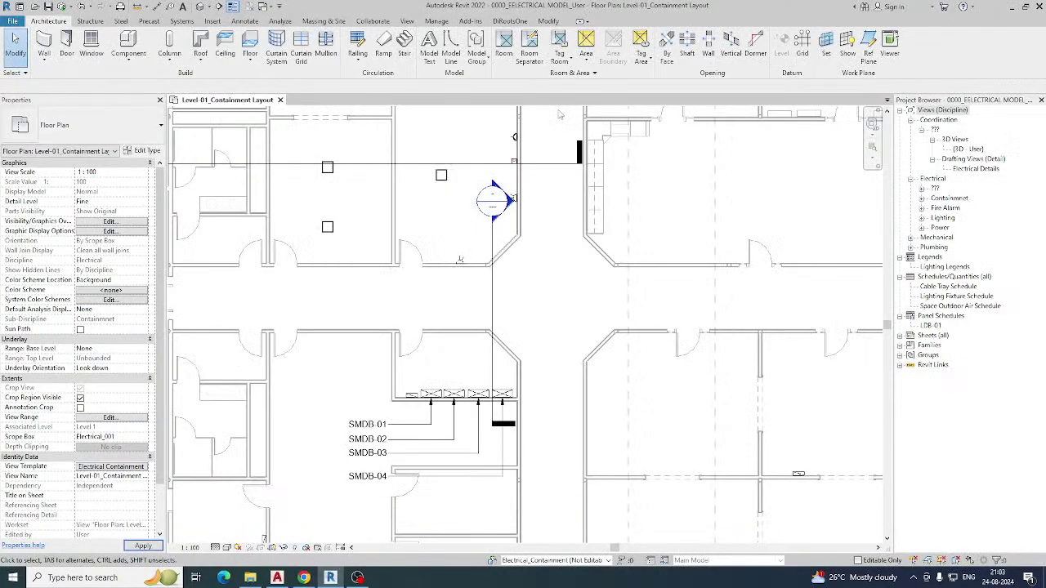
Isolate the four SMDB panels and the adjacent DB in a section-boxed 3D view.
middle_drag(443, 359, 465, 354)
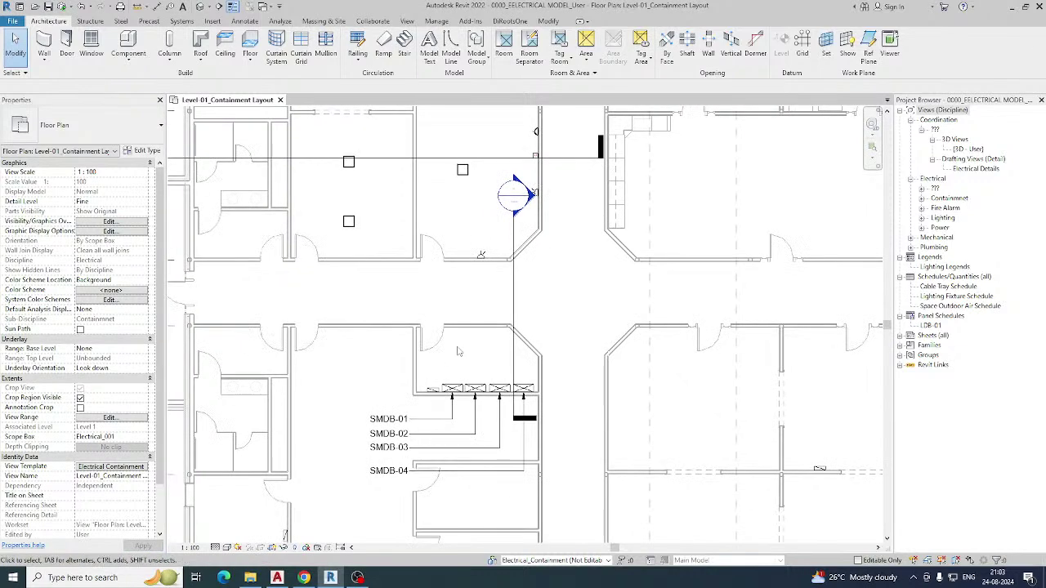
middle_drag(469, 308, 482, 284)
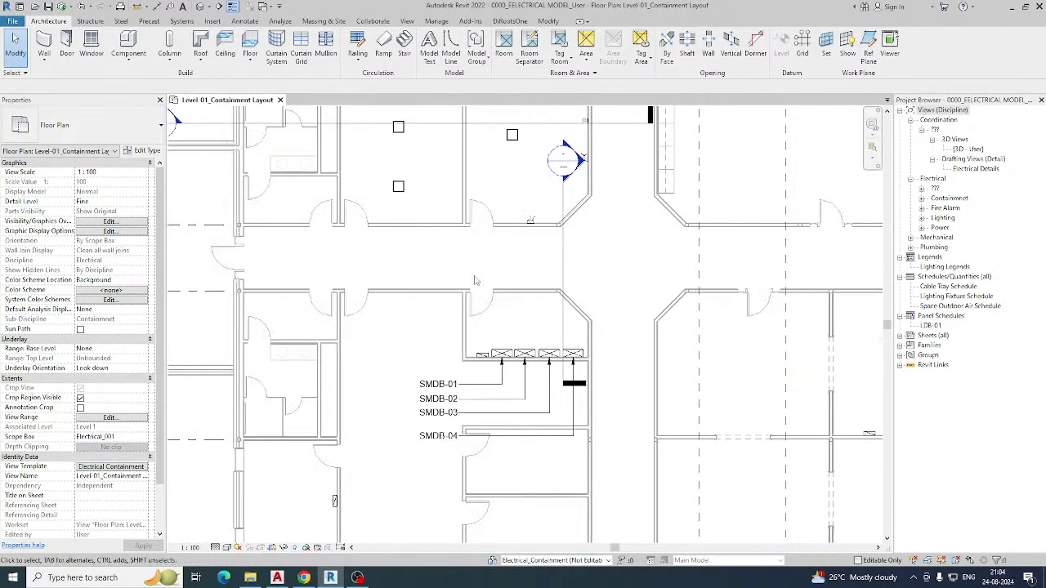
scroll(400, 311, down, 5)
scroll(400, 312, up, 6)
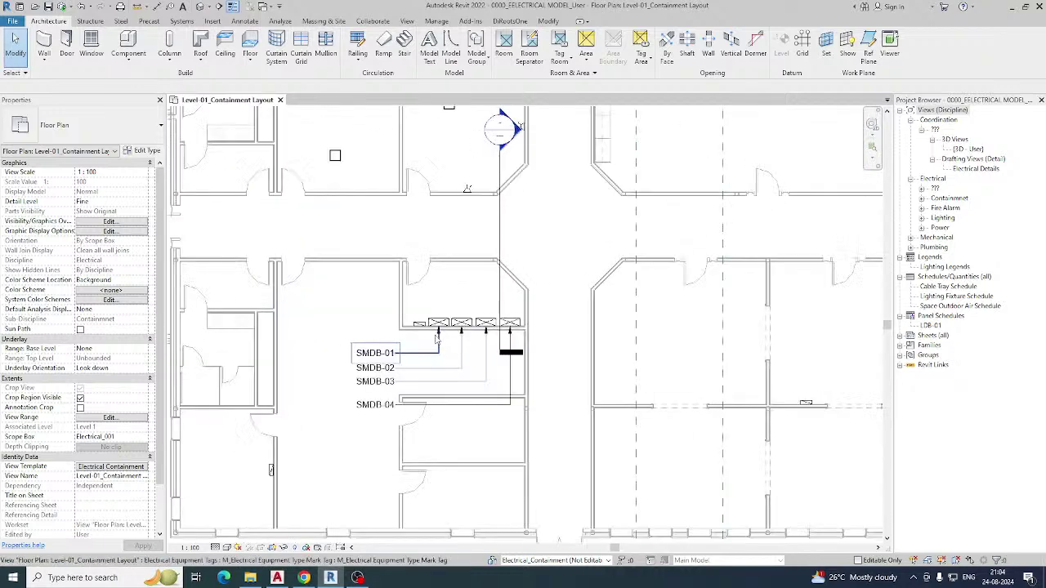
middle_drag(346, 348, 357, 350)
scroll(357, 350, up, 4)
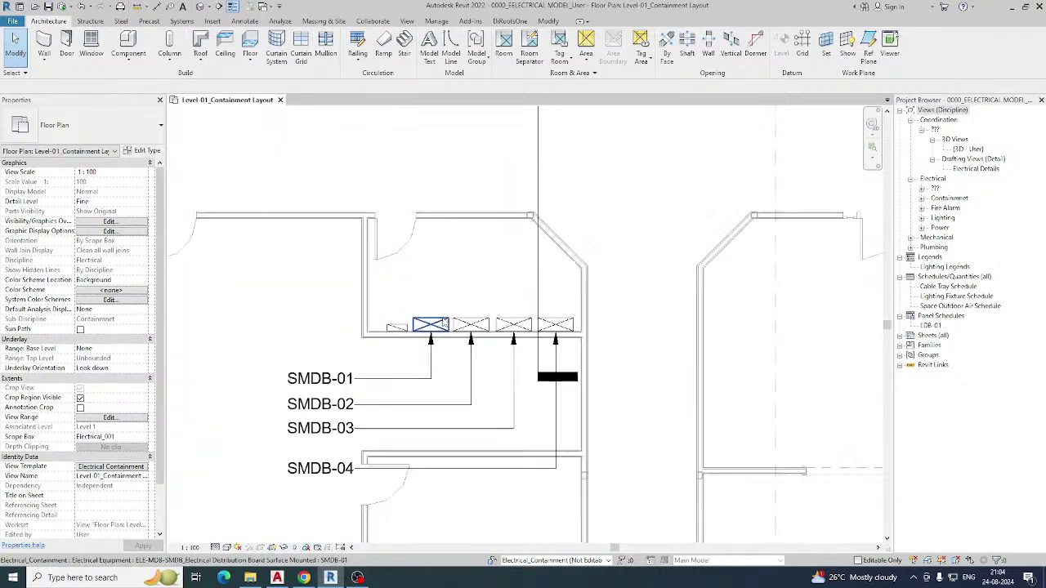
drag(611, 359, 309, 289)
click(325, 61)
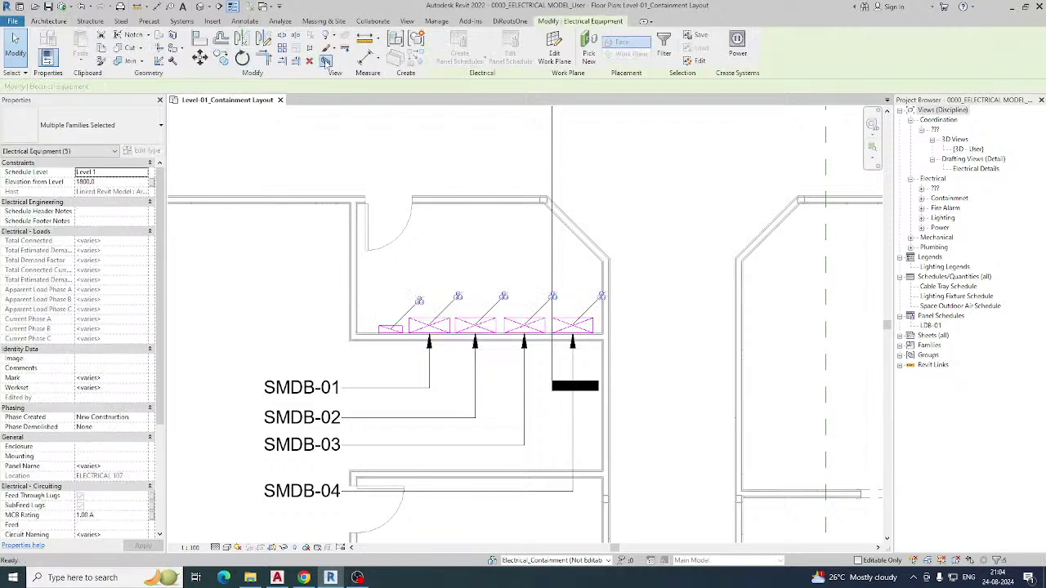
shift+middle_drag(515, 410, 468, 453)
middle_drag(572, 413, 563, 405)
Extend the section box upward and downward around the panels to include the ceiling and the Level 1 floor.
click(701, 352)
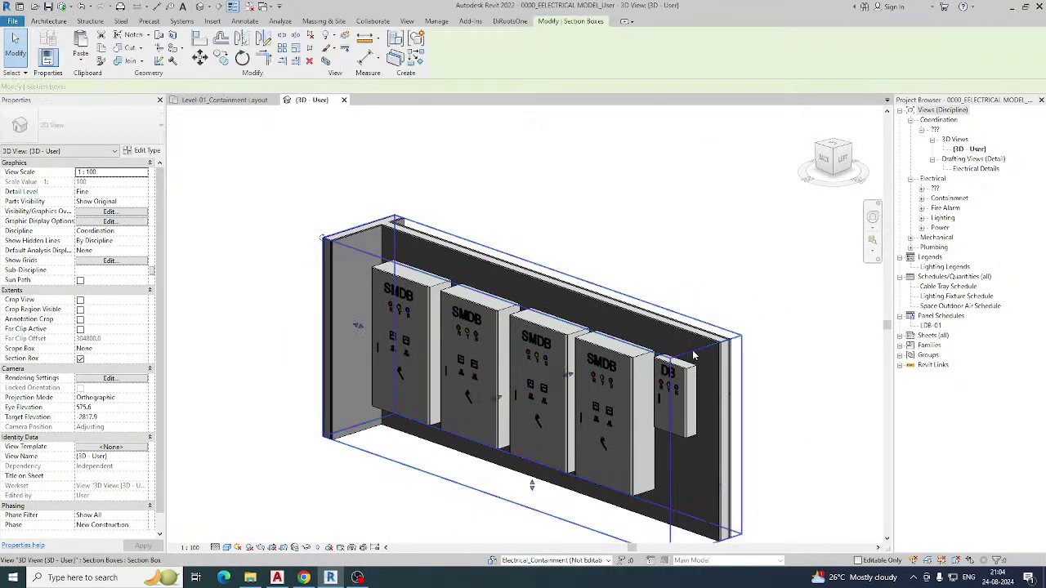
scroll(546, 326, down, 1)
drag(536, 296, 534, 195)
middle_drag(553, 369, 547, 267)
drag(531, 347, 530, 466)
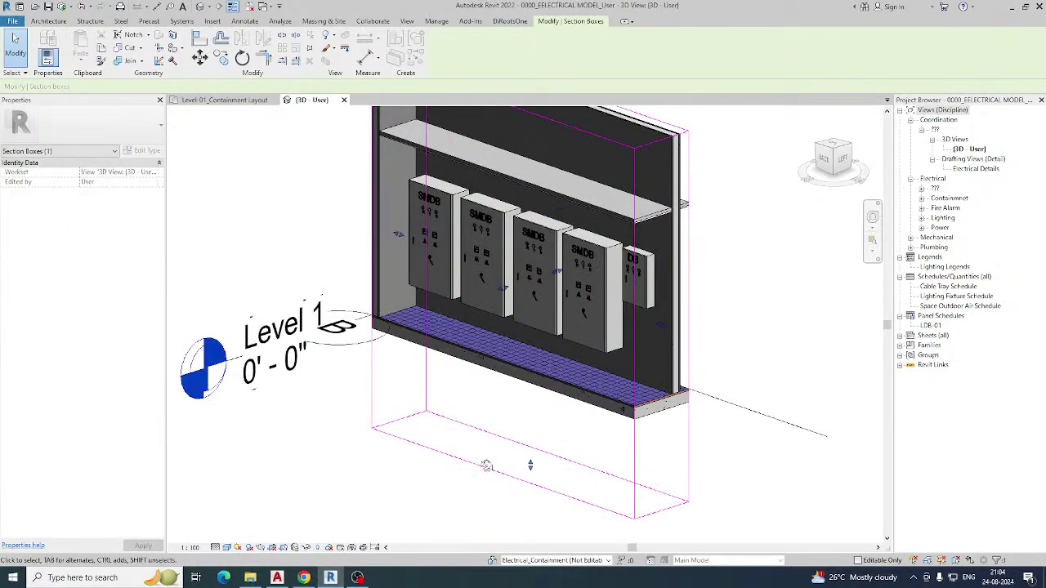
shift+middle_drag(479, 461, 524, 474)
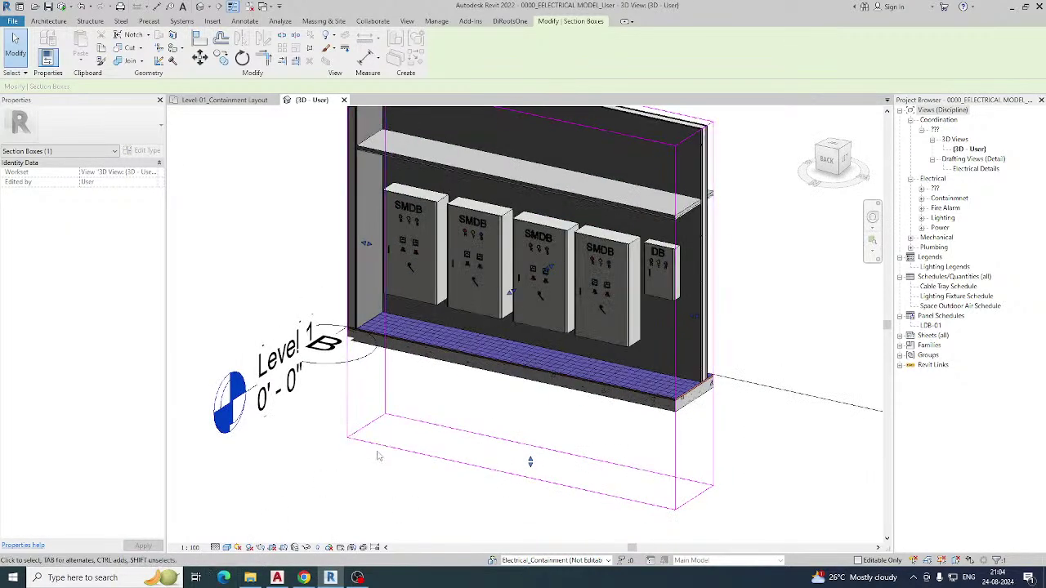
shift+middle_drag(379, 456, 479, 473)
shift+middle_drag(335, 473, 463, 469)
key(Escape)
Try a 3D view scale of 1:50, and settle on 1:25.
click(190, 548)
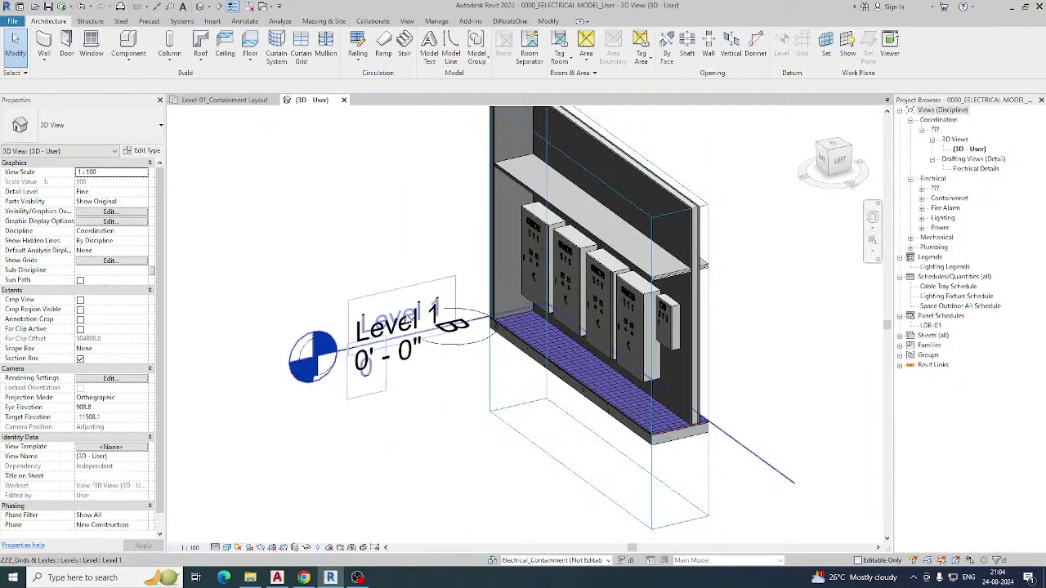
click(191, 548)
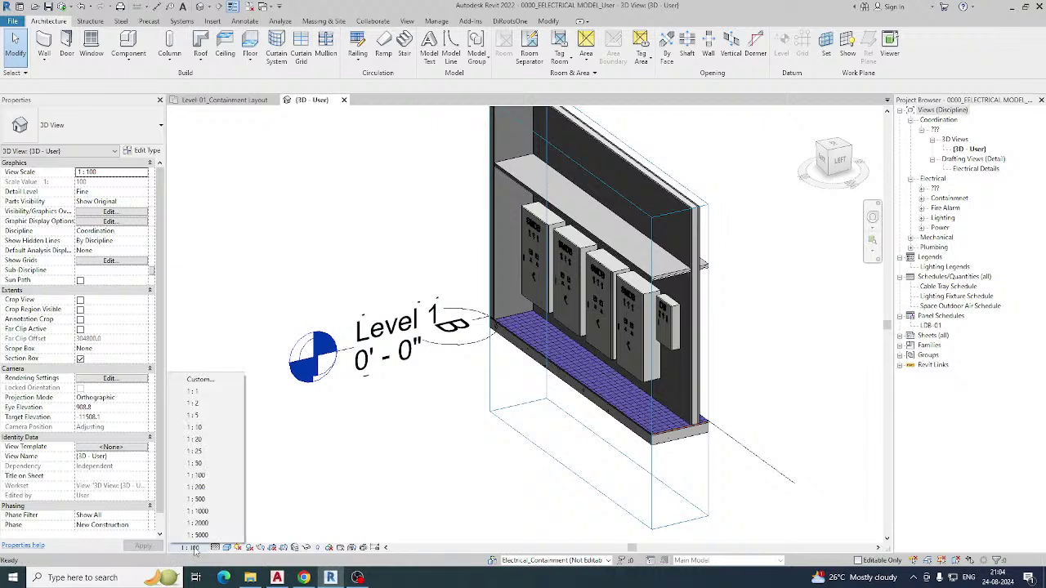
click(196, 463)
scroll(306, 421, down, 2)
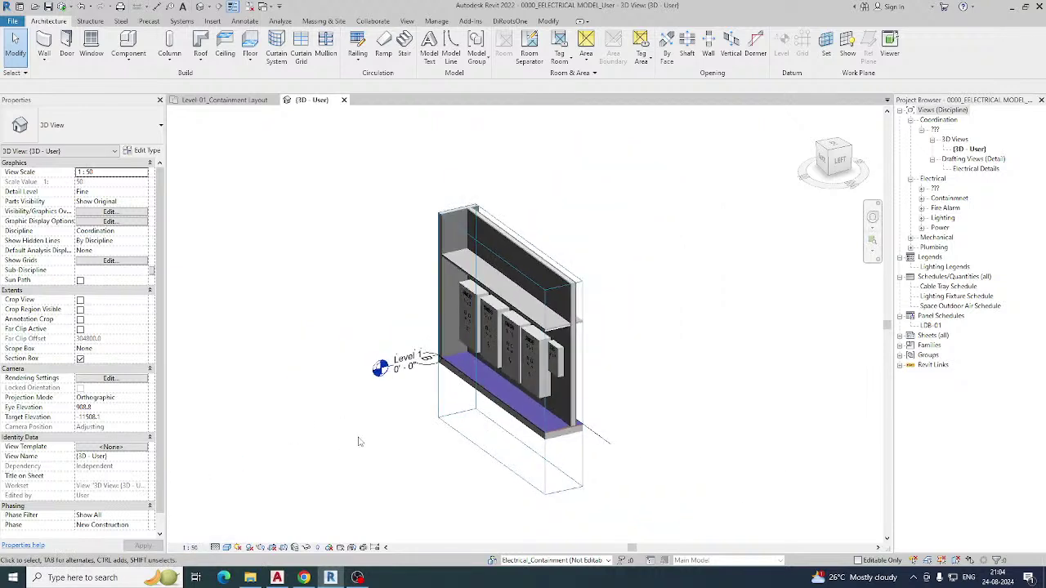
click(191, 547)
click(200, 454)
shift+middle_drag(371, 390, 413, 398)
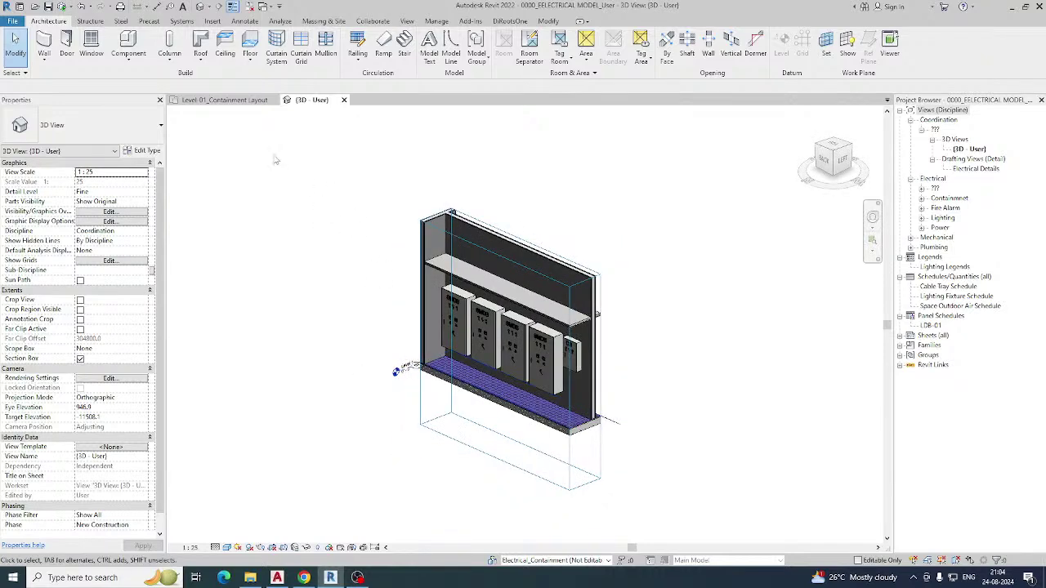
Return to the Level-01 containment plan and open the filter definitions from its Electrical Containment view template.
click(227, 100)
scroll(379, 305, down, 2)
middle_drag(307, 314, 411, 423)
scroll(319, 232, up, 6)
scroll(330, 199, down, 4)
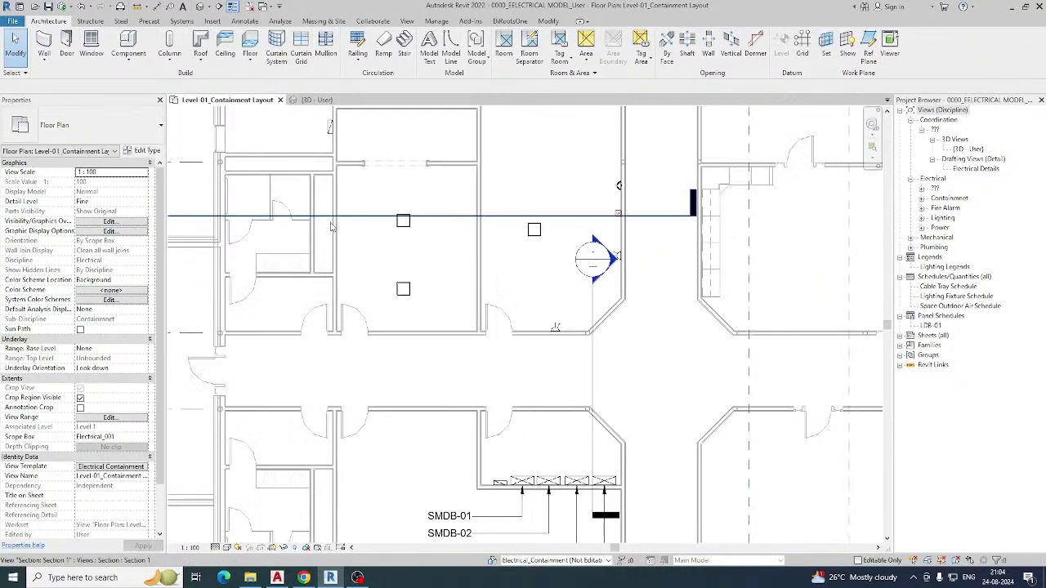
scroll(331, 225, down, 2)
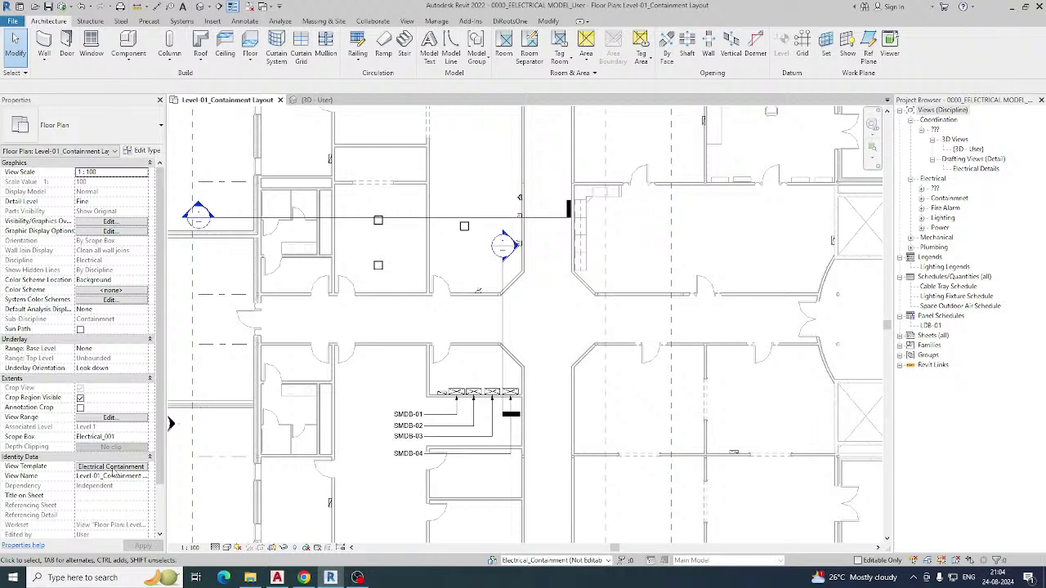
click(112, 468)
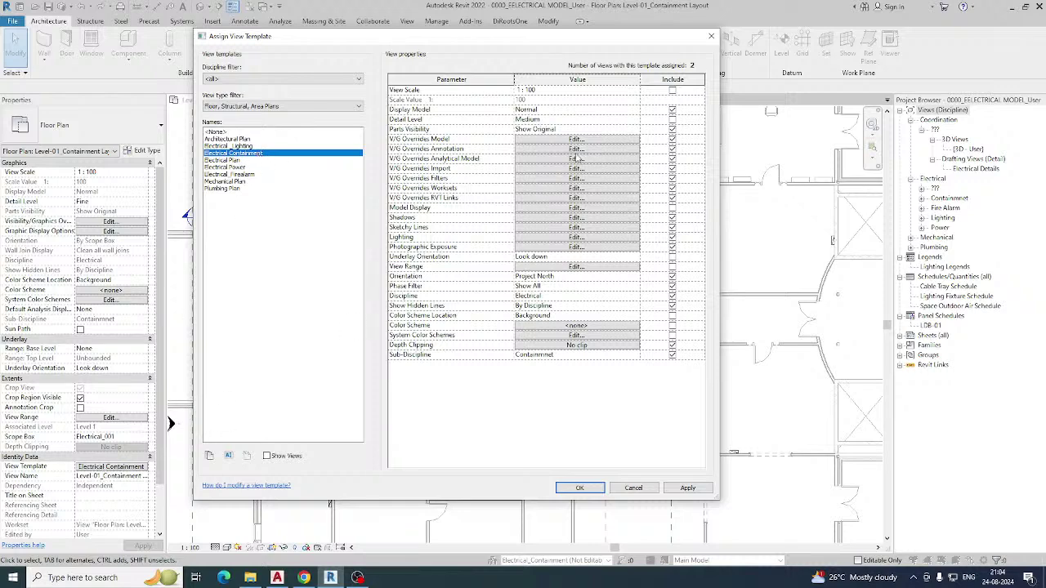
click(576, 180)
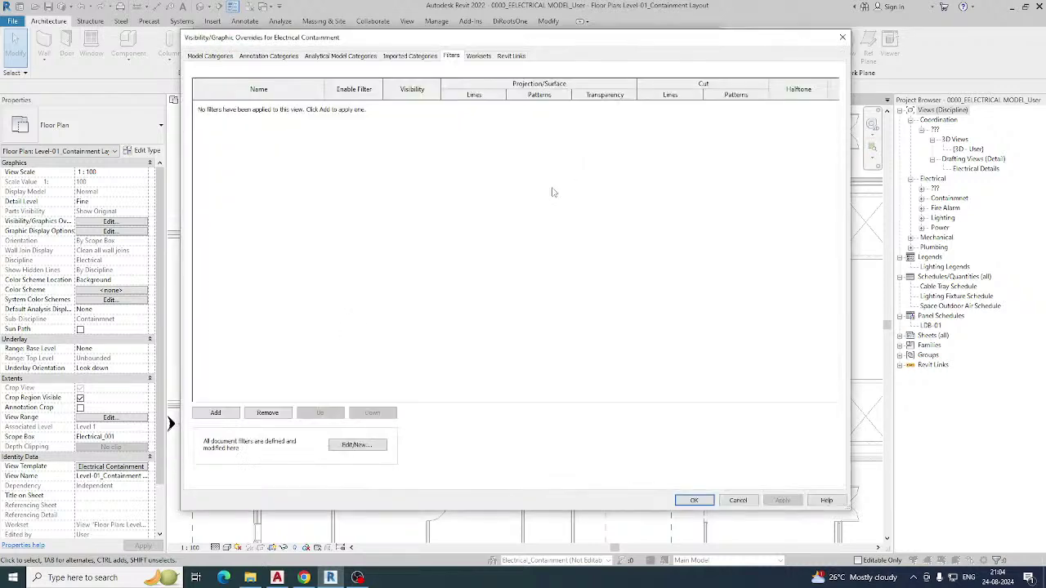
click(357, 446)
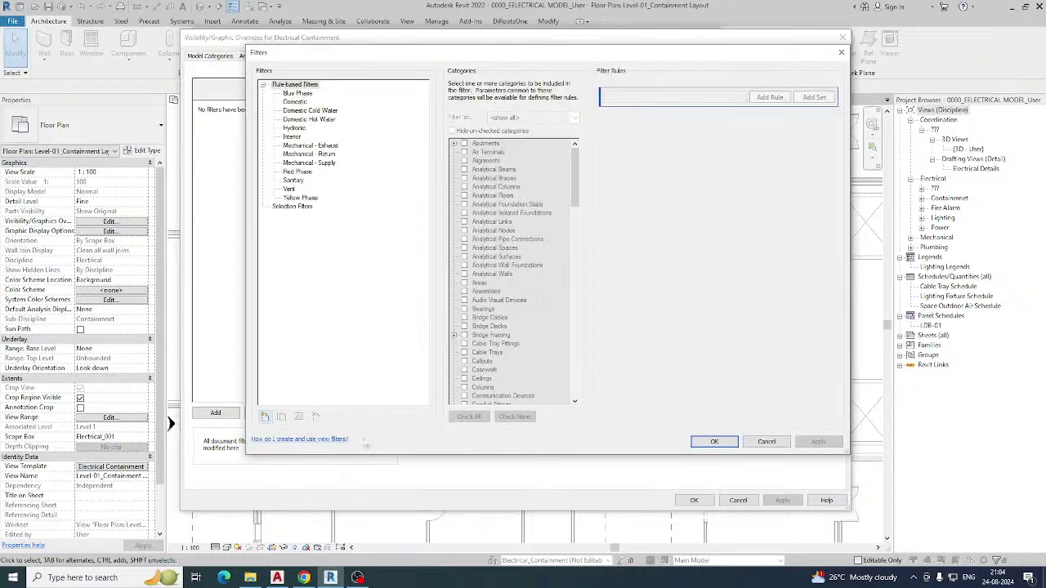
Create a rule-based filter named CT-SMDB-01, copying the name for reuse.
click(264, 418)
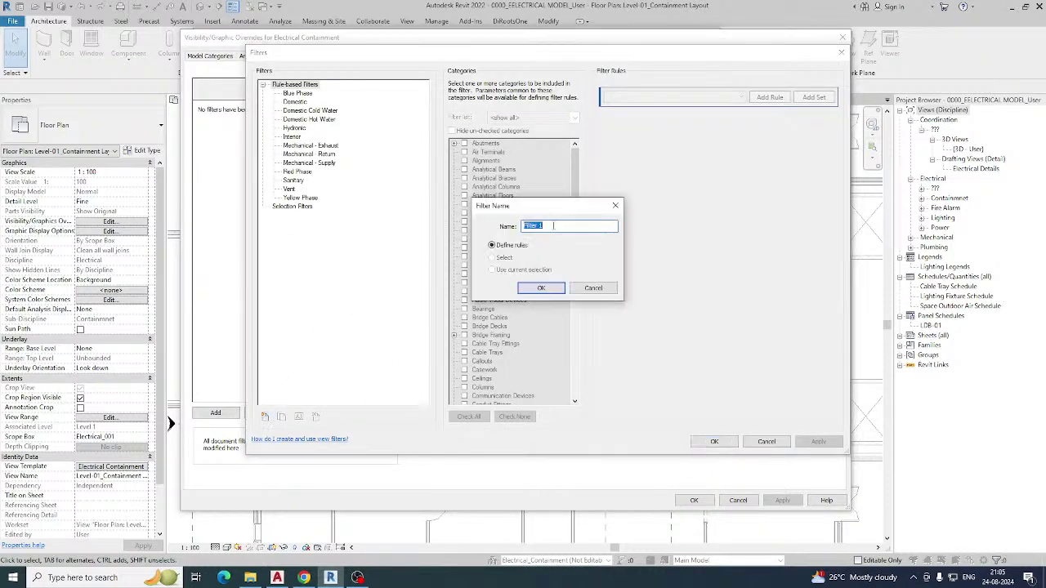
text(CT-SMDB-01)
double_click(552, 229)
key(ctrl+c)
click(540, 288)
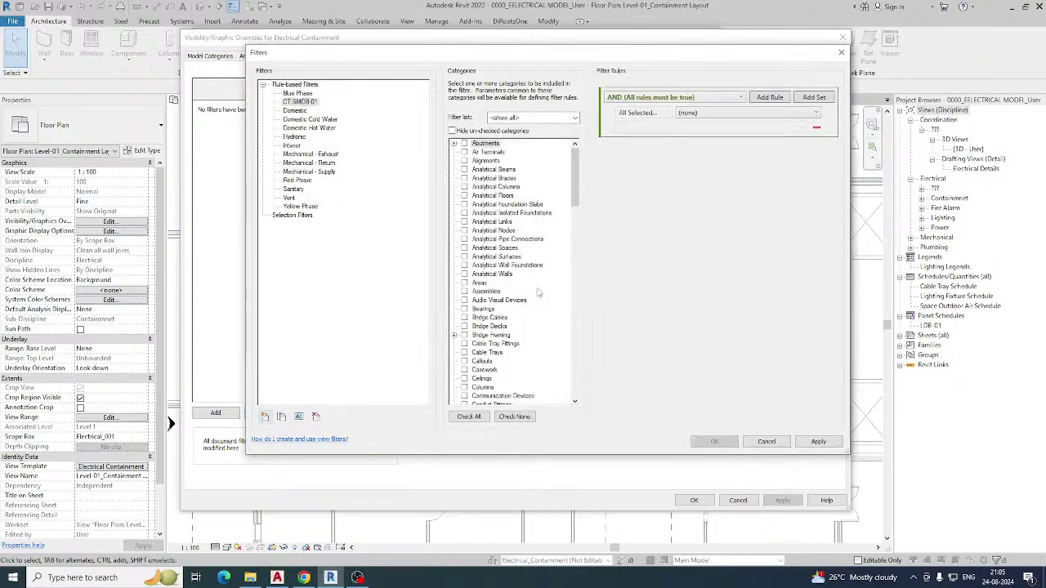
Include the Cable Tray Fittings and Cable Trays categories in the CT-SMDB-01 filter.
scroll(492, 283, down, 1)
click(464, 326)
click(464, 335)
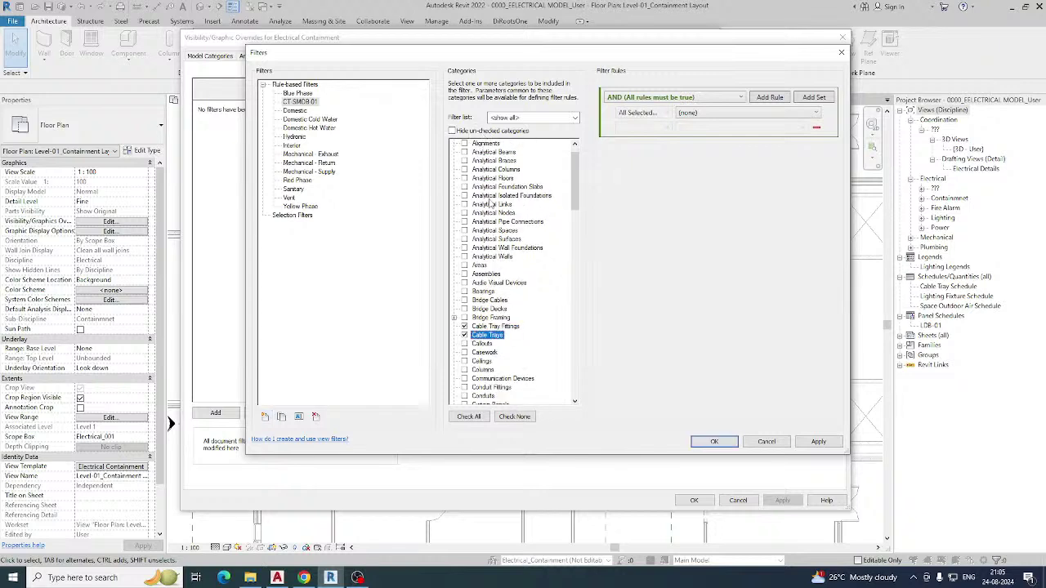
Define the filter rule as Service Type equals CT-SMDB-01 and apply it.
click(721, 115)
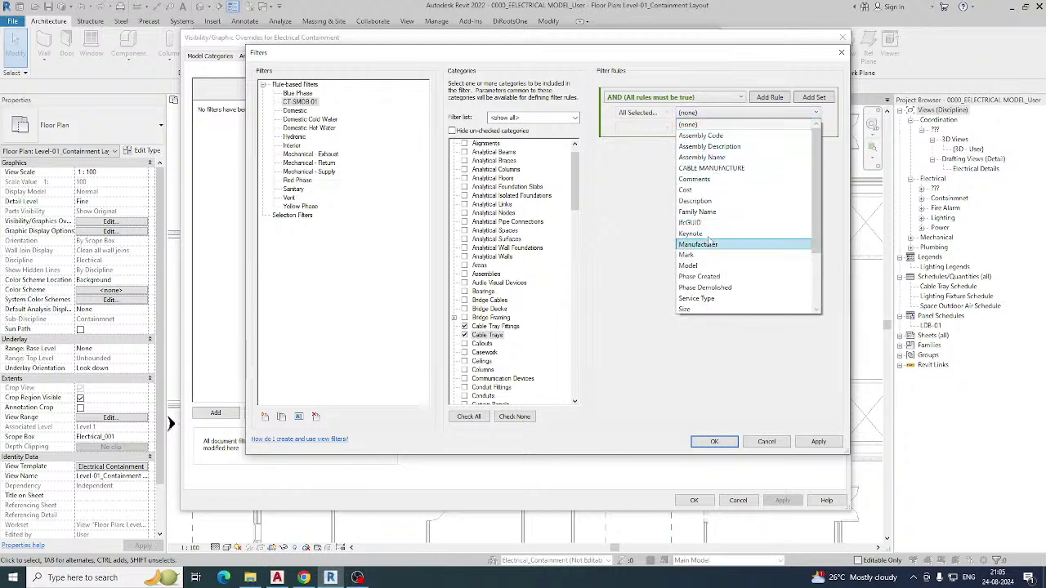
scroll(703, 245, down, 2)
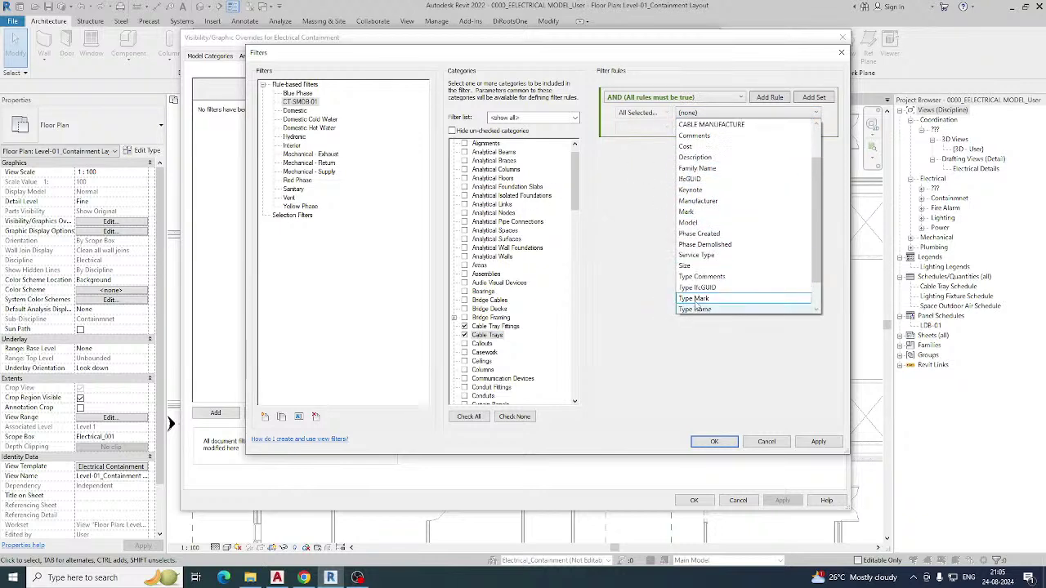
click(708, 262)
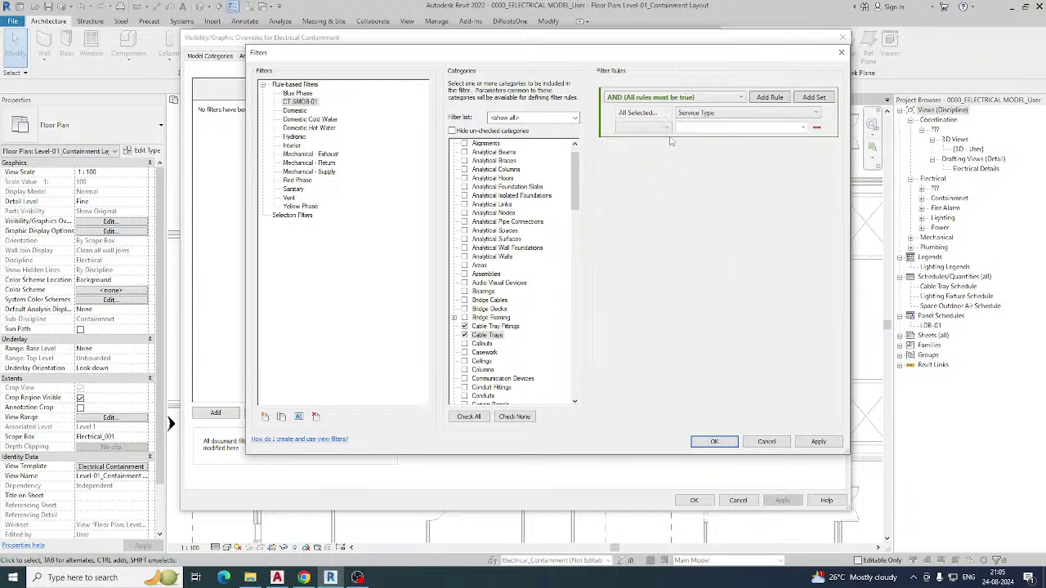
click(667, 128)
click(643, 139)
key(ctrl+v)
drag(727, 128, 666, 131)
click(818, 441)
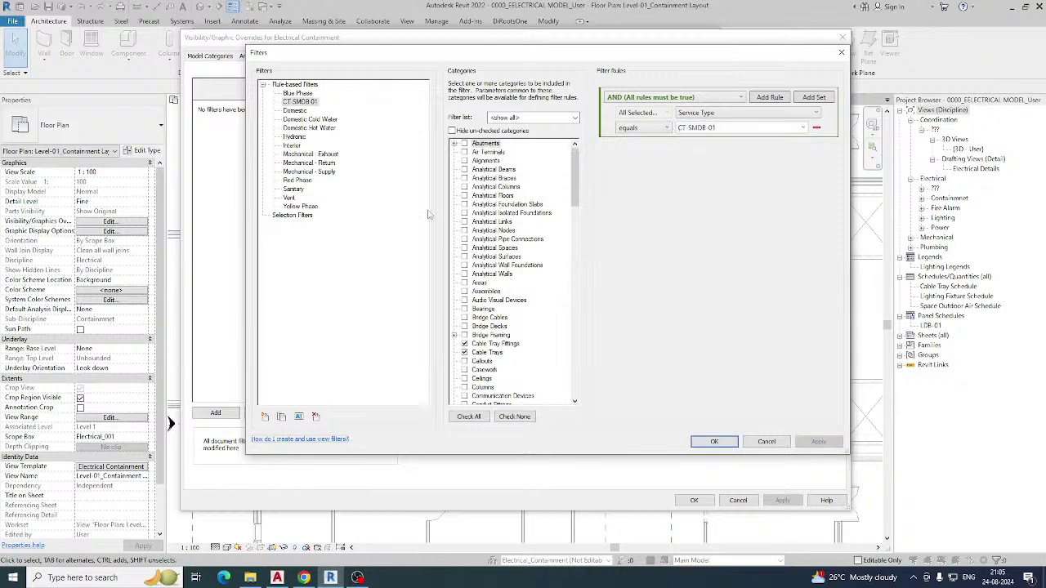
Duplicate the CT-SMDB-01 filter as CT-SMDB-02 and set its Service Type rule value to CT-SMDB-02.
right_click(315, 102)
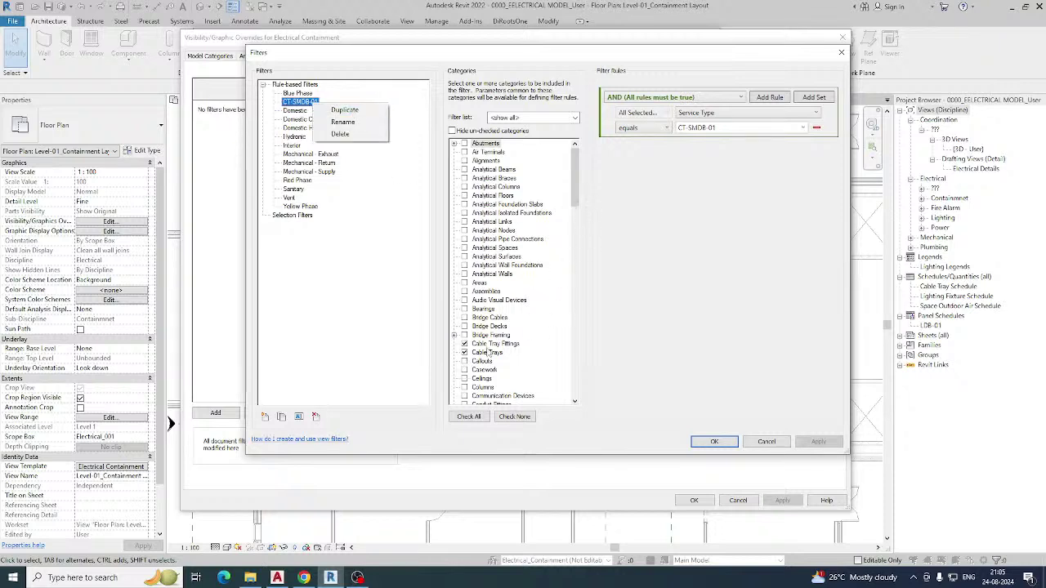
click(352, 114)
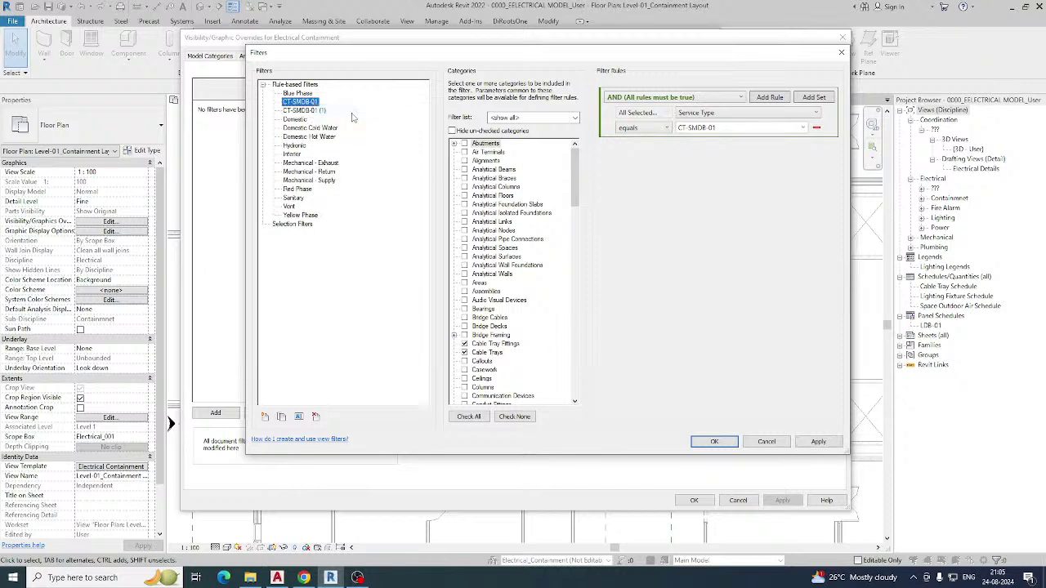
click(310, 111)
right_click(313, 112)
click(346, 134)
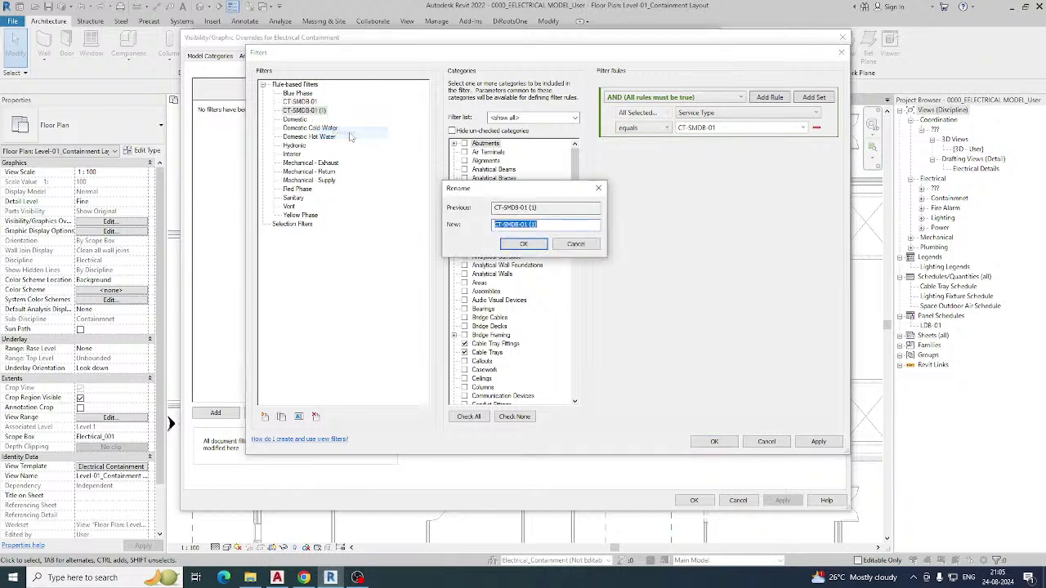
drag(525, 225, 558, 227)
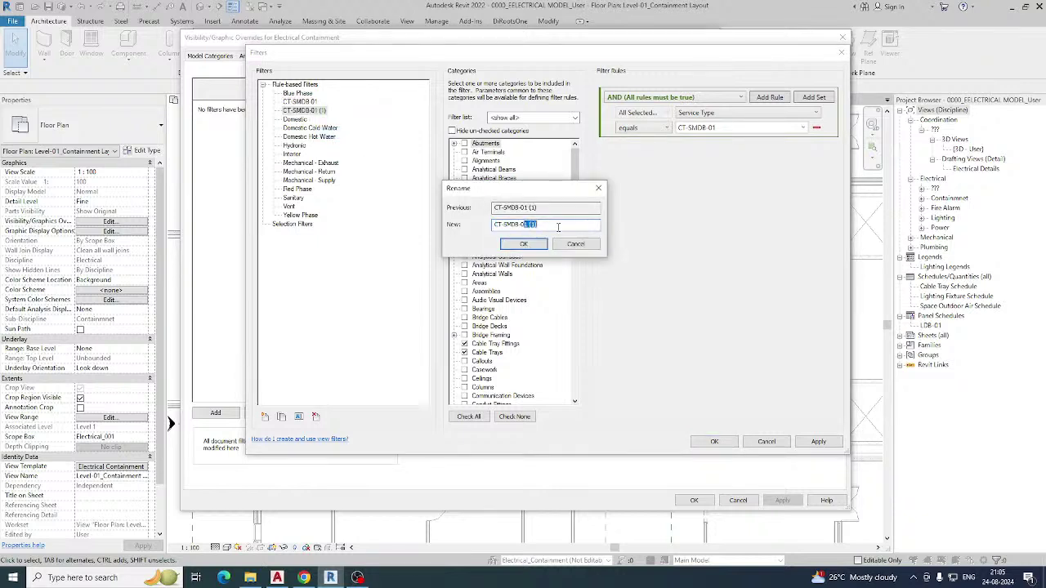
text(2)
click(524, 243)
click(749, 127)
click(760, 127)
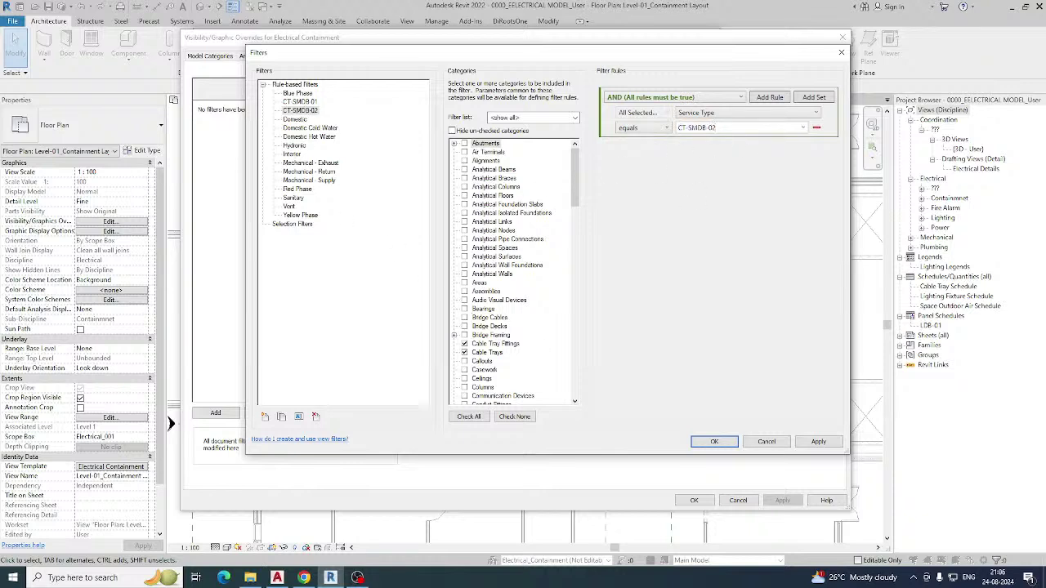
click(818, 441)
Duplicate the CT-SMDB-02 filter as CT-SMDB-03, set its Service Type rule value to CT-SMDB-03, and accept the filter definitions.
right_click(307, 114)
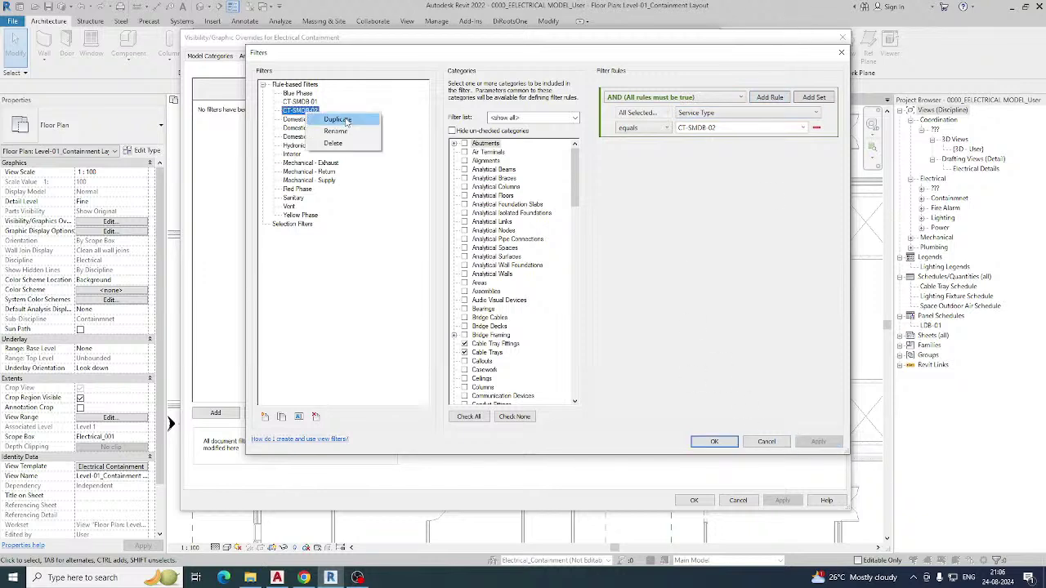
click(331, 117)
right_click(312, 120)
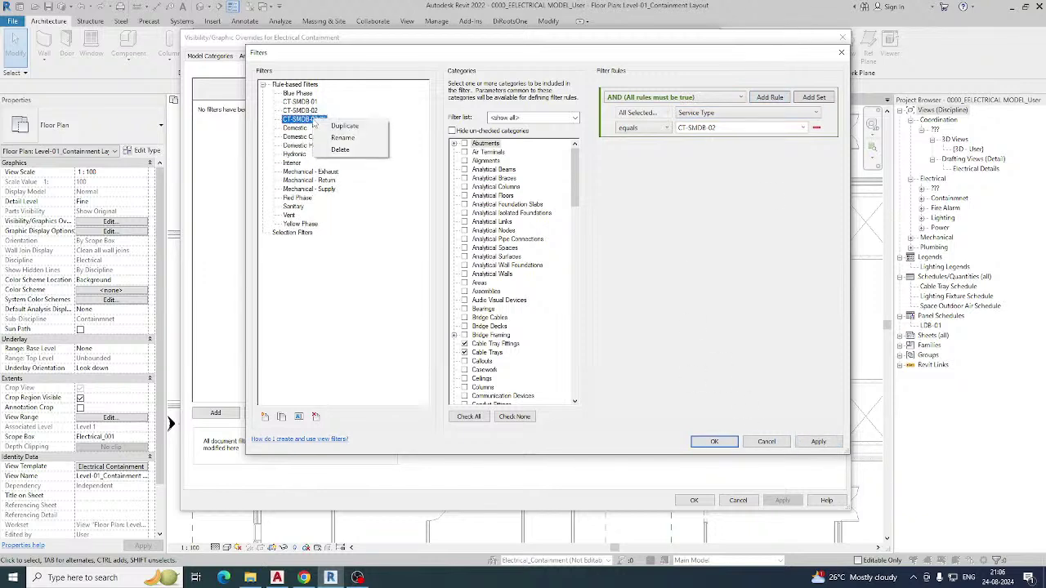
click(343, 137)
drag(521, 224, 543, 223)
text(03)
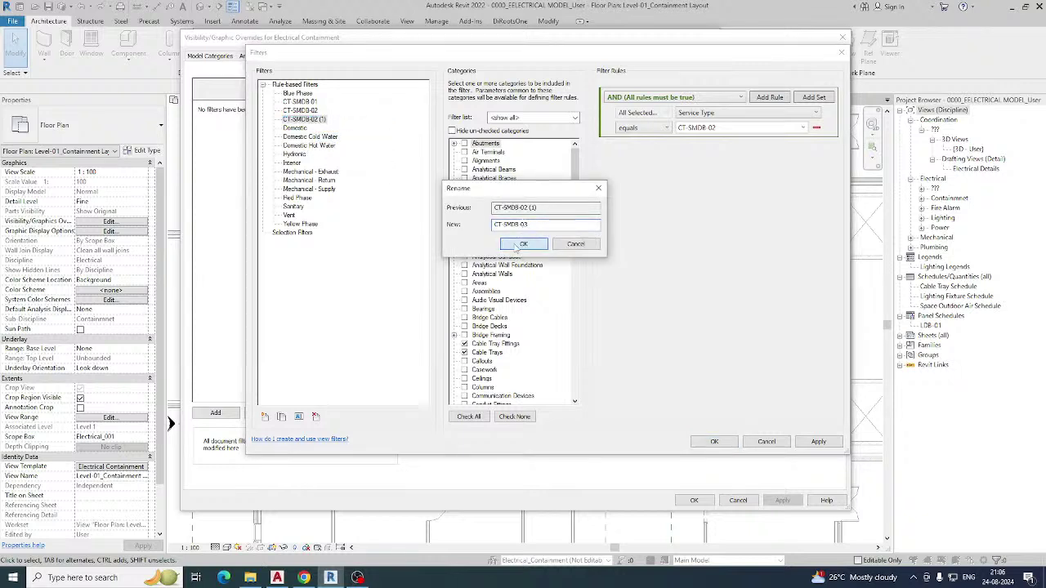
click(516, 246)
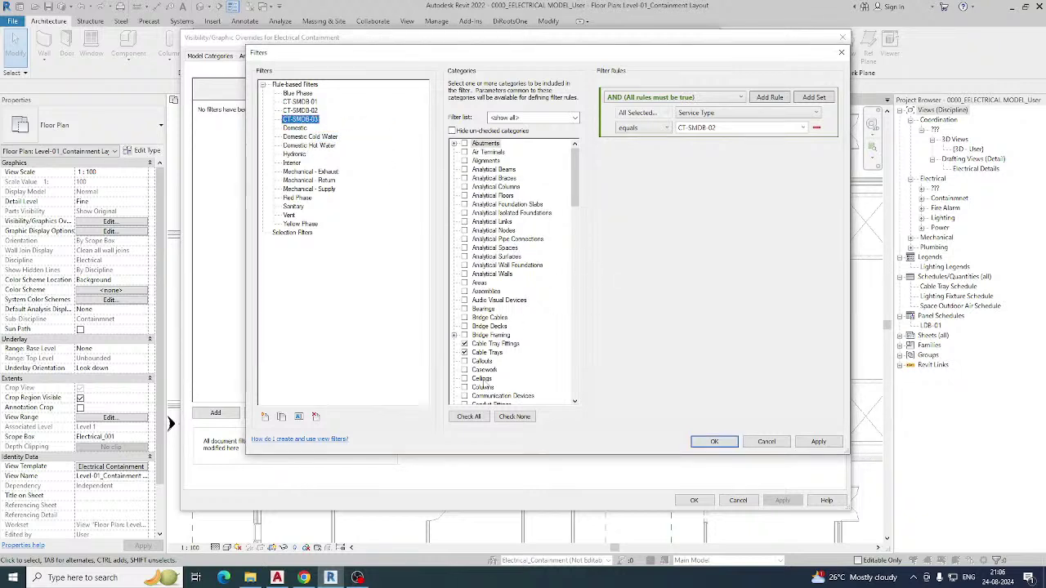
click(731, 129)
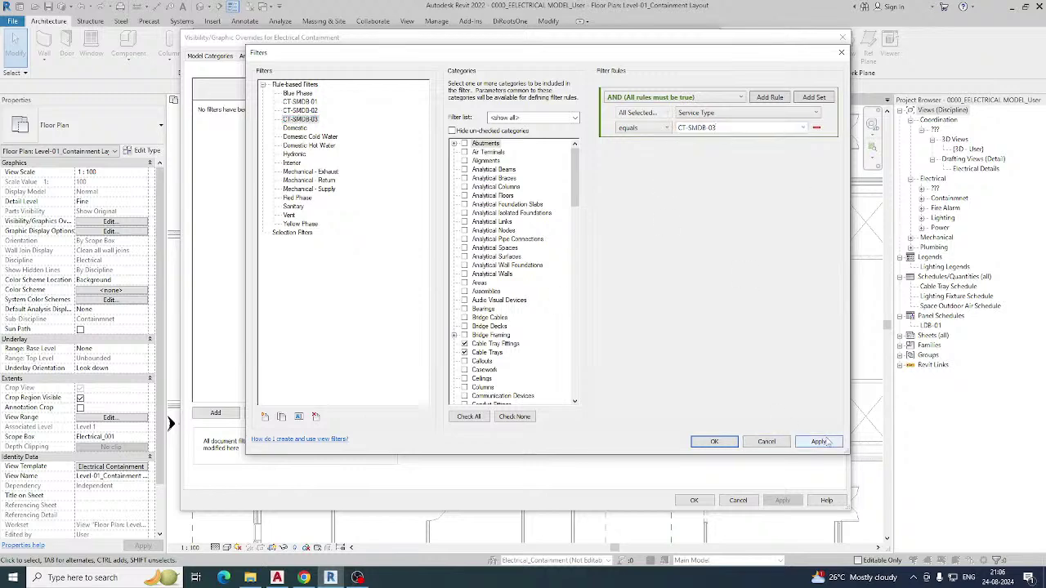
click(714, 441)
Add the CT-SMDB-01, CT-SMDB-02 and CT-SMDB-03 filters to the Electrical Containment view template.
click(217, 413)
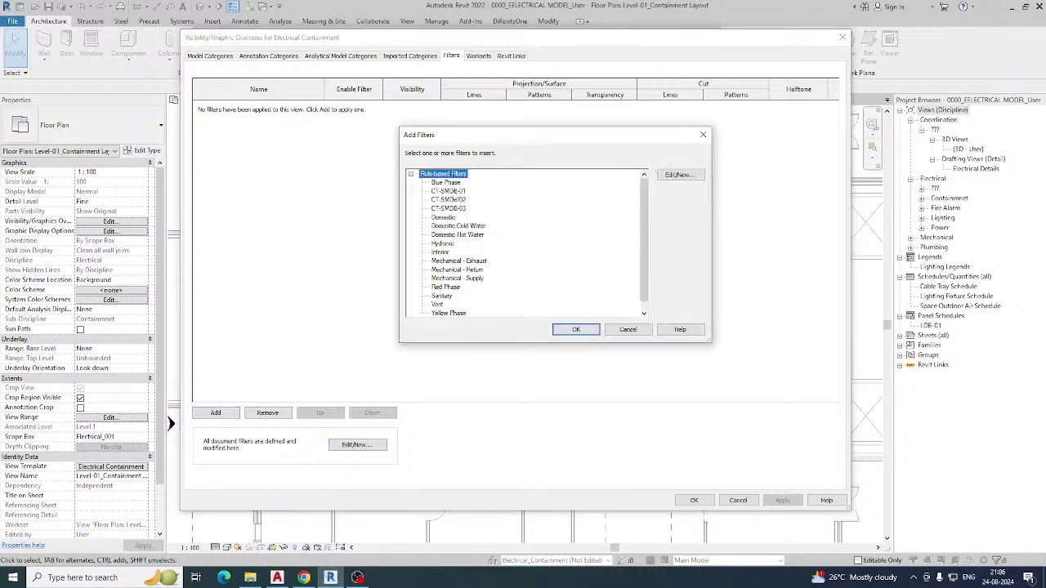
click(456, 192)
ctrl+click(457, 201)
ctrl+click(458, 209)
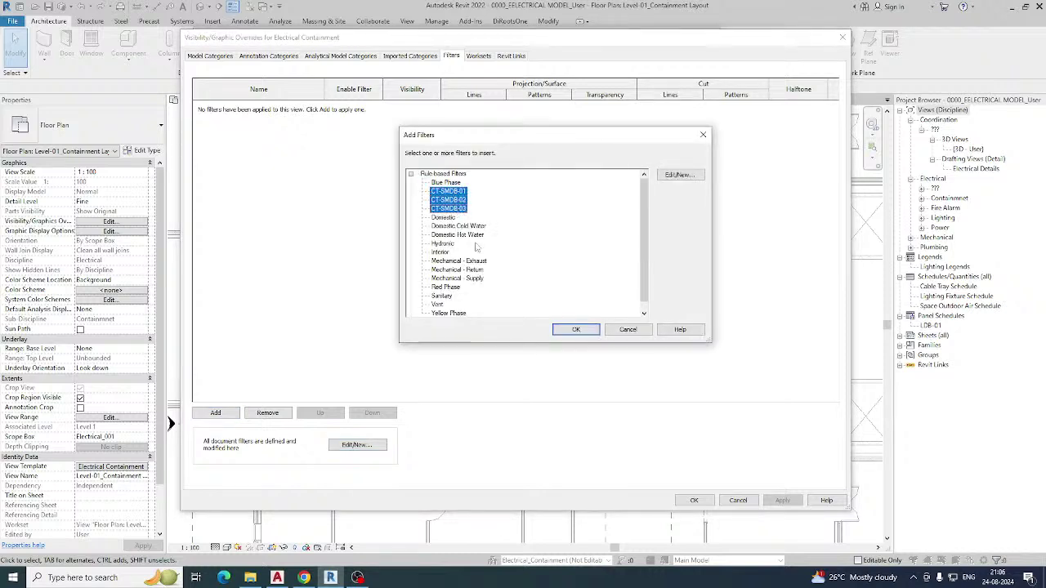
click(575, 330)
Override the projection lines of the CT-SMDB-01 filter with color RGB 128-000-255 and weight 4.
click(471, 107)
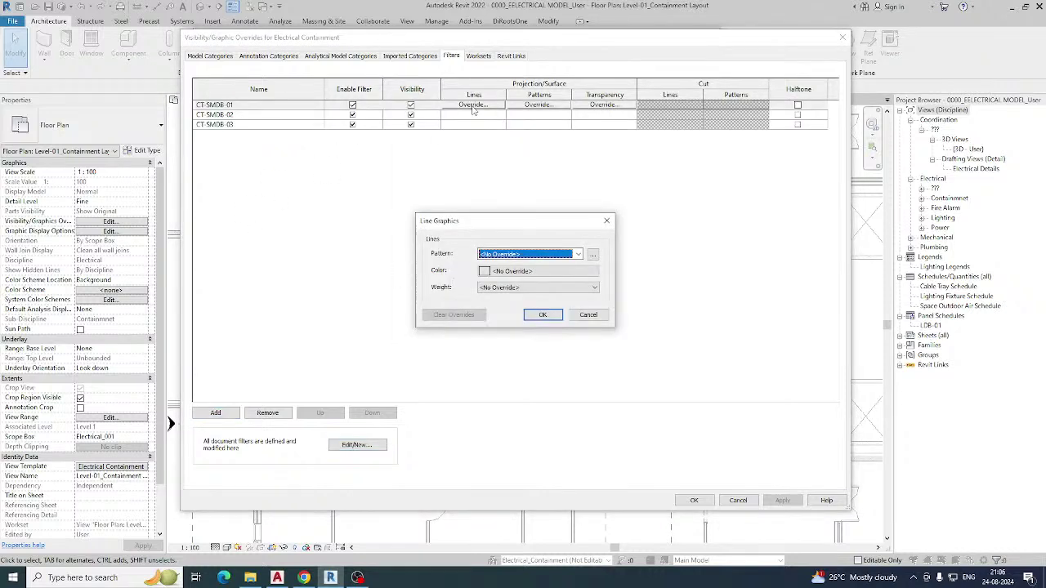
click(531, 277)
click(501, 243)
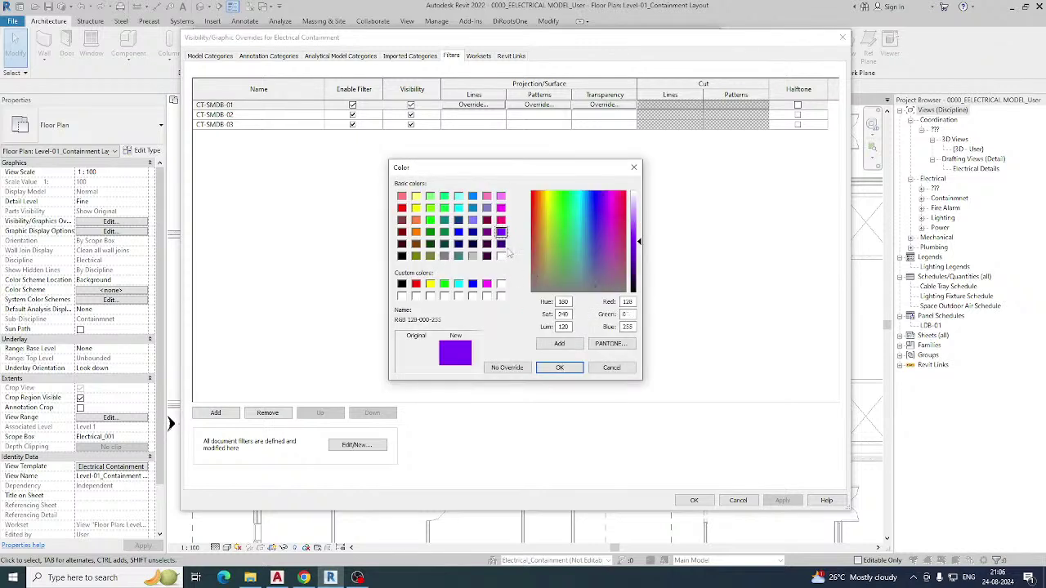
click(559, 368)
click(515, 287)
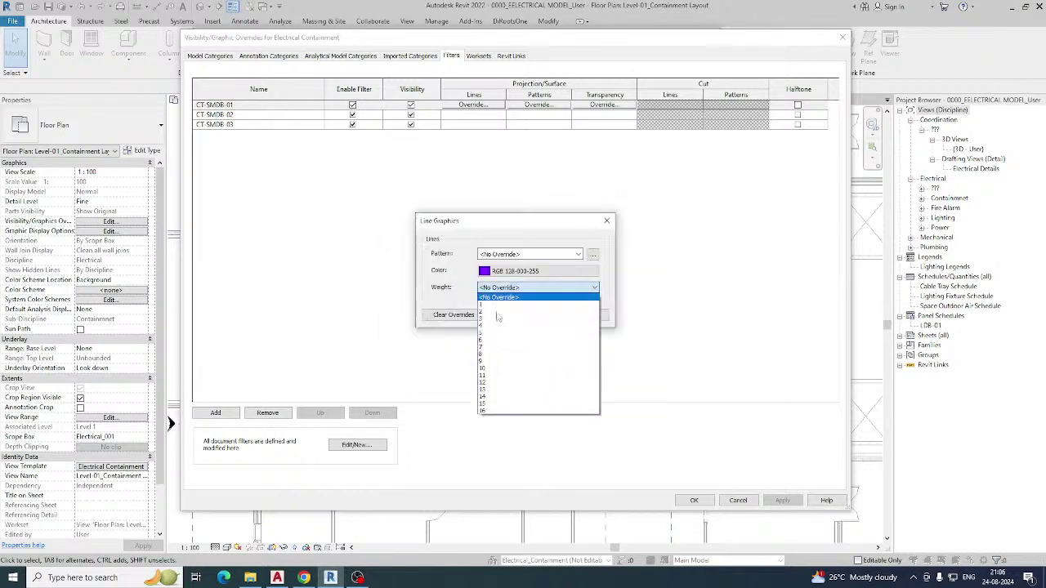
click(493, 325)
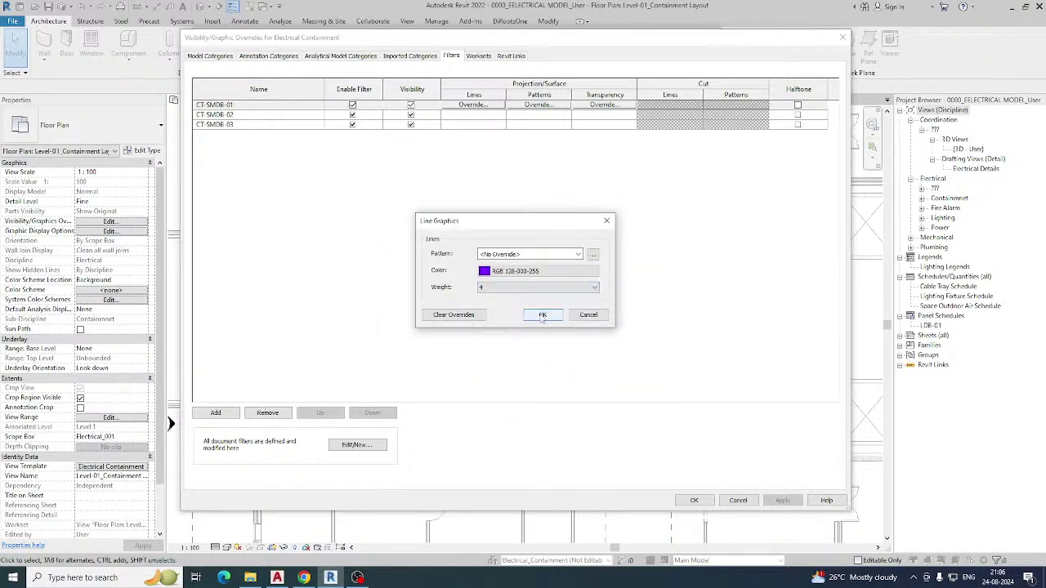
click(541, 316)
Override the CT-SMDB-01 surface foreground with a dense diagonal crosshatch pattern in color RGB 128-000-255.
click(538, 105)
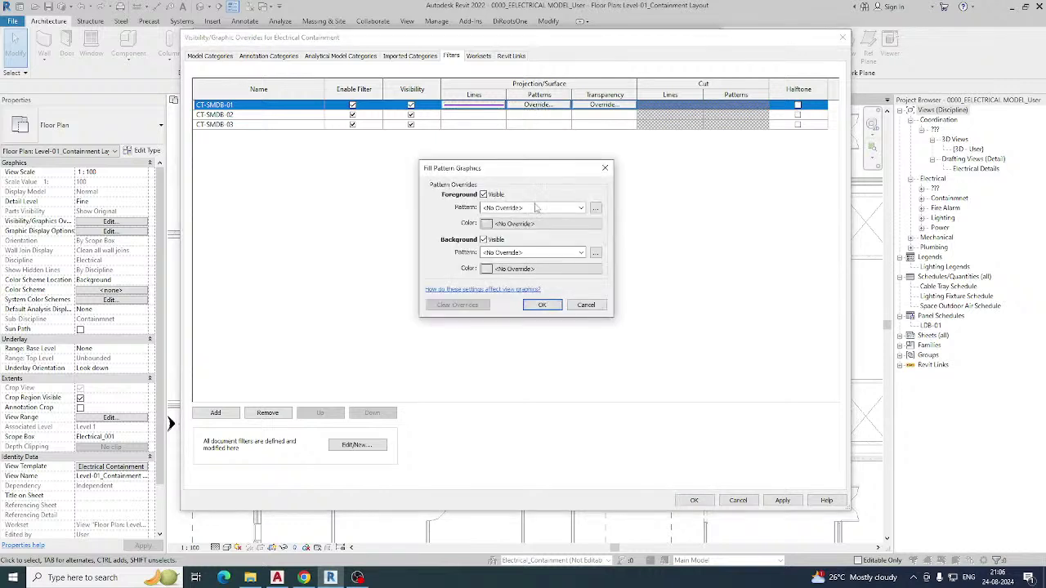
click(536, 208)
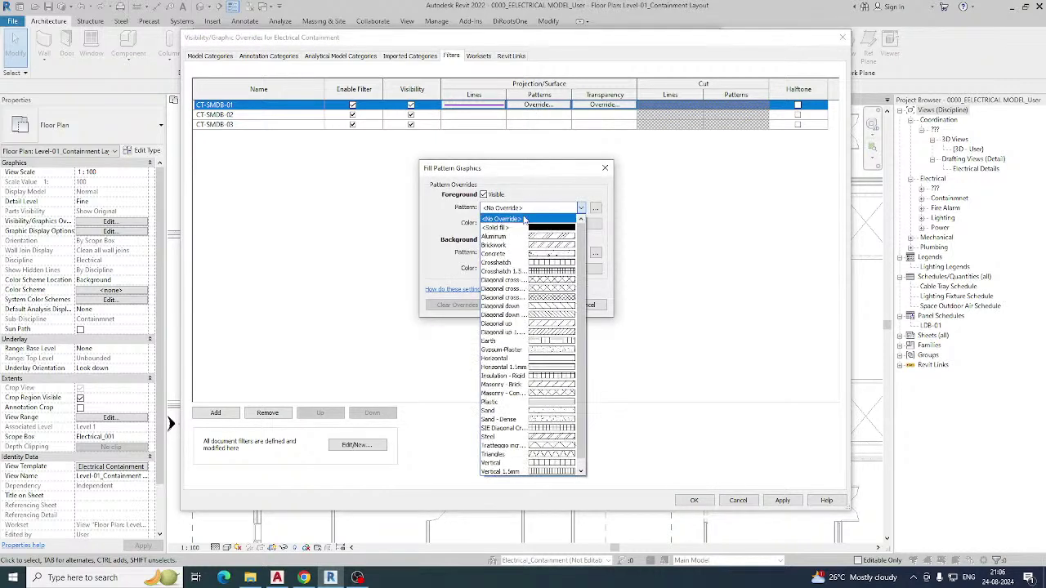
click(549, 298)
click(533, 227)
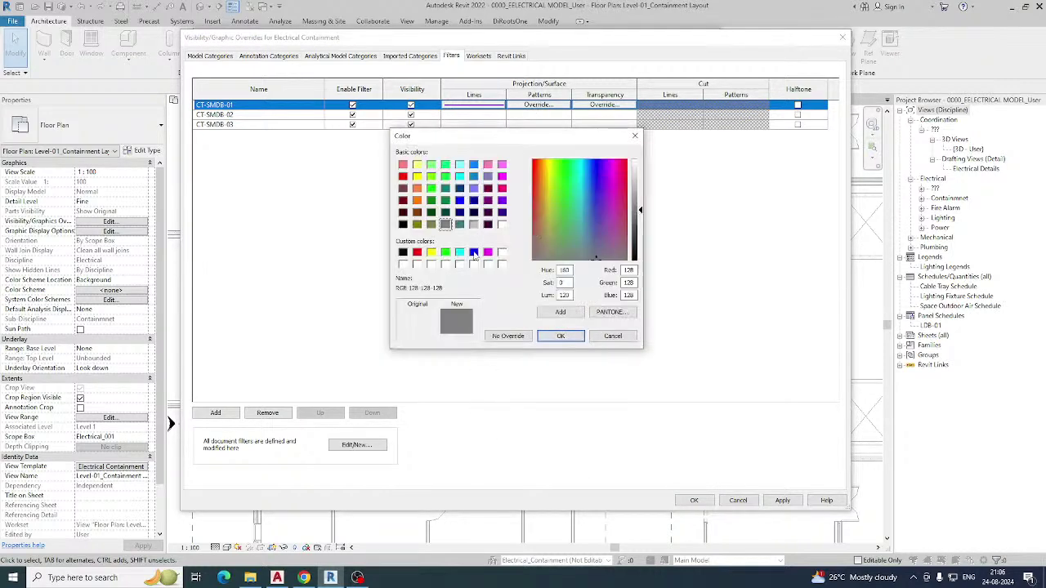
click(501, 200)
click(555, 335)
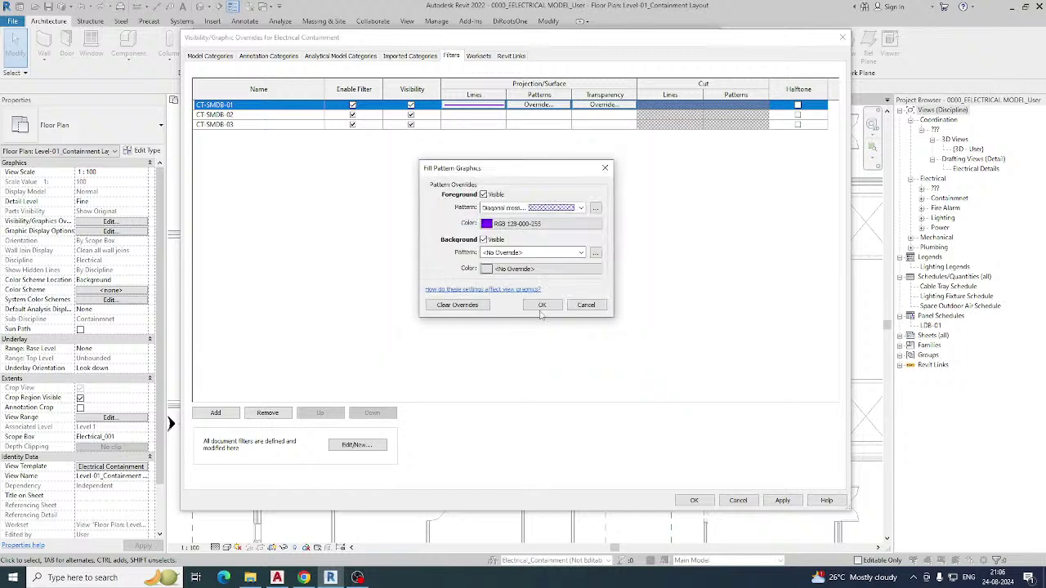
click(541, 307)
Override the projection lines of the CT-SMDB-02 filter with green and weight 4.
click(462, 115)
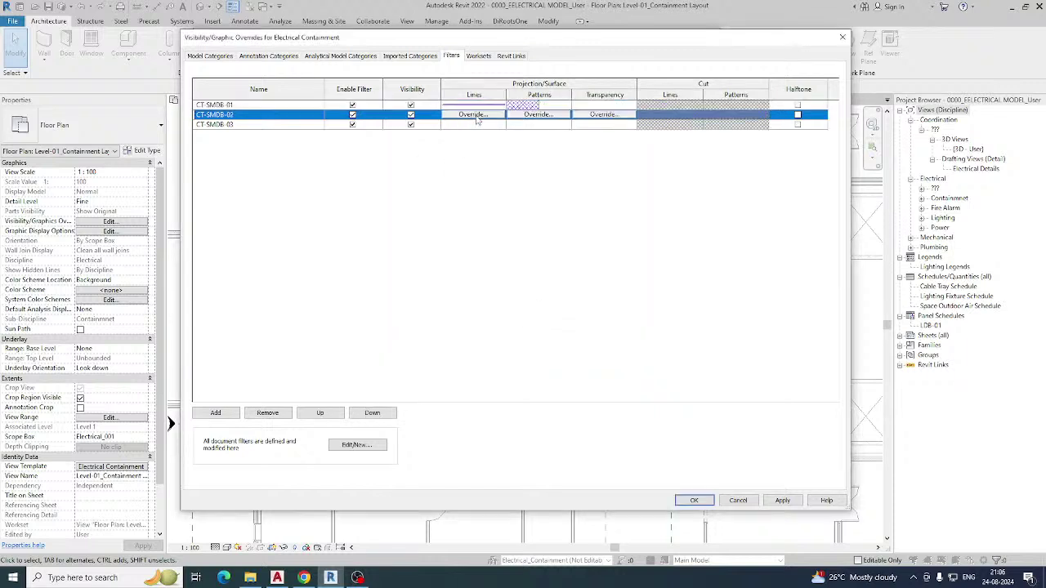
click(474, 115)
click(523, 272)
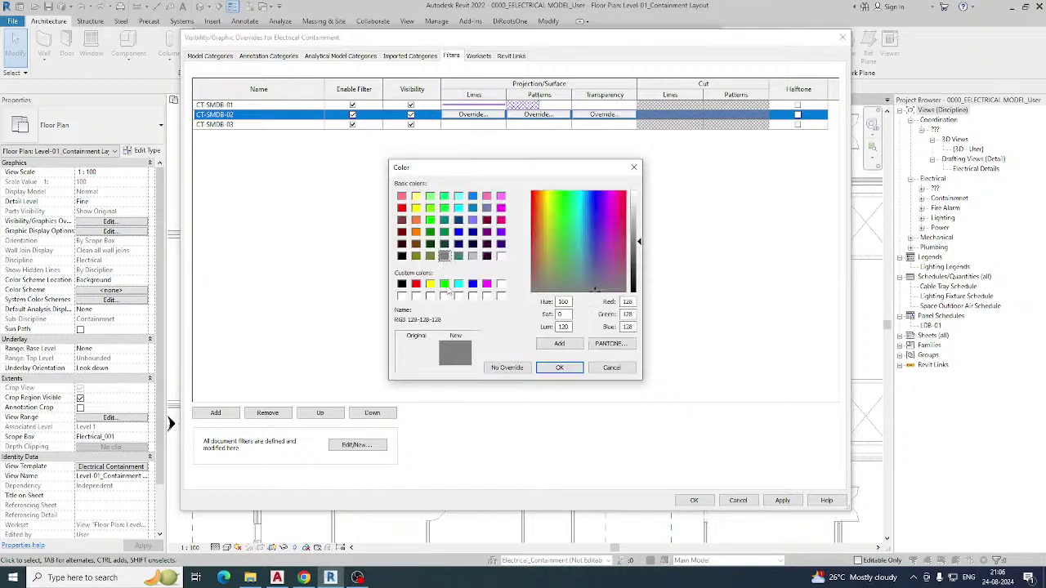
click(444, 284)
click(559, 367)
click(535, 286)
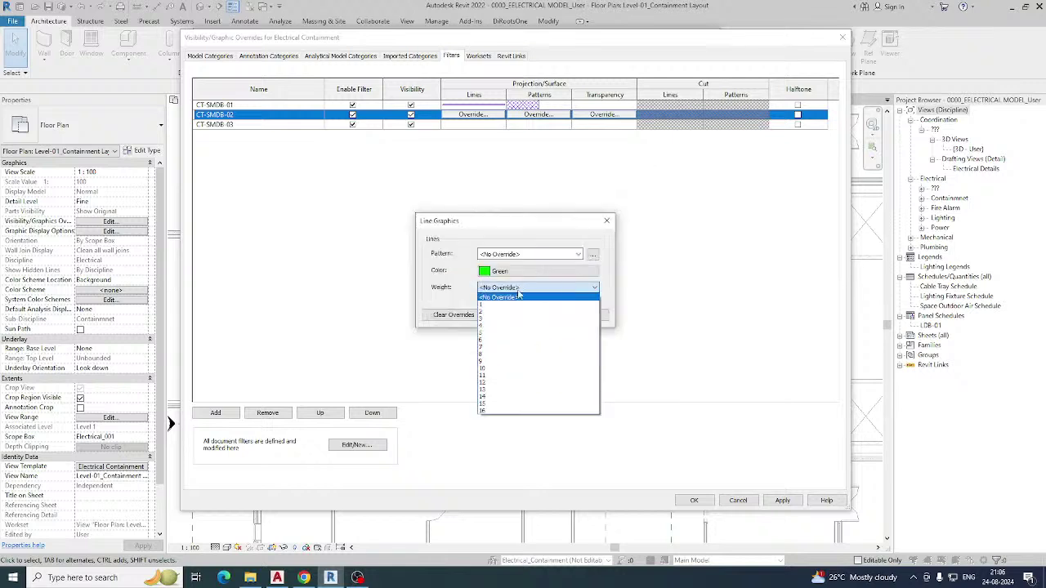
click(486, 324)
click(542, 314)
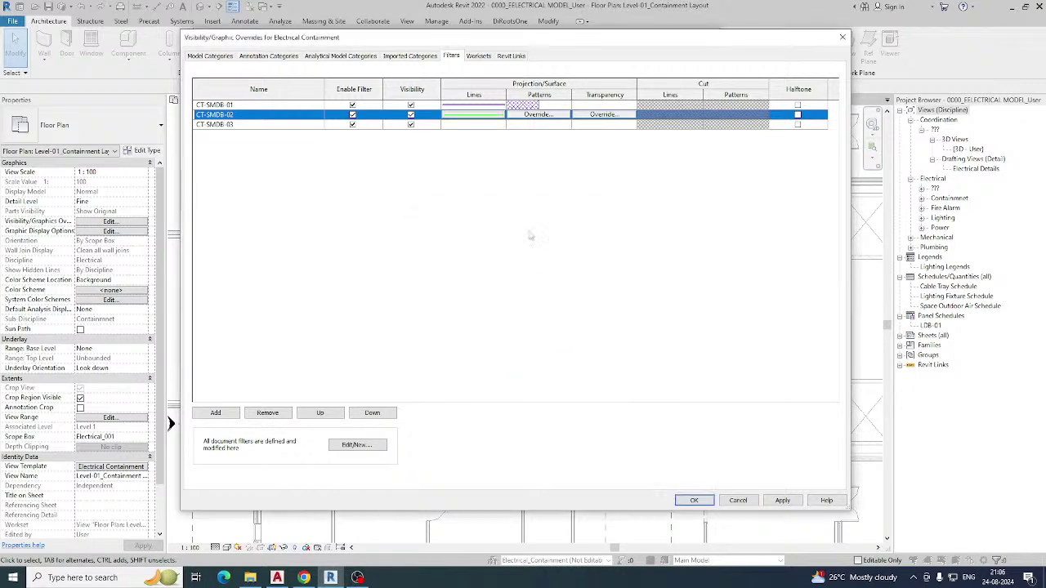
Override the CT-SMDB-02 surface foreground with the Diagonal down pattern in green.
click(532, 116)
click(544, 230)
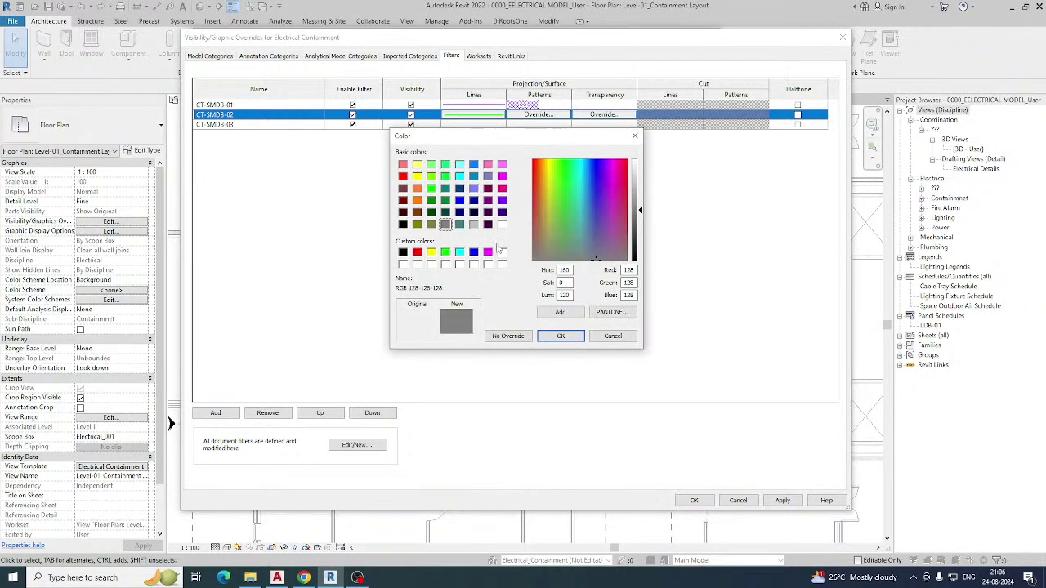
click(444, 252)
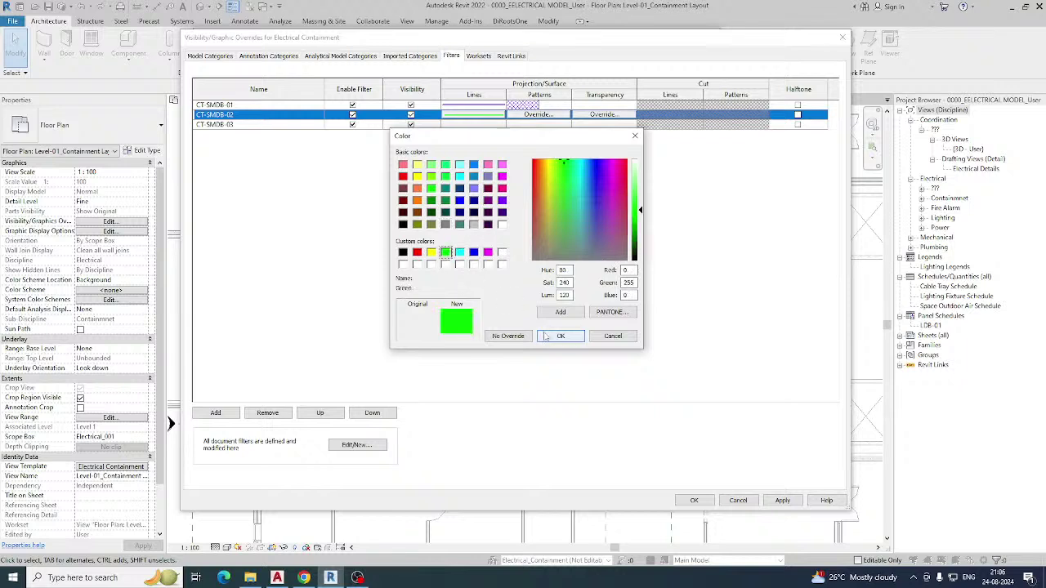
click(560, 335)
click(546, 208)
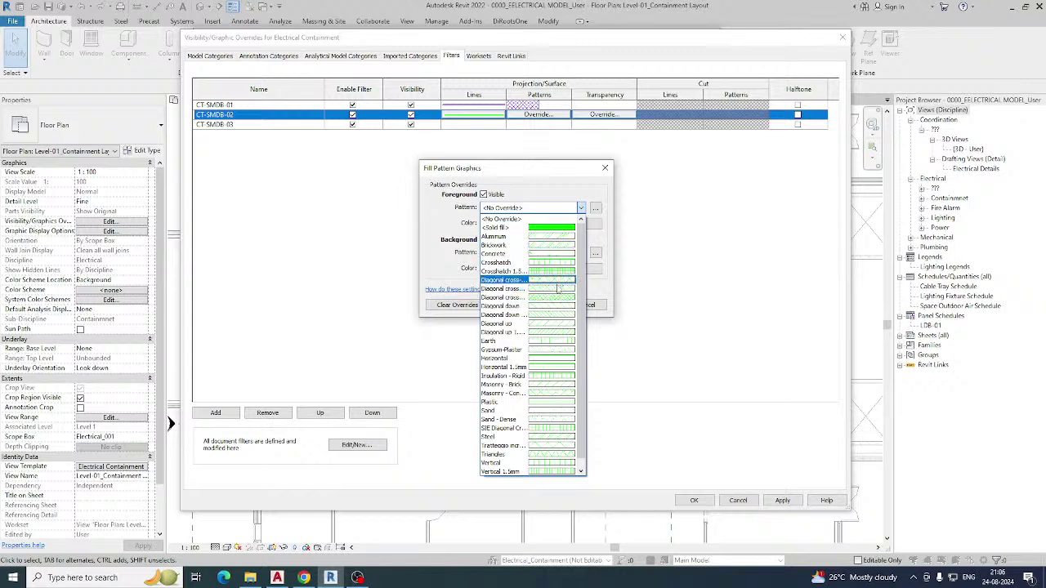
scroll(546, 398, down, 1)
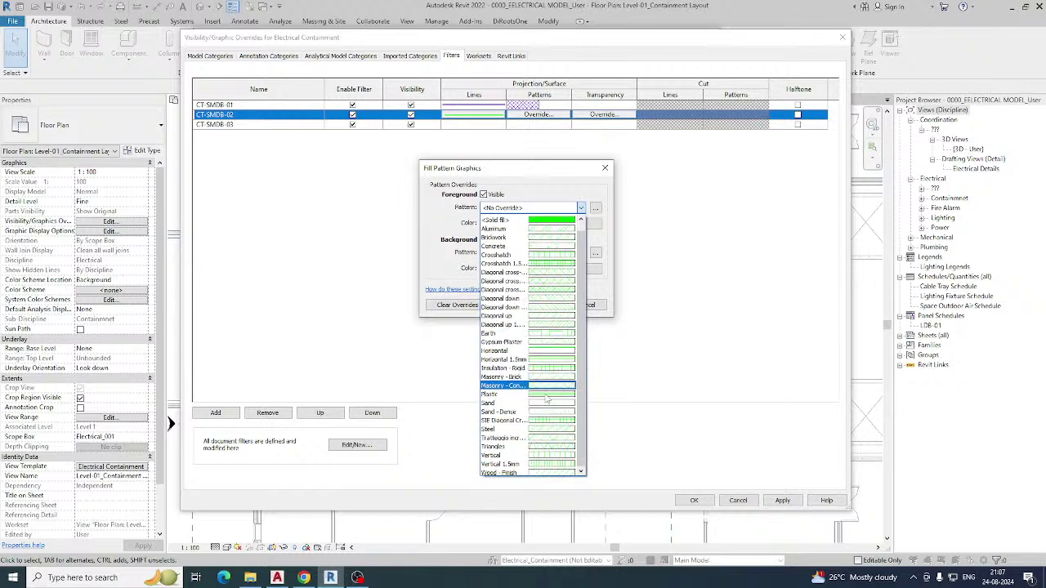
scroll(547, 421, up, 1)
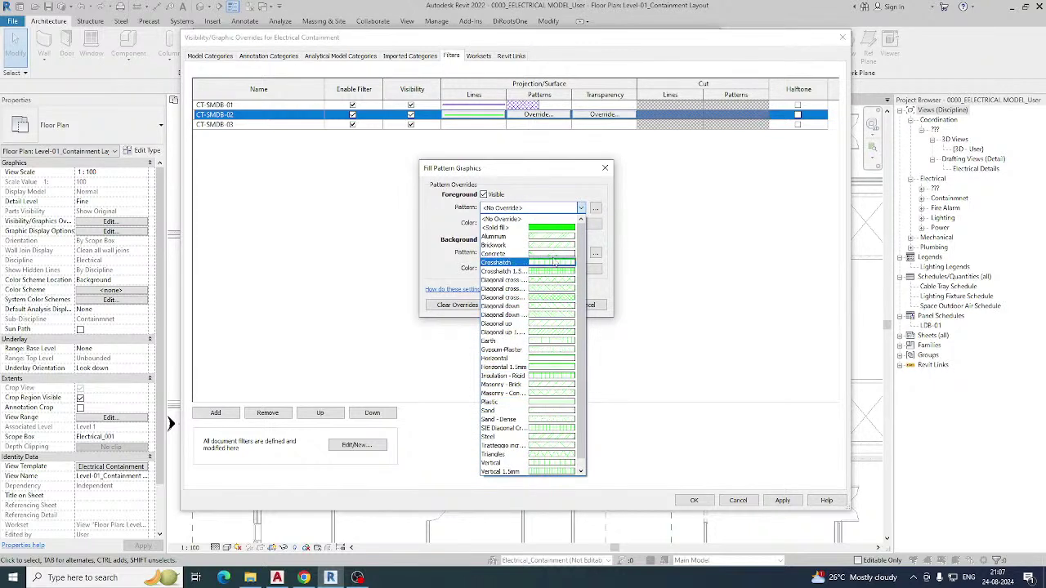
click(539, 306)
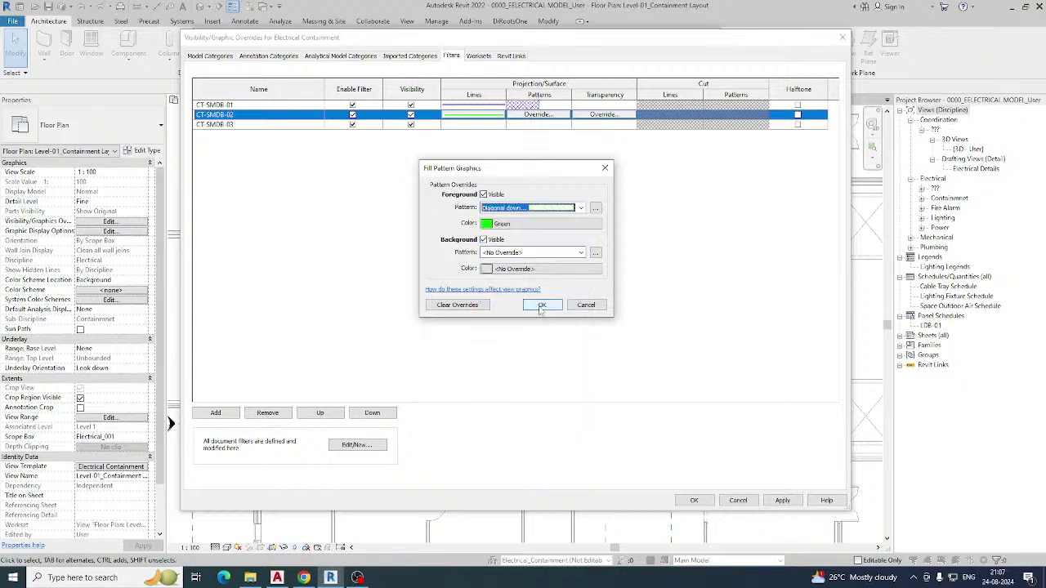
click(541, 306)
Override the projection lines of the CT-SMDB-03 filter with blue and weight 4.
click(468, 125)
click(476, 124)
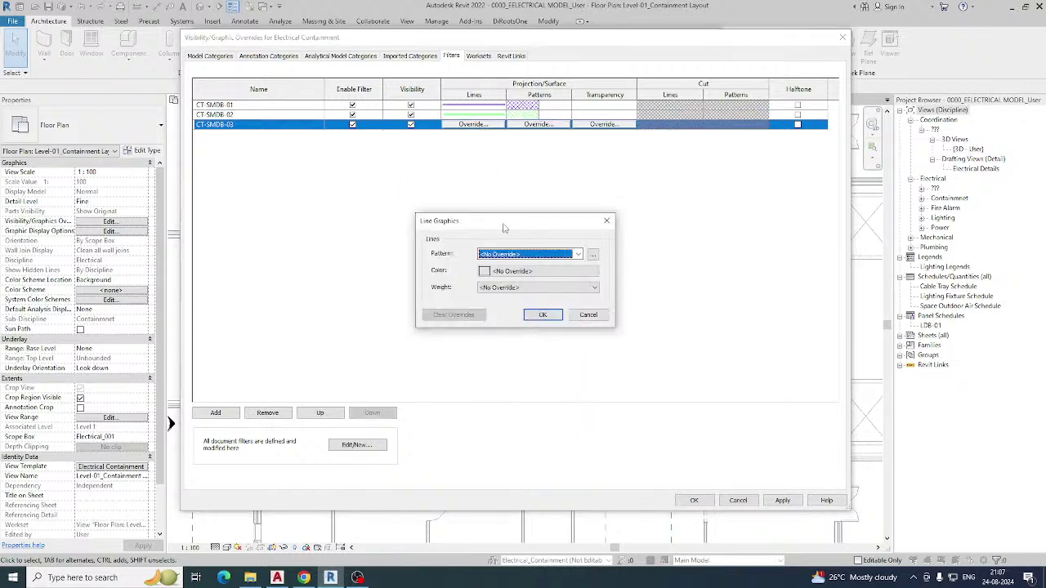
click(522, 276)
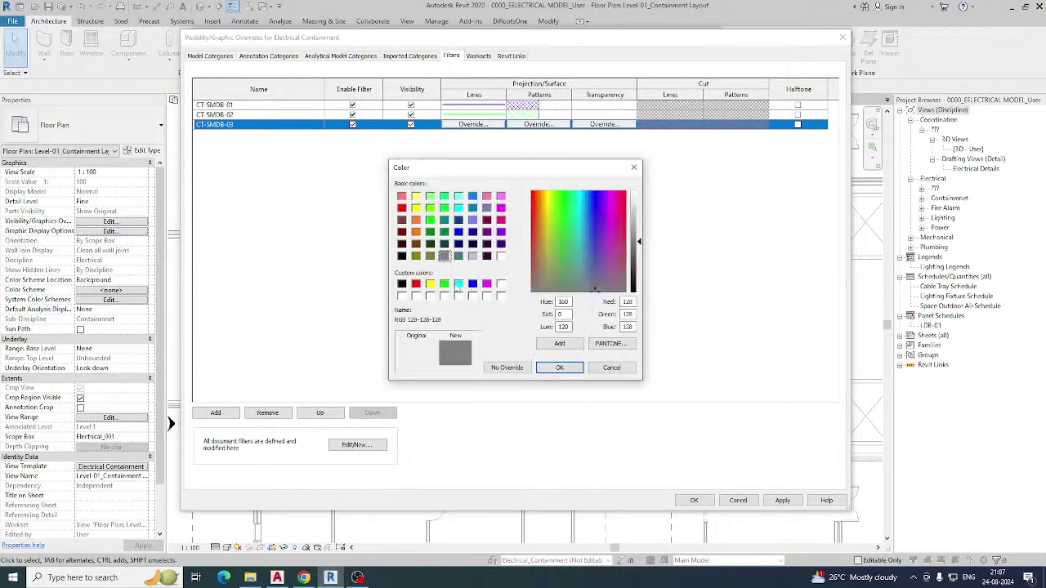
click(459, 233)
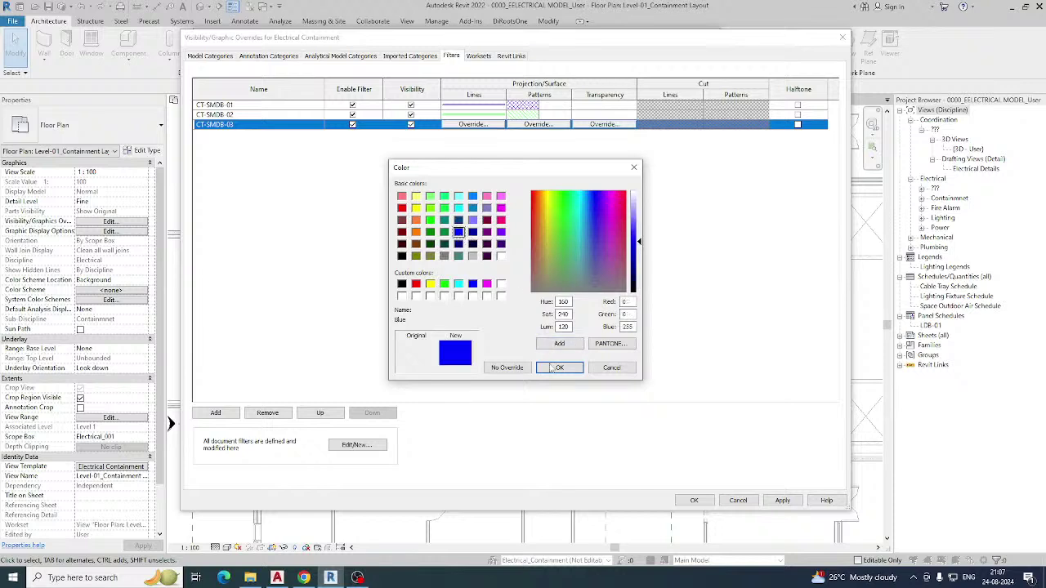
click(559, 368)
click(523, 287)
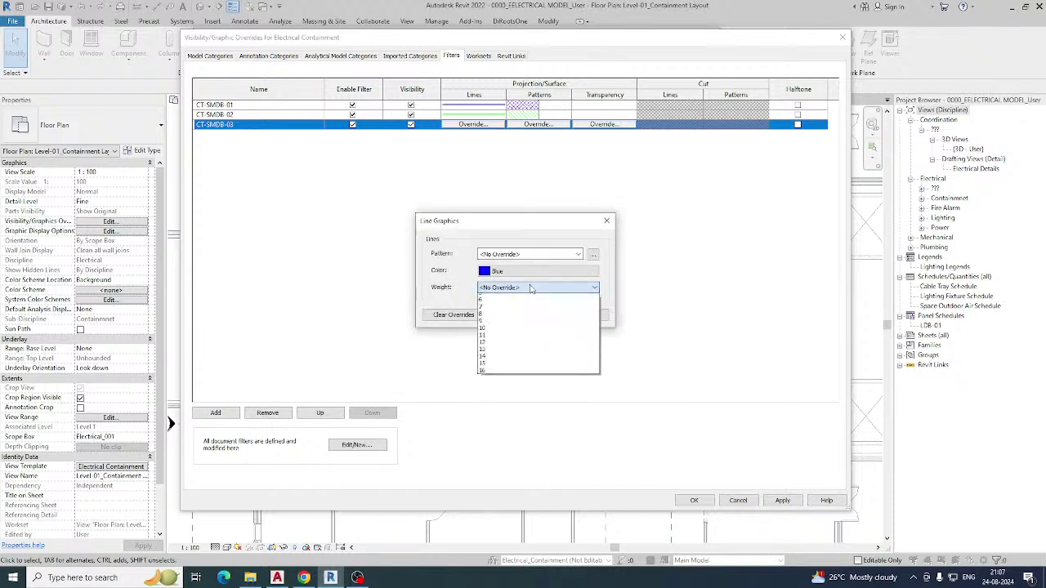
click(493, 329)
click(540, 314)
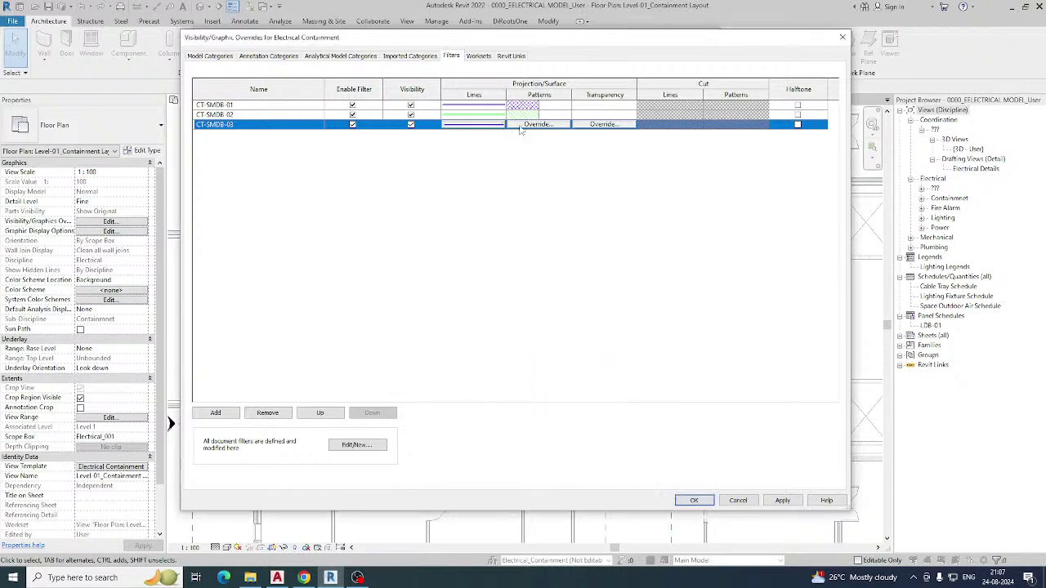
Override the CT-SMDB-03 surface foreground with the Diagonal up 1.5mm pattern in color RGB 255-000-128.
click(531, 127)
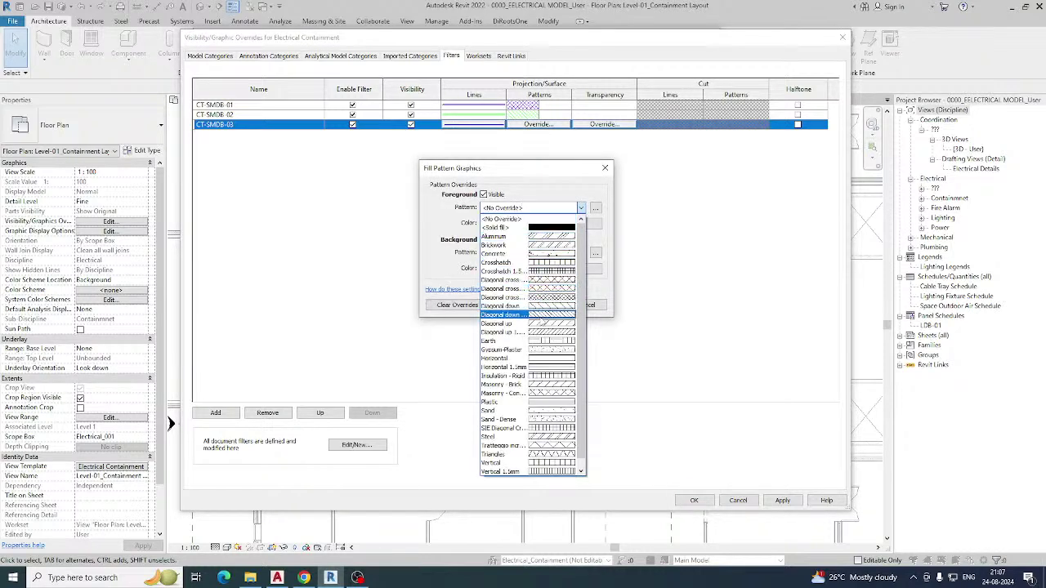
click(544, 332)
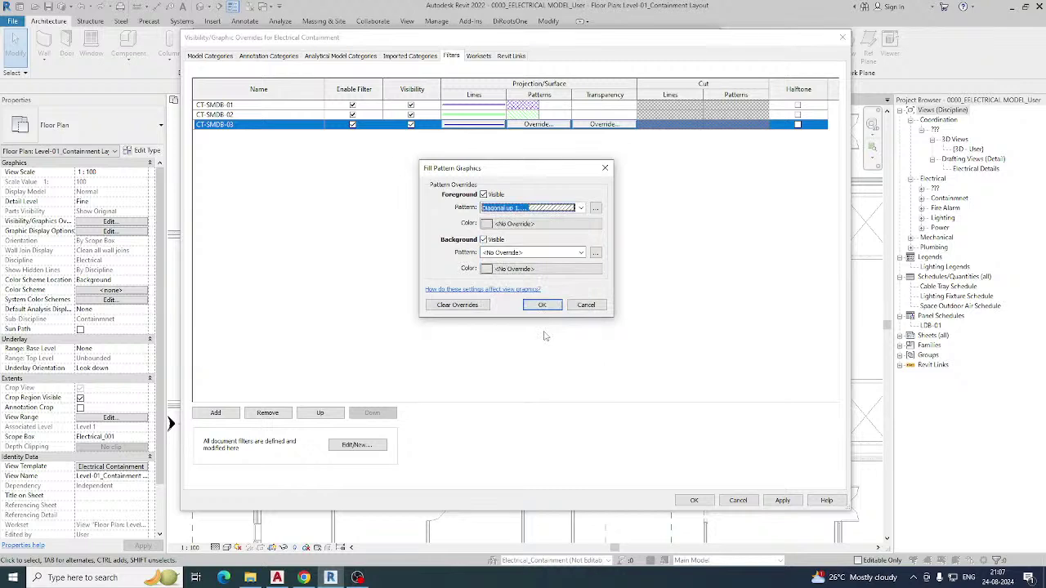
click(532, 225)
click(501, 188)
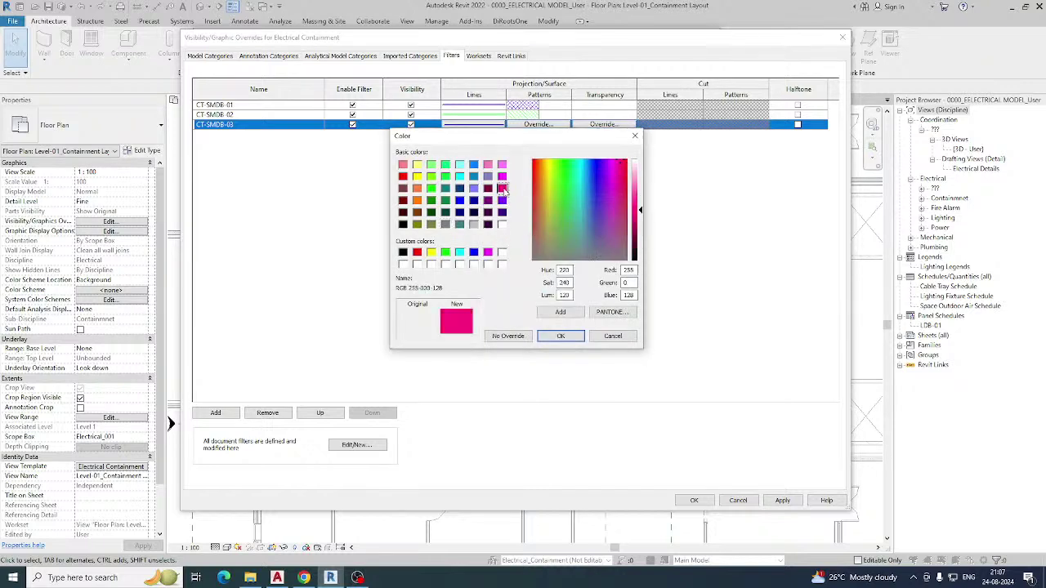
click(561, 335)
click(542, 306)
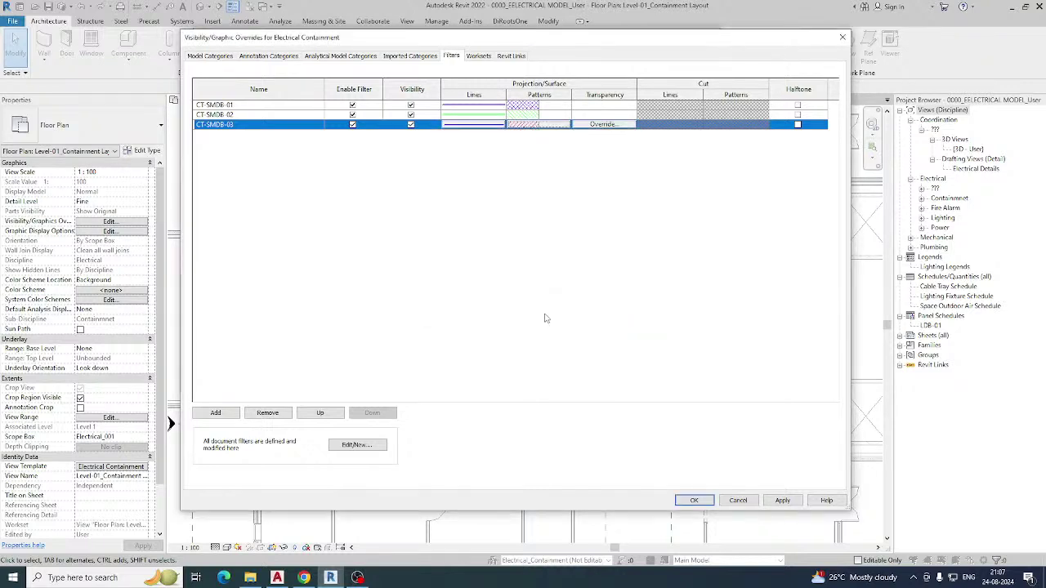
Apply the filter graphic overrides to the Electrical Containment view template and accept the template settings.
click(780, 501)
click(694, 500)
click(690, 488)
click(577, 488)
Start placing a channel cable tray in the Level-01 containment plan and set its width to 450 mm.
scroll(487, 327, down, 3)
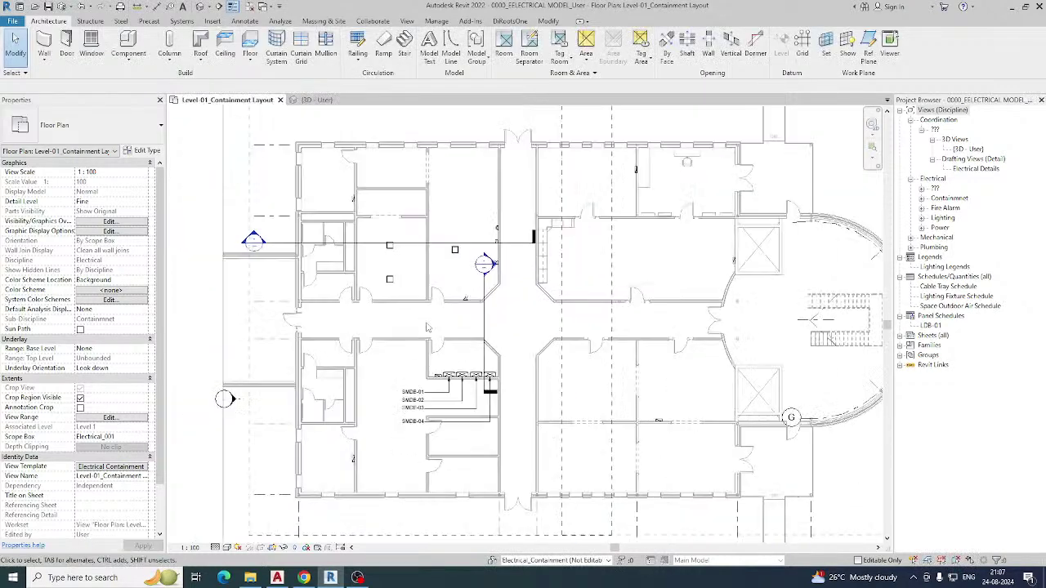
middle_drag(499, 317, 448, 328)
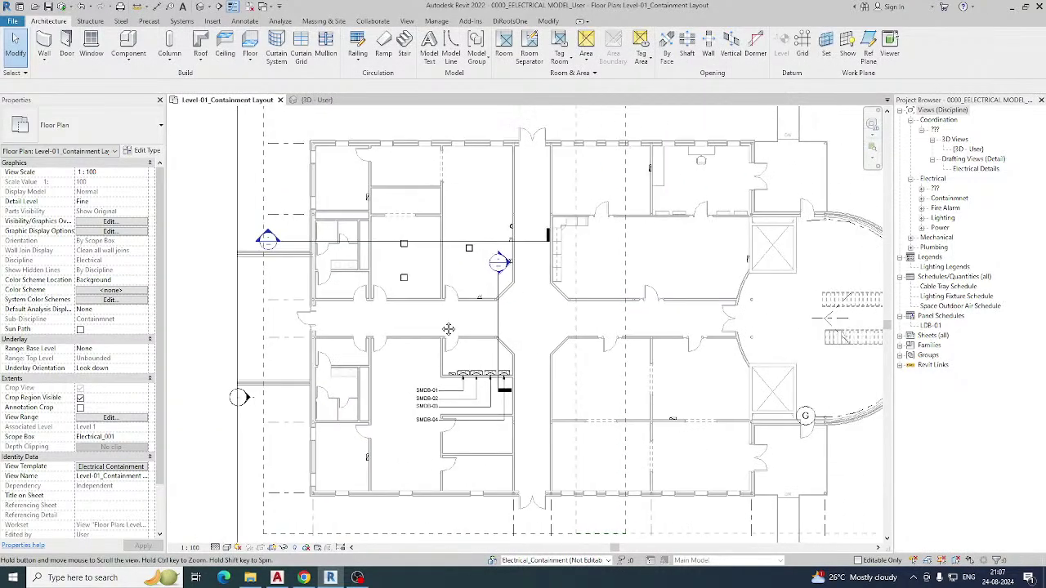
scroll(458, 333, up, 5)
scroll(462, 337, down, 3)
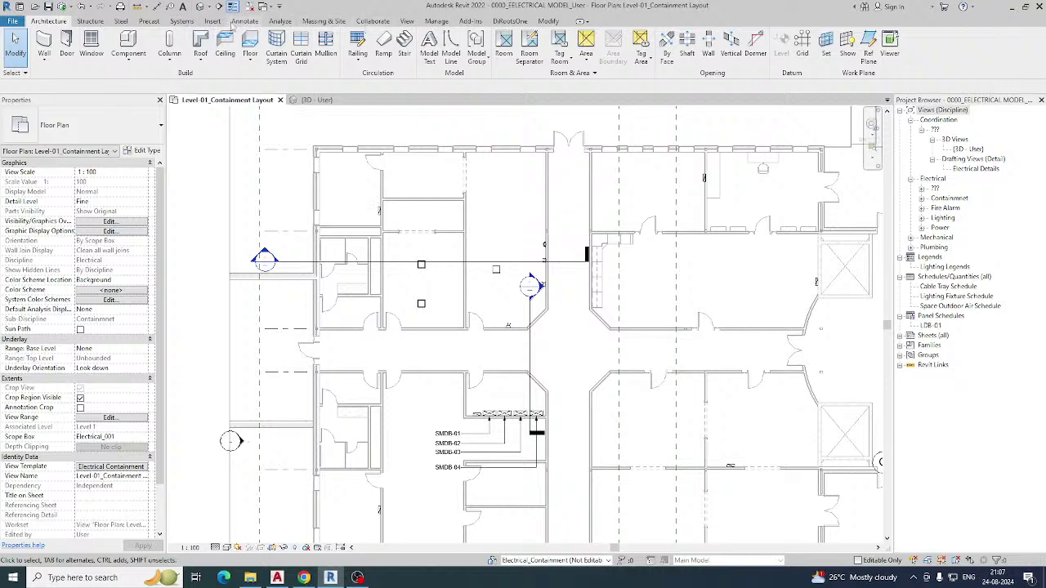
click(190, 23)
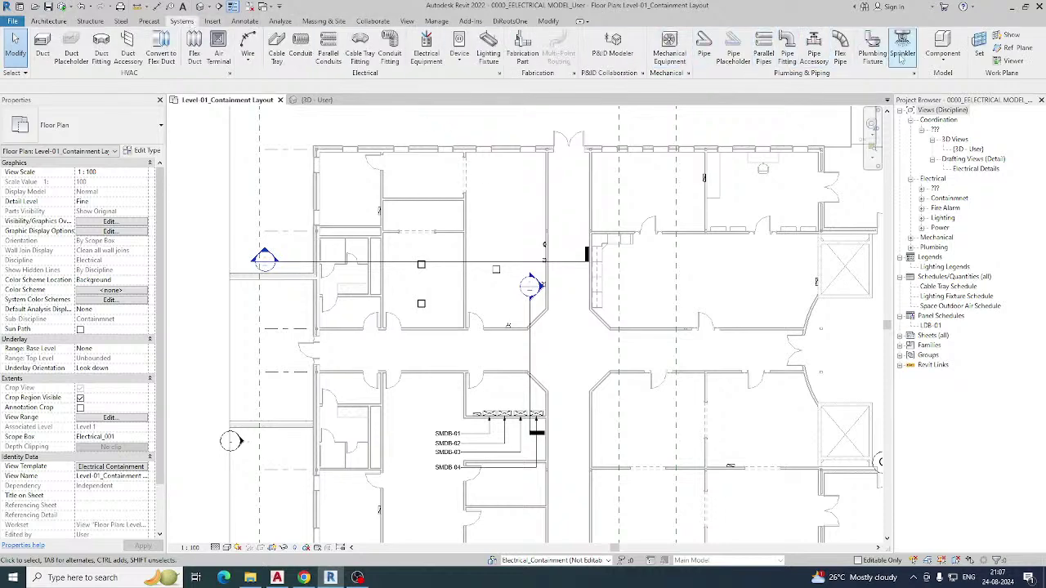
click(276, 51)
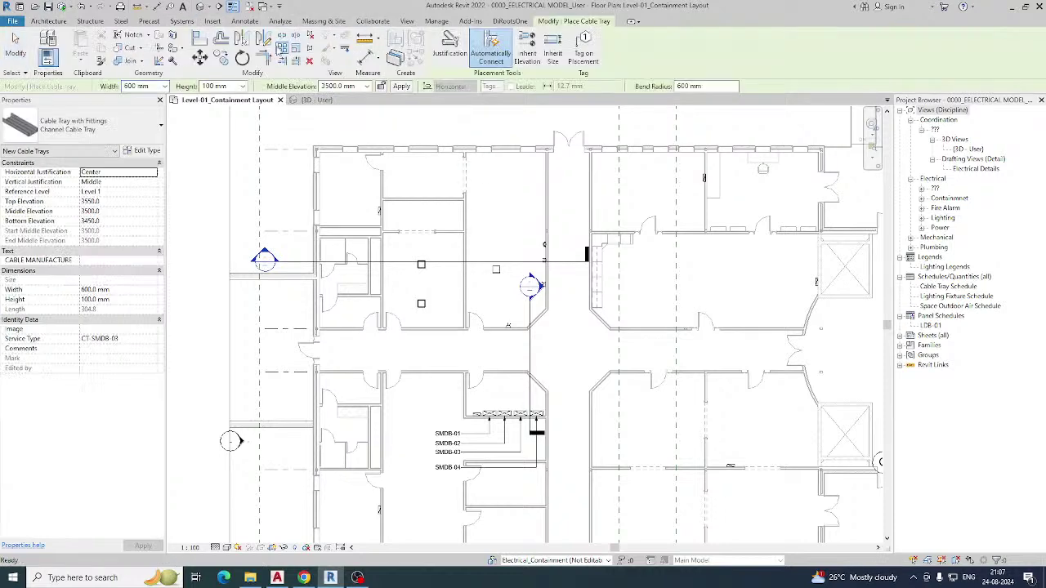
click(165, 86)
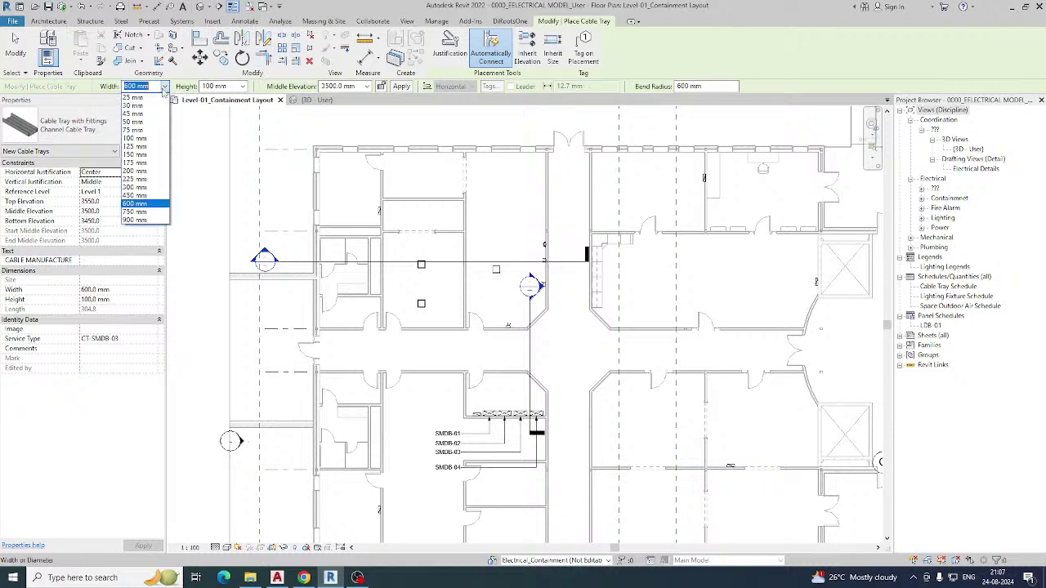
click(134, 196)
Set the Service Type for new cable trays to CT-SMDB-01, then leave the Cable Tray command.
click(132, 339)
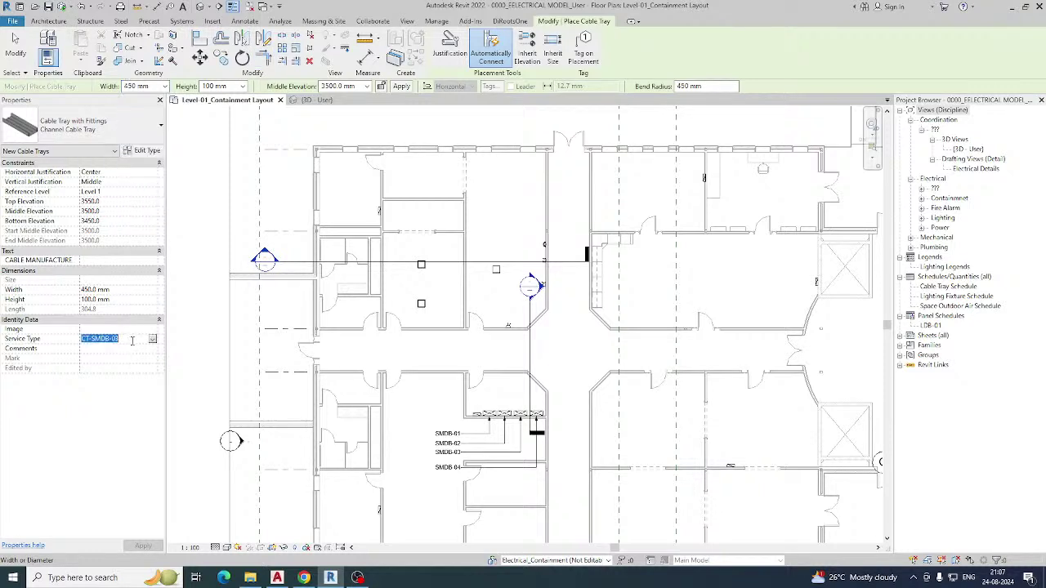
key(BackSpace)
click(152, 340)
click(154, 343)
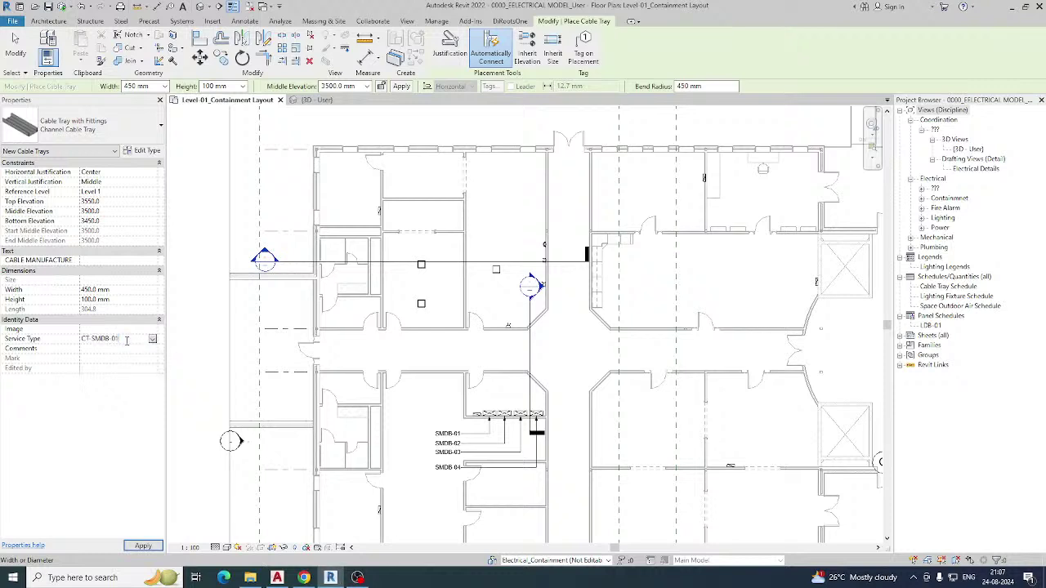
key(BackSpace)
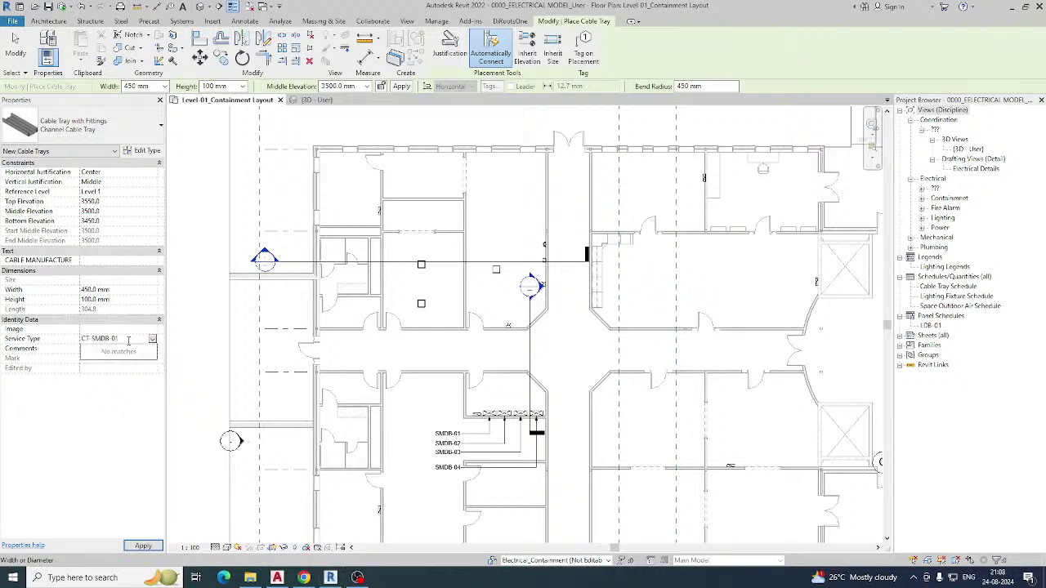
click(419, 424)
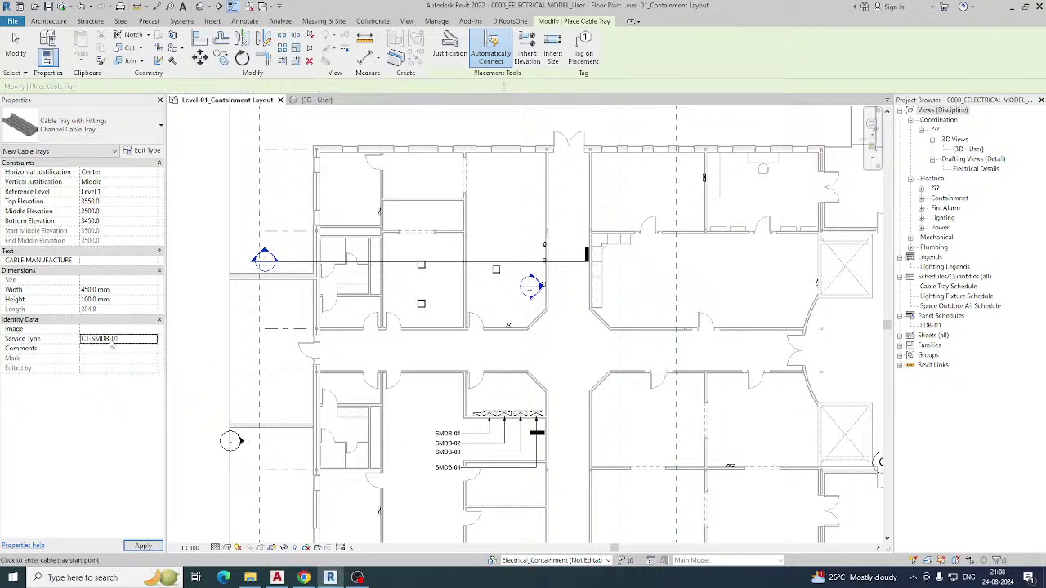
scroll(508, 325, up, 3)
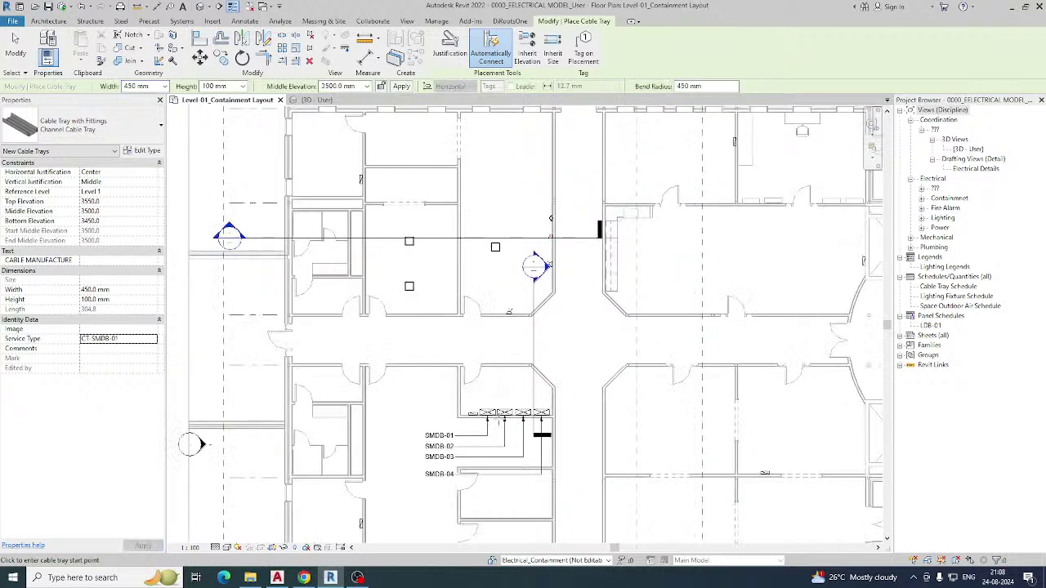
key(Escape)
key(Escape)
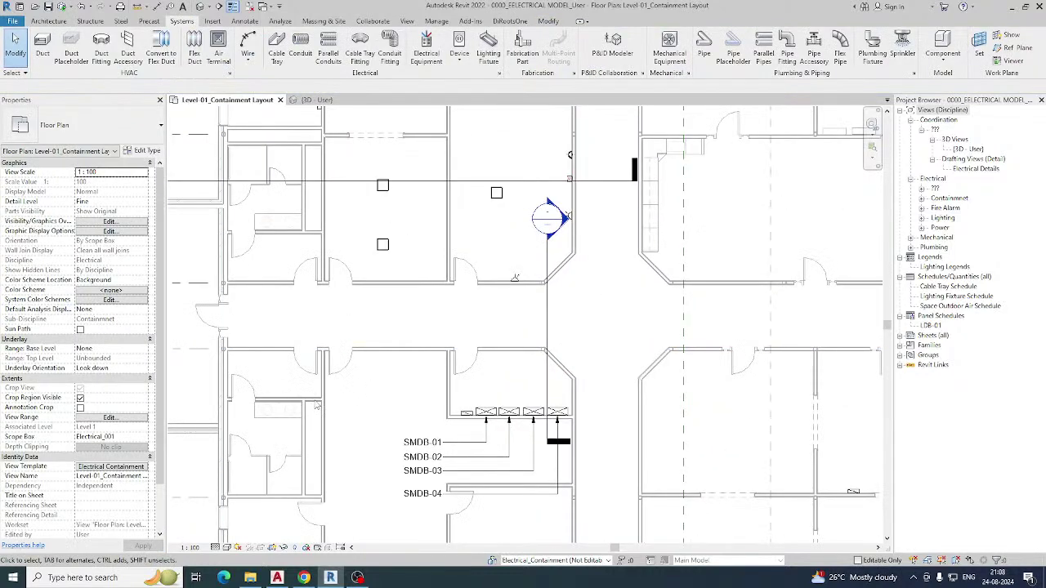
Copy the Service Type rule value from the CT-SMDB-01 filter in the Electrical Containment view template, then accept the template settings.
click(111, 467)
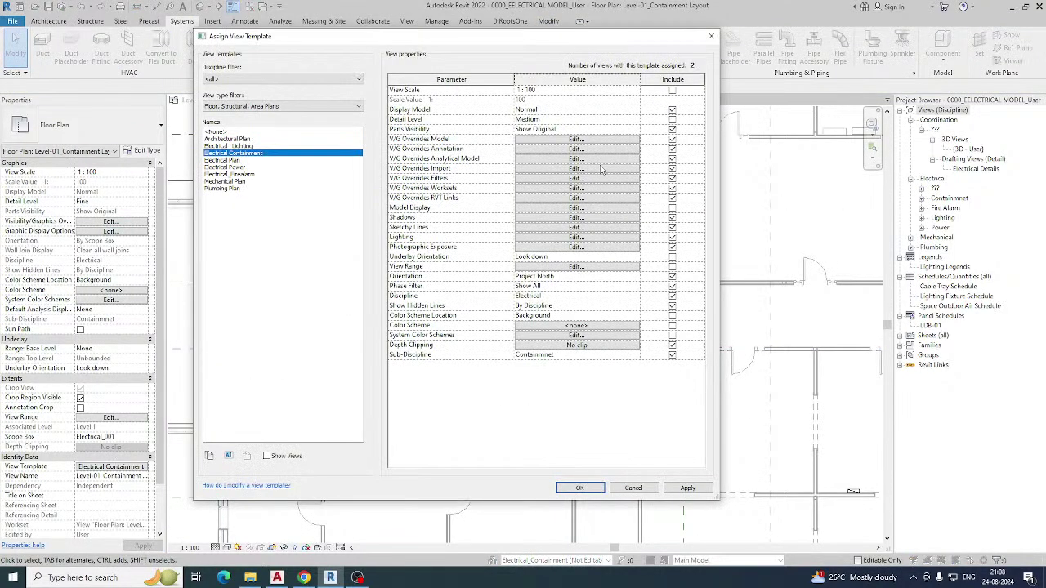
click(576, 180)
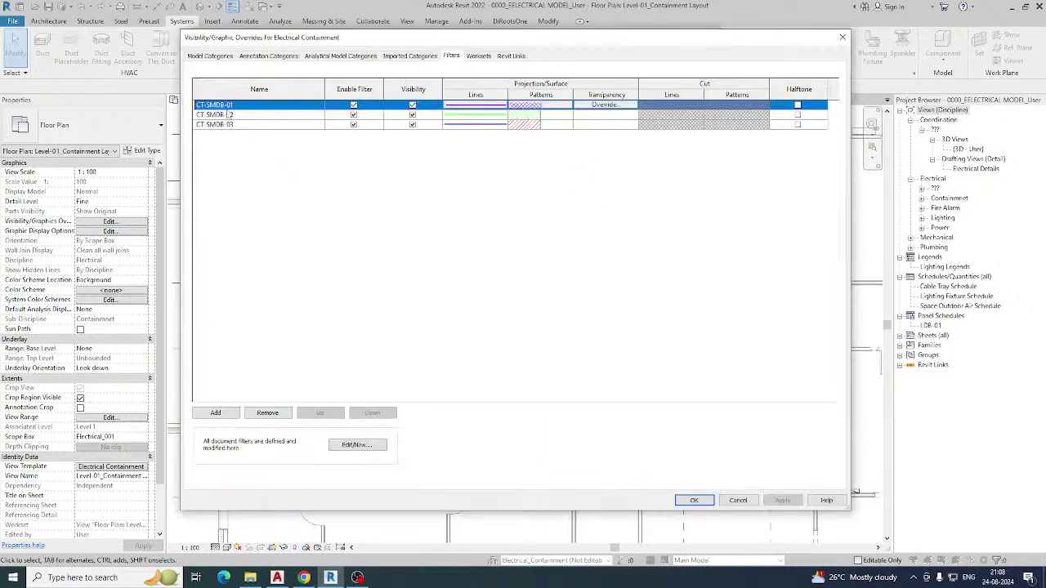
click(357, 444)
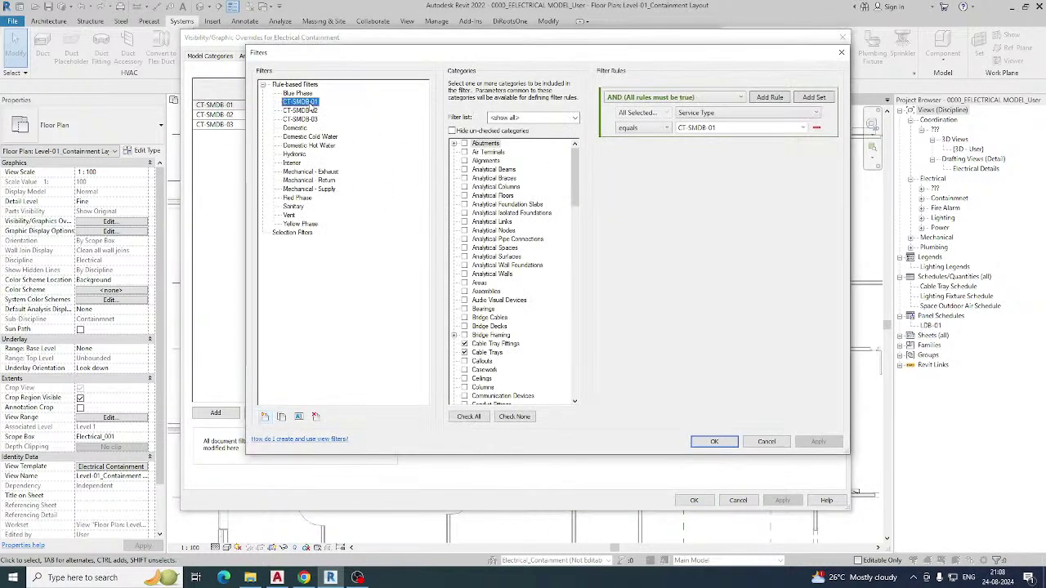
click(745, 128)
key(ctrl+c)
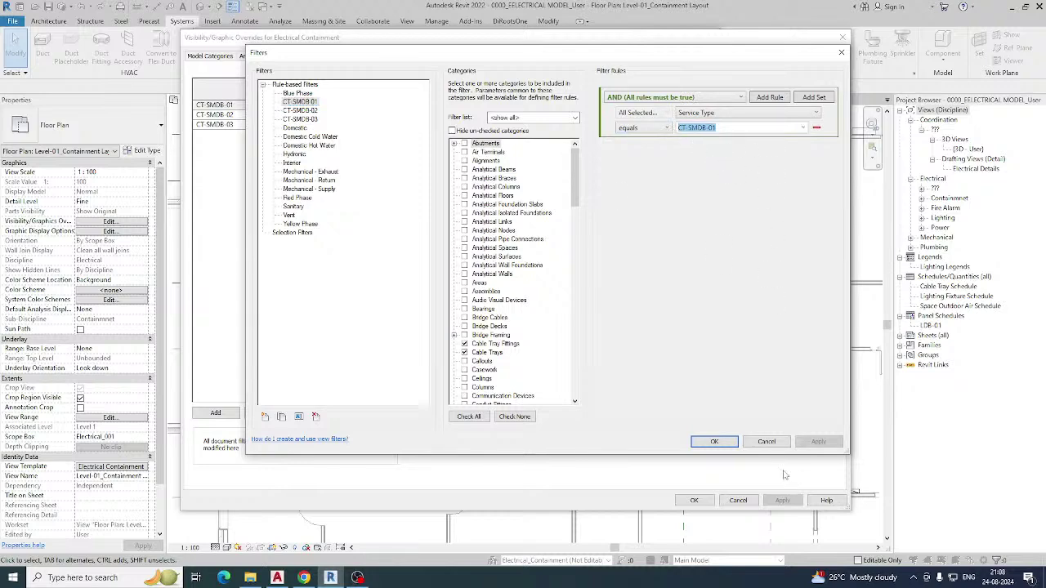
click(714, 441)
click(693, 500)
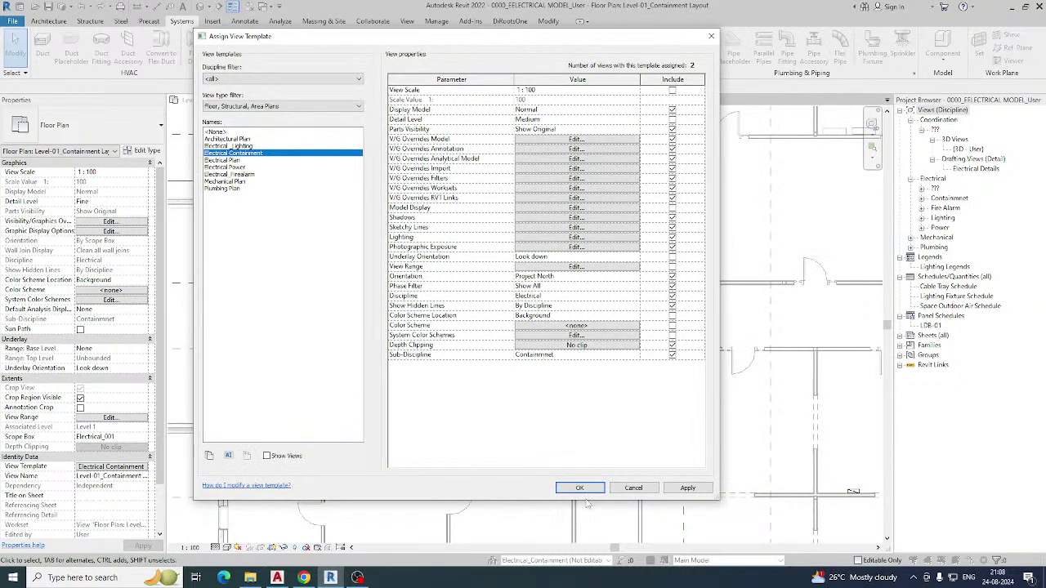
click(581, 490)
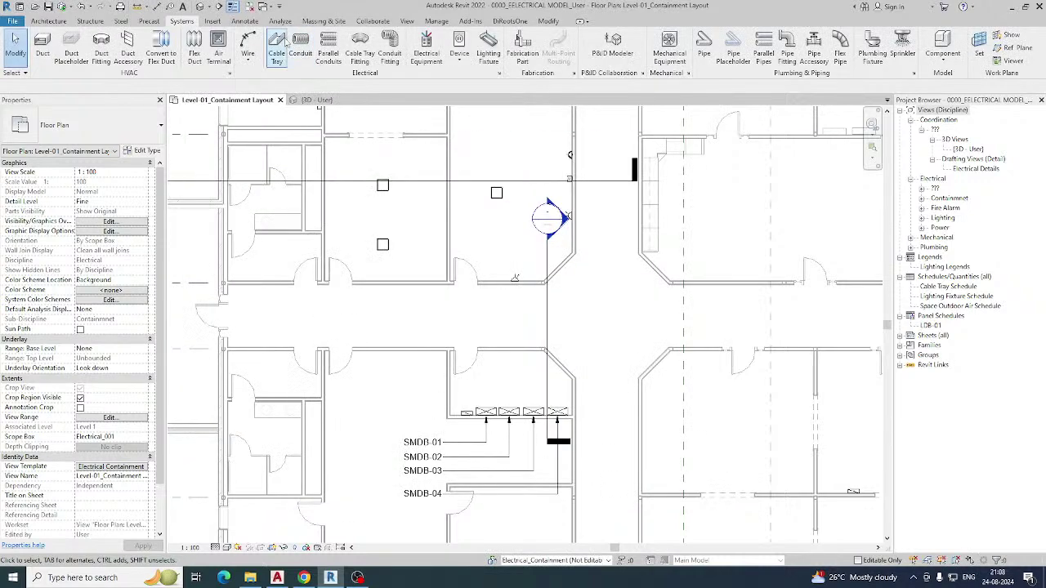
Start a new 450 mm cable tray and paste the copied CT-SMDB-01 value as its Service Type.
click(276, 49)
click(134, 337)
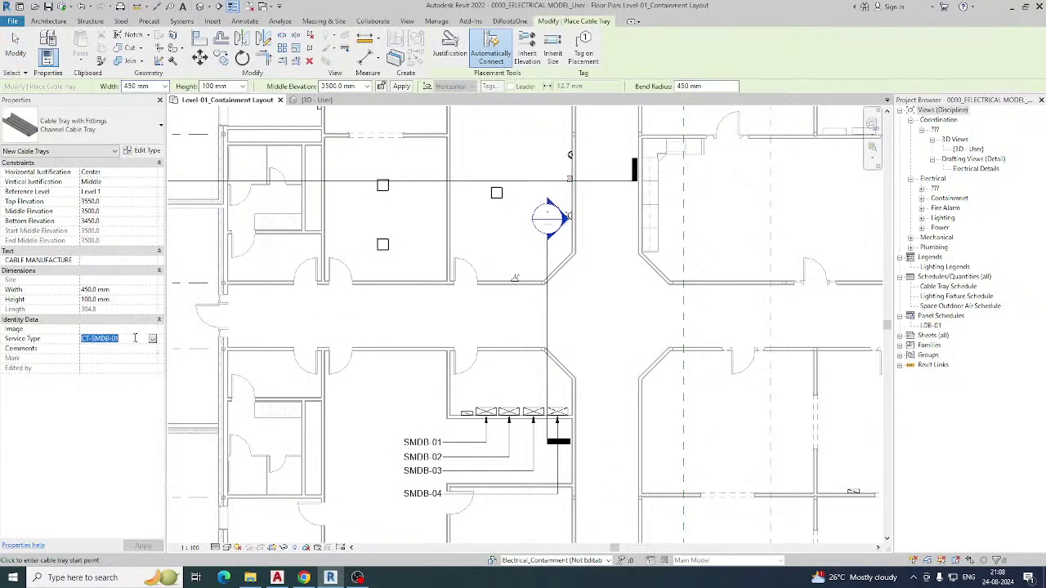
key(ctrl+v)
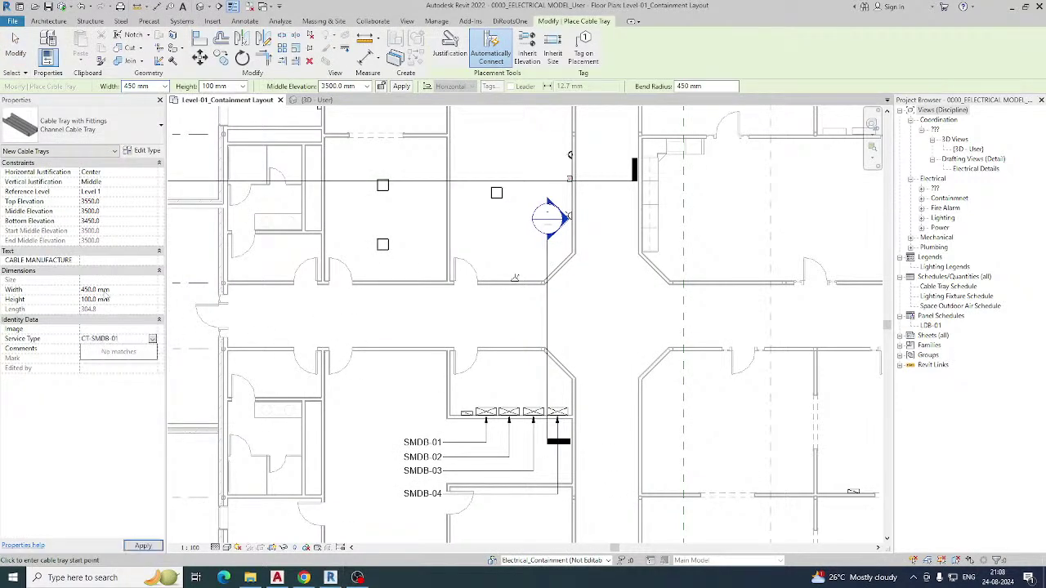
scroll(490, 470, up, 1)
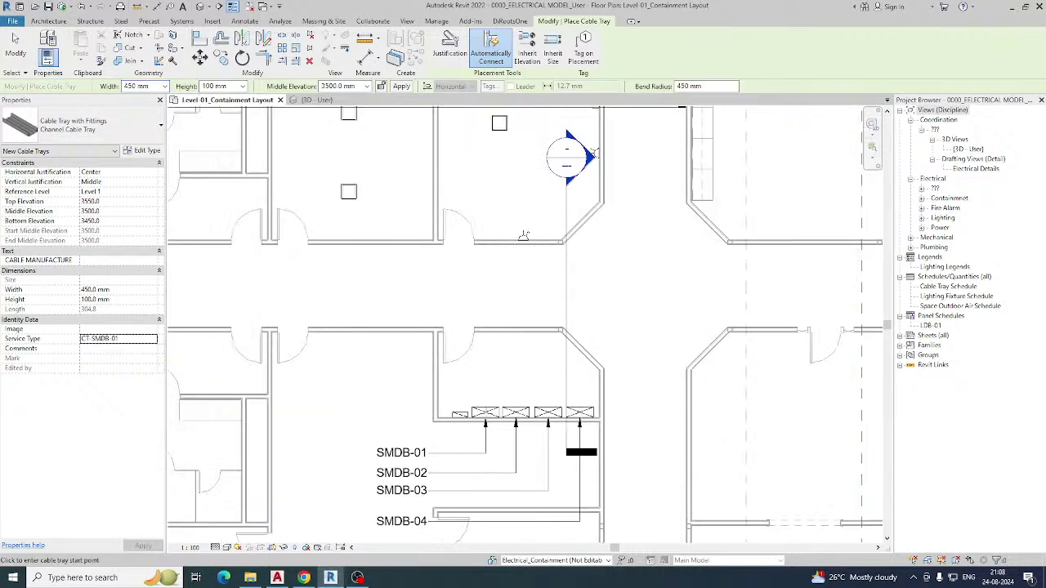
Draw the cable tray from SMDB-01 up through the plan, left into the upper-left room, about 2500 mm down and about 1200 mm right.
click(488, 411)
middle_drag(496, 353, 505, 471)
scroll(505, 472, down, 1)
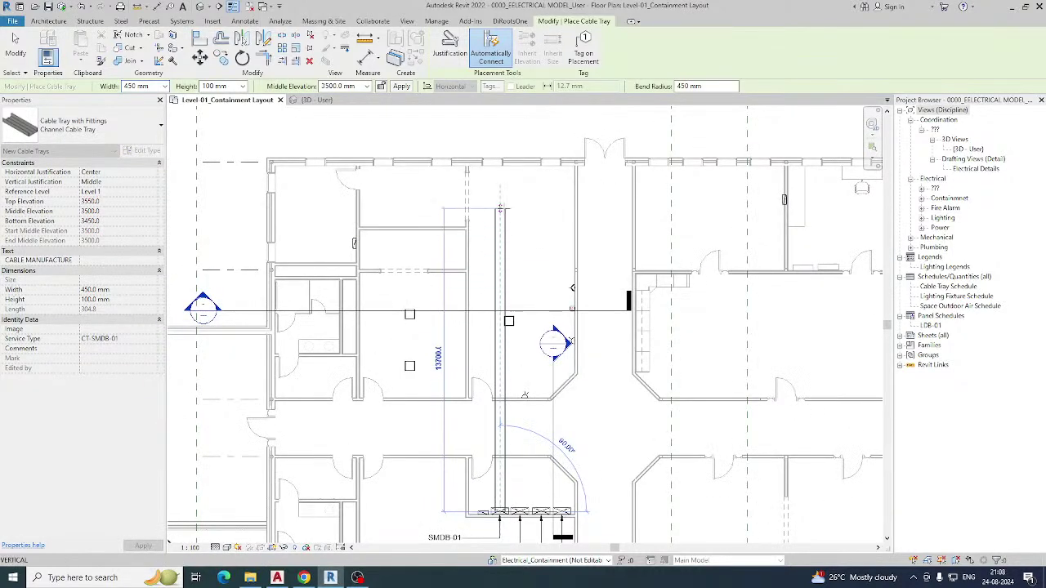
click(357, 88)
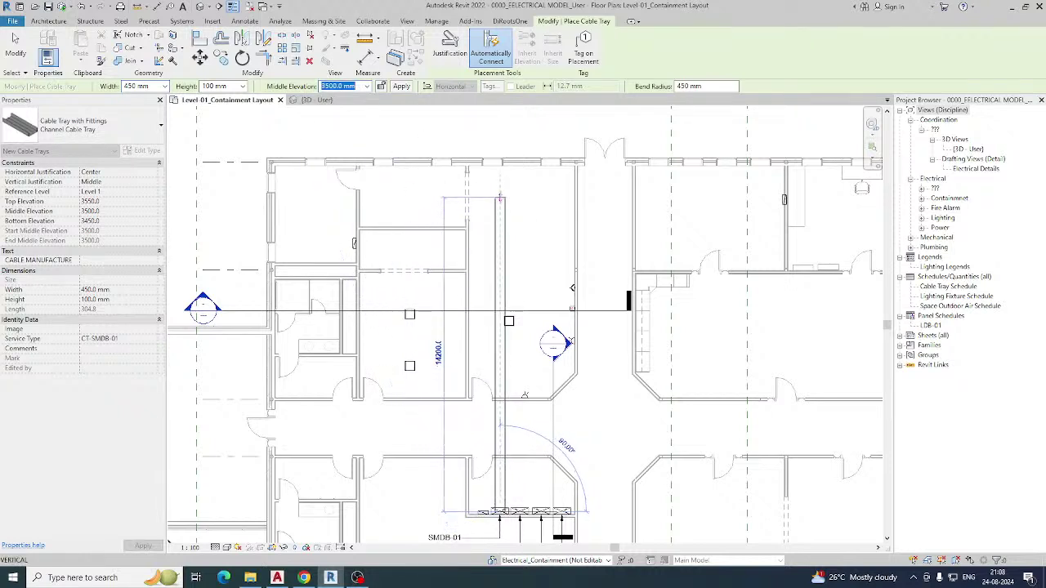
click(500, 189)
click(325, 193)
scroll(320, 241, up, 1)
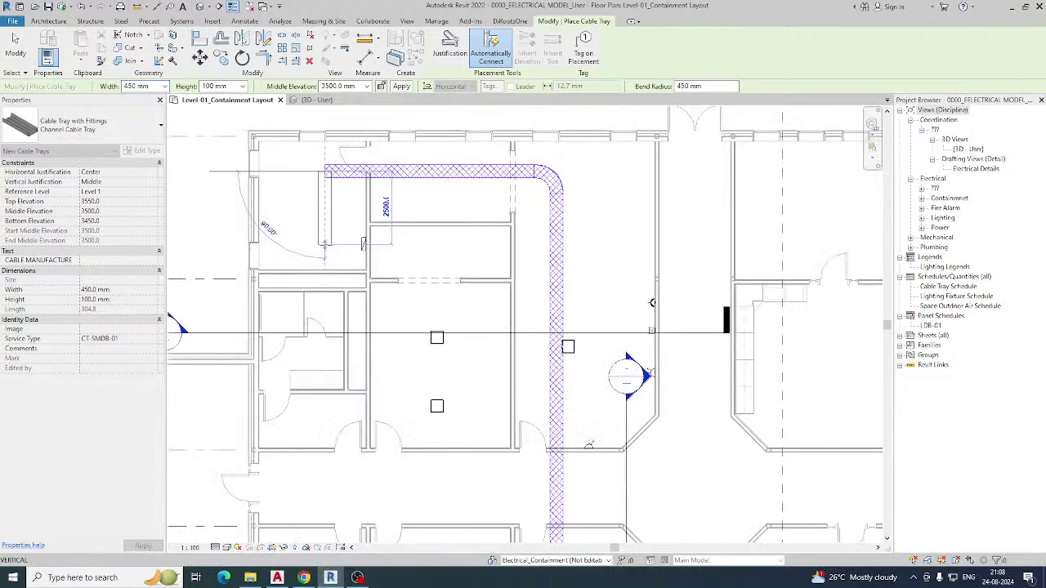
click(363, 244)
scroll(363, 244, up, 1)
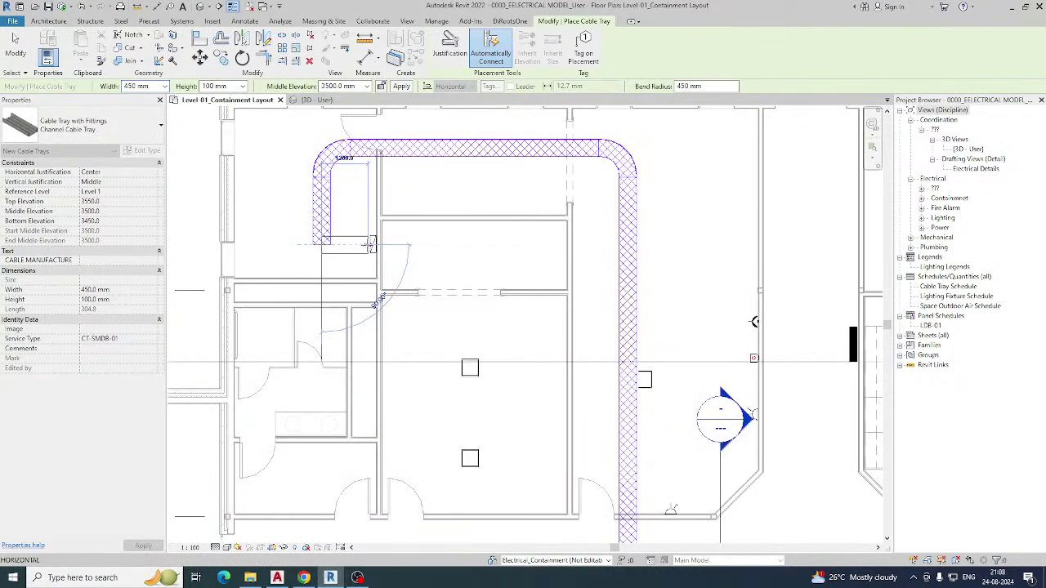
key(Escape)
key(Escape)
Select the whole CT-SMDB-01 tray run with its fittings and show it in 3D with a selection box.
scroll(406, 229, down, 3)
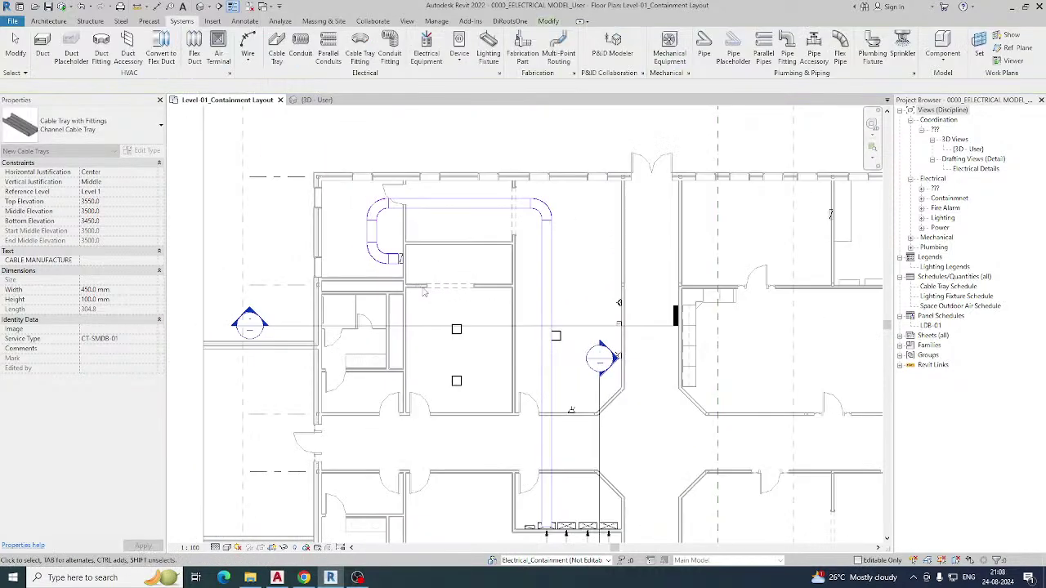
scroll(406, 229, up, 2)
click(360, 192)
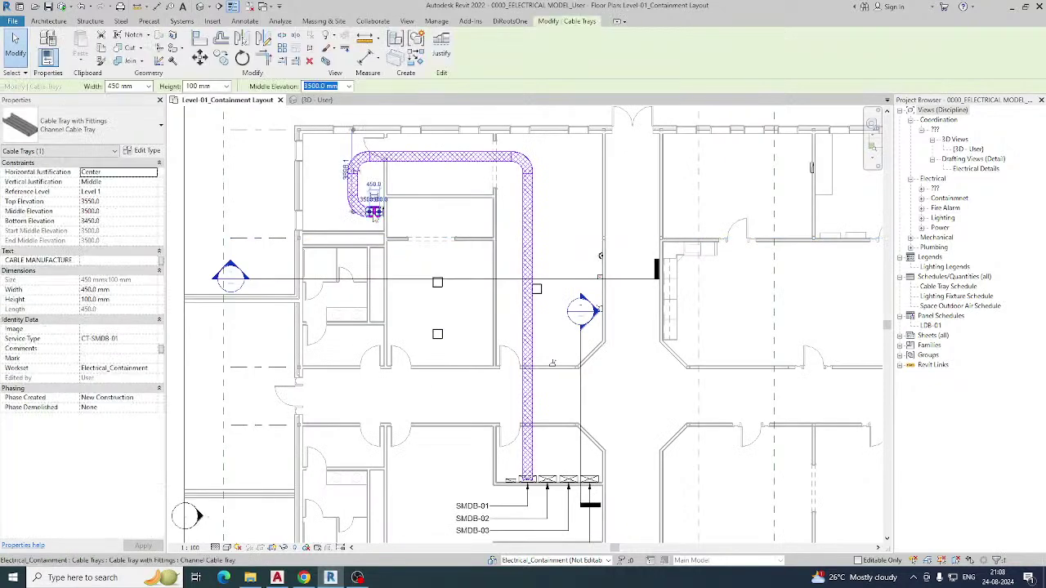
click(377, 211)
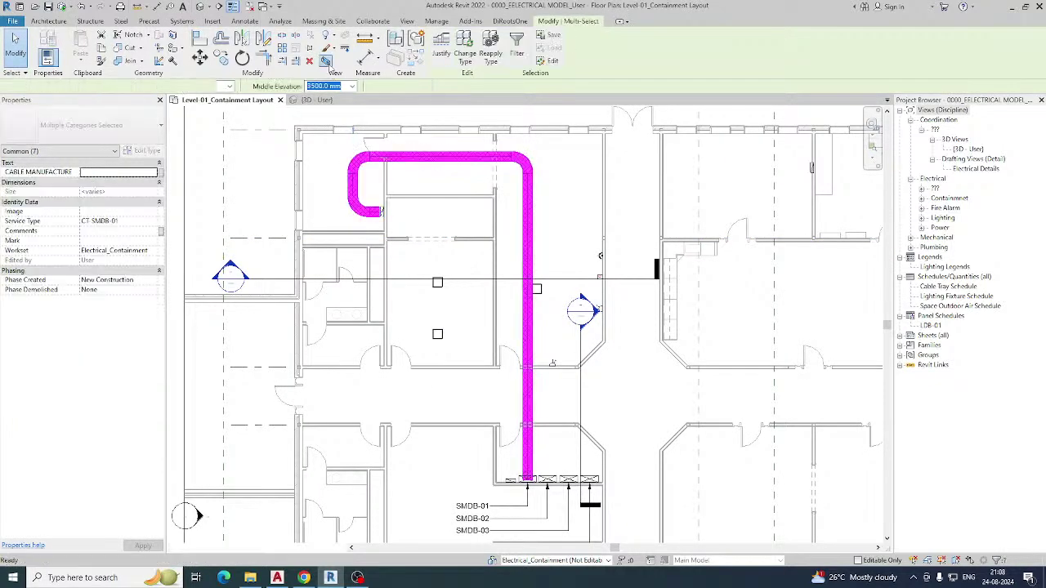
click(333, 99)
shift+middle_drag(443, 297, 505, 273)
Extend the 3D view's section box downward to include the rooms and floor beneath the cable tray.
click(677, 418)
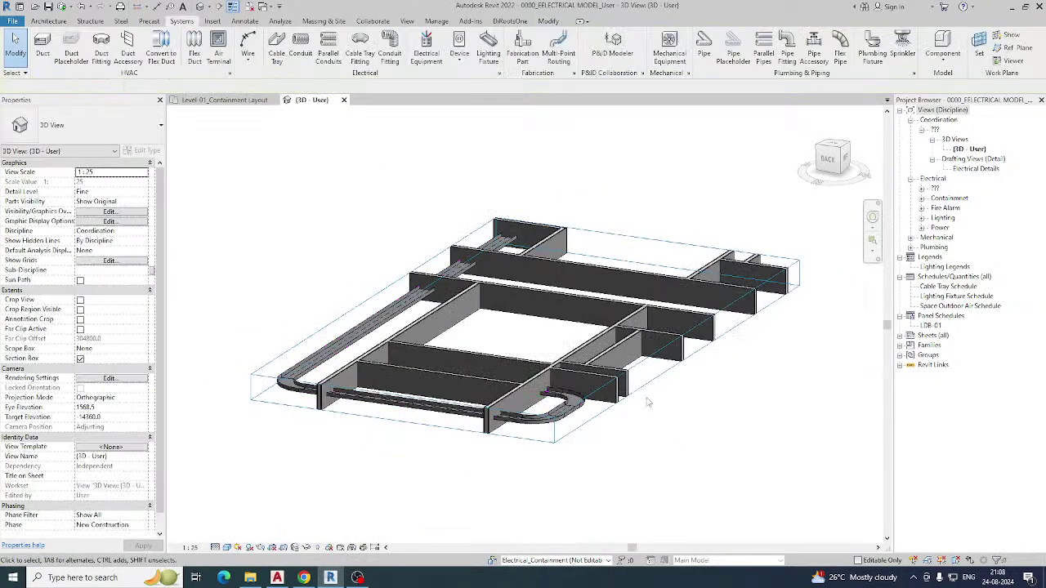
click(646, 395)
drag(527, 344, 491, 482)
shift+middle_drag(491, 482, 325, 430)
click(325, 431)
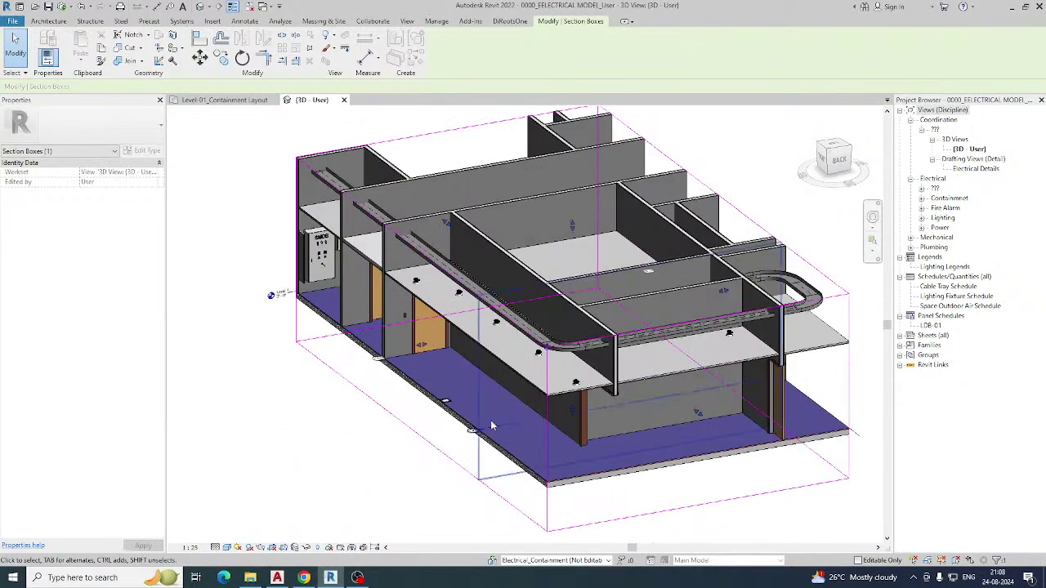
Assign the Electrical Containment view template to the 3D view and orbit around the tray run.
click(101, 447)
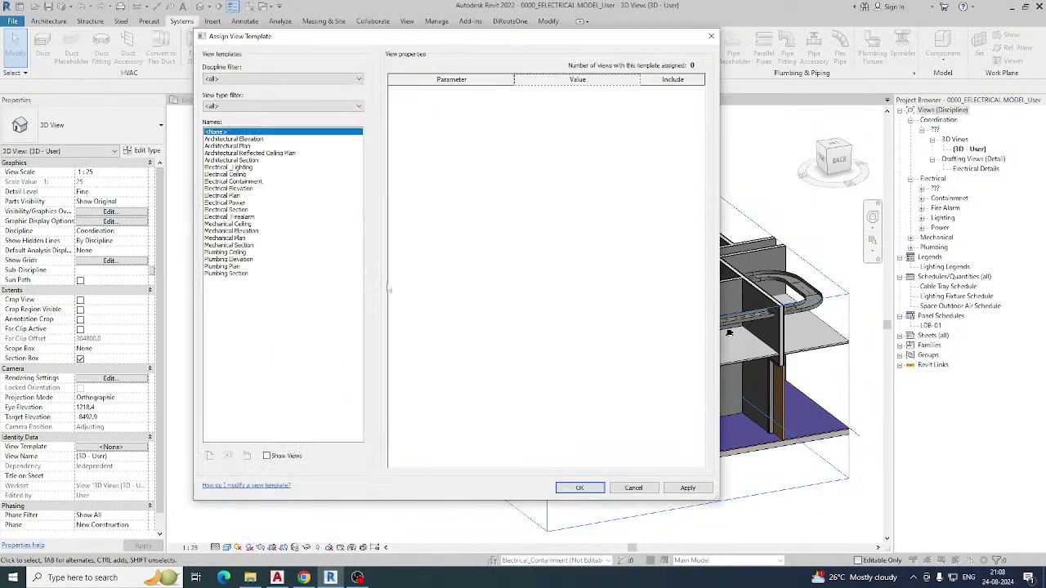
click(245, 182)
click(579, 487)
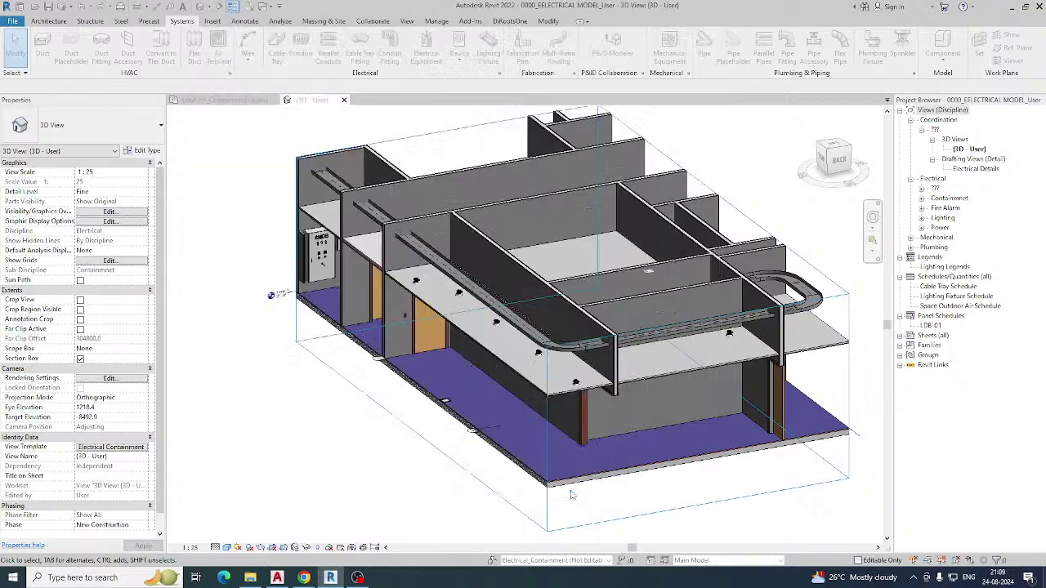
shift+middle_drag(389, 450, 483, 455)
scroll(392, 430, down, 2)
shift+middle_drag(392, 430, 538, 392)
Check the 3D view's visibility overrides without changing them, then set its view template to <None>.
key(v)
key(v)
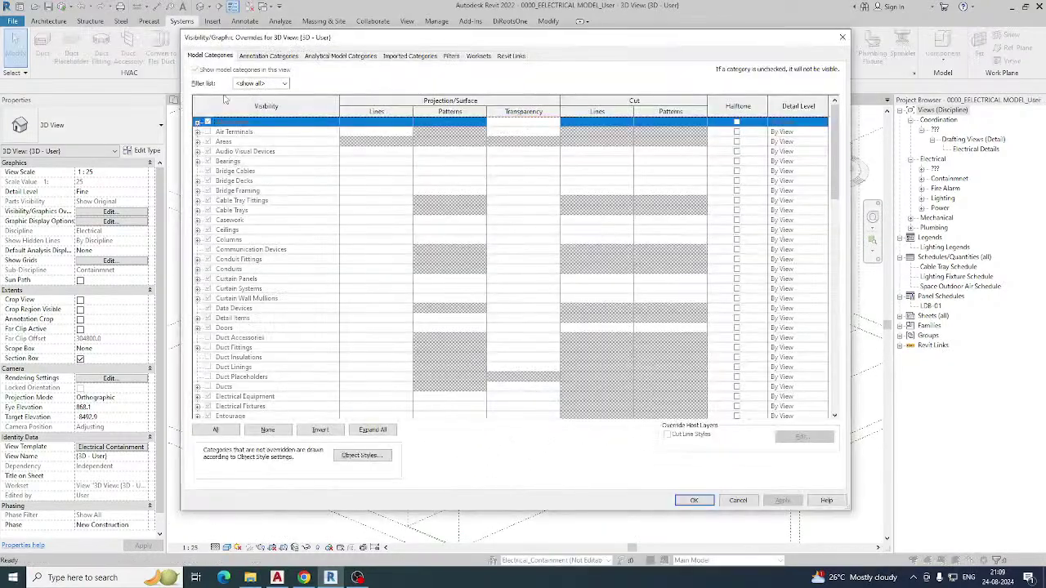
key(Escape)
click(111, 448)
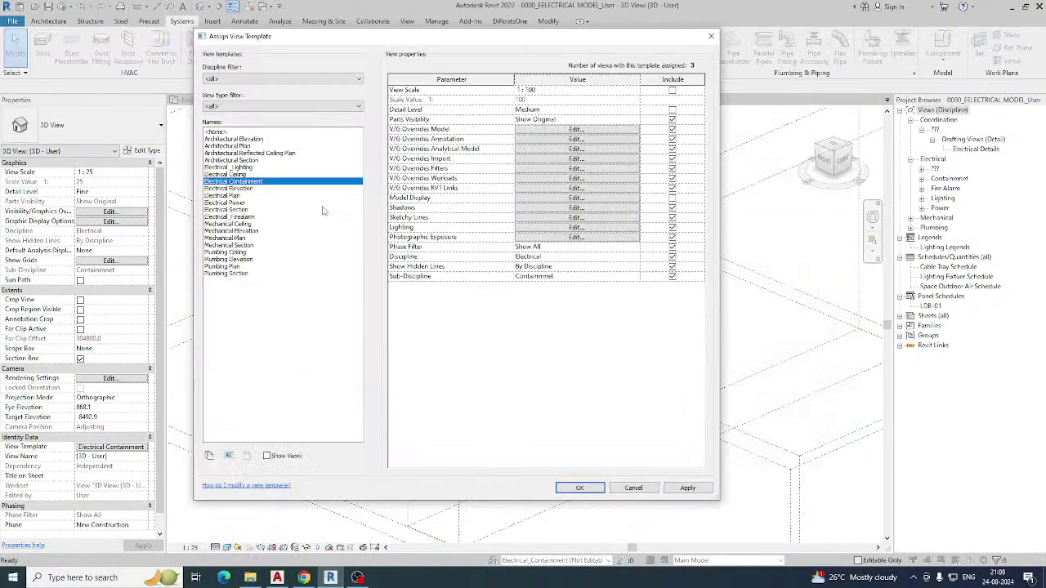
click(214, 132)
click(579, 488)
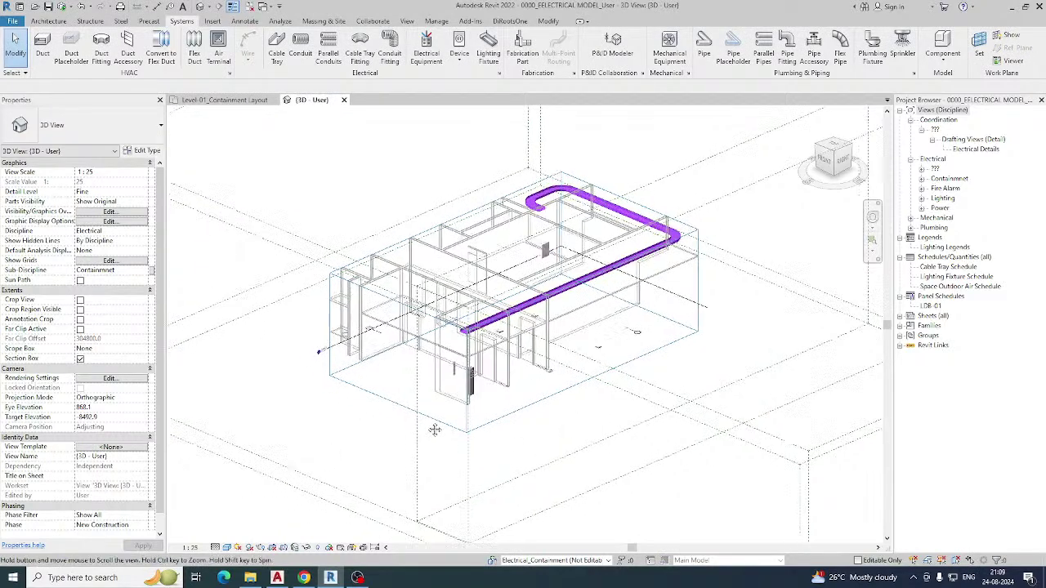
Hide the Reference Lines, Reference Planes and Scope Boxes annotation categories in the 3D view.
key(v)
key(v)
click(268, 56)
scroll(282, 318, down, 15)
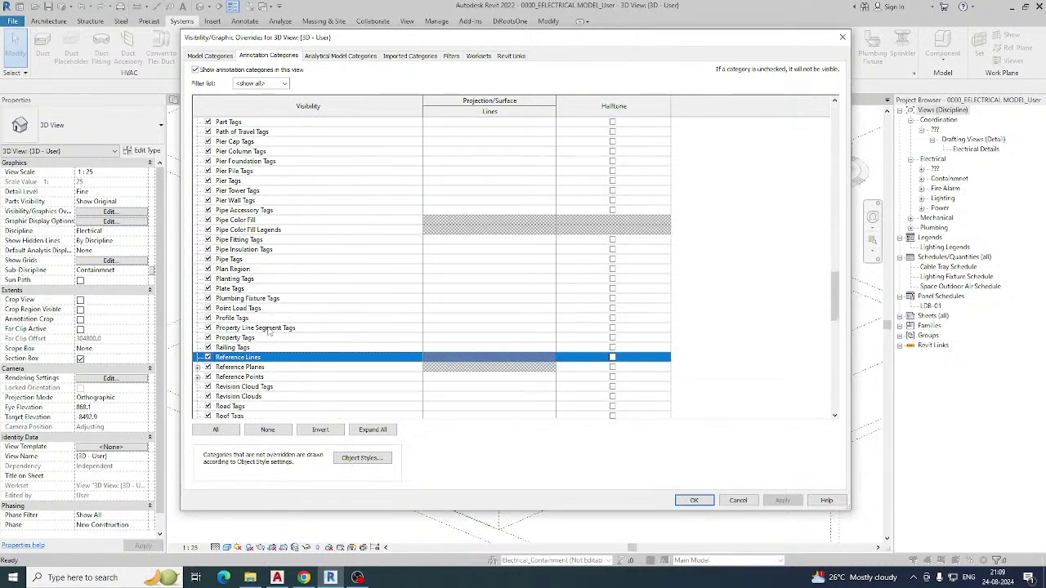
click(210, 368)
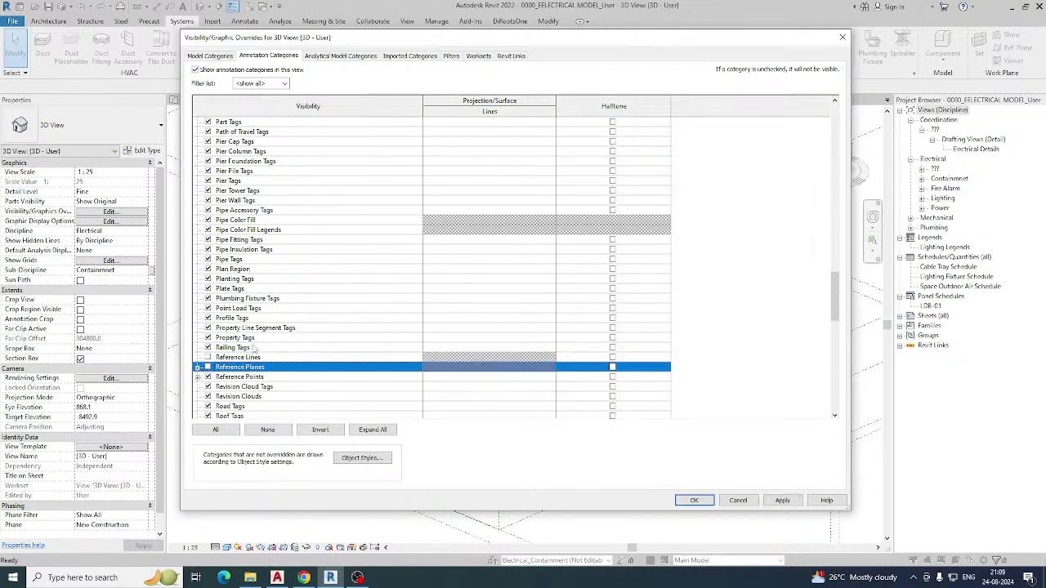
key(s)
click(209, 368)
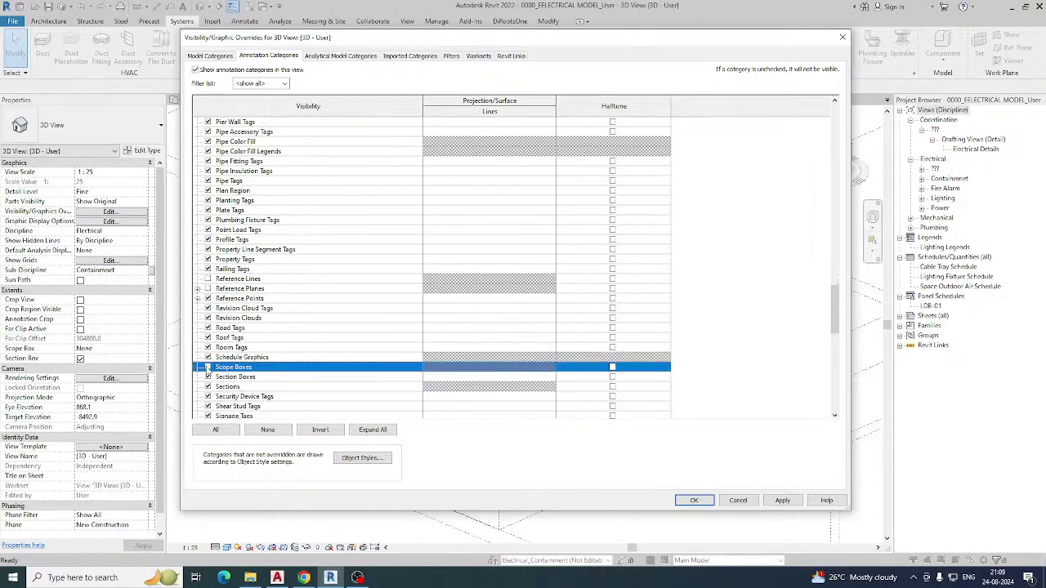
click(693, 500)
shift+middle_drag(675, 482, 592, 425)
In the Level-01 containment plan, start a new cable tray with its Service Type set to CT-SMDB-02.
click(226, 100)
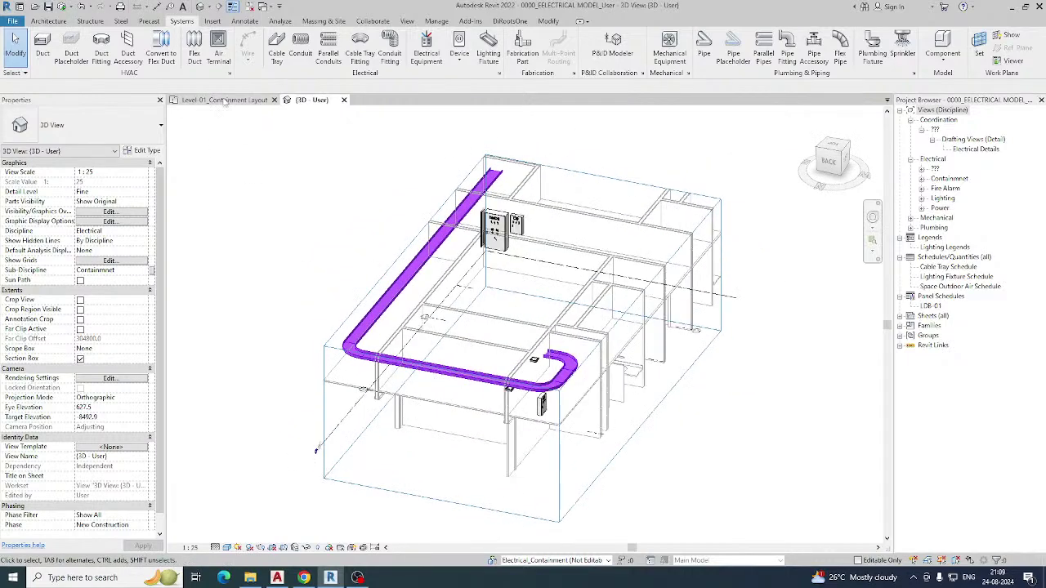
scroll(353, 274, down, 1)
middle_drag(382, 290, 369, 243)
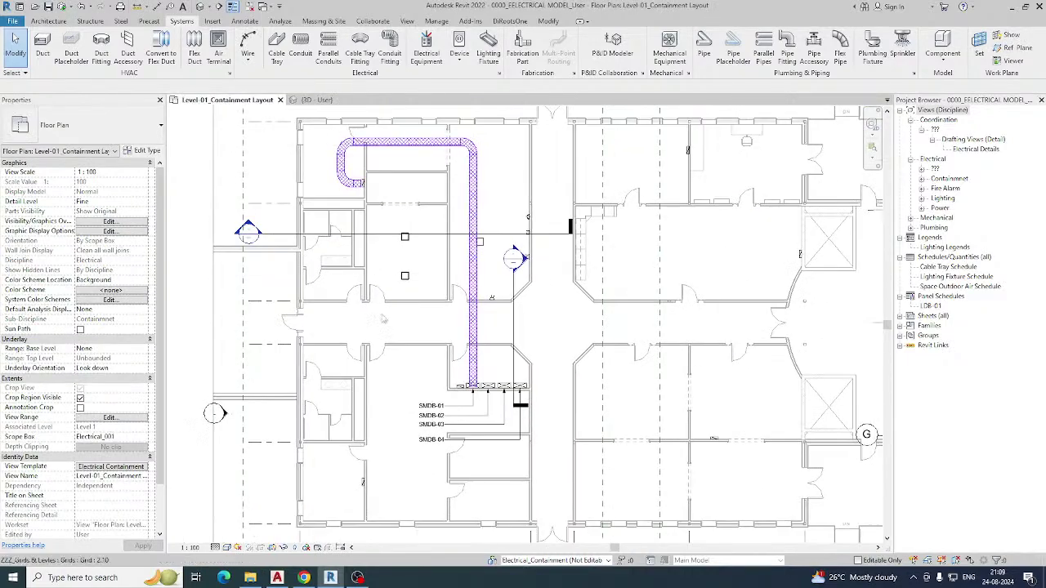
middle_drag(390, 331, 361, 329)
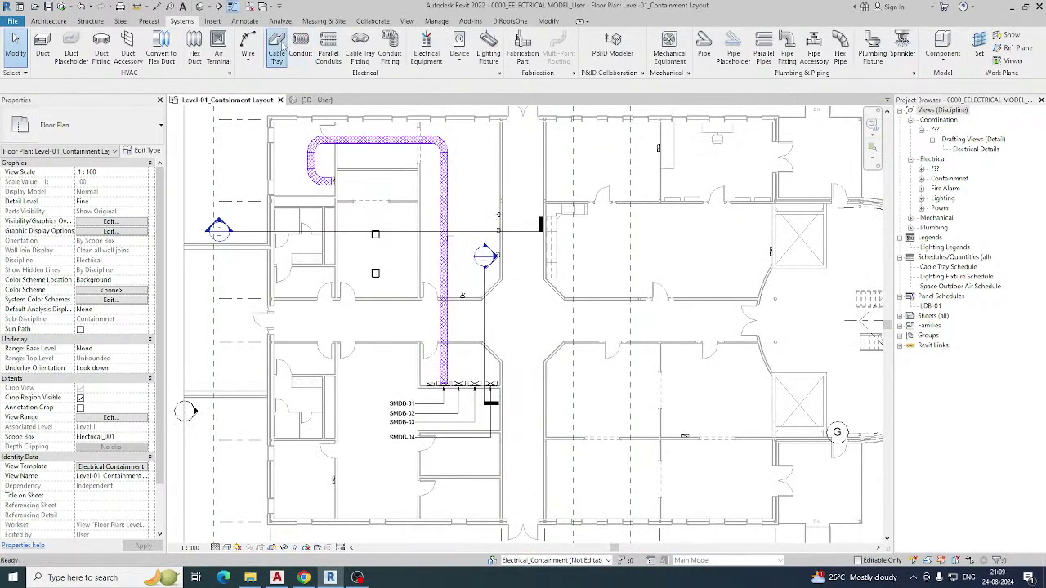
click(276, 47)
click(135, 338)
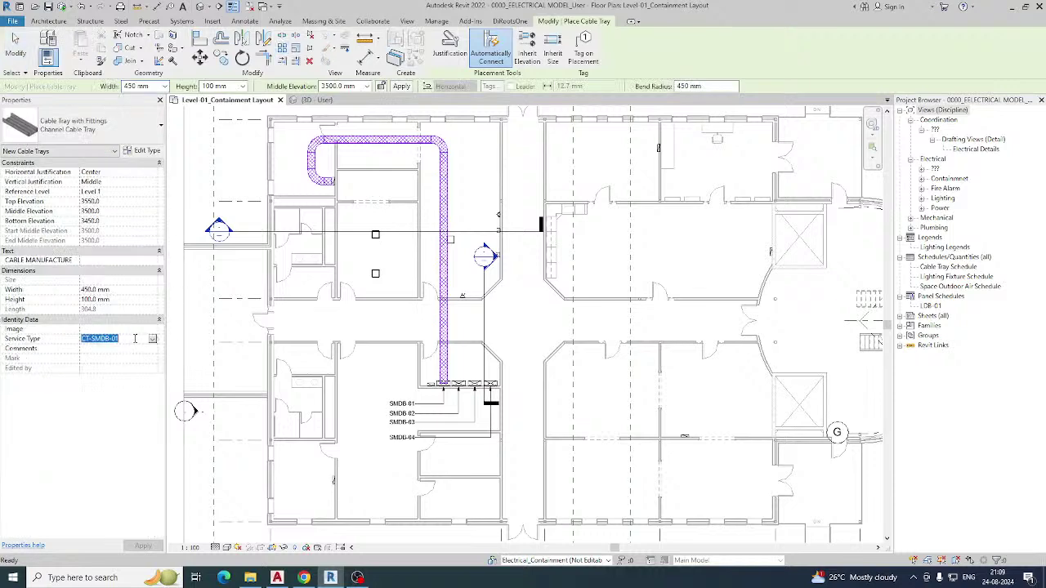
key(BackSpace)
text(2)
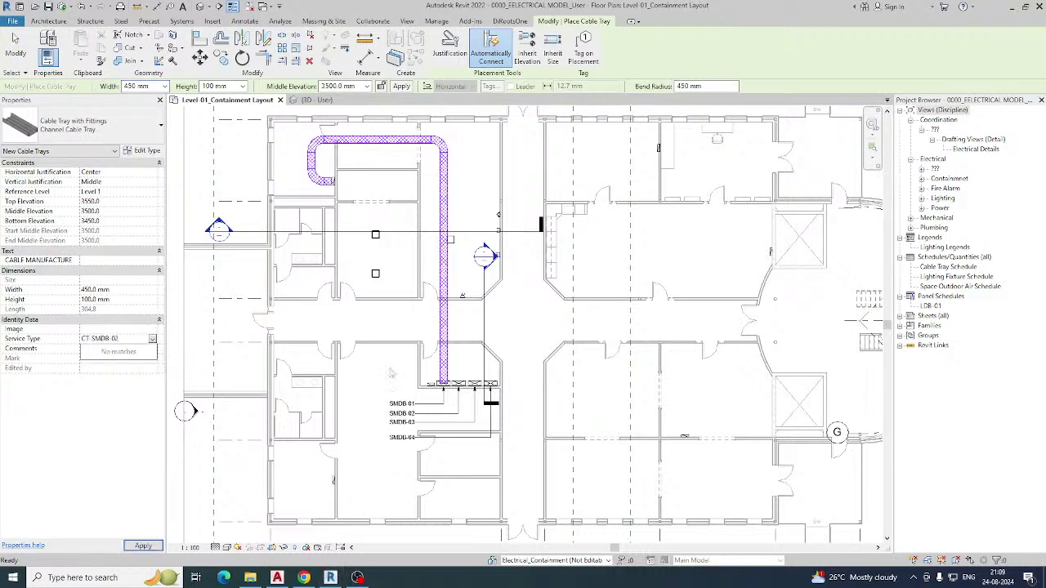
Draw the tray from the SMDB-02 panel up beside the first run and right across the upper rooms to the double door.
scroll(462, 296, up, 3)
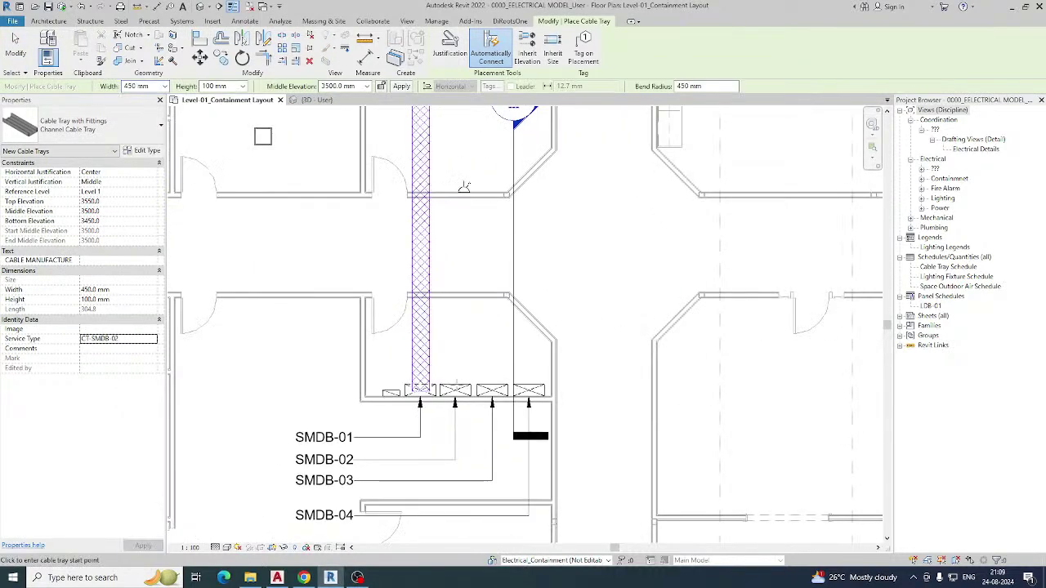
click(457, 384)
scroll(453, 274, down, 3)
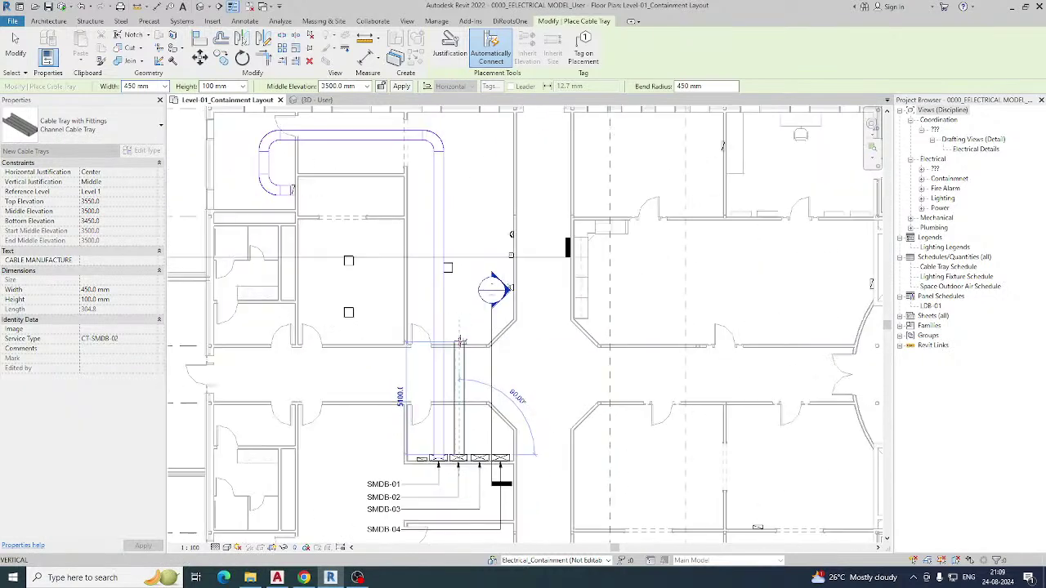
click(459, 139)
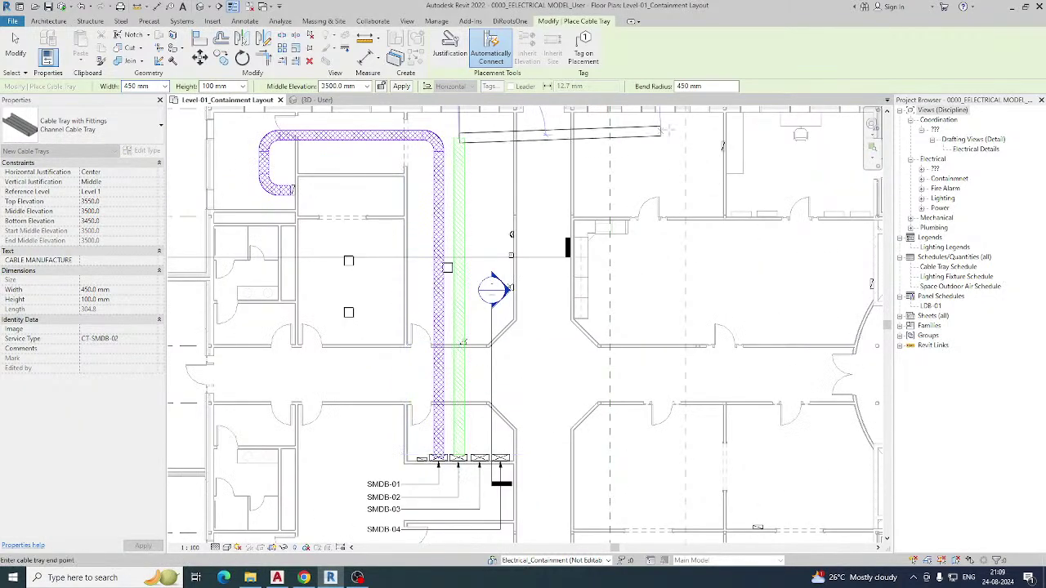
middle_drag(744, 137, 585, 163)
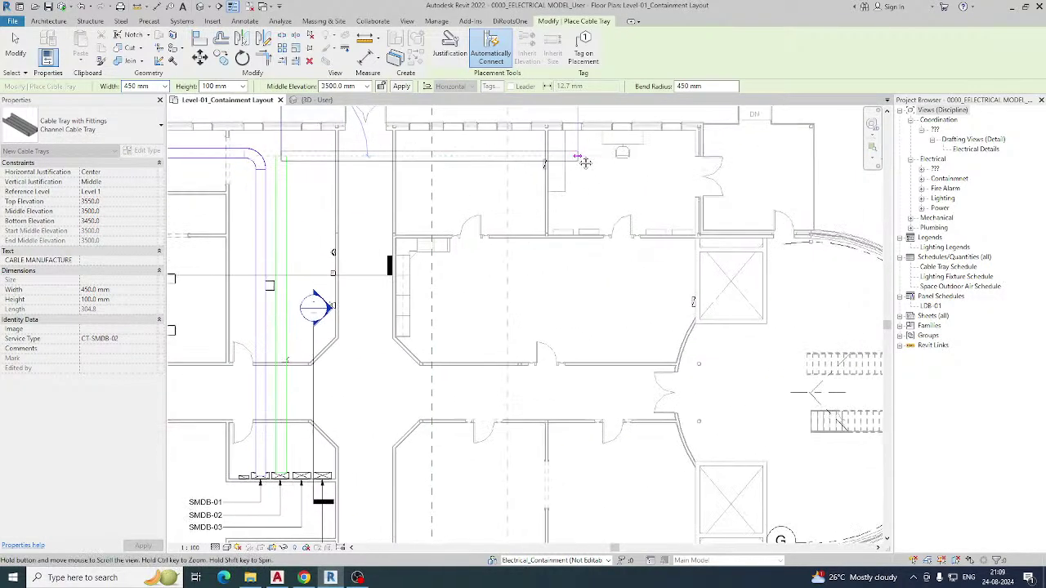
click(687, 161)
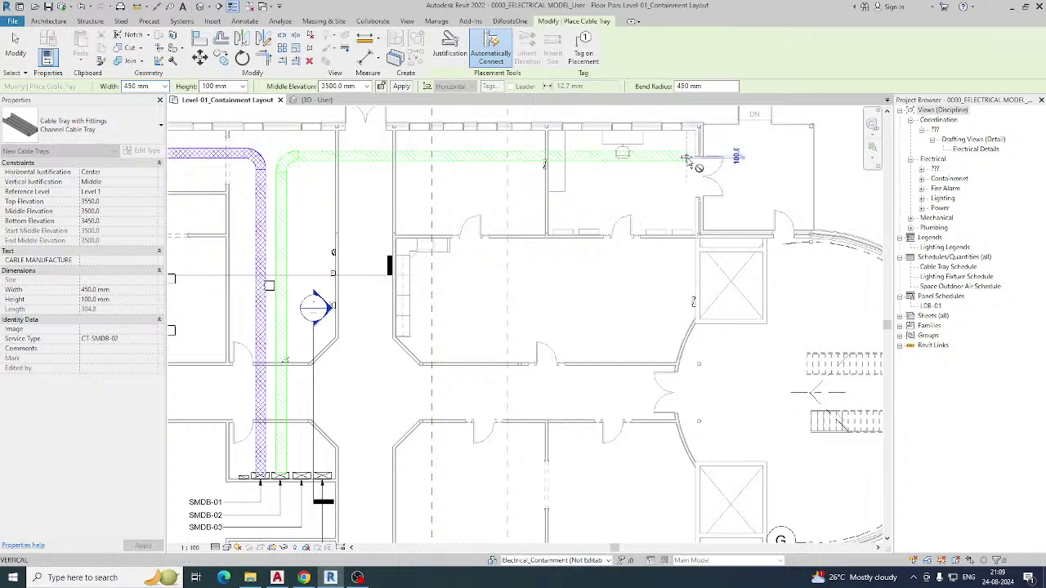
key(Escape)
key(Escape)
Start another cable tray, 600 mm wide, with its Service Type set to CT-SMDB-03.
middle_drag(540, 242, 674, 224)
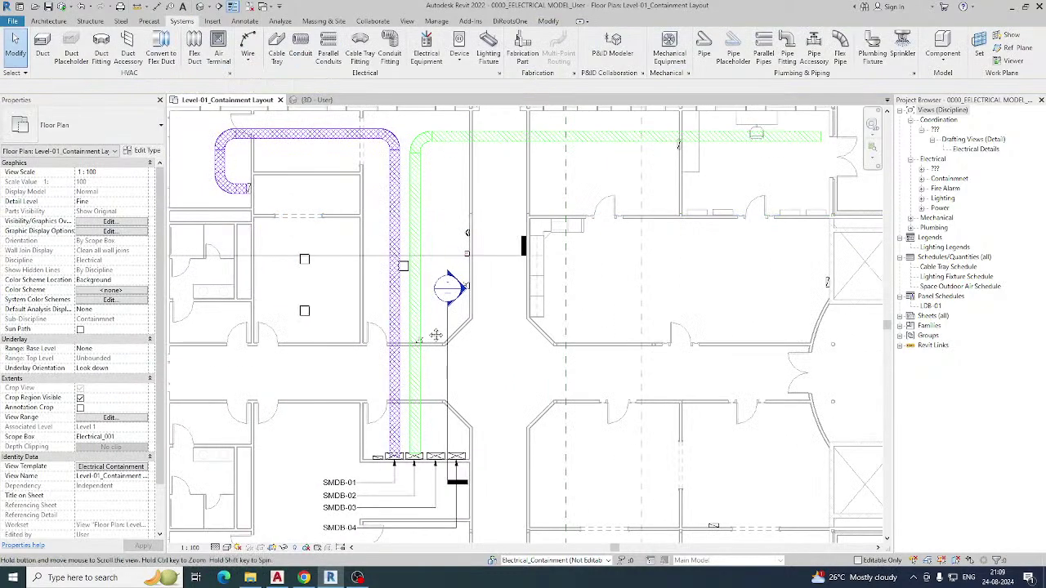
middle_drag(434, 336, 428, 285)
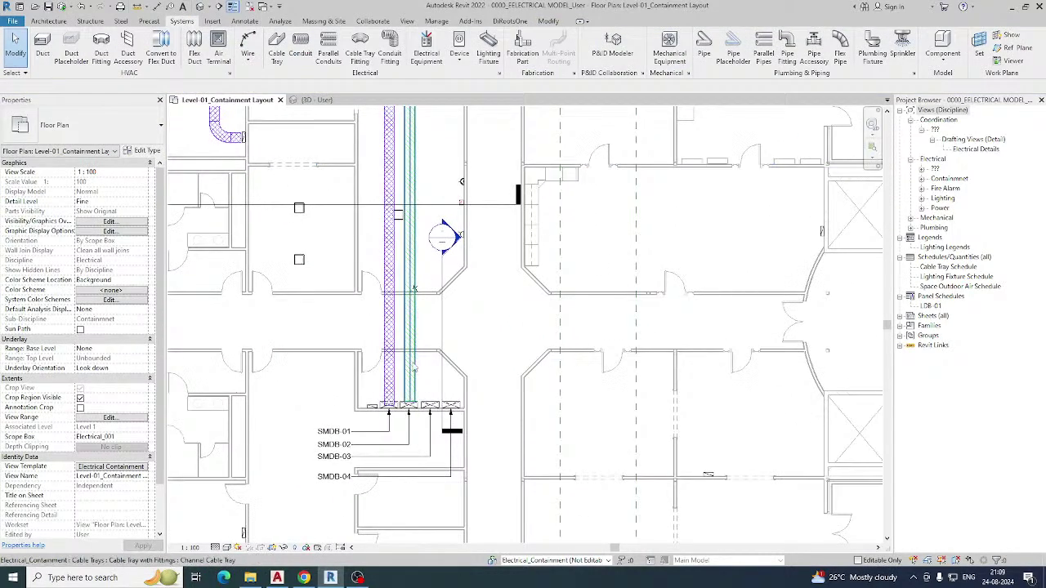
click(277, 45)
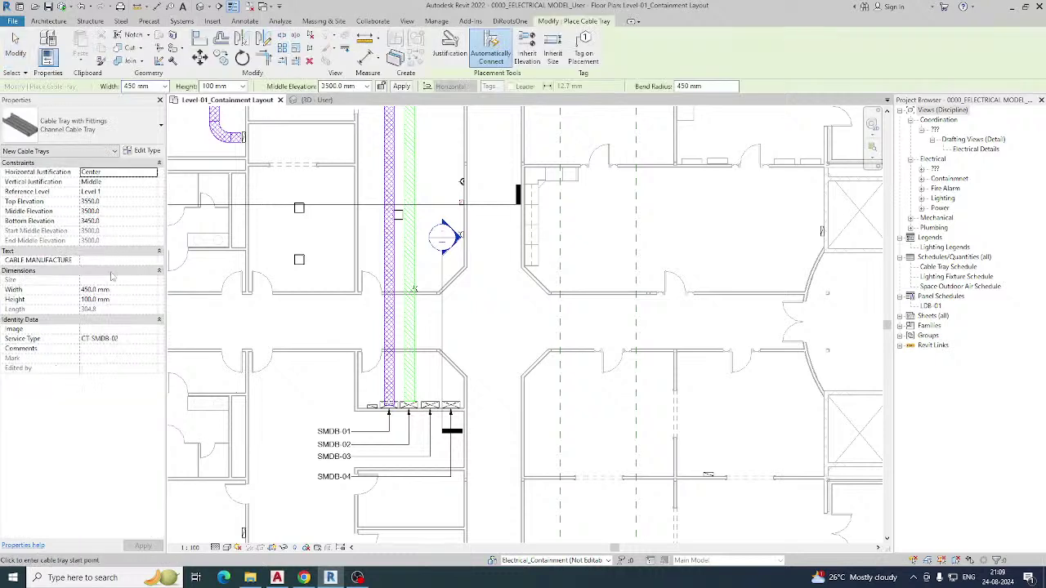
click(165, 87)
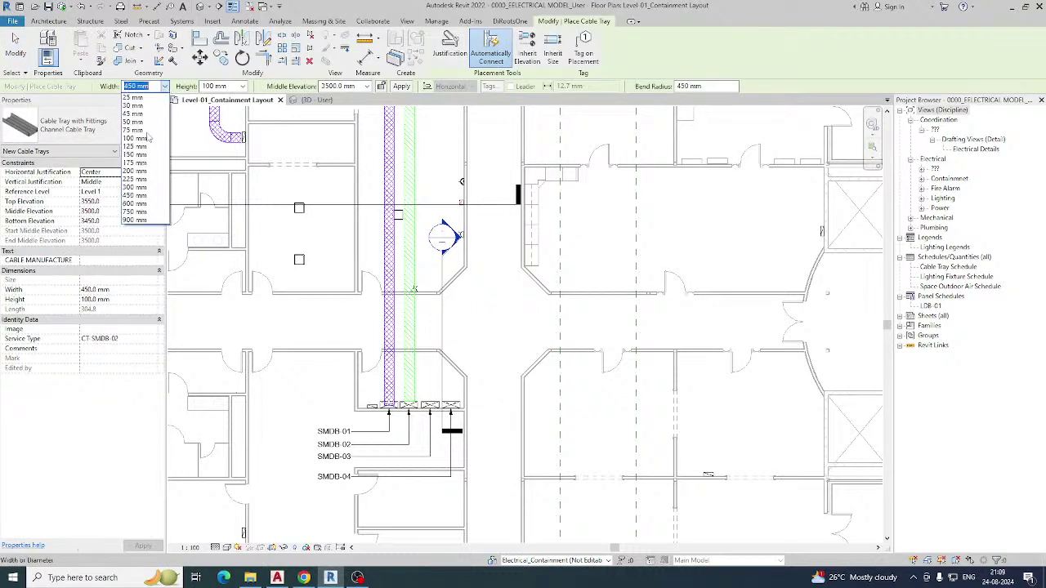
click(135, 209)
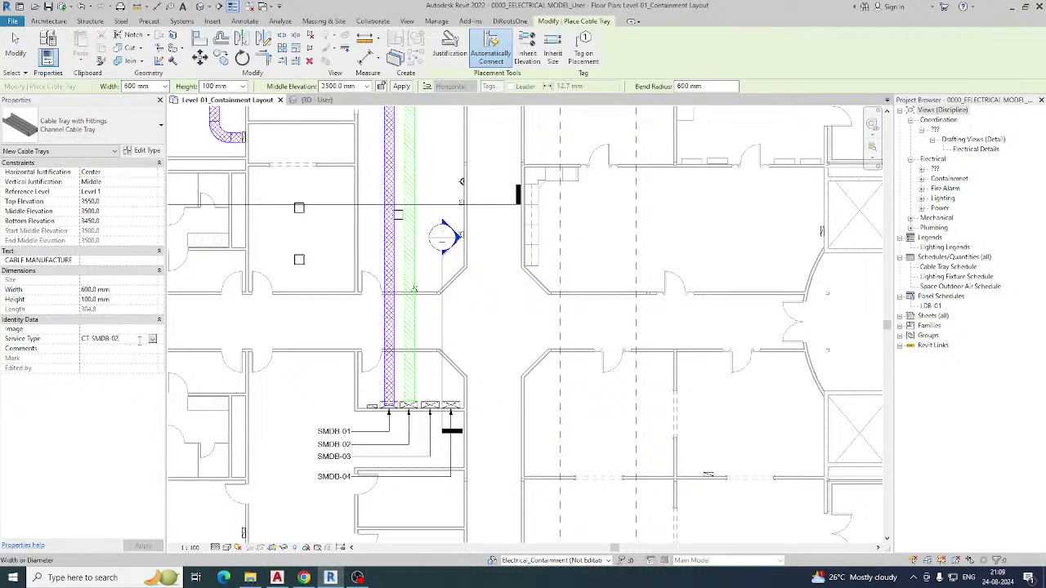
key(BackSpace)
text(3)
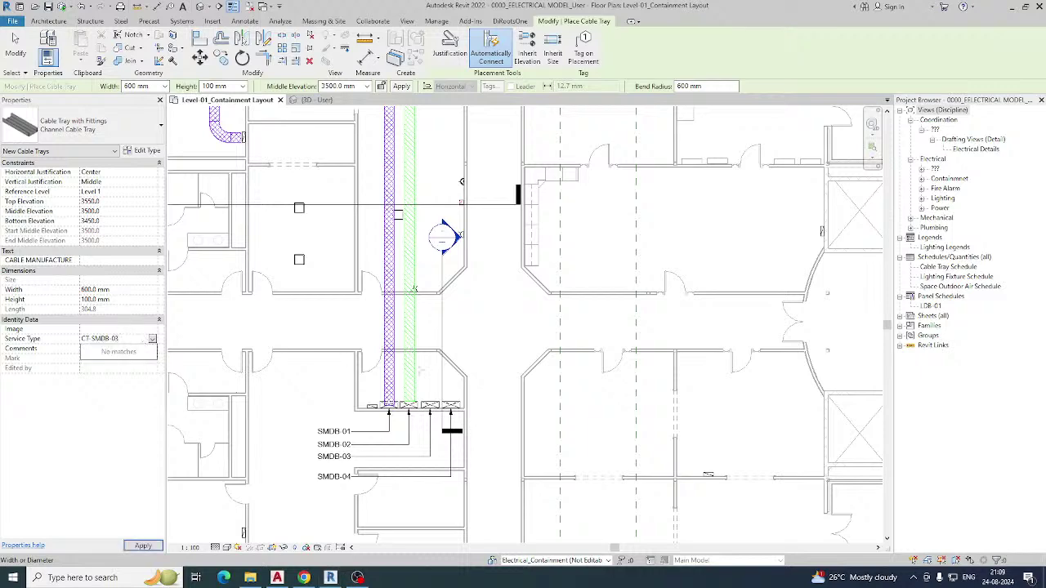
Draw the tray from the SMDB-03 panel up about 8800 mm, right into the large room, down at 45°, and horizontally to grid E.
scroll(432, 406, up, 2)
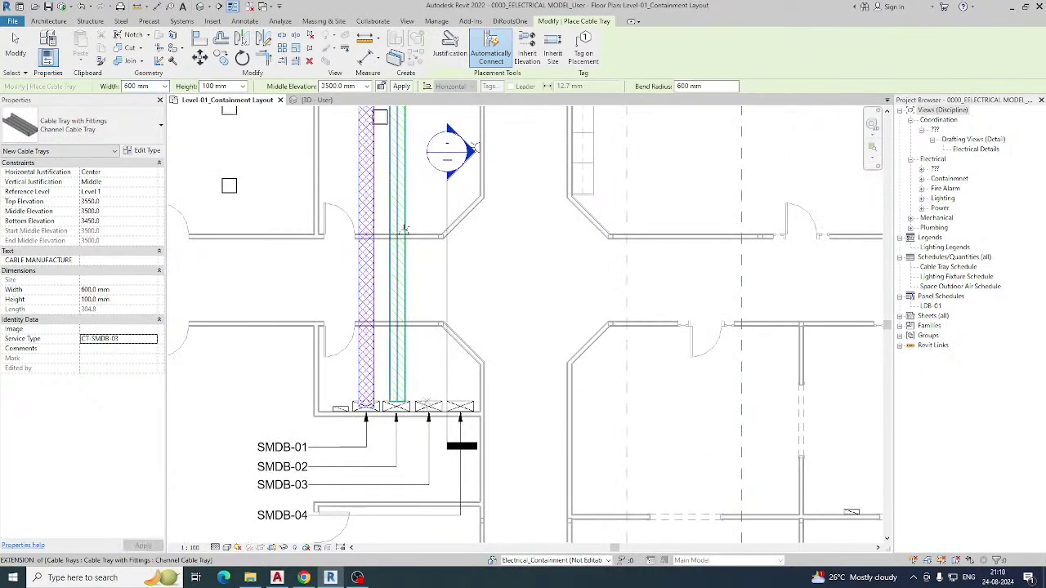
scroll(406, 245, down, 1)
middle_drag(411, 260, 406, 414)
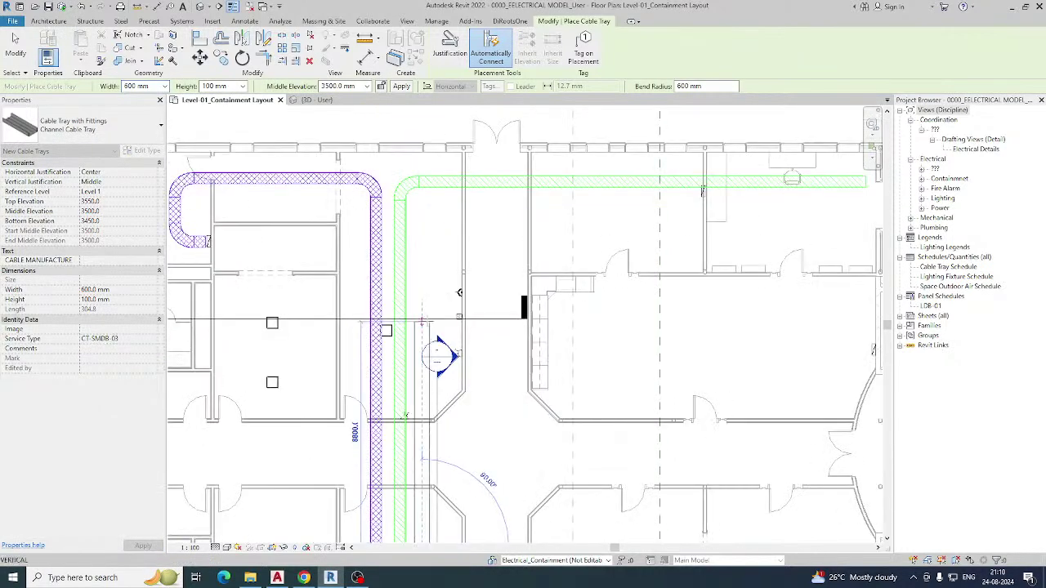
click(423, 321)
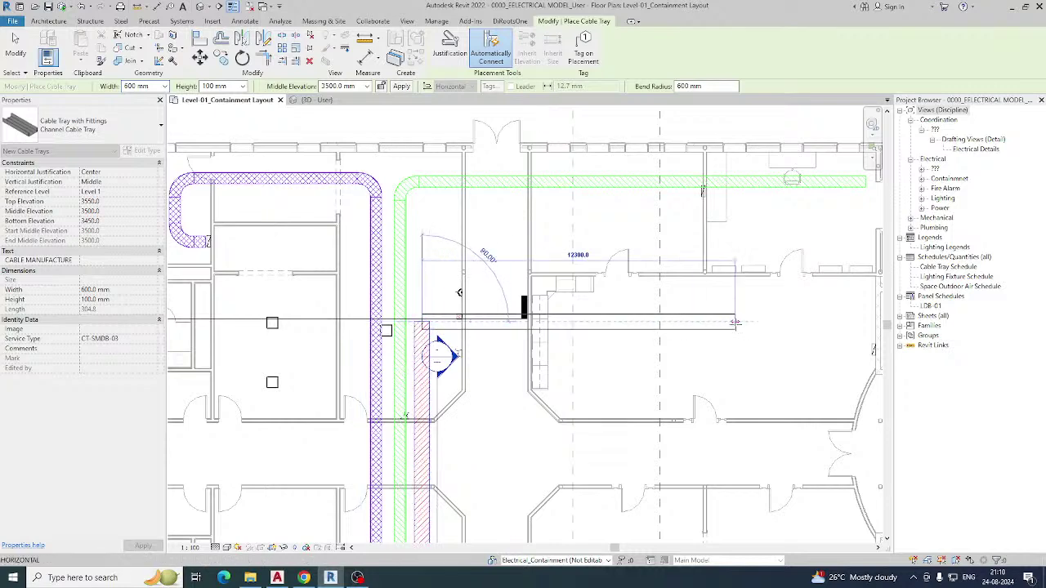
scroll(572, 280, down, 3)
scroll(642, 301, up, 2)
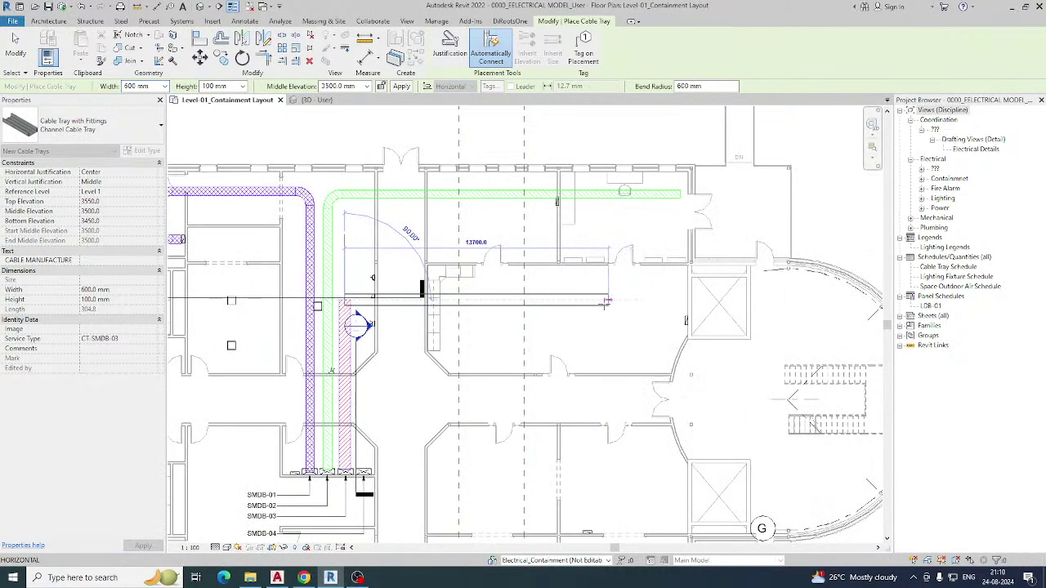
click(507, 299)
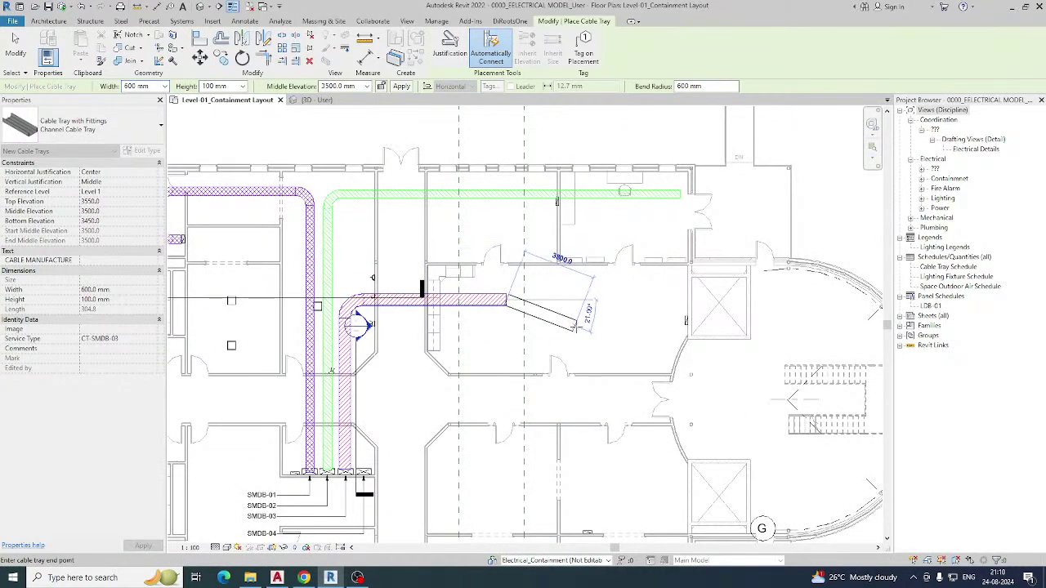
scroll(542, 326, up, 1)
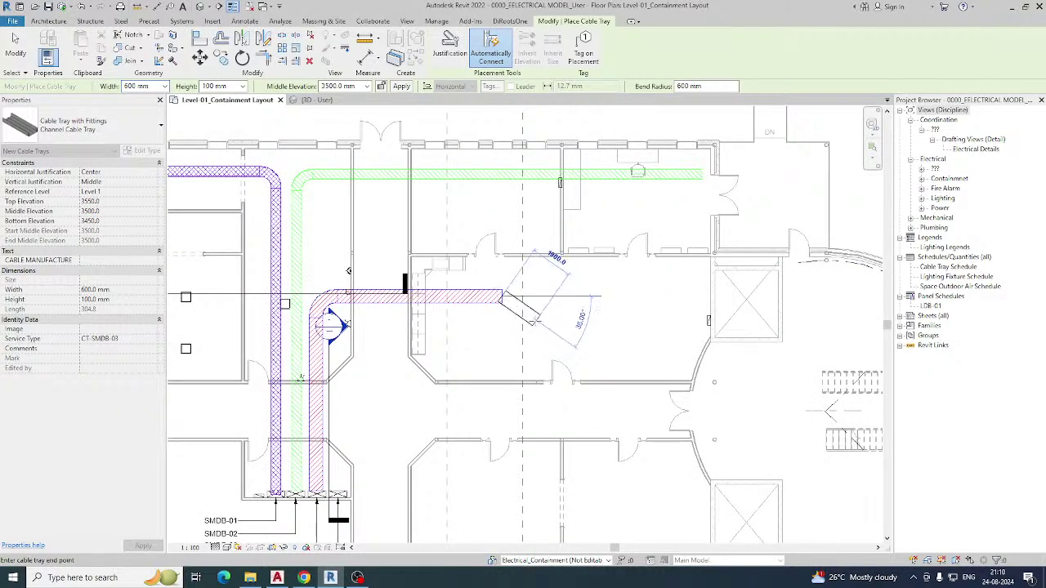
click(531, 324)
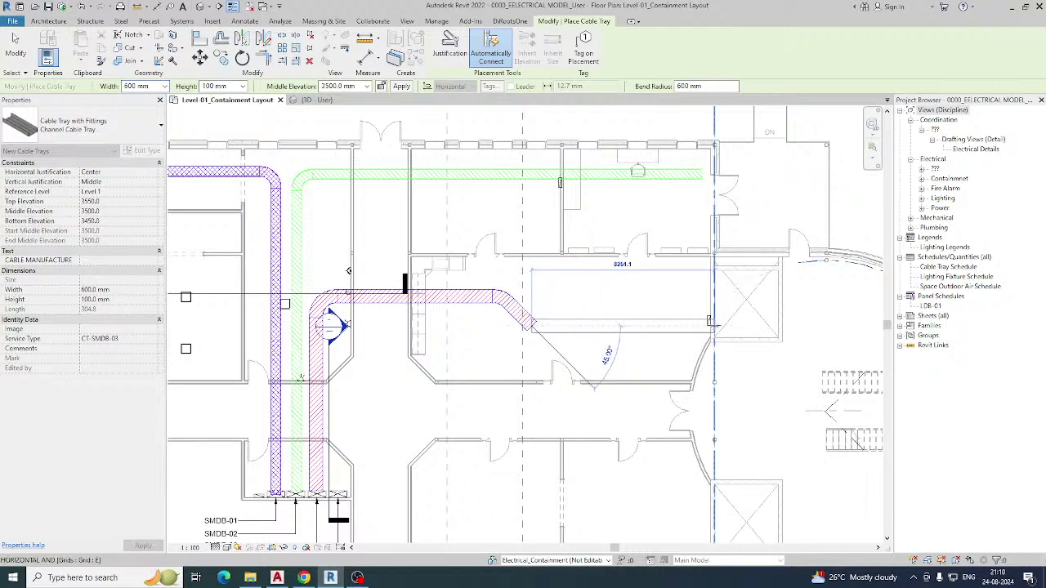
click(713, 326)
key(Escape)
key(Escape)
Select the area containing all three SMDB cable tray runs and isolate it in 3D with a selection box.
scroll(526, 346, down, 2)
middle_drag(526, 346, 572, 314)
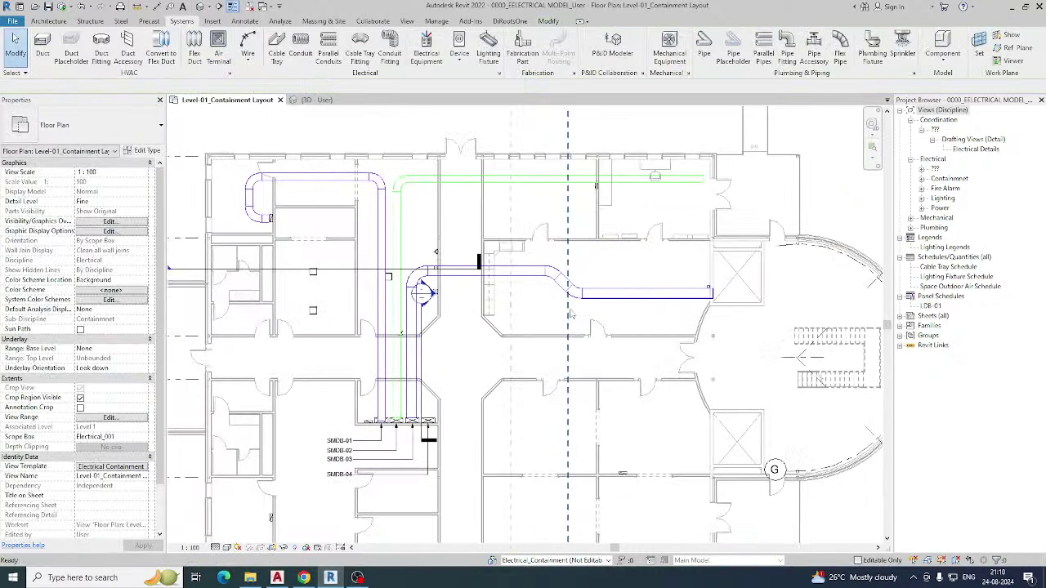
scroll(570, 315, up, 1)
drag(233, 141, 746, 459)
click(325, 60)
Extend the 3D view's section box downward well below the floor under the cable trays.
shift+middle_drag(522, 337, 576, 485)
middle_drag(576, 486, 513, 278)
click(504, 310)
drag(432, 271, 432, 410)
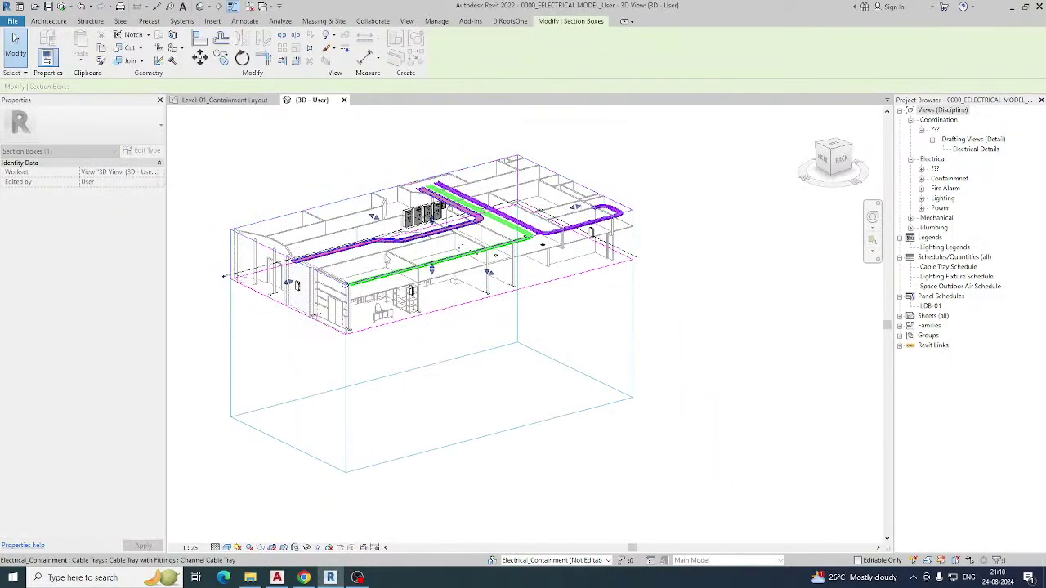
Inspect the three color-coded tray runs from the panel side and change the 3D view's visual style.
scroll(397, 248, up, 3)
shift+middle_drag(397, 247, 569, 303)
middle_drag(446, 327, 544, 299)
click(357, 334)
scroll(357, 334, down, 1)
mouse_move(357, 335)
shift+middle_down()
mouse_move(471, 337)
mouse_move(463, 343)
shift+middle_up()
click(226, 546)
click(247, 517)
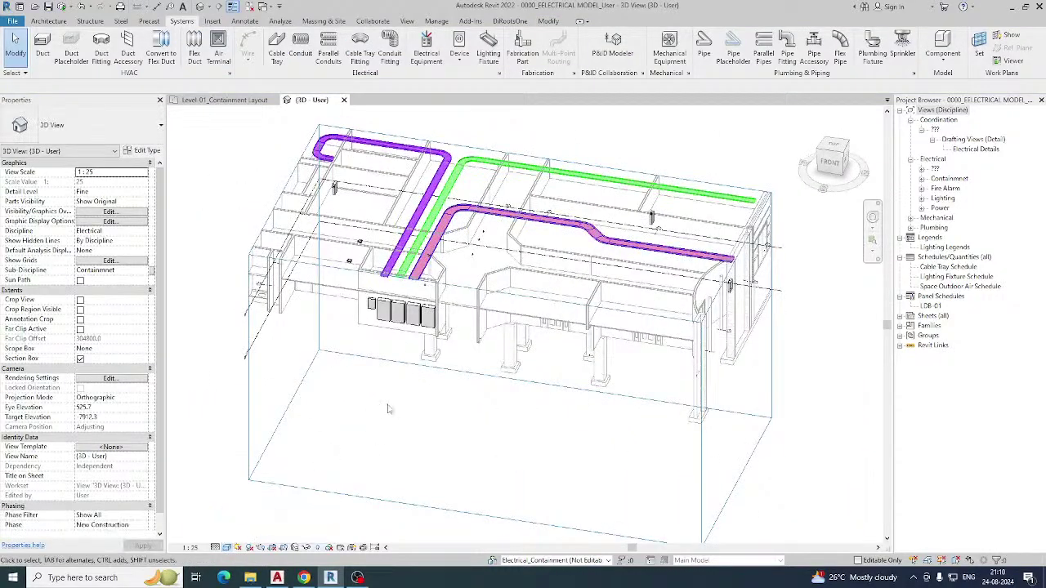
Assign the Architectural Reflected Ceiling Plan view template to the 3D view and orbit around the model.
click(111, 447)
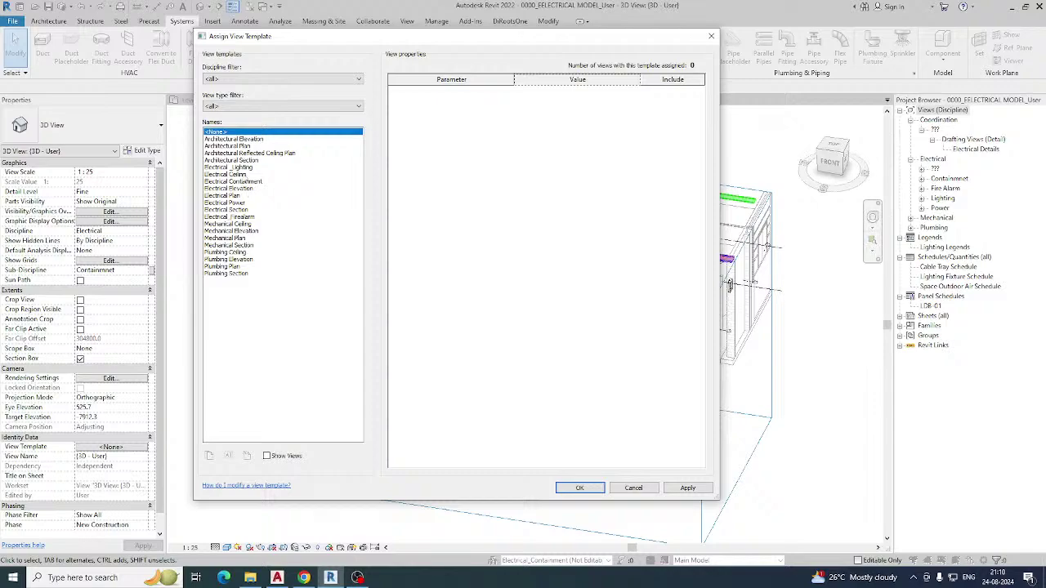
click(249, 153)
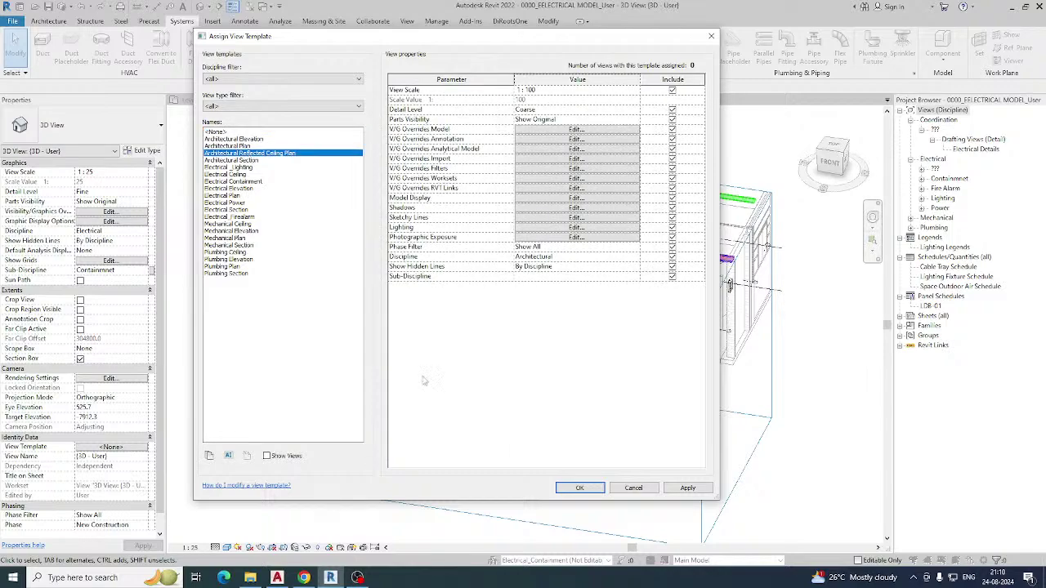
click(579, 487)
shift+middle_drag(393, 397, 503, 407)
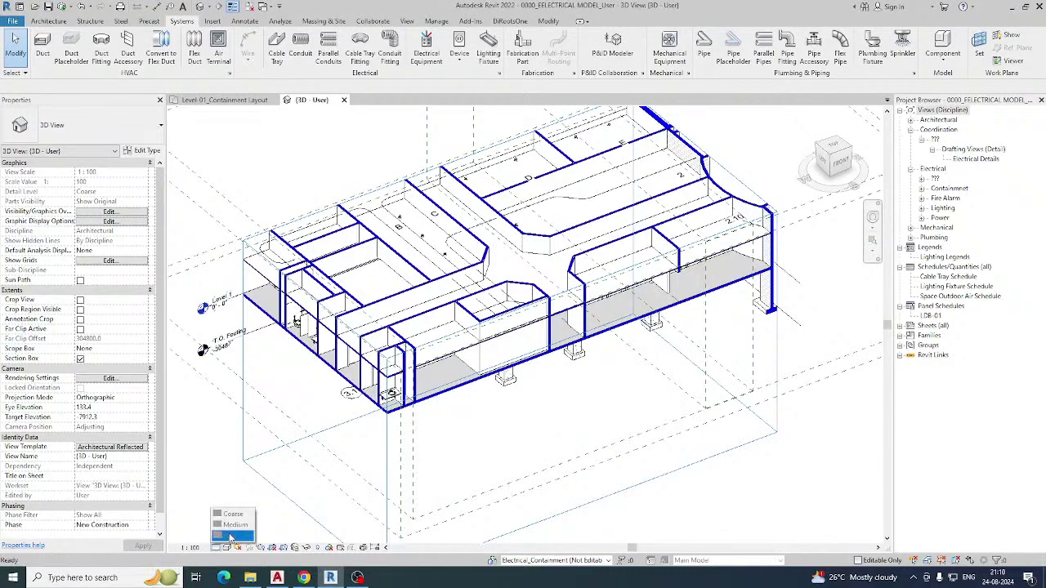
Set the 3D view's view template back to <None>.
click(112, 449)
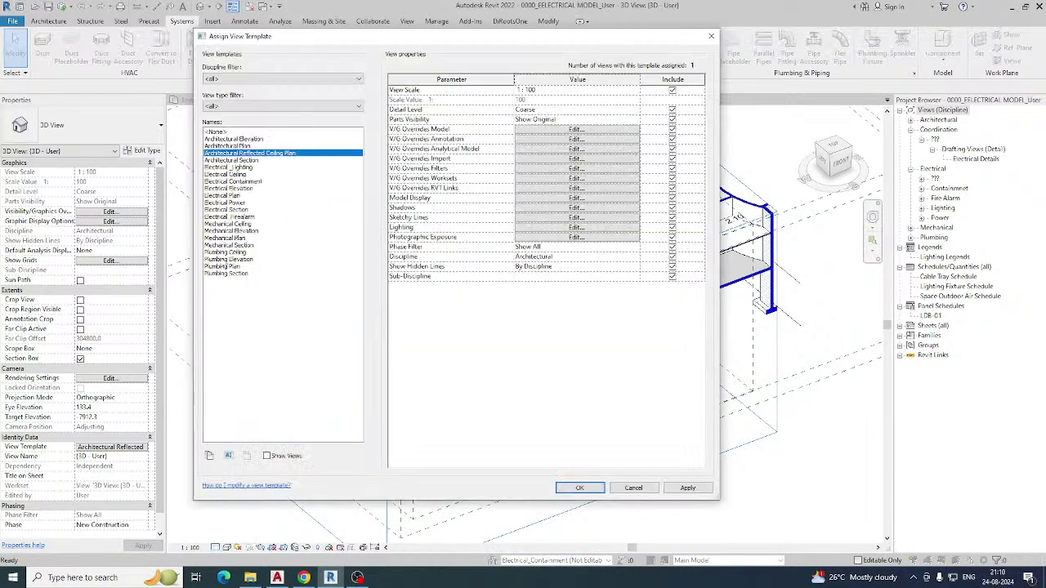
click(214, 132)
click(579, 487)
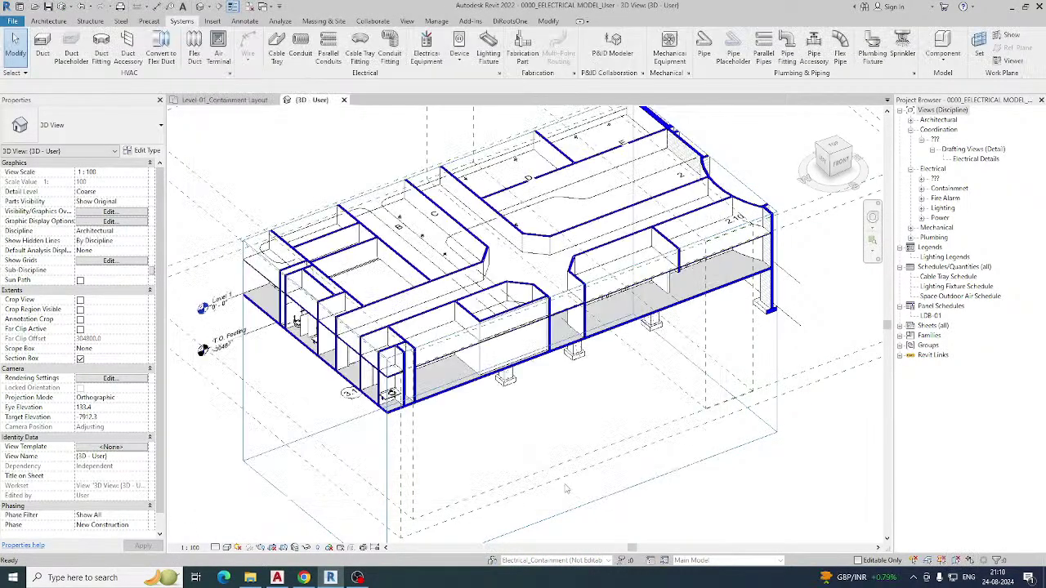
Set the 3D view's detail level to Fine, switch to a colored visual style, and orbit around the trays.
click(215, 548)
click(223, 536)
click(226, 548)
click(250, 516)
mouse_move(312, 418)
shift+middle_down()
mouse_move(430, 441)
mouse_move(474, 436)
shift+middle_up()
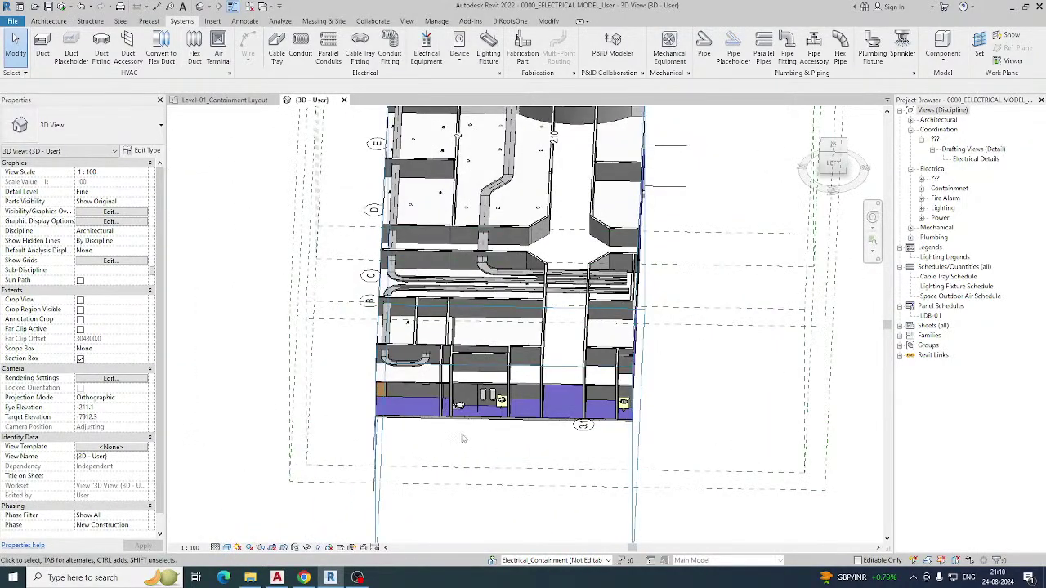
Turn off the Reference Lines and Reference Planes annotation categories in the 3D view's visibility overrides.
key(v)
key(v)
click(263, 56)
key(f)
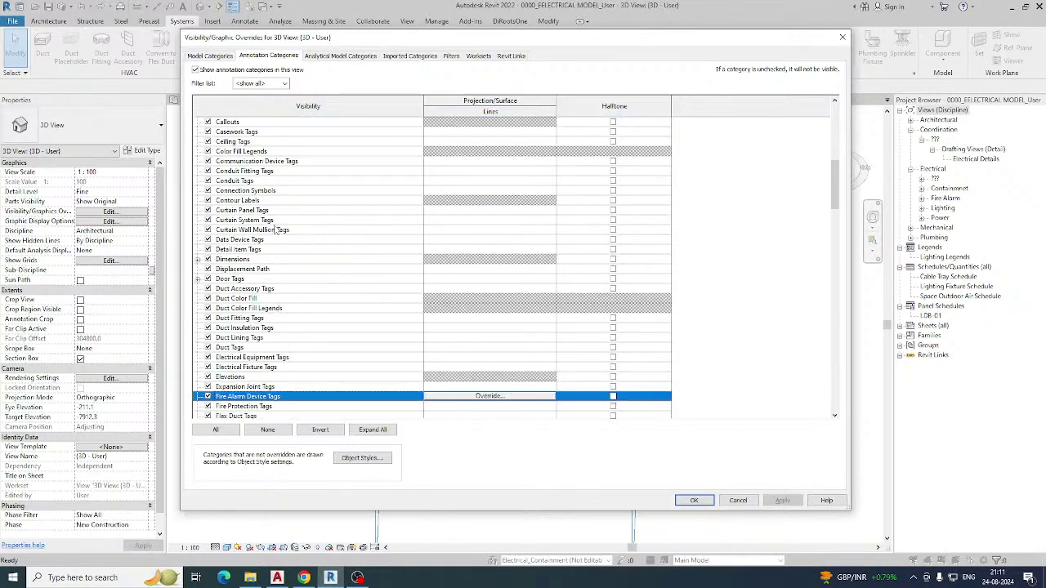
scroll(282, 249, down, 1)
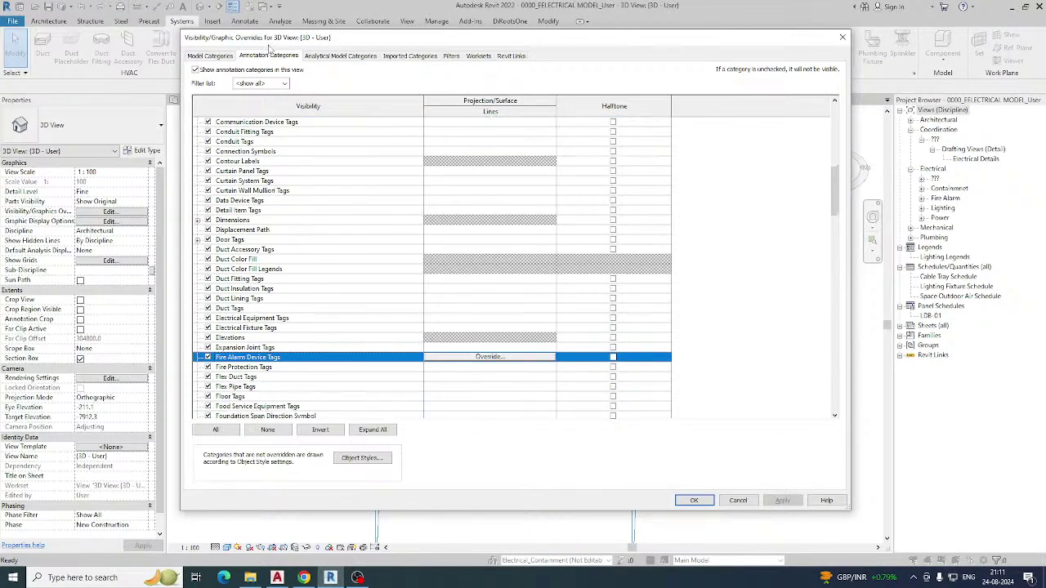
key(r)
key(e)
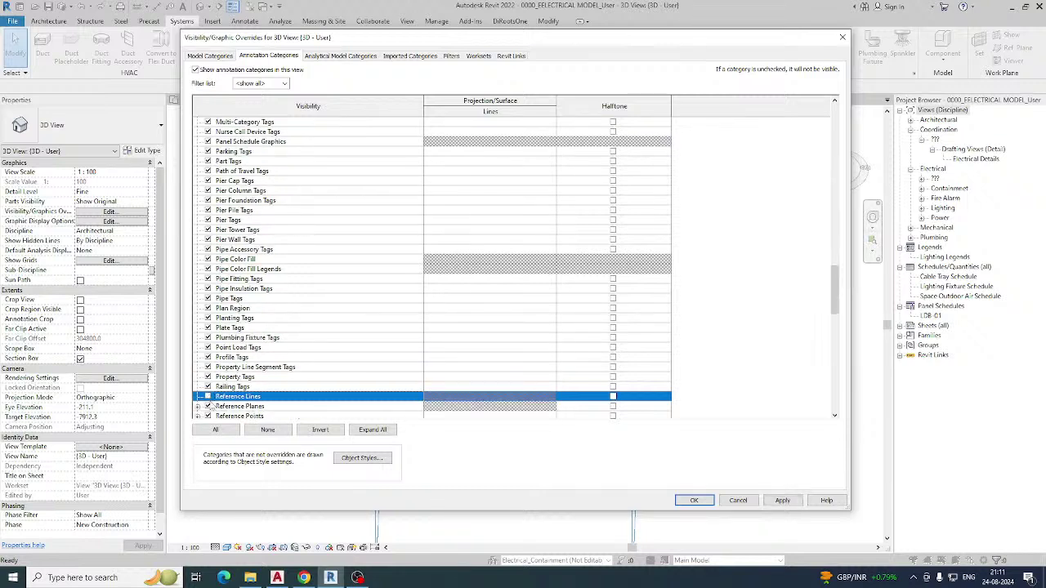
click(209, 396)
key(Down)
Turn off the Scope Boxes annotation category as well and accept the 3D view's visibility overrides.
scroll(314, 340, down, 3)
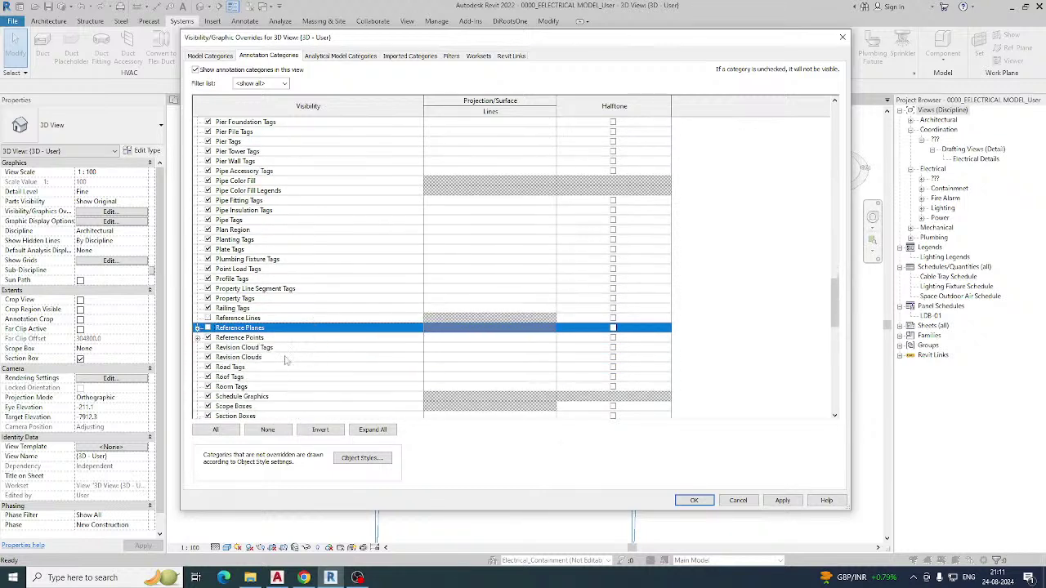
key(s)
key(space)
key(Down)
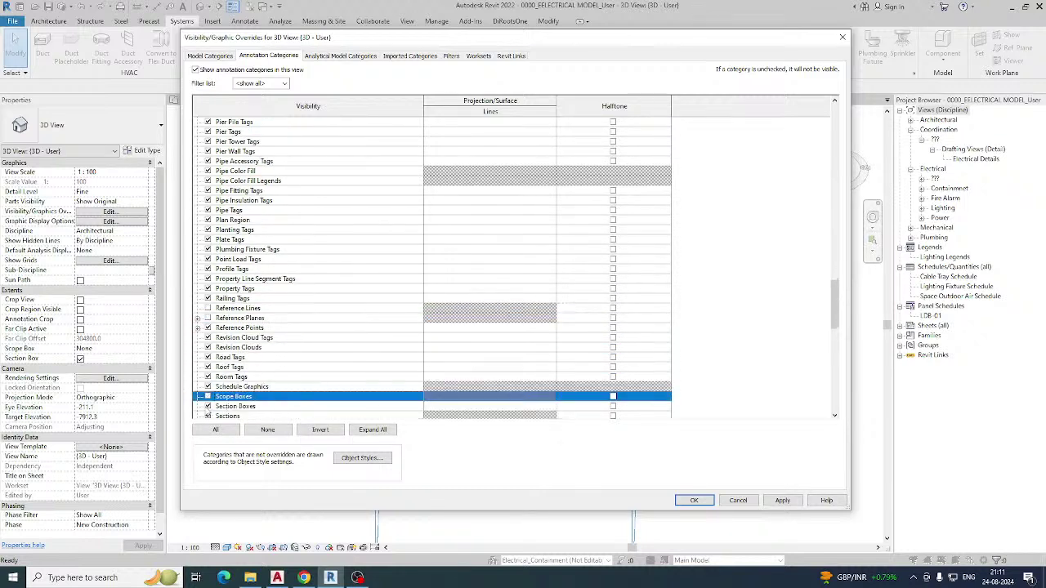
click(694, 500)
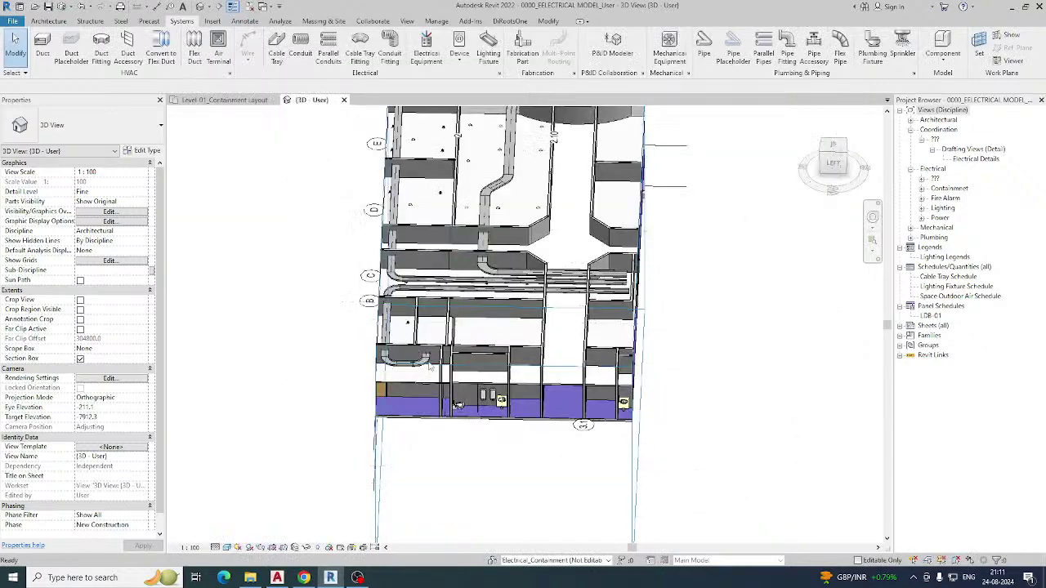
Add the CT-SMDB-01, CT-SMDB-02 and CT-SMDB-03 filters to the 3D view's visibility overrides.
scroll(465, 353, up, 2)
shift+middle_drag(466, 353, 523, 372)
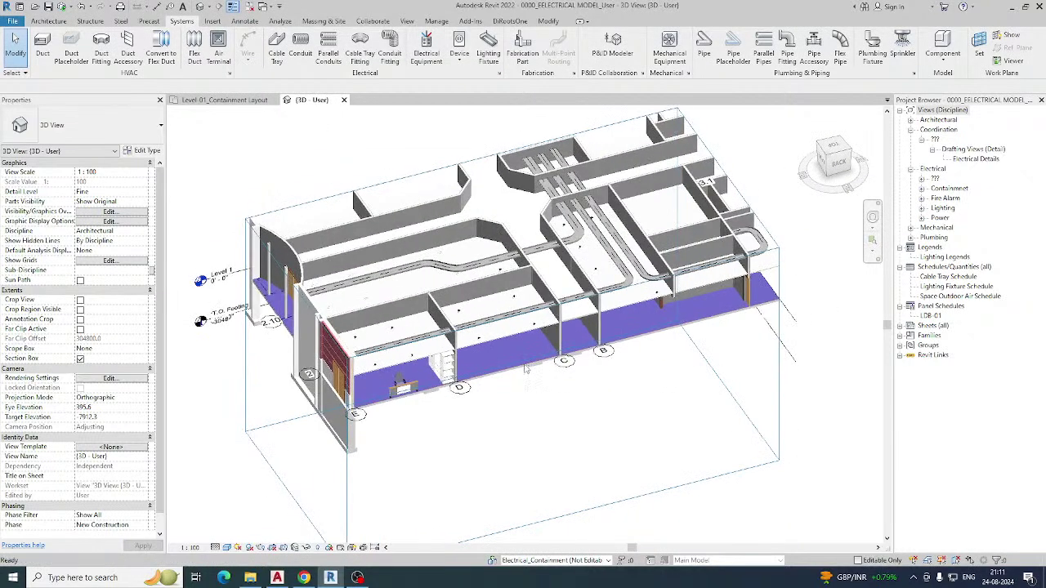
key(v)
key(v)
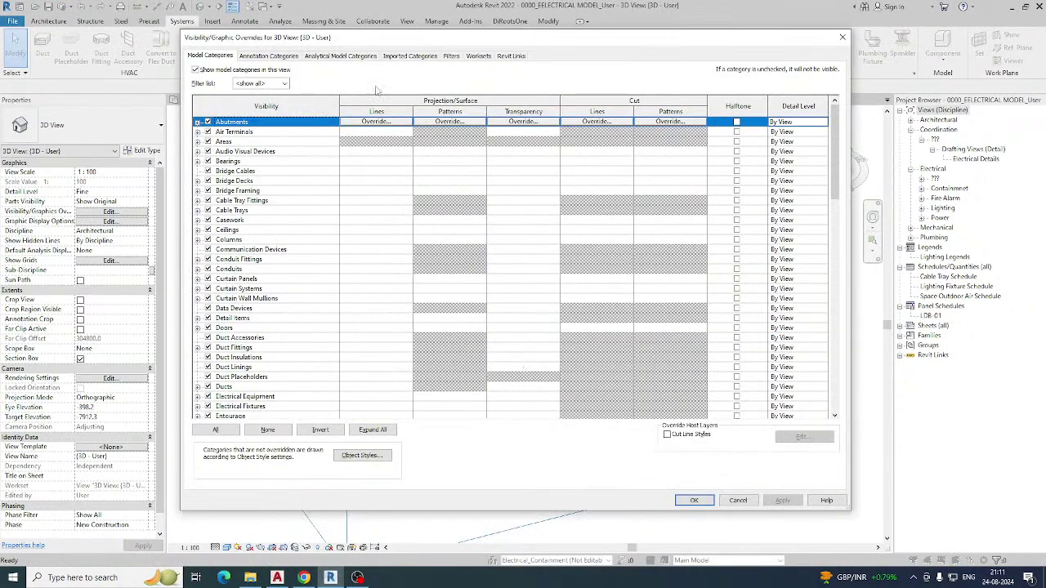
click(452, 56)
click(217, 413)
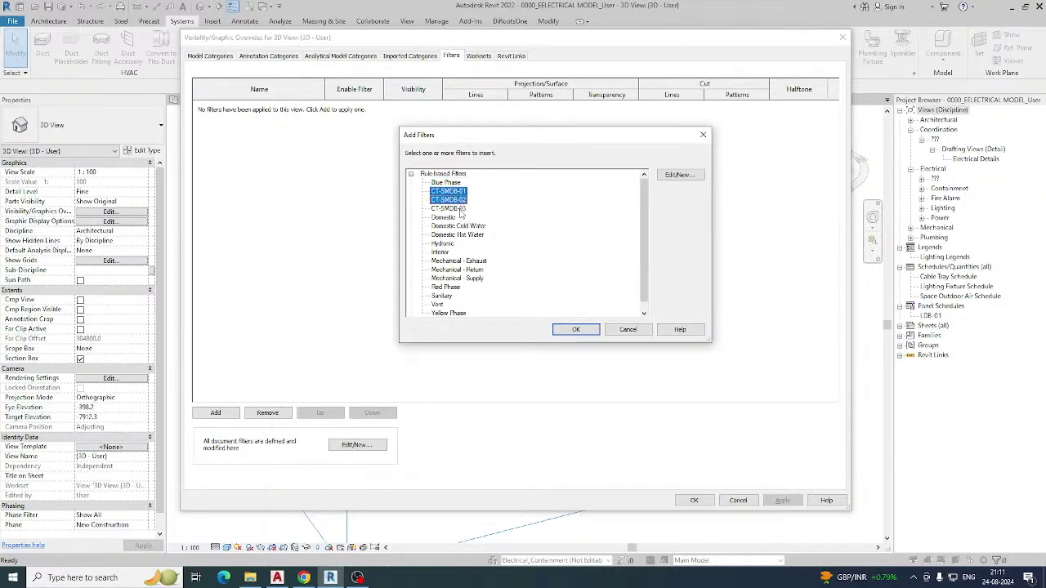
click(575, 330)
Override the CT-SMDB-01 filter's projection line color with purple, RGB 128-000-255.
click(475, 105)
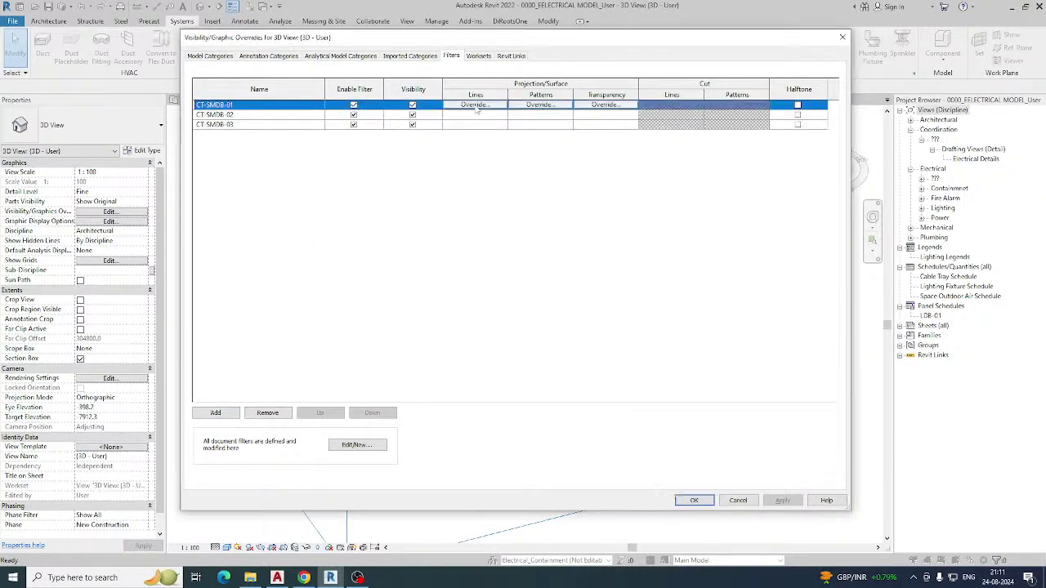
click(527, 274)
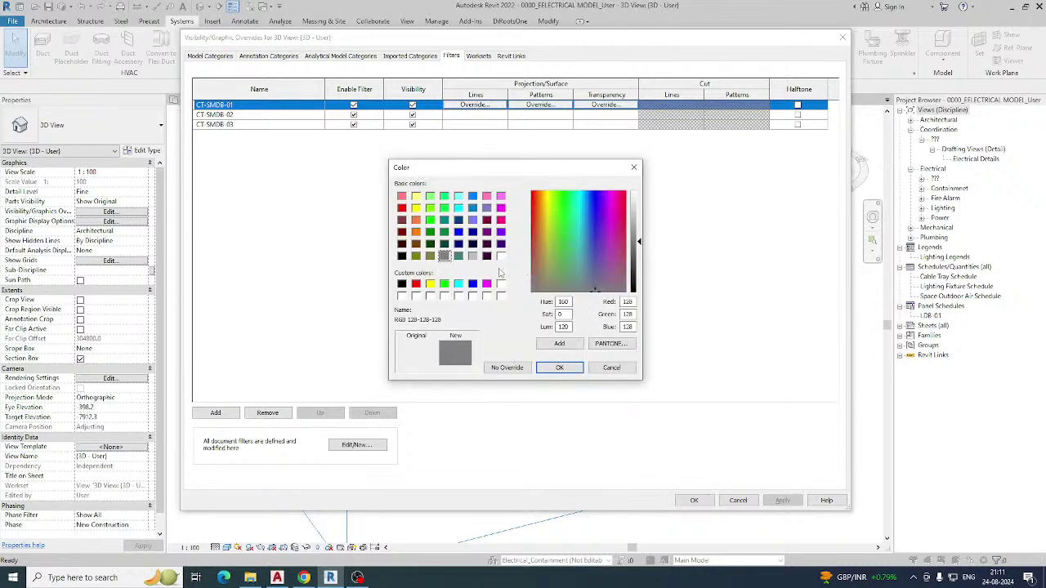
click(501, 232)
click(559, 368)
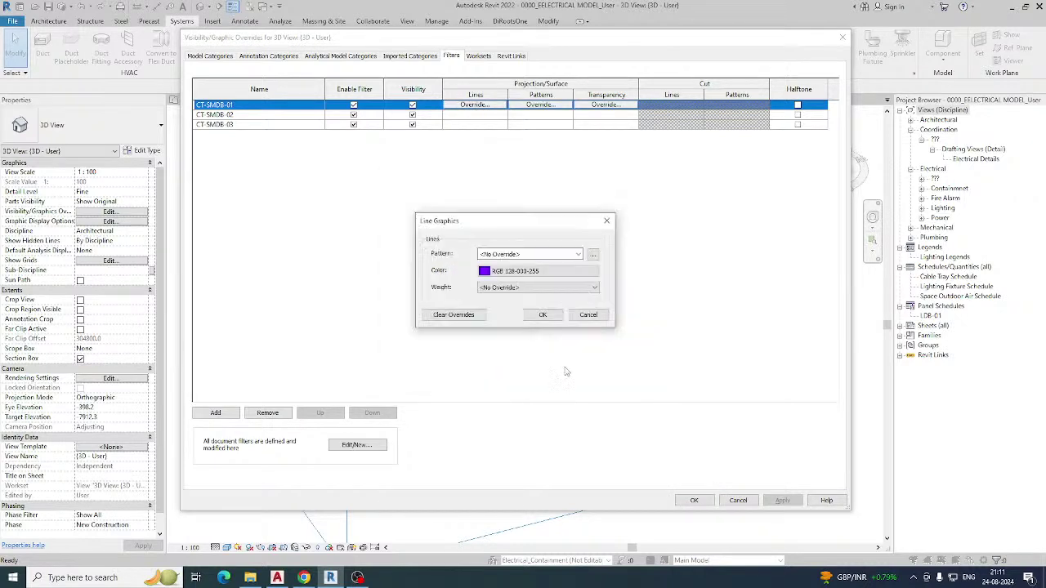
click(542, 315)
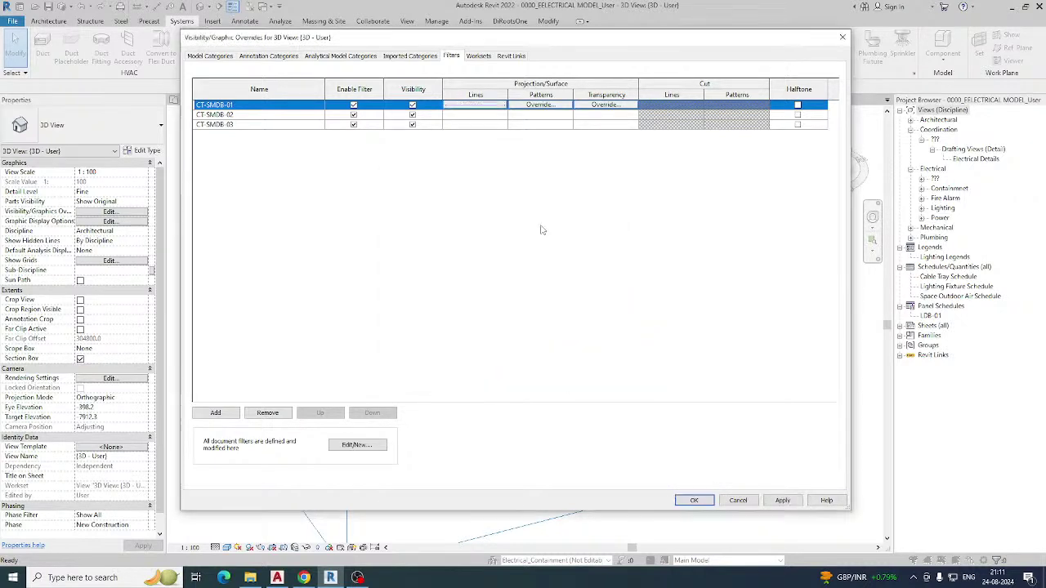
Give the CT-SMDB-01 filter a solid fill foreground surface pattern in purple, RGB 128-000-255.
click(540, 107)
click(550, 207)
click(517, 230)
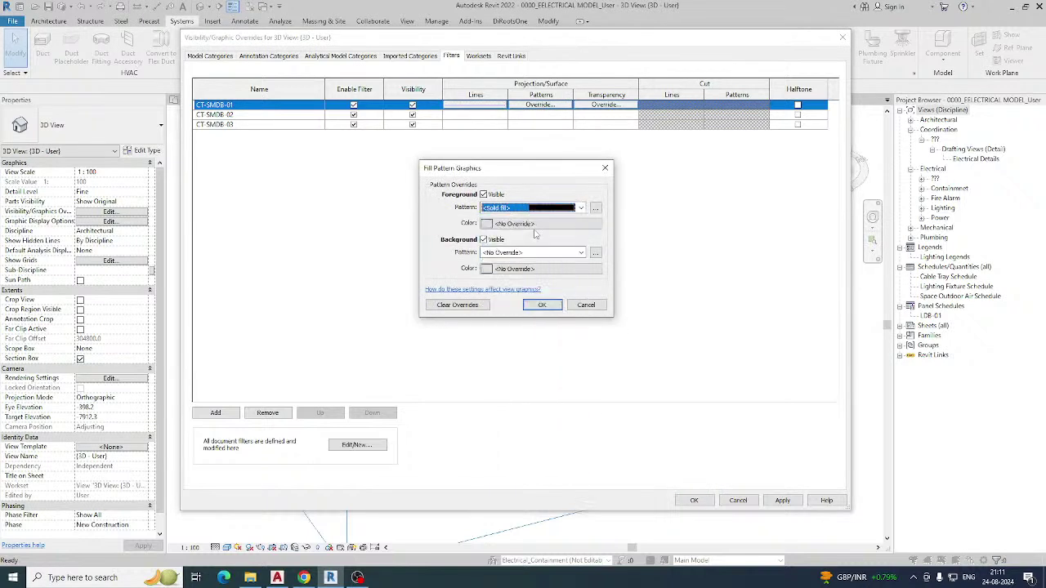
click(519, 225)
click(502, 200)
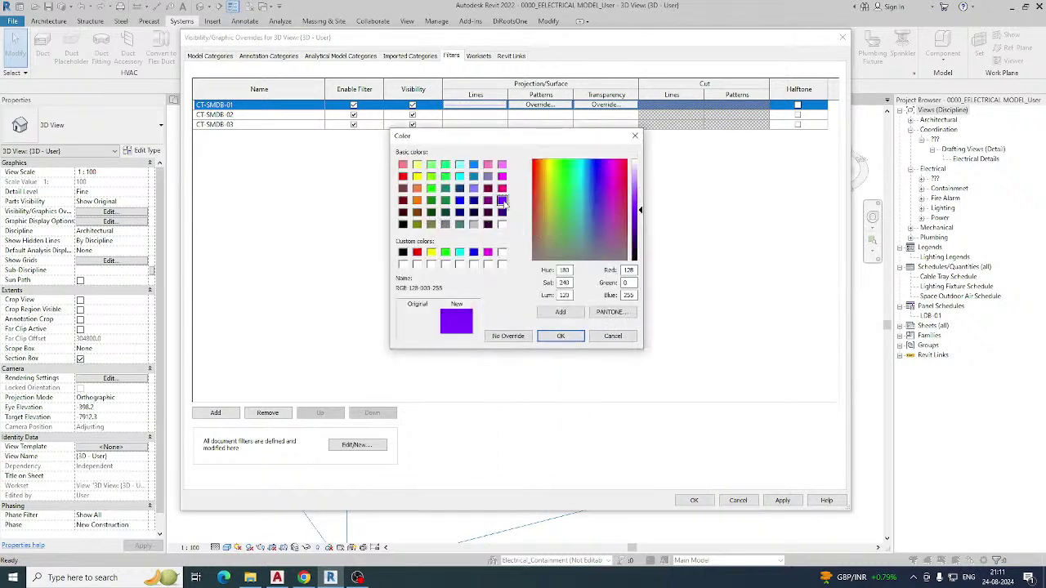
click(562, 337)
click(542, 305)
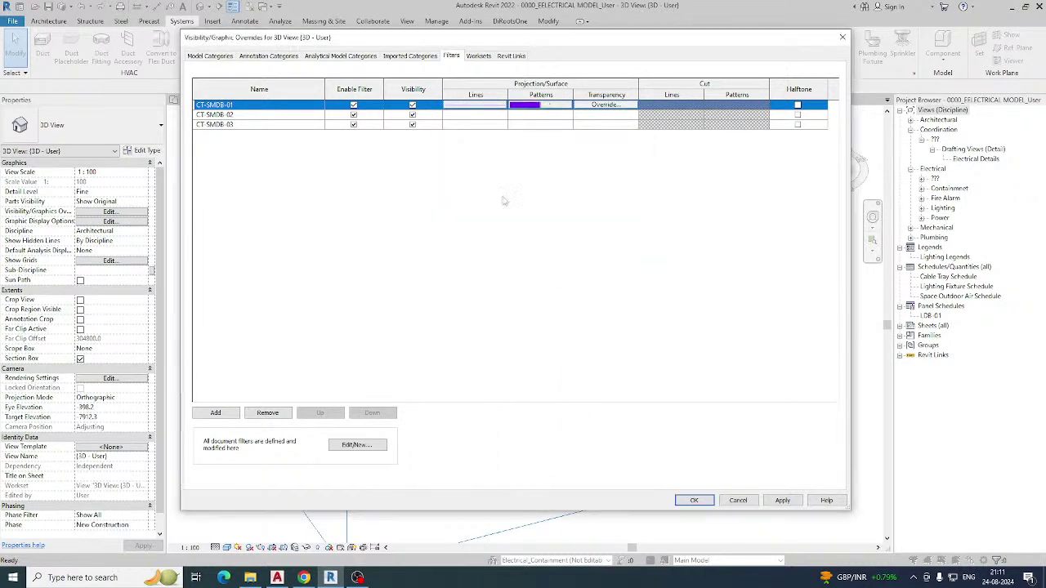
Give the CT-SMDB-02 filter a solid fill foreground surface pattern in green.
click(521, 115)
click(537, 115)
click(538, 208)
click(530, 230)
click(536, 225)
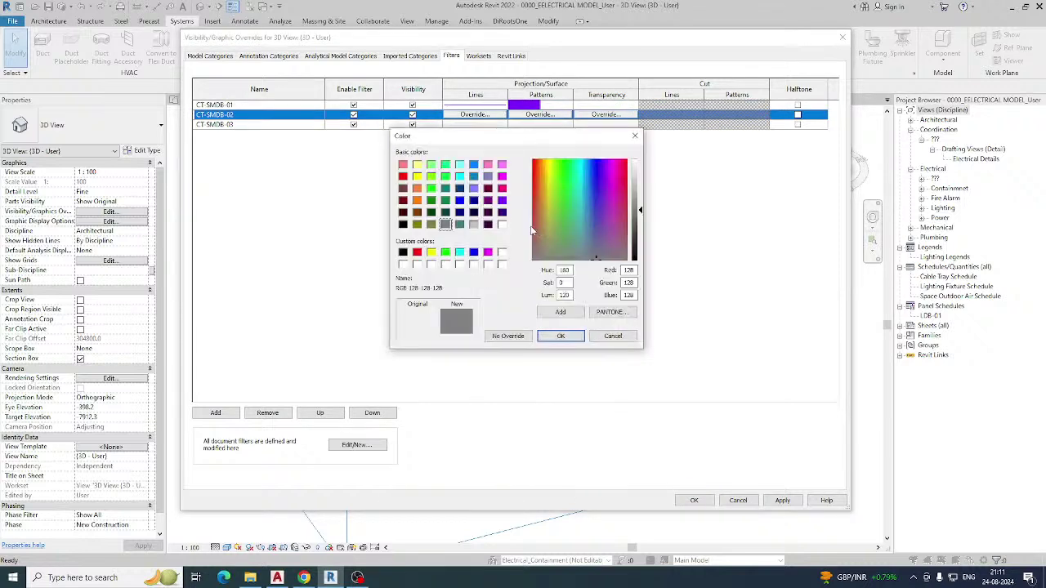
click(445, 252)
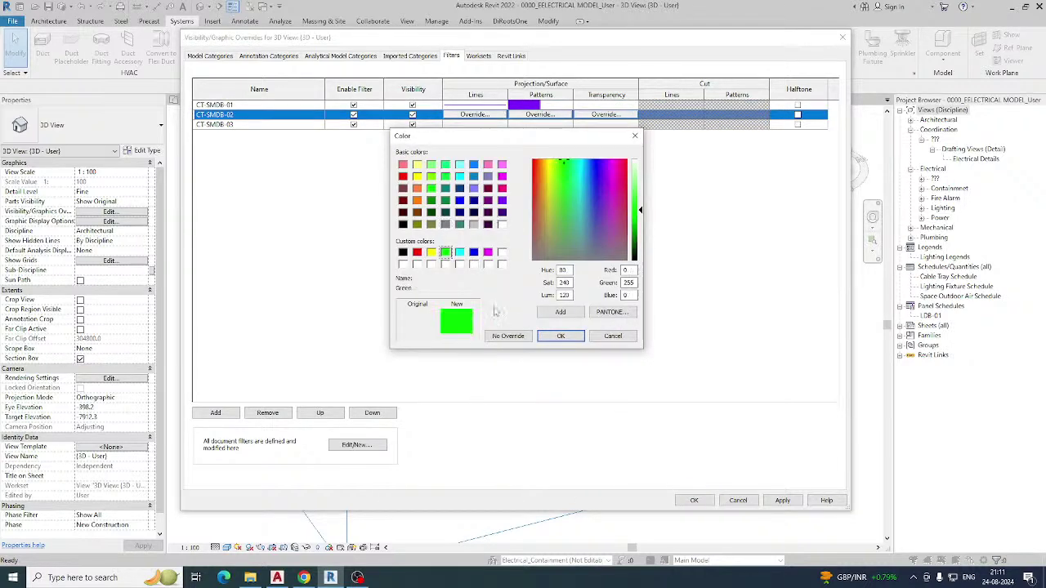
click(559, 335)
click(542, 305)
Give the CT-SMDB-03 filter a solid fill foreground surface pattern in RGB 255-000-128 and apply the overrides to the 3D view.
click(539, 124)
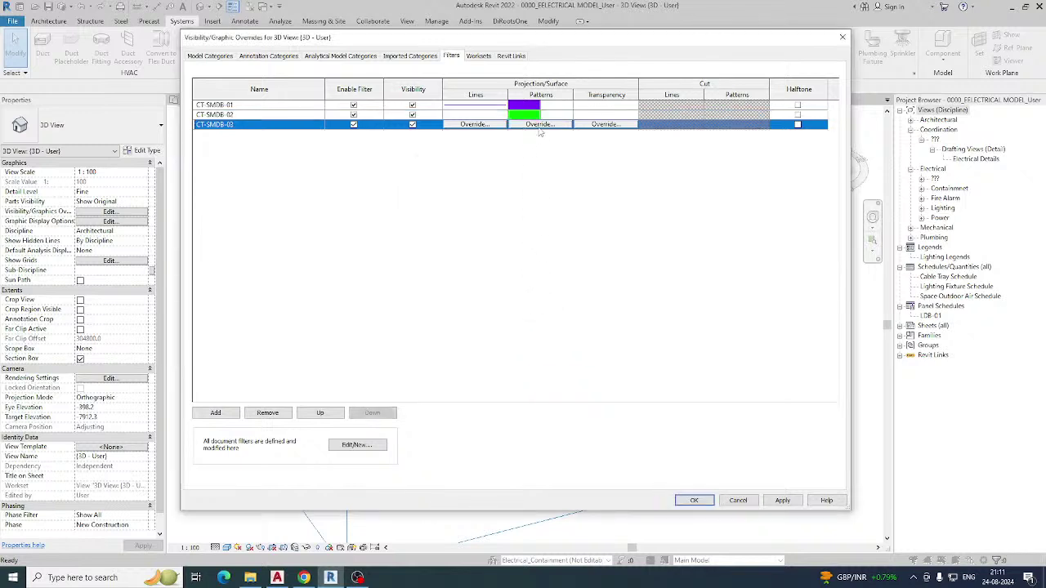
click(539, 125)
click(532, 208)
click(523, 225)
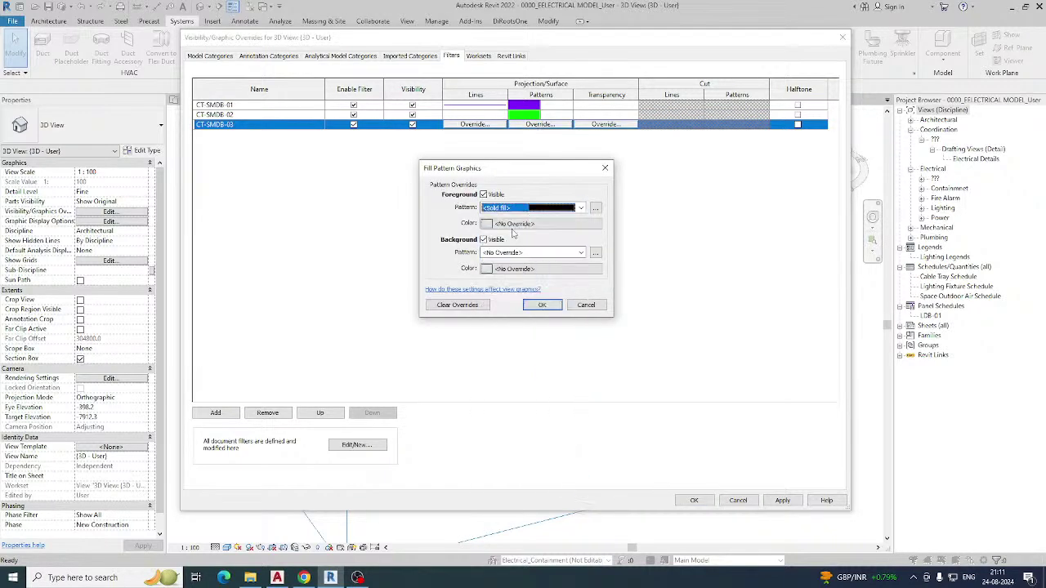
click(523, 224)
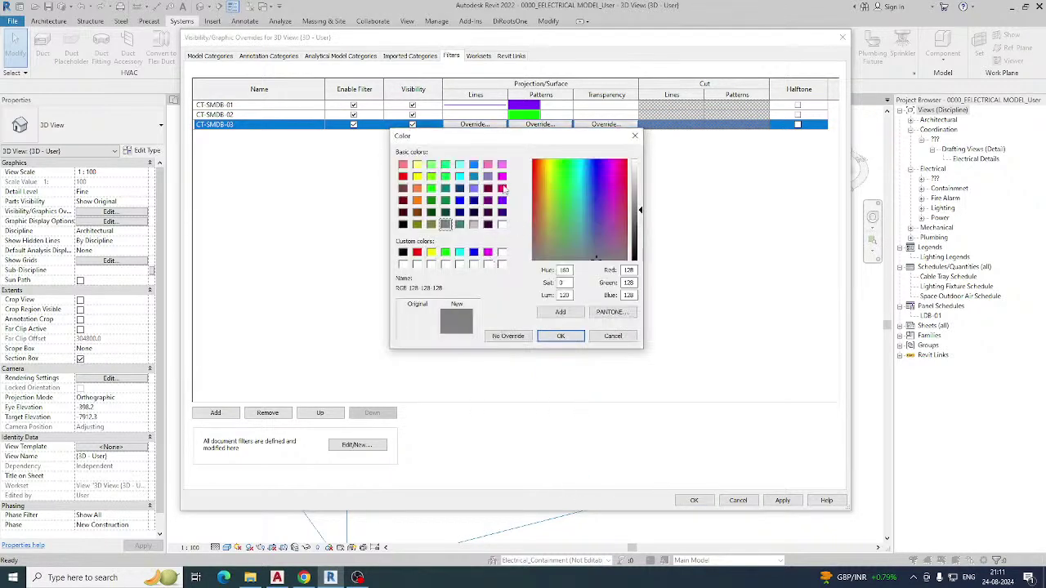
click(501, 189)
click(561, 337)
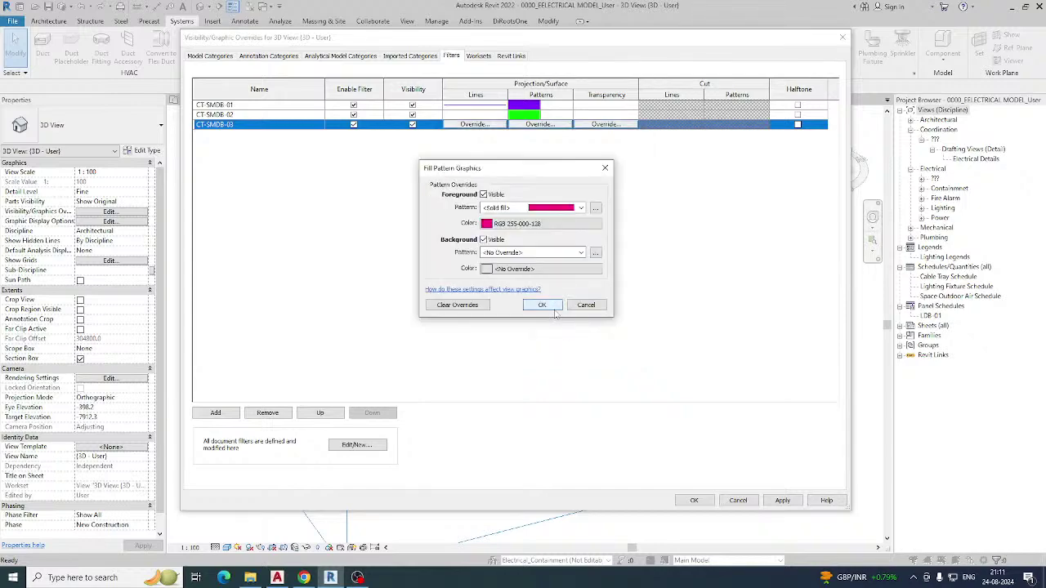
click(541, 305)
click(781, 501)
click(699, 501)
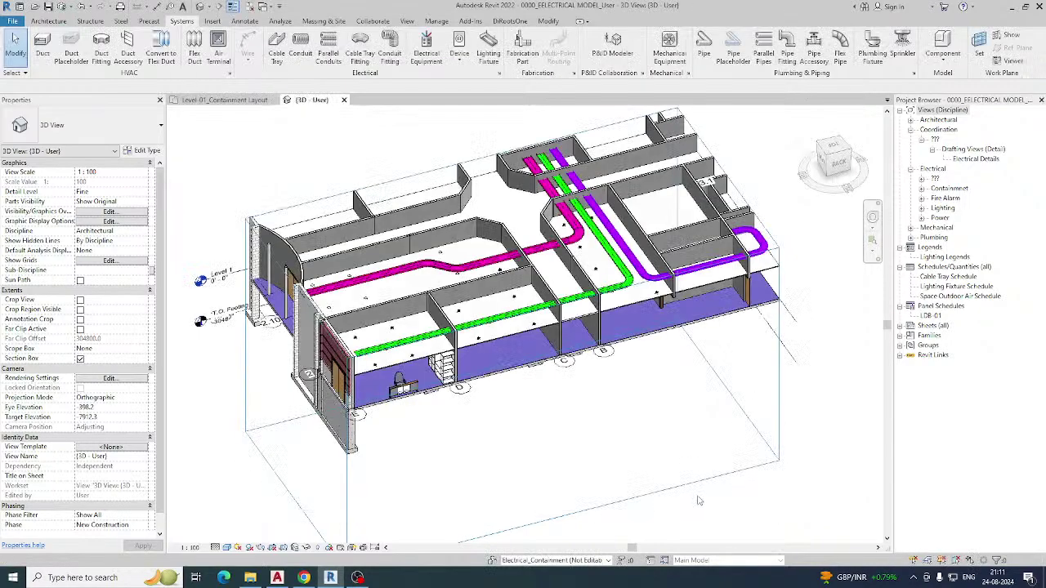
Raise the section box's lower face to just beneath the ground floor and inspect the colored trays from the panel side.
shift+middle_drag(483, 418, 493, 455)
click(538, 511)
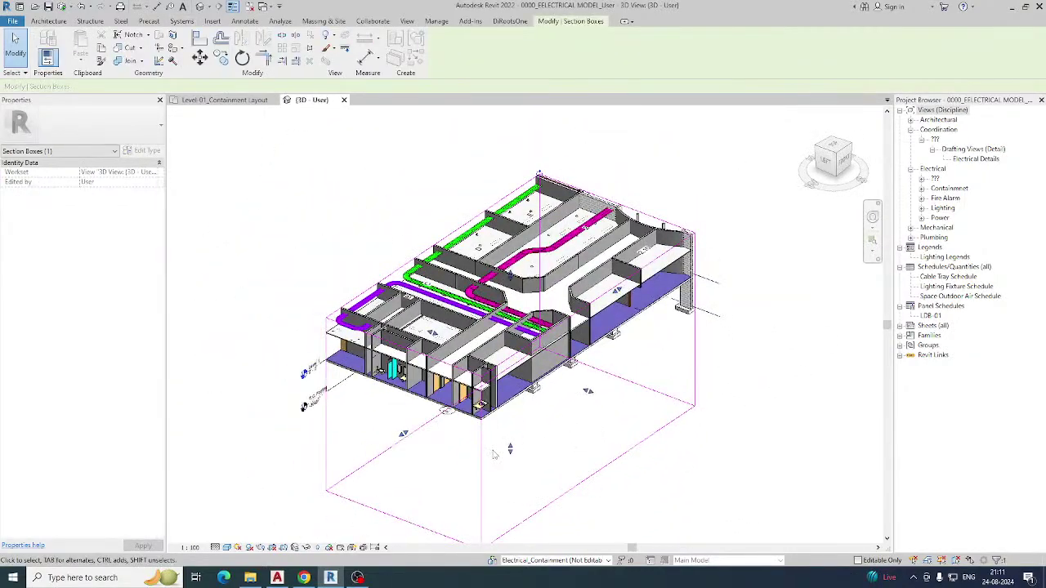
scroll(472, 298, up, 5)
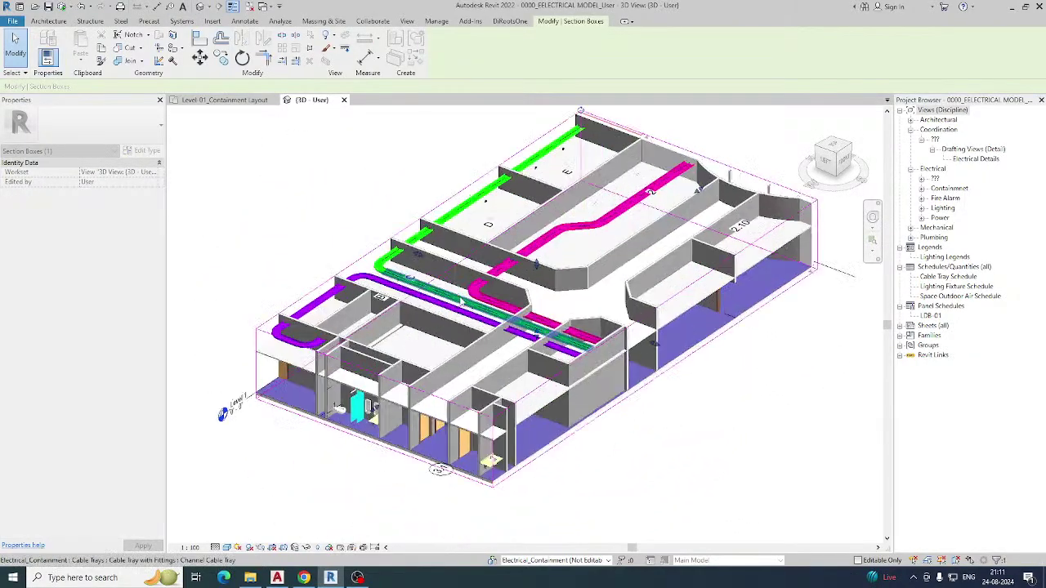
shift+middle_drag(454, 335, 397, 350)
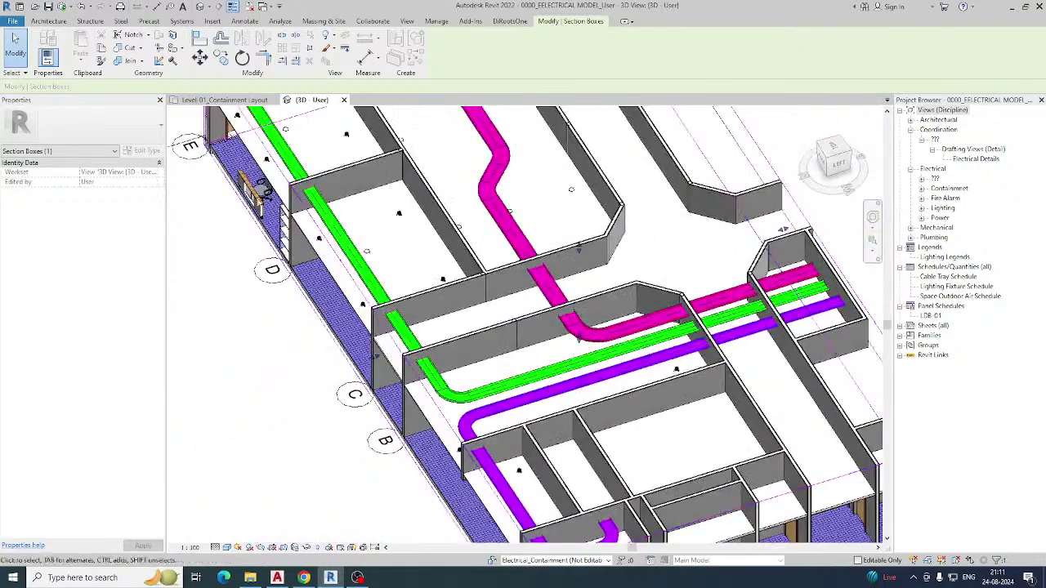
In the Level-01_Containment Layout plan, start a similar cable tray from the SMDB-03 run's end segment and set its width to 450 mm.
click(228, 100)
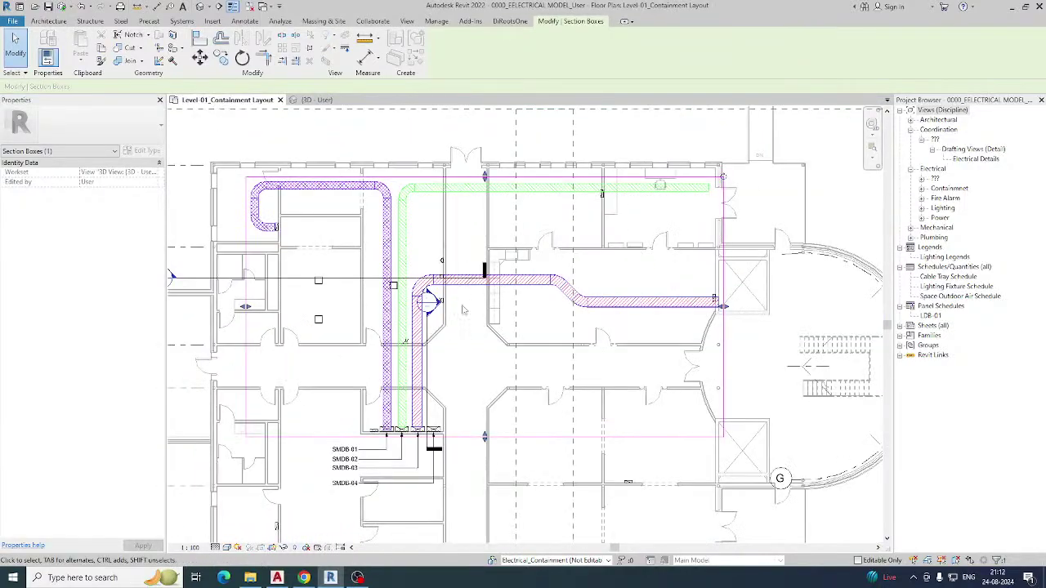
middle_drag(467, 329, 450, 265)
scroll(649, 252, up, 3)
middle_drag(660, 266, 486, 245)
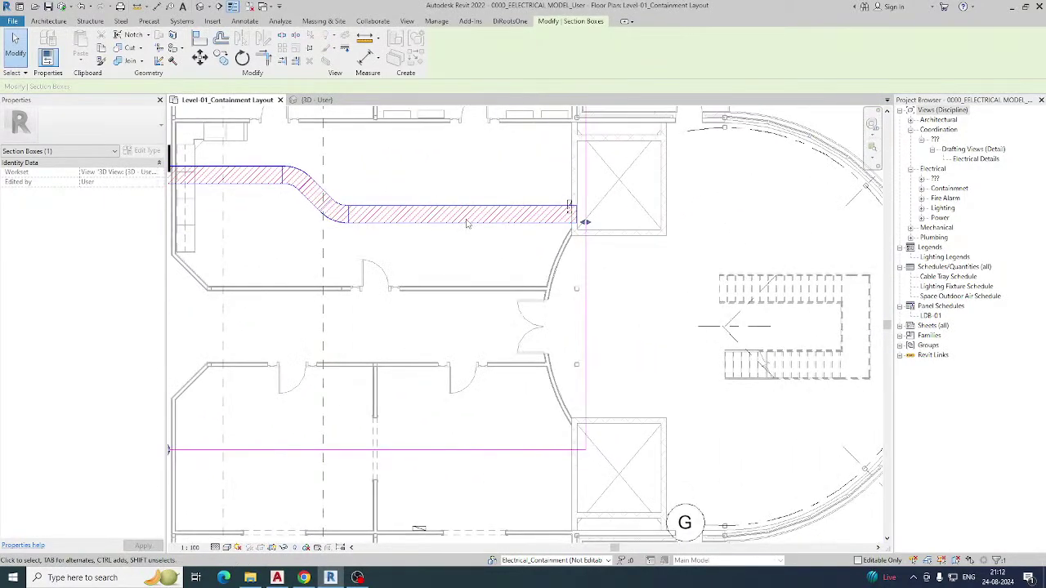
click(464, 217)
right_click(458, 221)
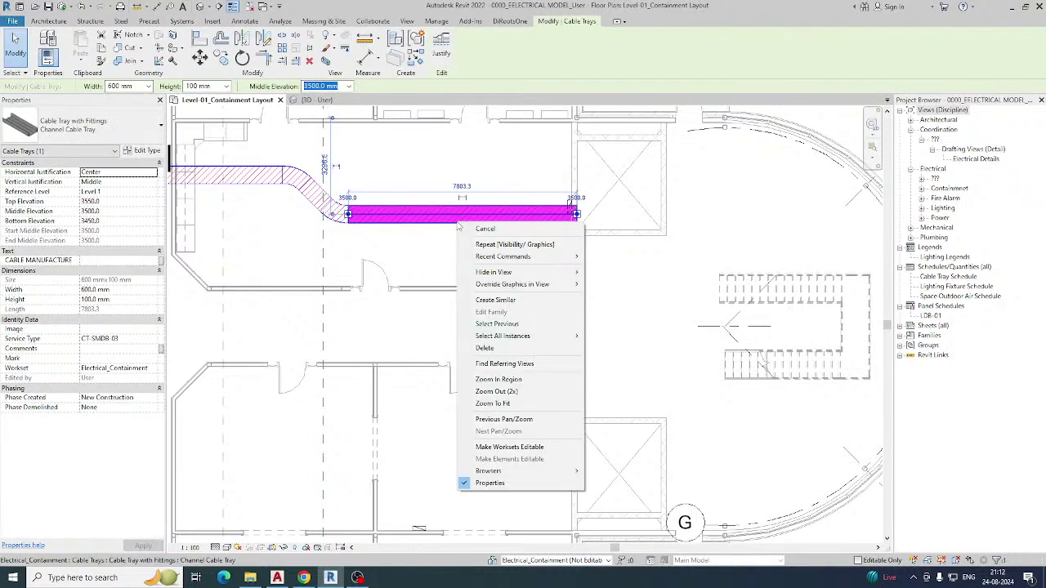
click(490, 301)
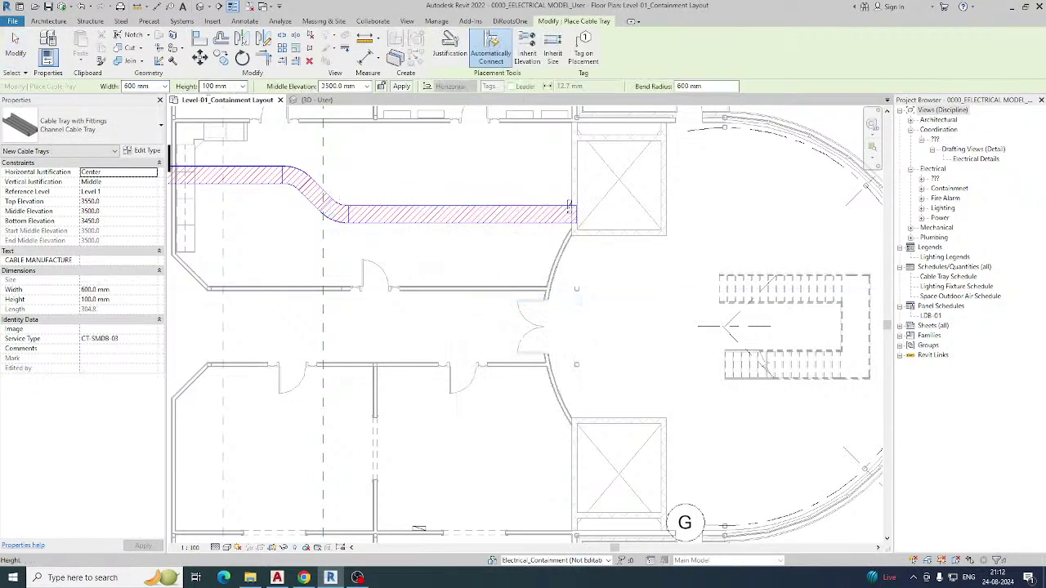
click(164, 86)
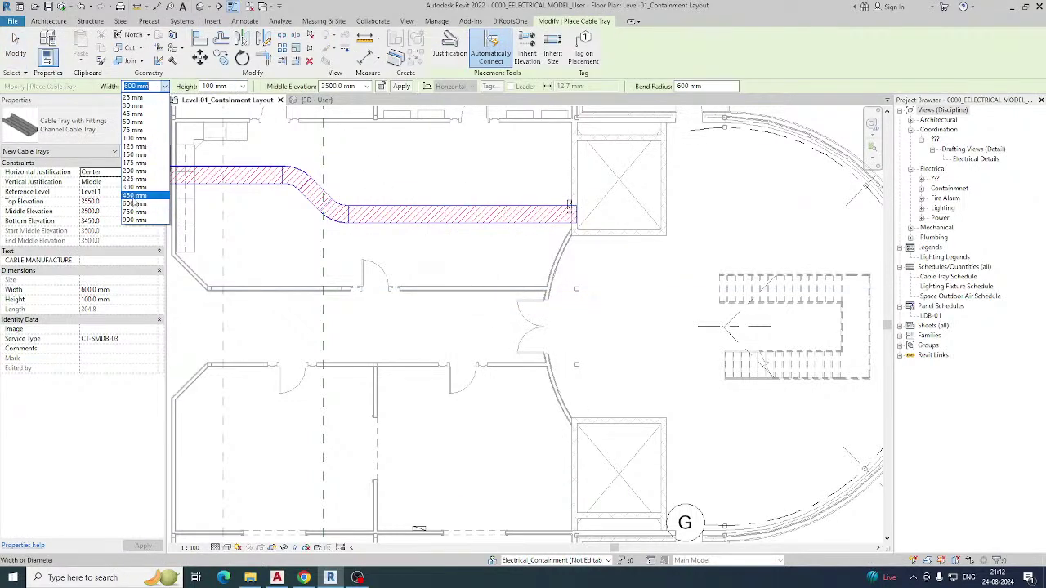
click(133, 196)
Draw an L-shaped branch tray from the SMDB-03 end segment, straight across the corridor and back through the opposite rooms toward the panels.
click(463, 216)
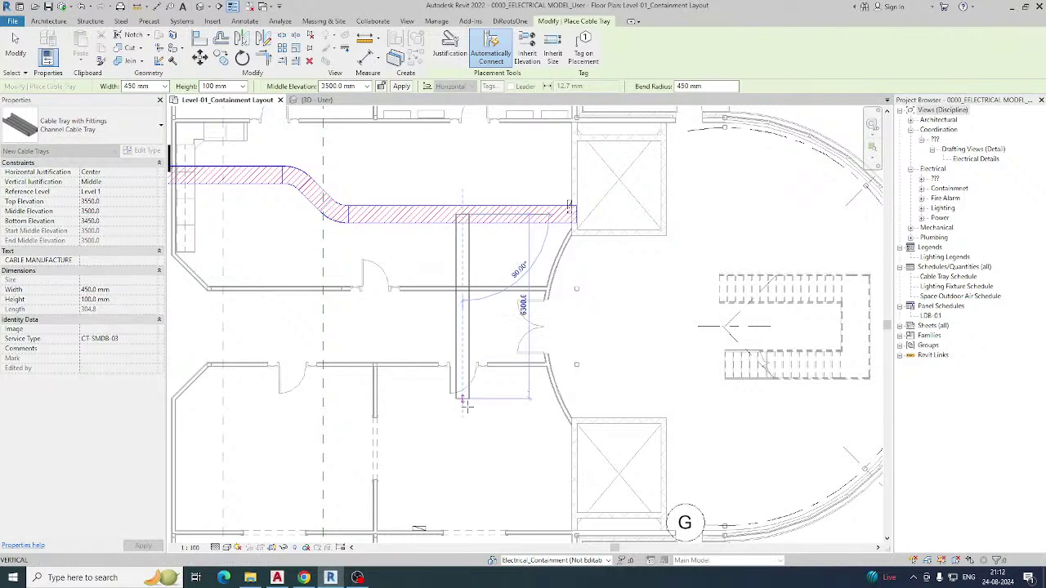
scroll(462, 394, down, 1)
scroll(481, 392, down, 1)
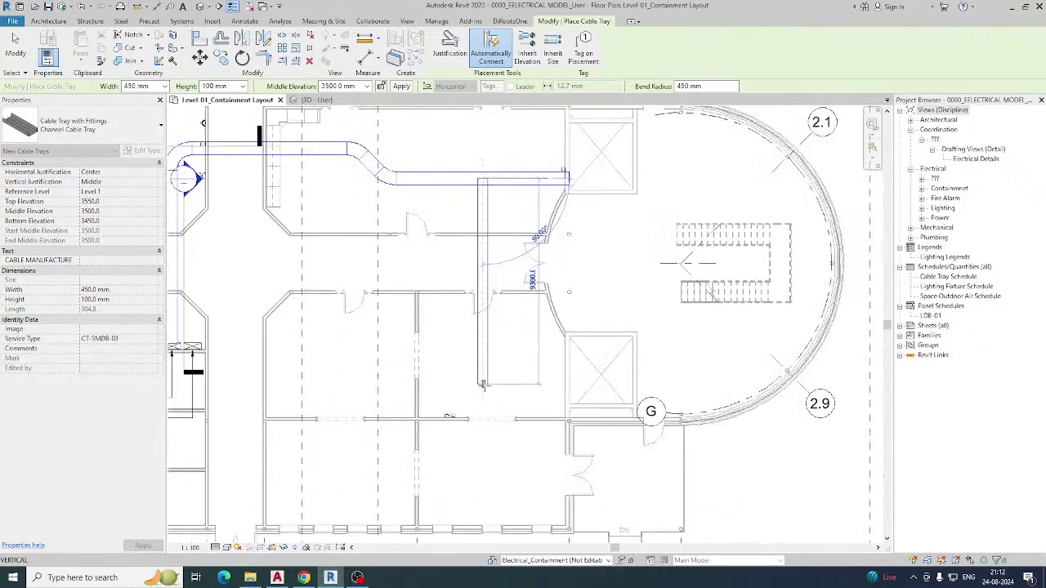
click(438, 391)
click(273, 390)
key(Escape)
key(Escape)
Draw a vertical section line in the plan alongside the SMDB-01 tray, running from the rooms above the corridor to just past the SMDB-01 panel.
scroll(472, 314, down, 1)
mouse_move(420, 327)
middle_down()
mouse_move(538, 311)
mouse_move(540, 346)
middle_up()
scroll(564, 292, up, 3)
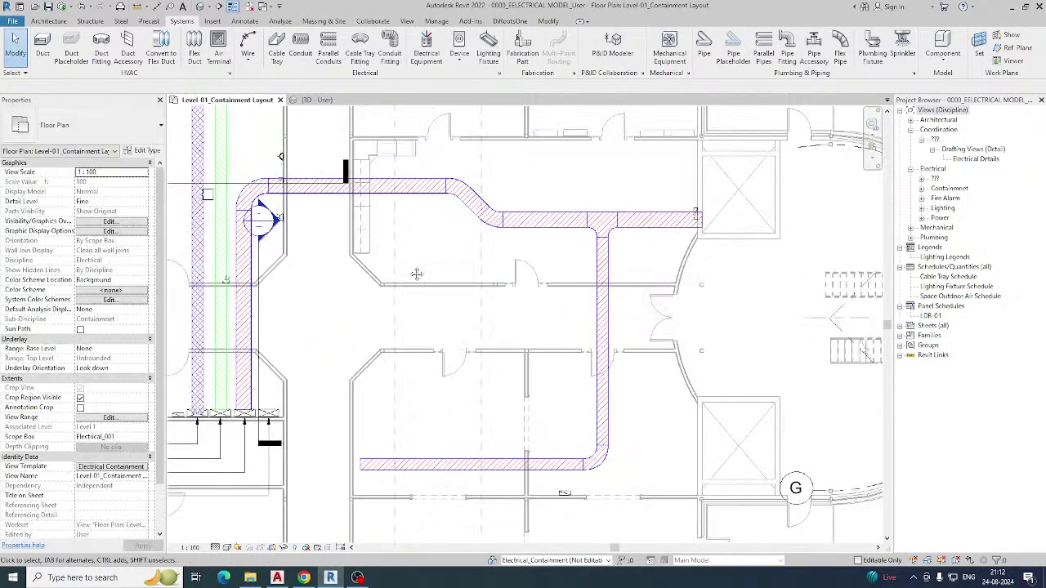
middle_drag(292, 272, 497, 302)
scroll(535, 330, down, 1)
middle_drag(537, 331, 434, 190)
scroll(309, 235, up, 4)
scroll(328, 260, down, 3)
click(496, 218)
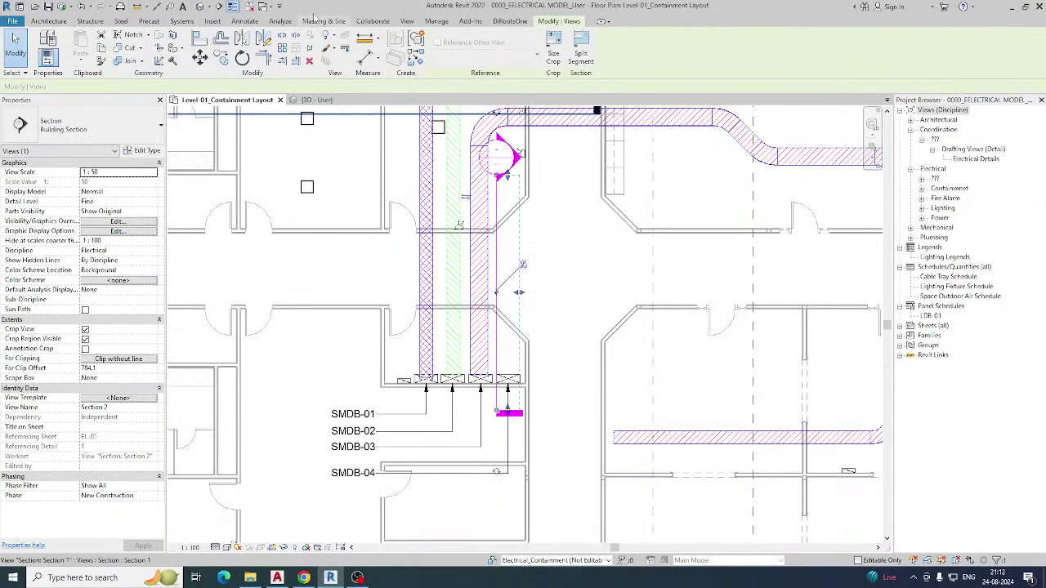
key(Escape)
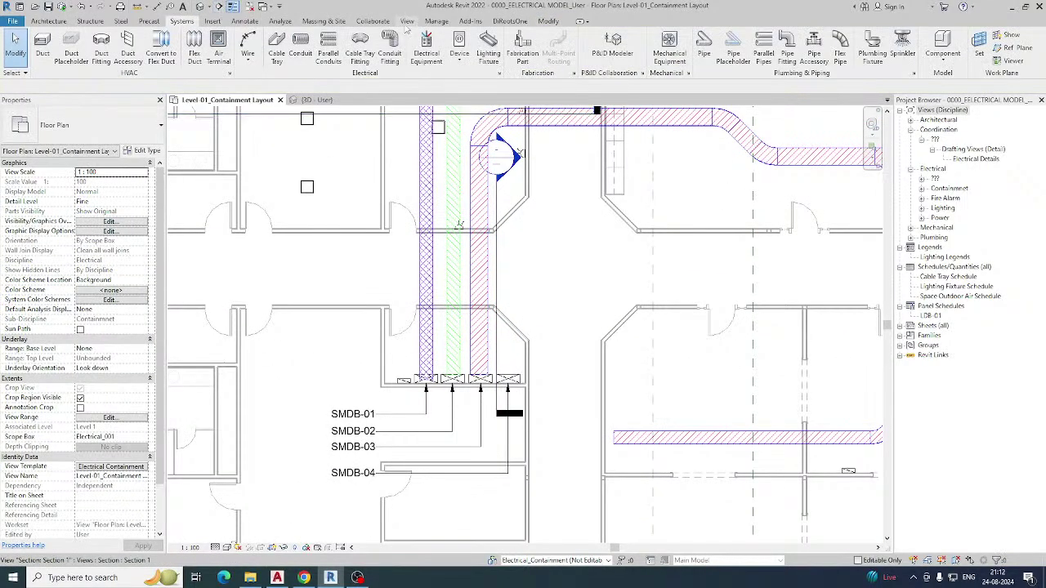
click(406, 21)
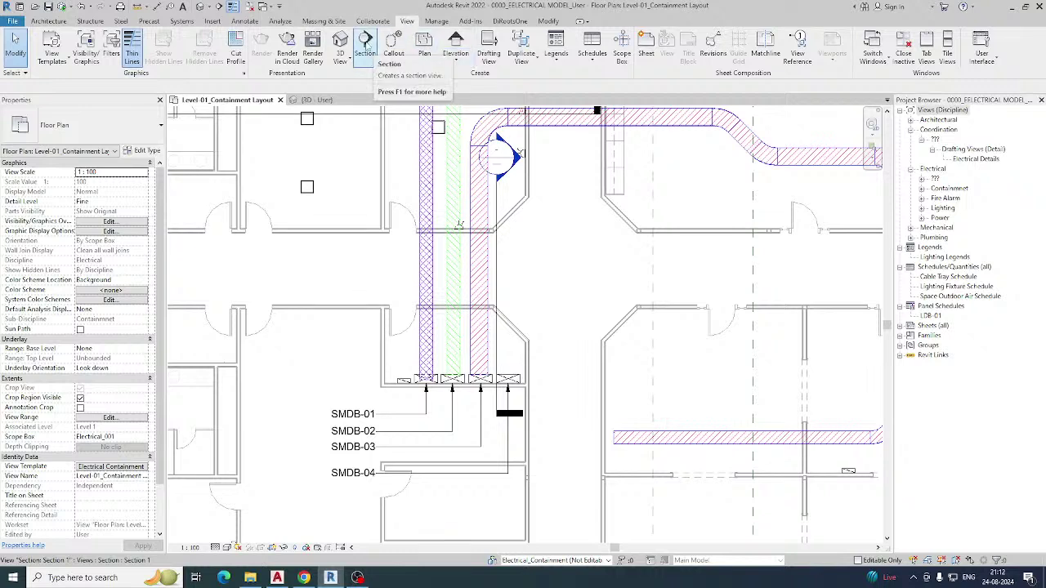
click(365, 53)
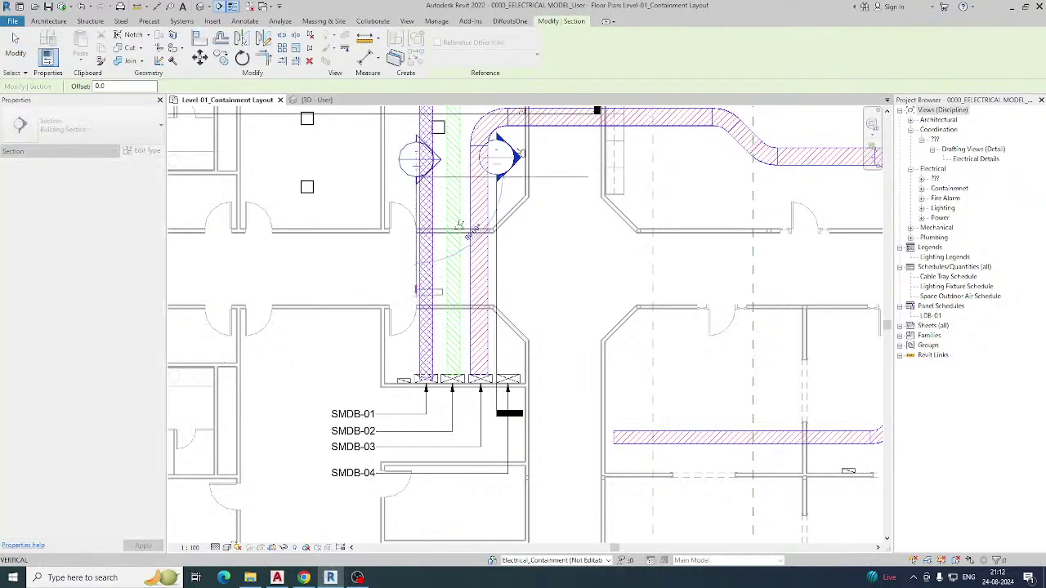
click(415, 402)
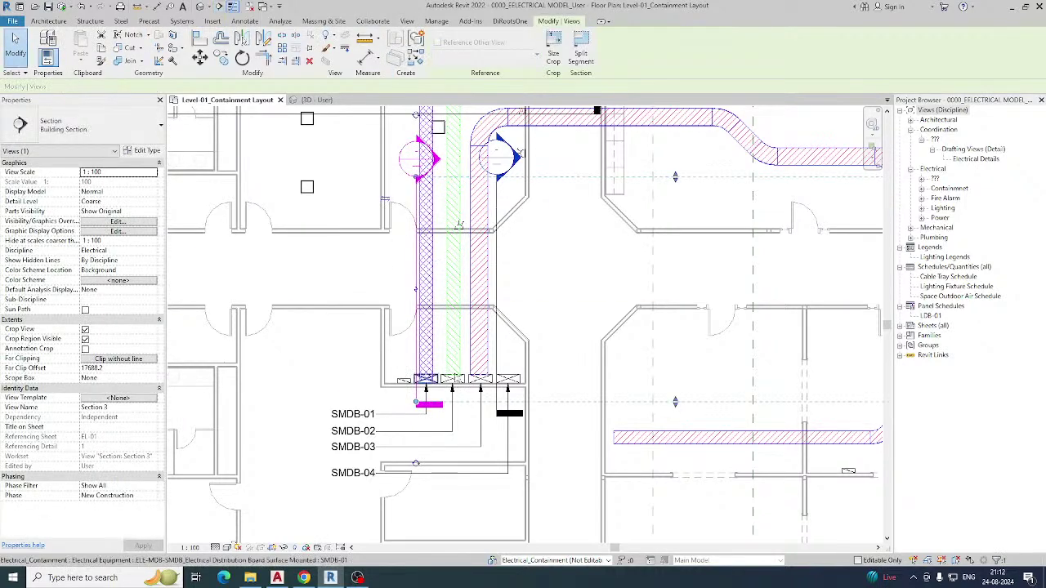
Reduce the new section's far clip depth to about 772 mm so it covers only the SMDB-01 tray, and open its view.
scroll(665, 284, down, 2)
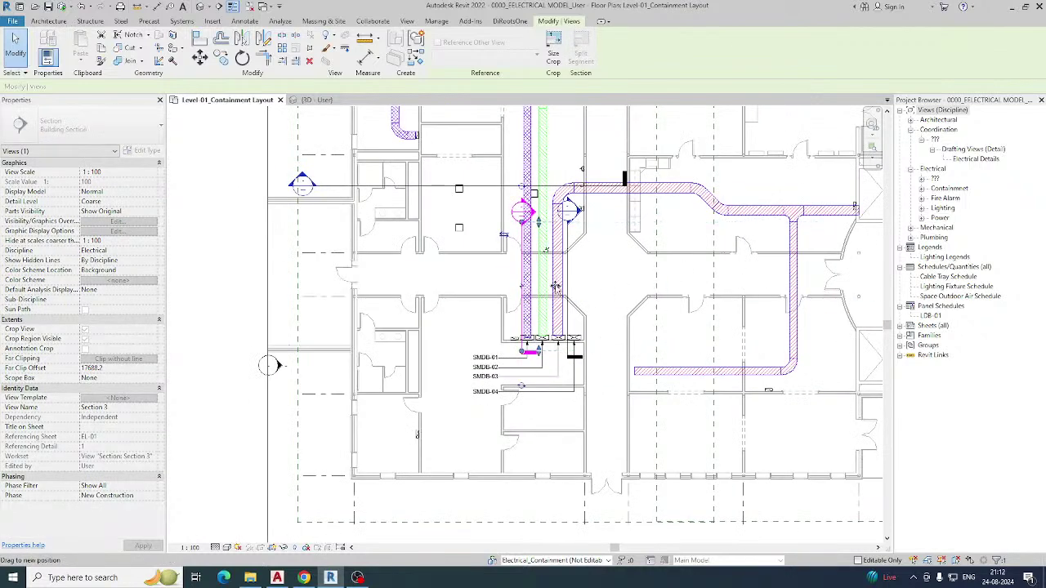
scroll(521, 307, up, 3)
right_click(521, 307)
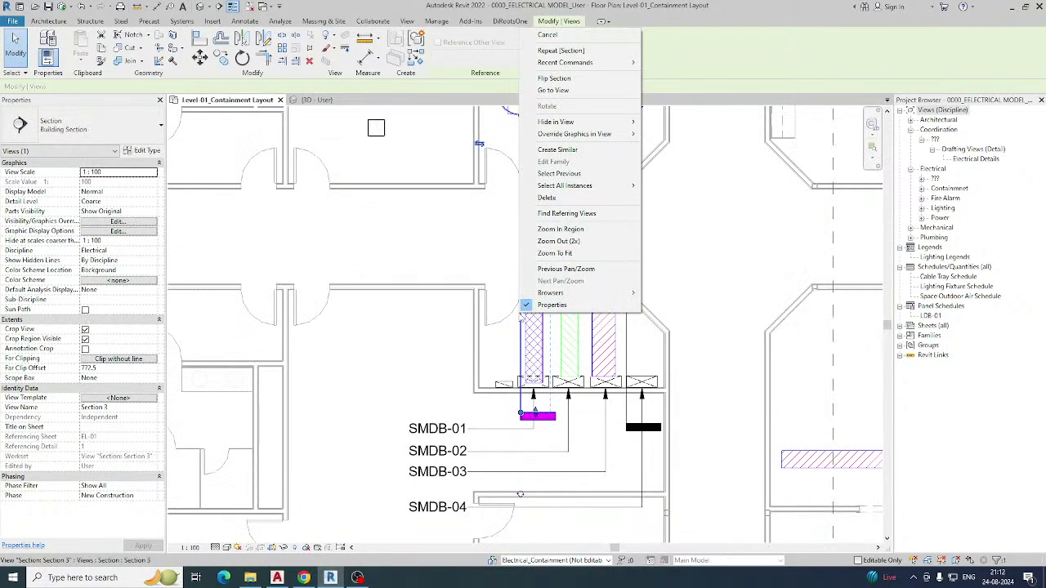
click(555, 90)
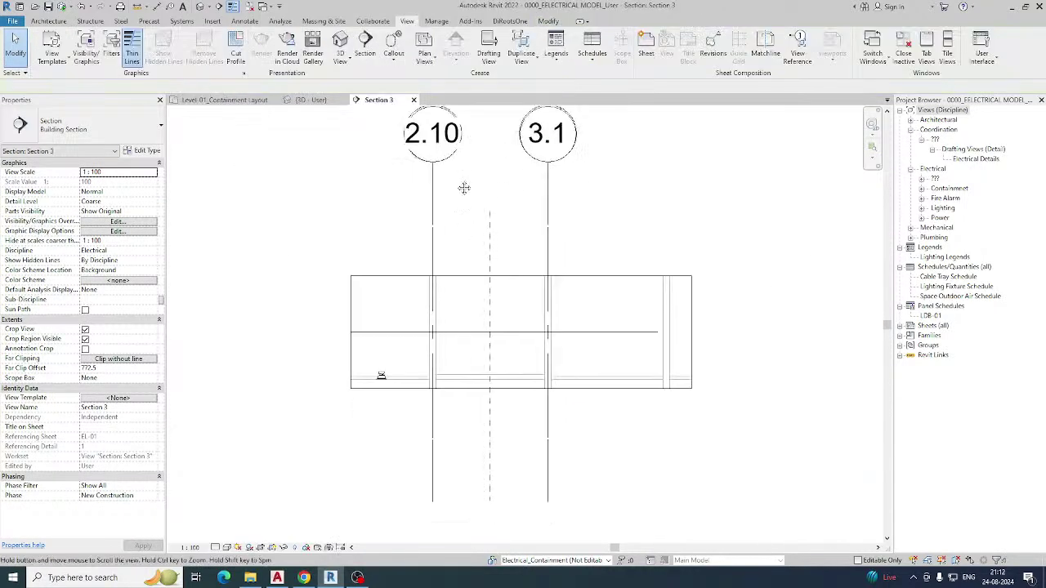
Extend the section's crop region down past the T.O. Footing level, and set the view to Fine detail at 1:50 scale.
scroll(489, 288, down, 1)
click(489, 287)
drag(492, 287, 497, 488)
middle_drag(571, 300, 544, 179)
click(259, 521)
click(216, 548)
click(228, 536)
click(189, 547)
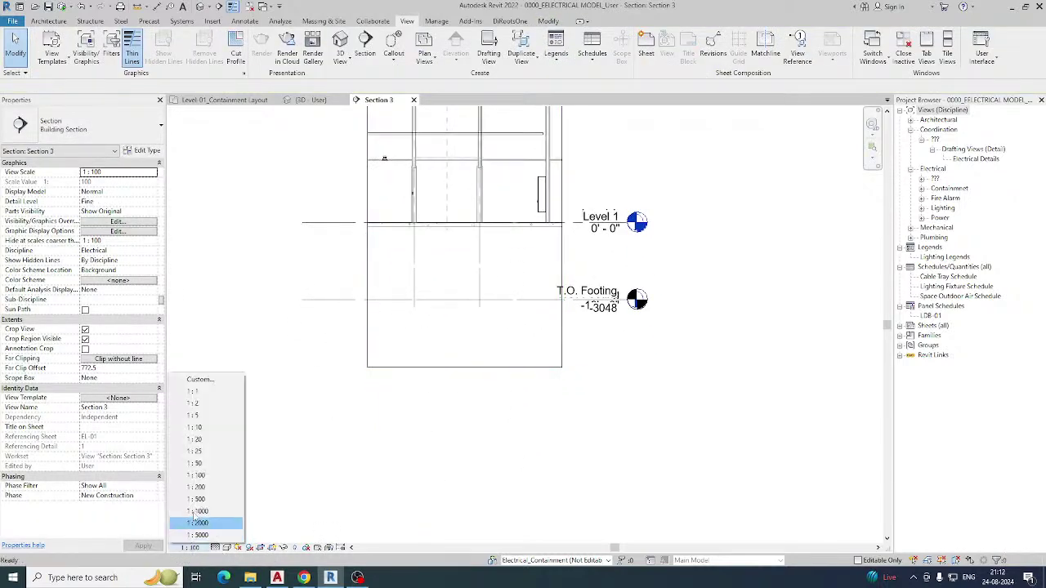
click(203, 464)
scroll(535, 225, up, 2)
middle_drag(524, 141, 513, 292)
scroll(535, 239, up, 3)
Draw a vertical cable tray drop about 1700 mm long from the SMDB-01 tray's end down to the top of the panel.
click(537, 241)
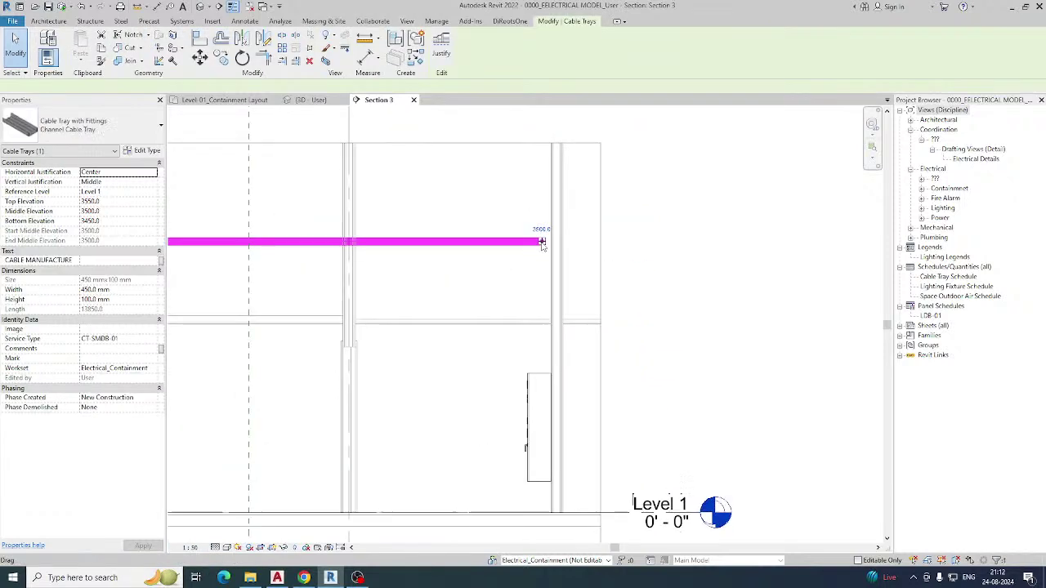
right_click(540, 242)
click(542, 243)
right_click(541, 243)
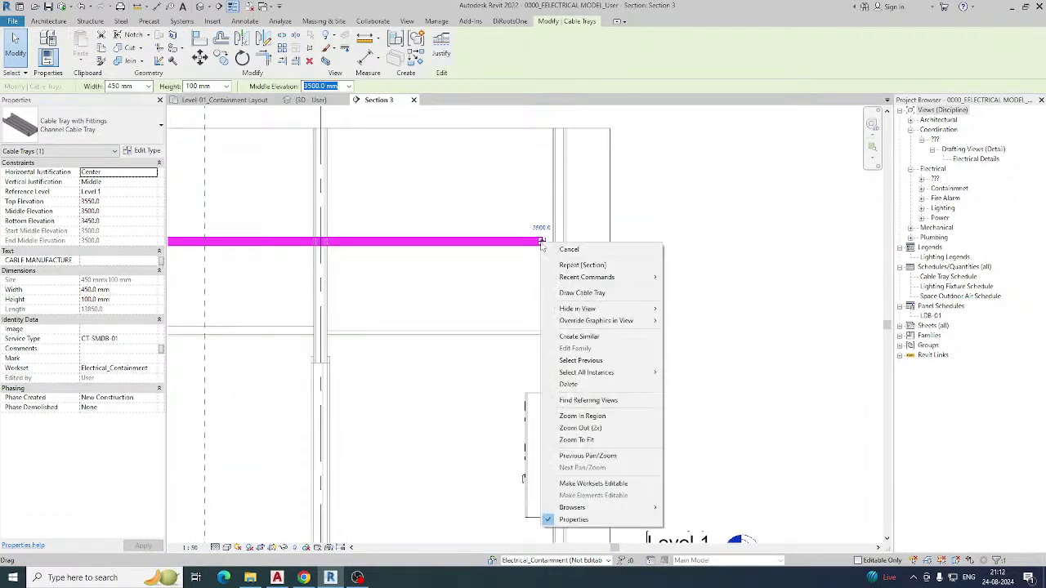
click(585, 296)
key(Escape)
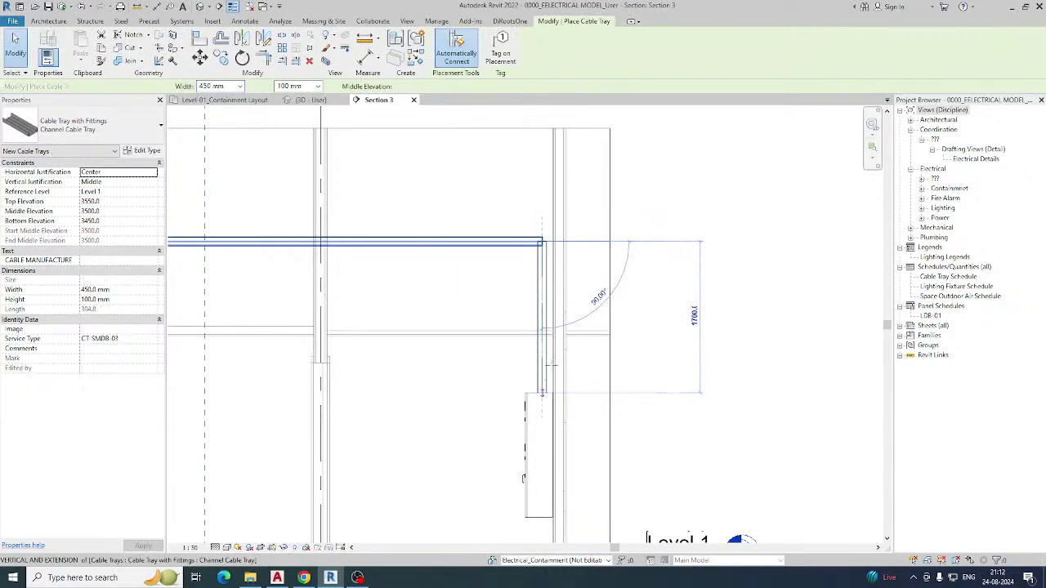
click(541, 393)
key(Escape)
key(Escape)
Isolate the SMDB-01 tray end, drop and panel in a 3D selection box and view them from the panel front.
scroll(426, 264, down, 3)
drag(351, 238, 561, 406)
click(326, 62)
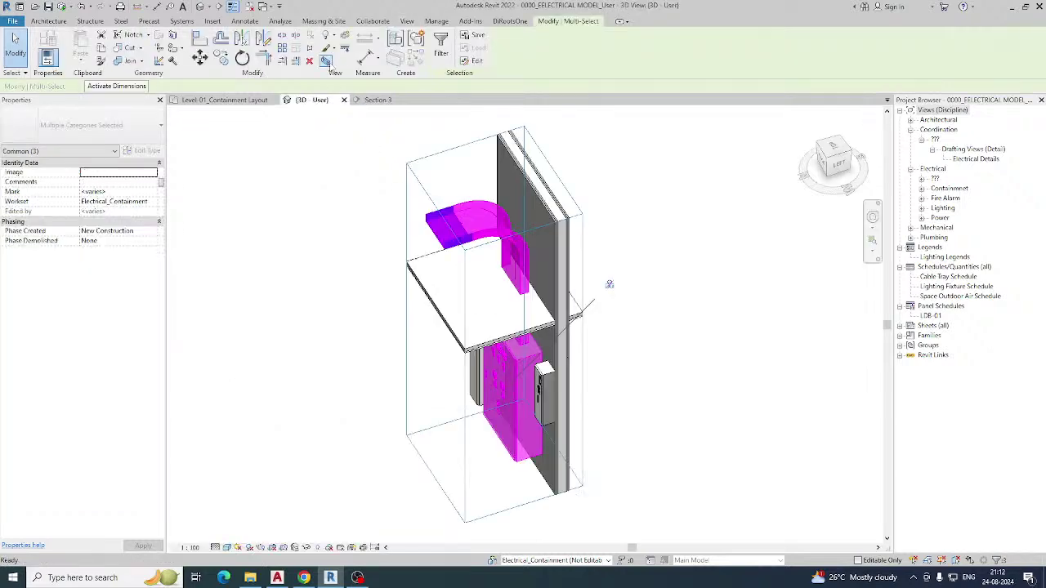
click(688, 364)
shift+middle_drag(689, 365, 458, 317)
click(485, 277)
key(Escape)
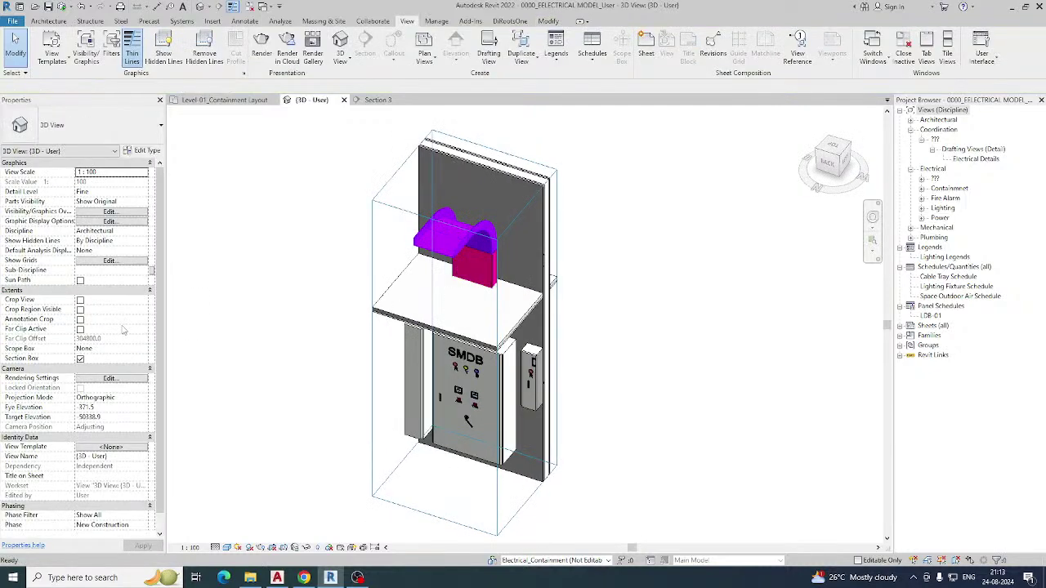
Copy the horizontal tray's Service Type and apply CT-SMDB-01 to the whole connected tray run, including the drop and fittings.
click(456, 252)
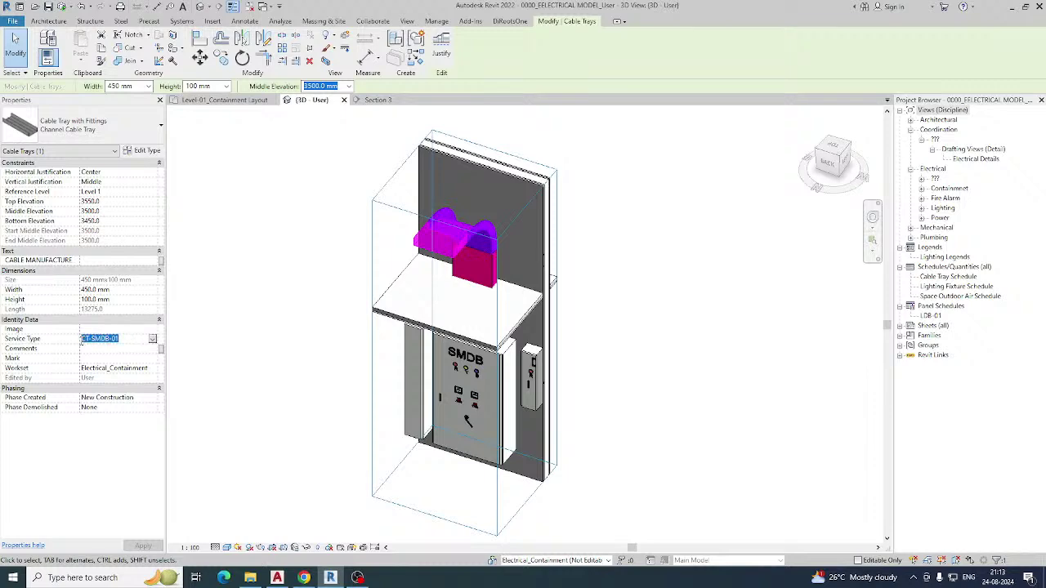
click(289, 389)
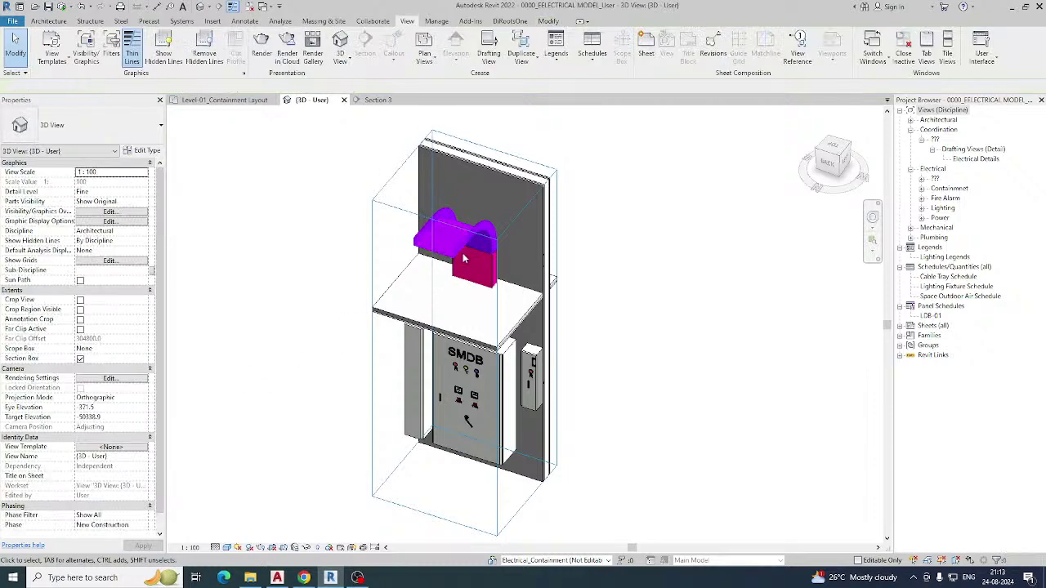
click(462, 250)
key(Tab)
click(462, 250)
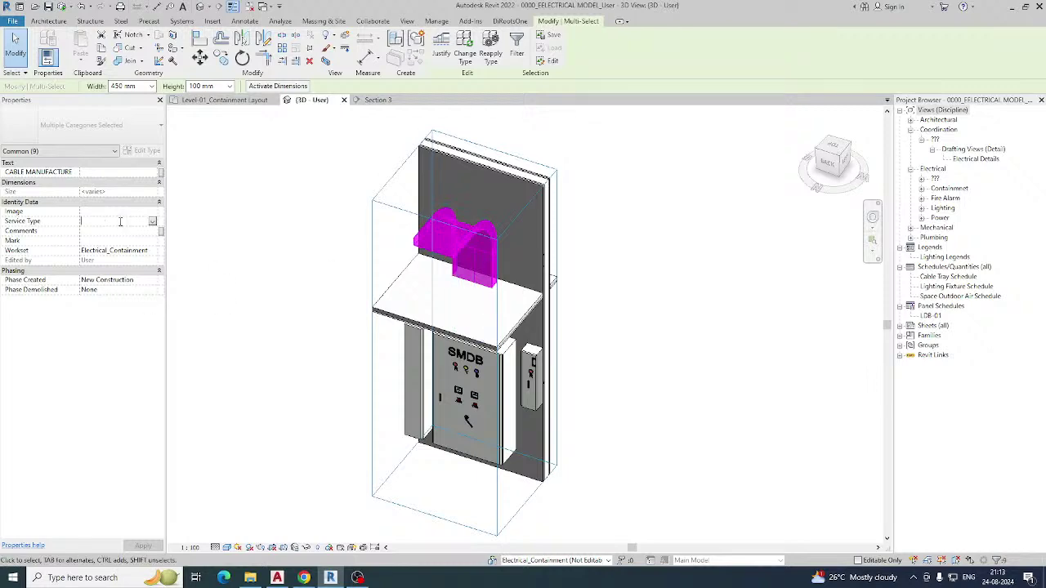
click(283, 362)
Resize the 3D section box around the SMDB-01 panel and inspect its tray drop from several sides.
shift+middle_drag(283, 362, 419, 380)
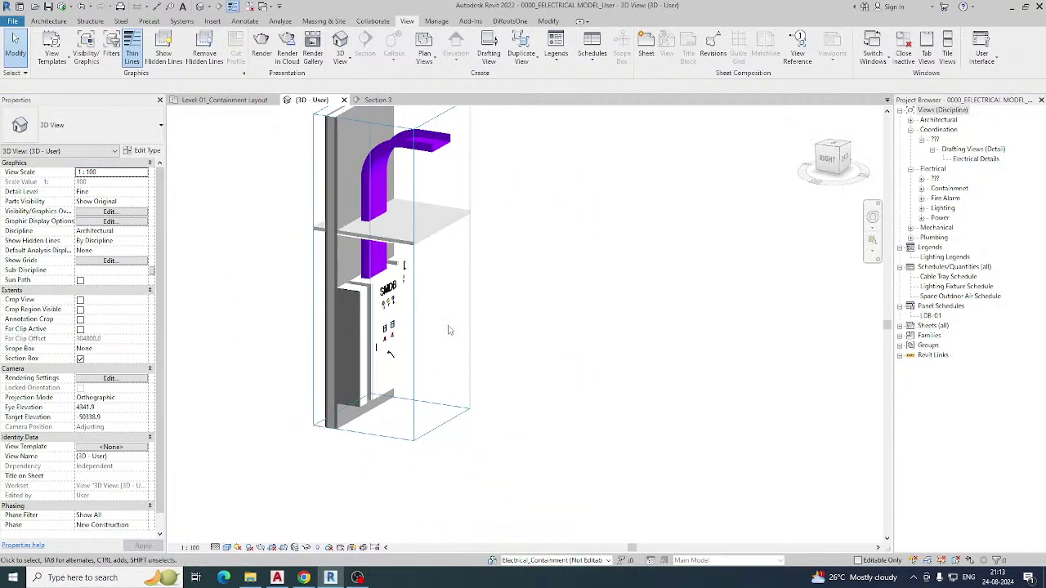
click(417, 380)
scroll(438, 367, down, 2)
drag(447, 288, 612, 337)
shift+middle_drag(472, 346, 332, 389)
shift+middle_drag(549, 361, 587, 319)
drag(563, 289, 346, 337)
In the Level-01_Containment Layout plan, move the section line from the SMDB-01 tray to the SMDB-02 tray and open its view.
click(214, 101)
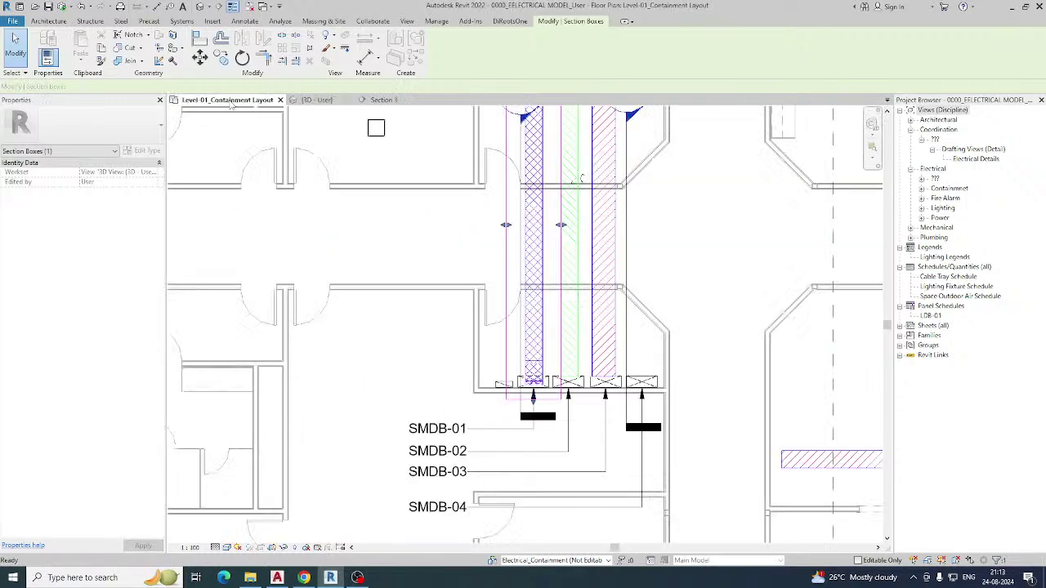
scroll(415, 314, down, 2)
click(469, 279)
scroll(480, 271, up, 2)
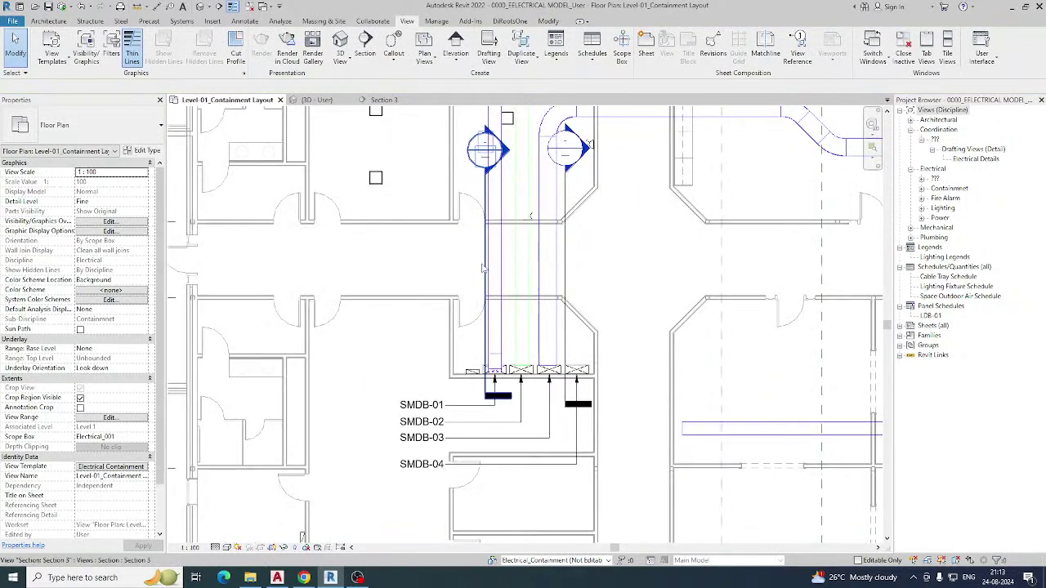
click(485, 268)
scroll(485, 271, up, 1)
drag(487, 270, 531, 296)
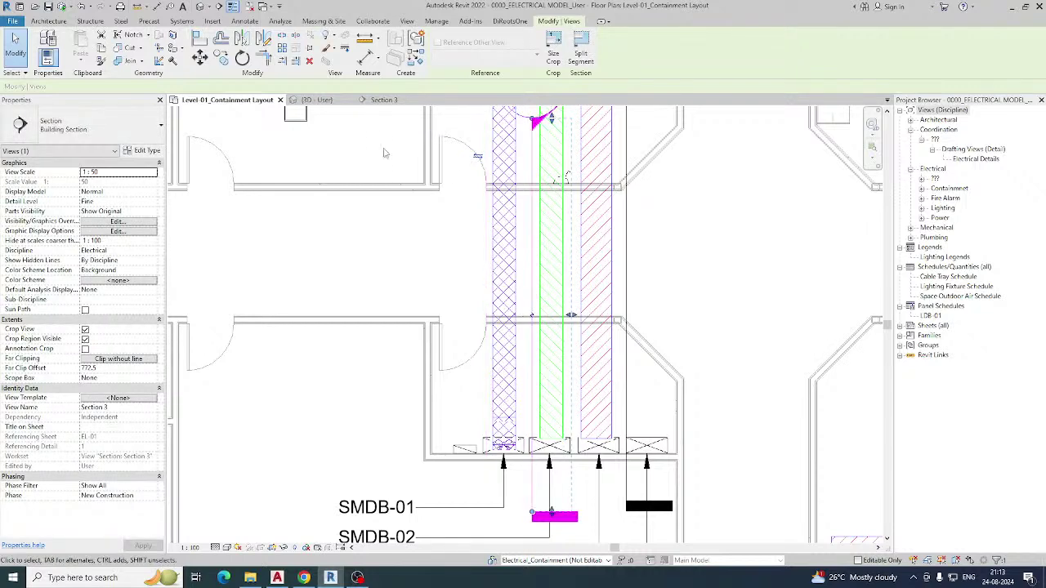
right_click(527, 261)
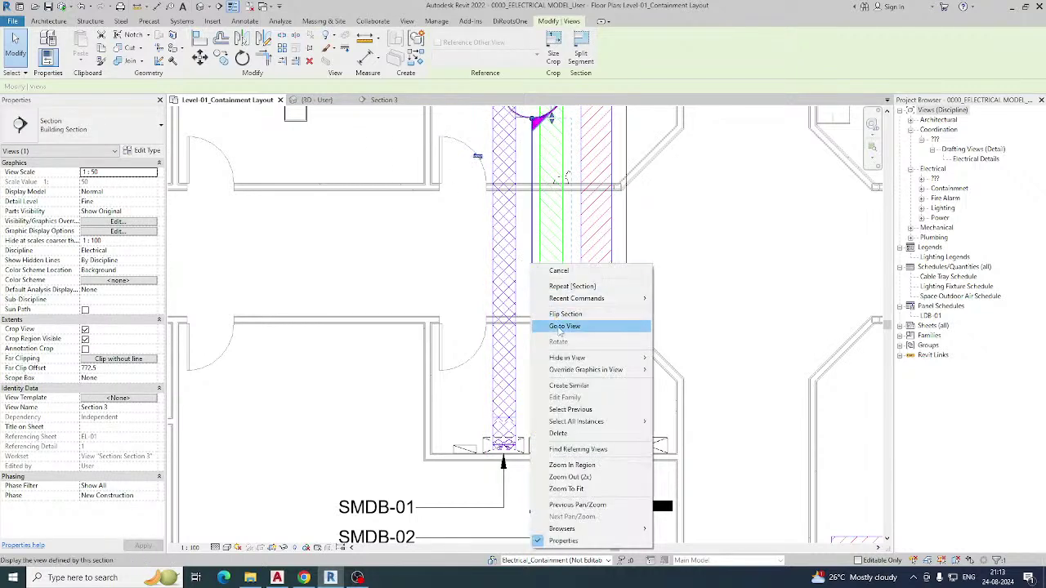
click(554, 327)
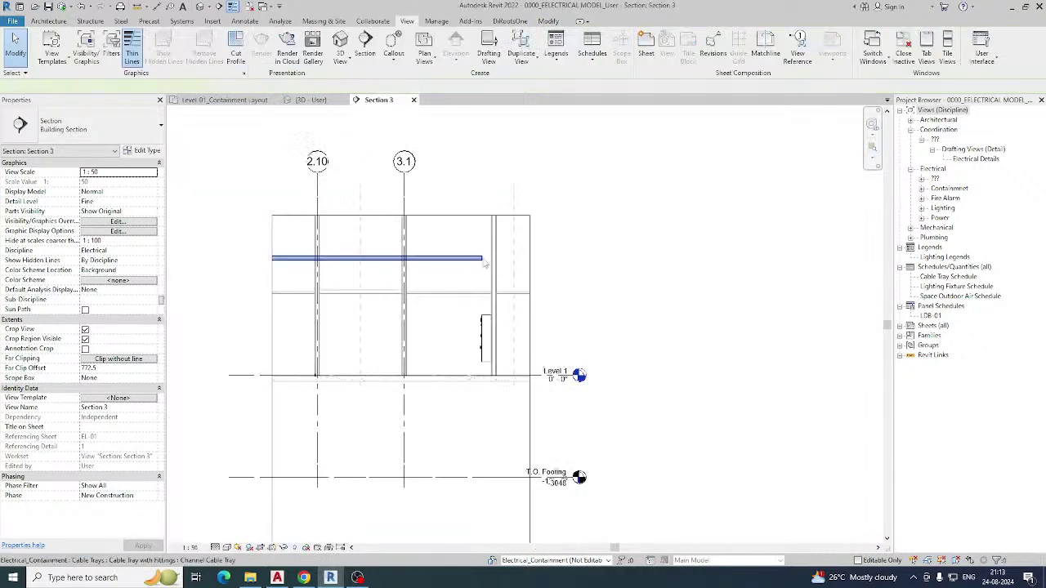
Copy the Service Type value CT-SMDB-02 from the horizontal tray in the section.
click(482, 259)
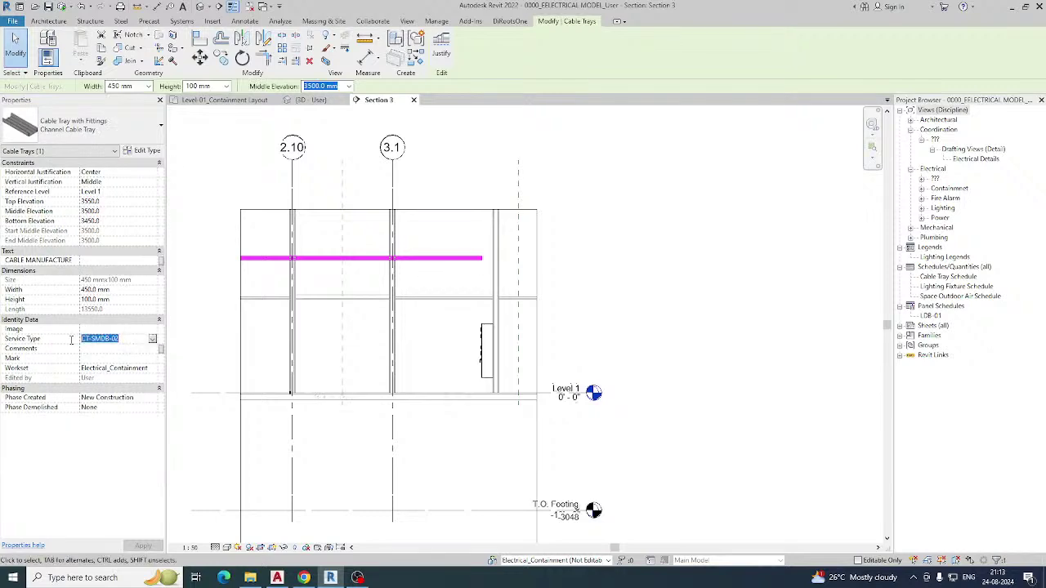
click(405, 280)
click(451, 261)
right_click(483, 260)
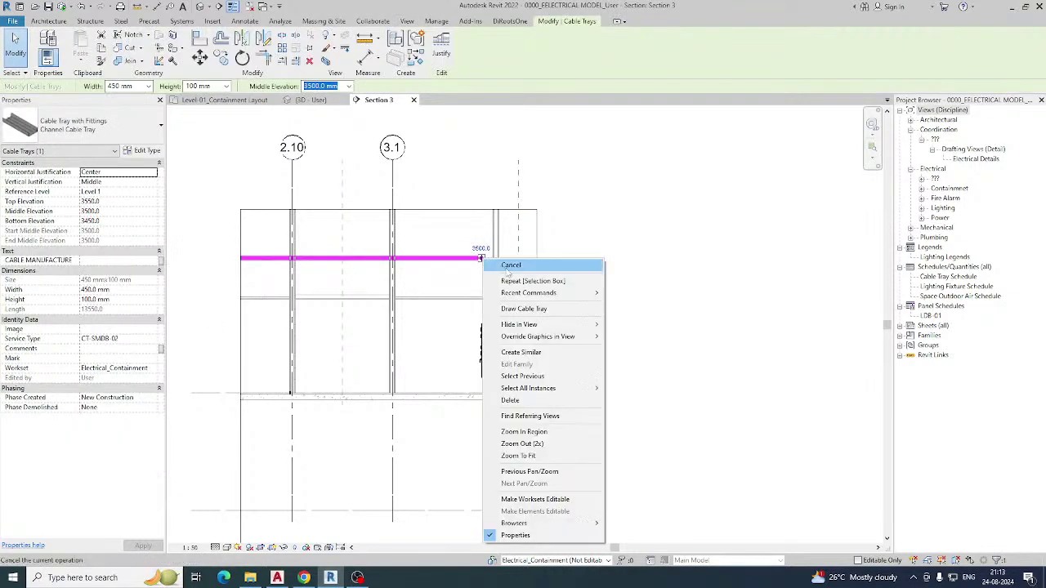
click(522, 307)
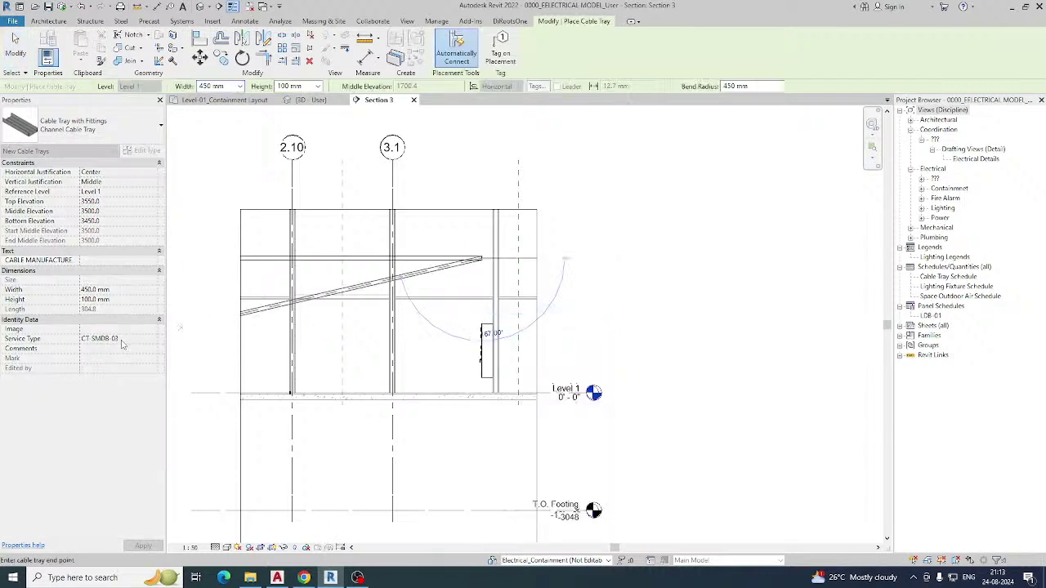
key(Escape)
key(Escape)
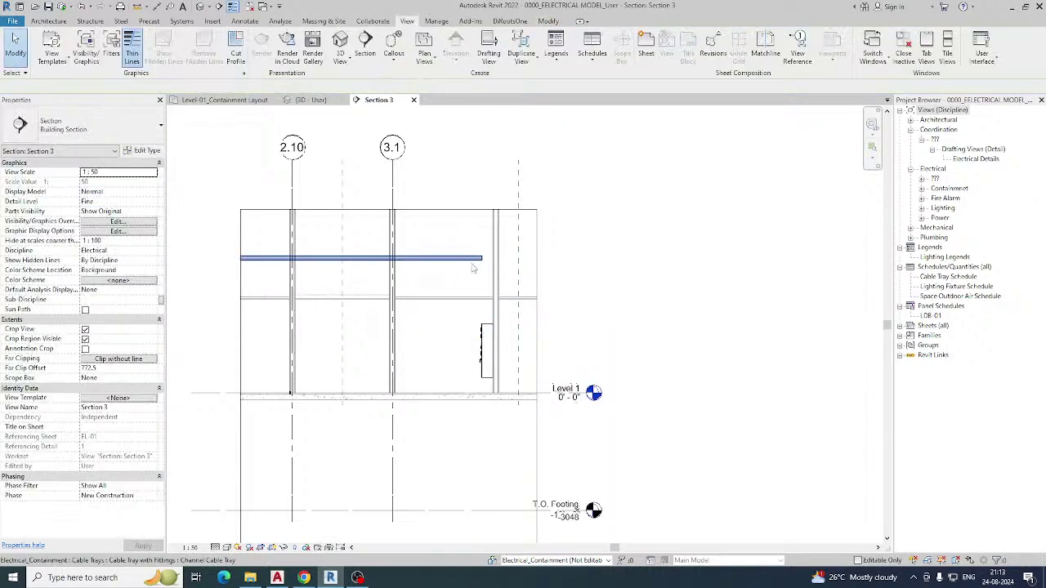
Start a cable tray similar to the horizontal SMDB-02 tray and set its Service Type to CT-SMDB-02.
click(473, 266)
key(c)
key(s)
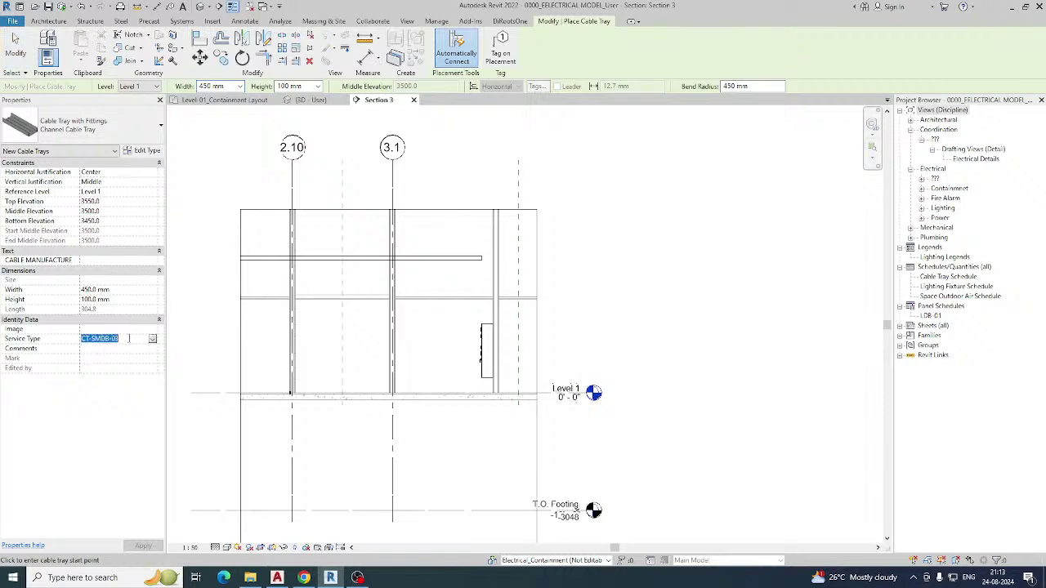
key(ctrl+c)
key(Tab)
key(ctrl+v)
Draw a vertical drop from the SMDB-02 tray's end to the panel top and shift it slightly toward the wall, over the panel.
click(482, 260)
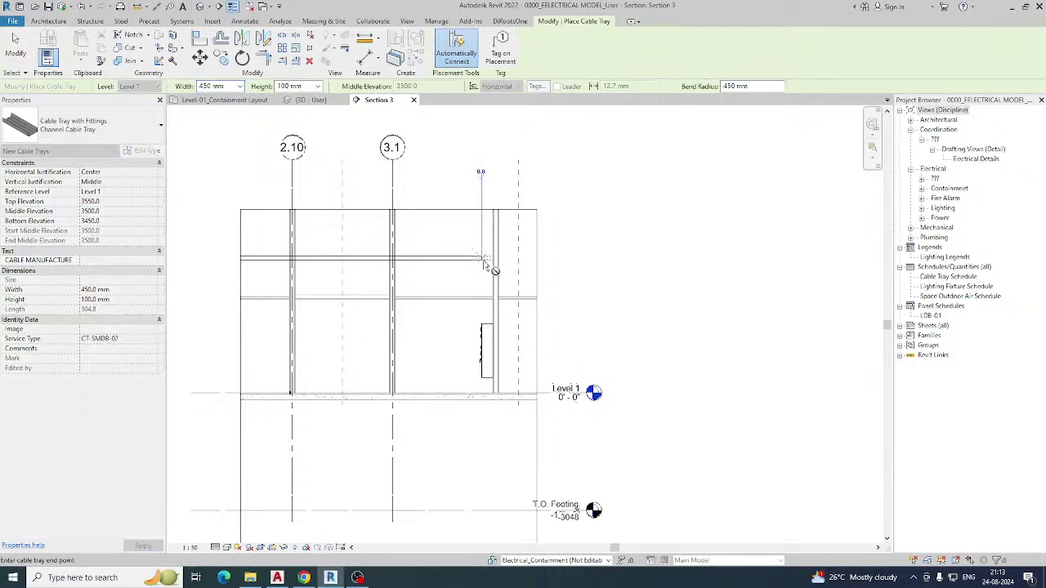
click(482, 323)
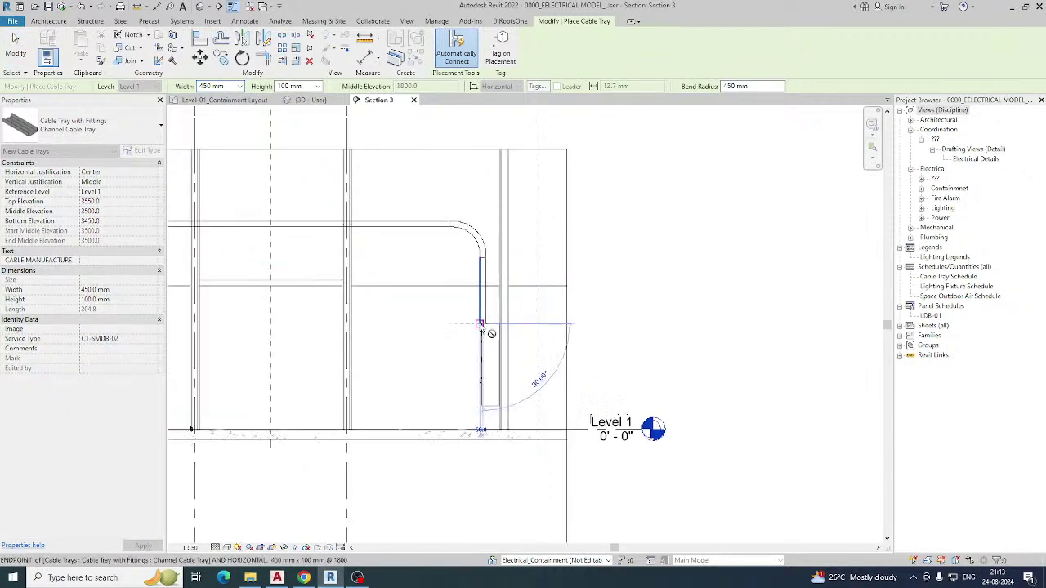
key(Escape)
key(Escape)
click(483, 293)
drag(485, 292, 493, 295)
click(552, 209)
scroll(555, 206, down, 2)
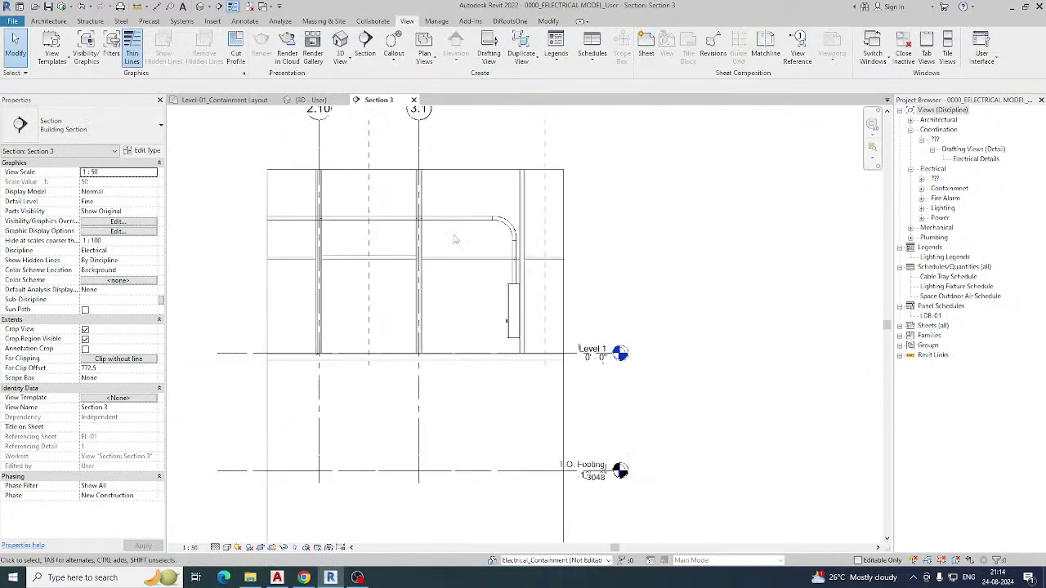
Isolate the SMDB-02 drop and panel in 3D, and widen the section box to include the SMDB-01 panel and the adjacent DB.
drag(587, 398, 589, 400)
click(311, 99)
click(356, 256)
shift+middle_drag(349, 265, 417, 286)
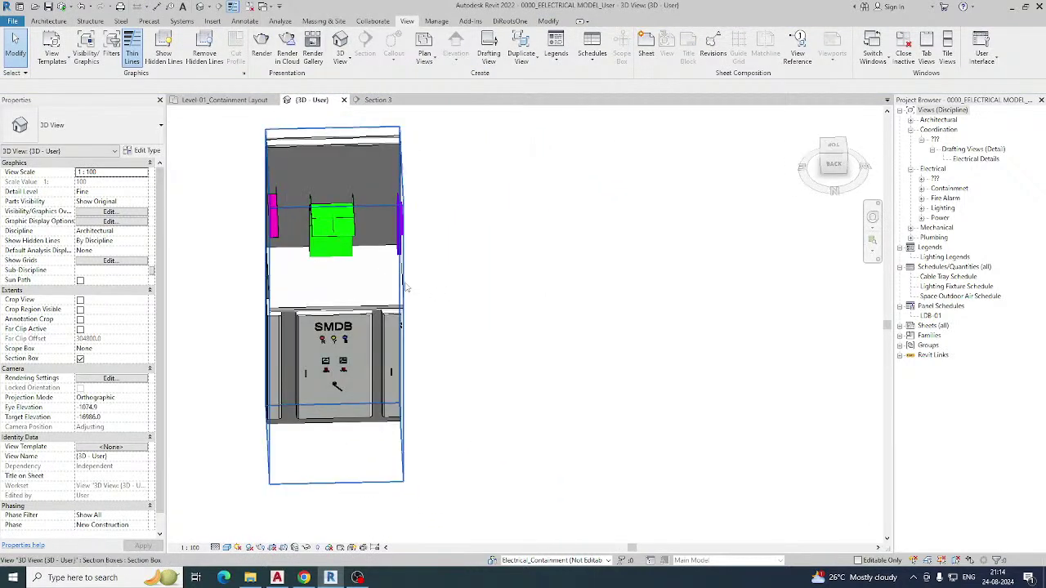
click(406, 288)
drag(402, 304, 552, 303)
shift+middle_drag(470, 327, 637, 265)
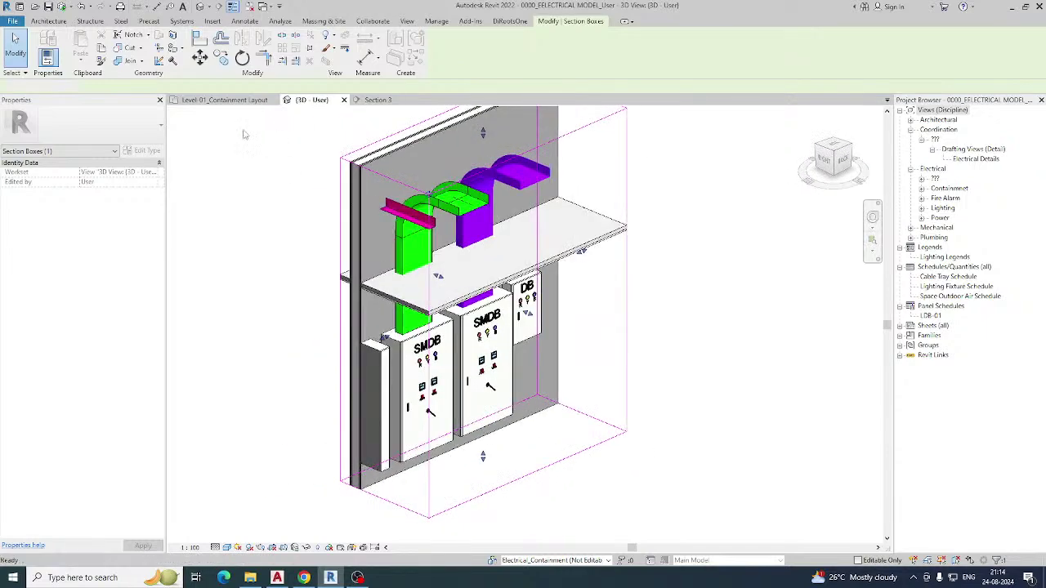
Move the Section 3 line in the containment plan so it looks onto the SMDB-03 tray, and open the section view.
click(225, 99)
click(530, 368)
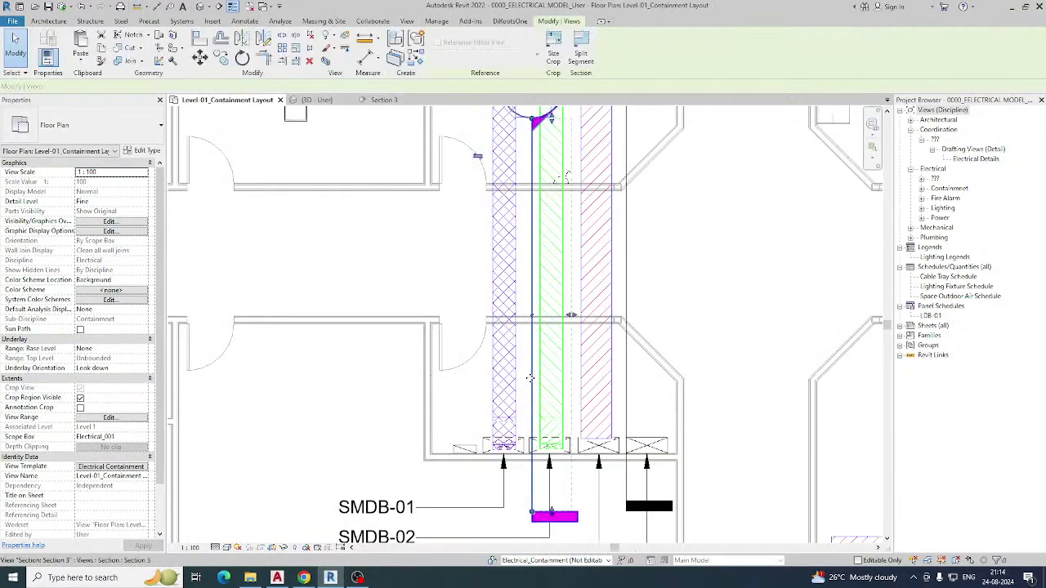
drag(534, 372, 574, 371)
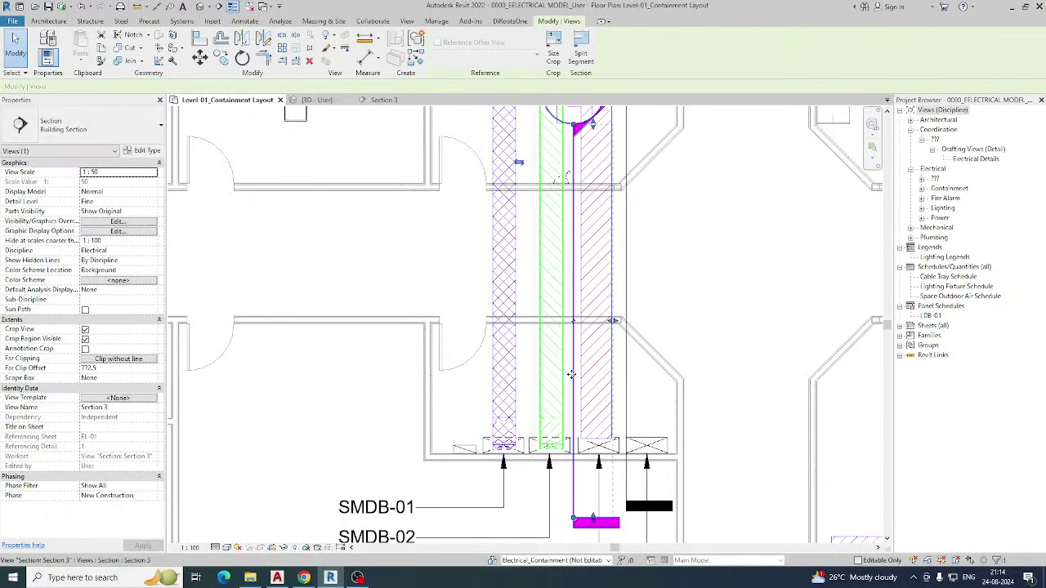
right_click(583, 236)
click(606, 152)
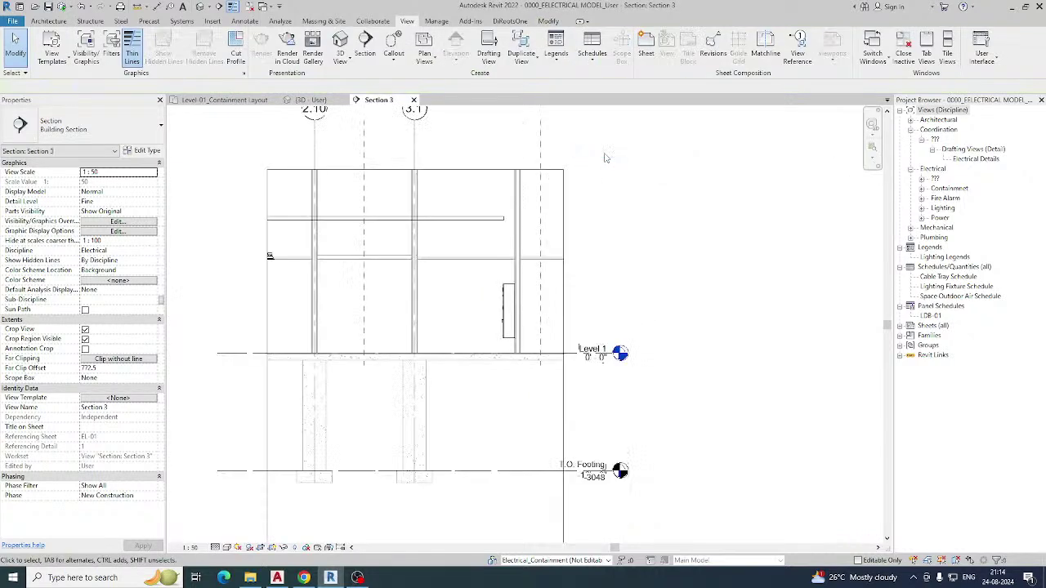
Draw a vertical drop from the SMDB-03 tray's end to the panel top and shift it slightly toward the wall, over the panel.
click(505, 219)
right_click(503, 219)
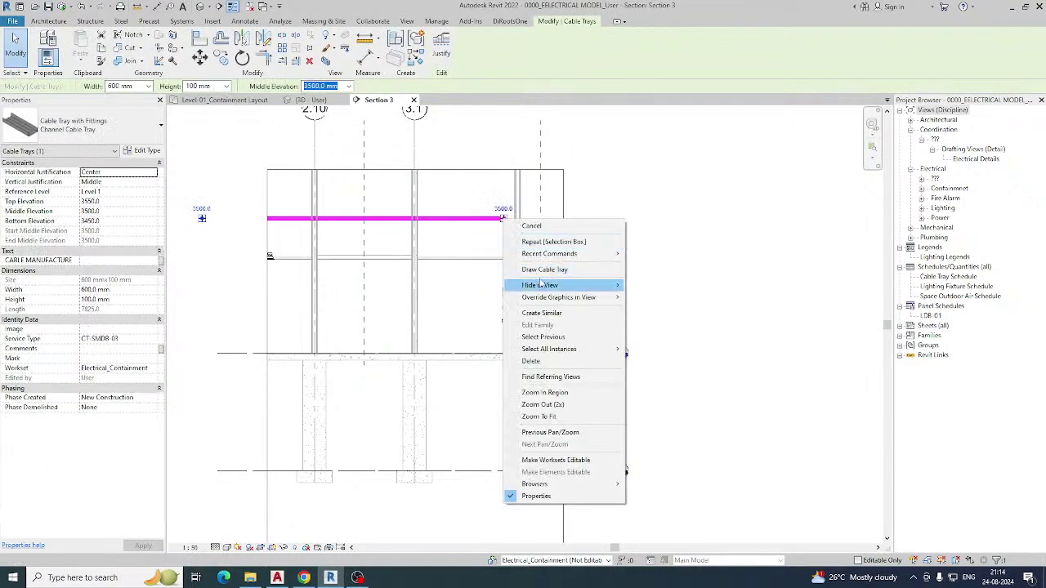
click(544, 269)
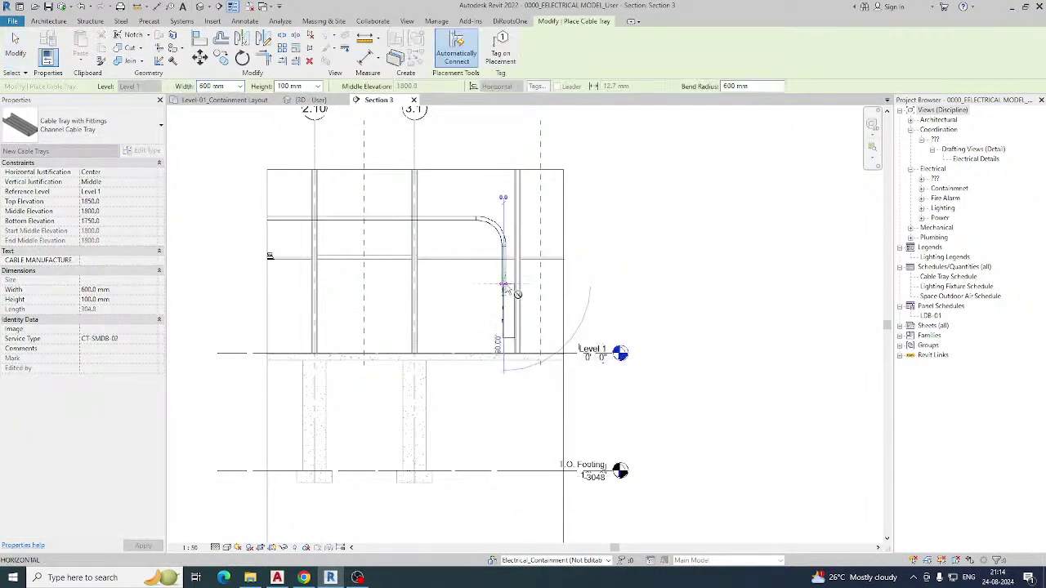
click(505, 286)
key(Escape)
key(Escape)
scroll(504, 286, up, 2)
click(505, 266)
drag(504, 272, 509, 275)
key(Escape)
scroll(462, 240, down, 2)
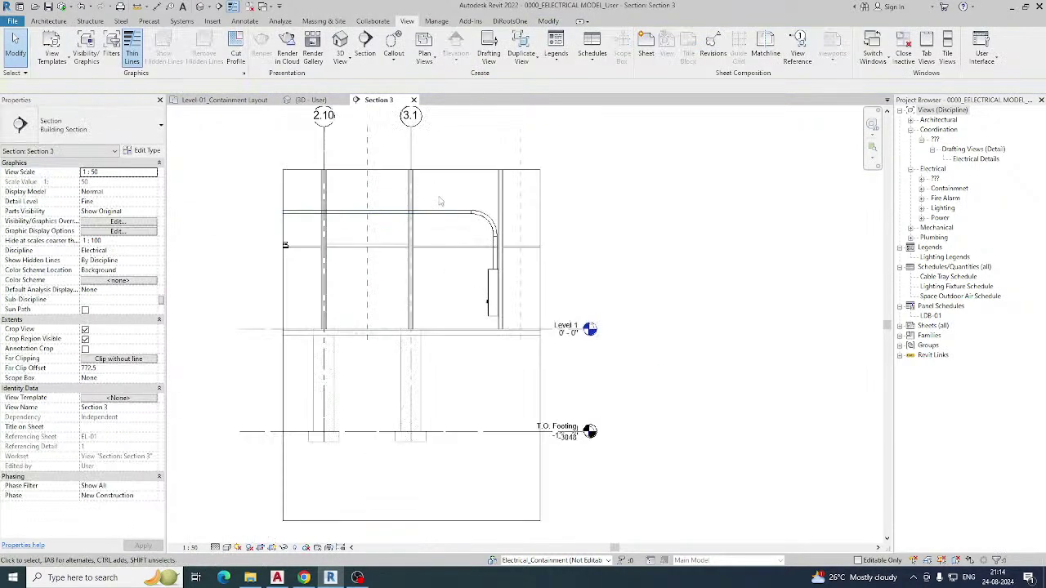
Isolate the SMDB-03 drop and panel in 3D, and widen the section box to include the neighbouring SMDB panels and the DB.
drag(521, 368, 520, 367)
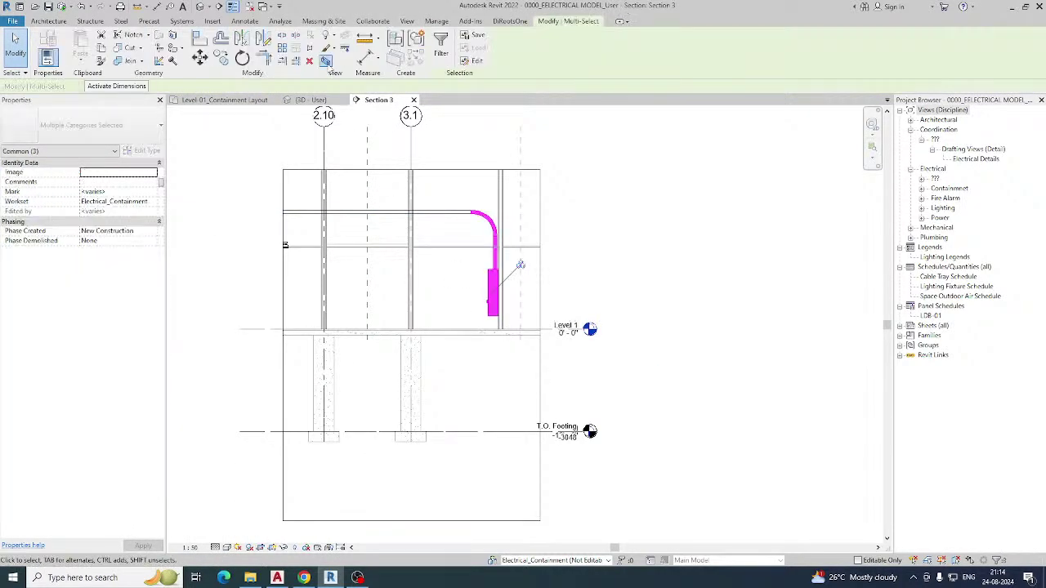
click(325, 61)
shift+middle_drag(604, 374, 528, 406)
key(Escape)
scroll(523, 369, down, 2)
click(523, 407)
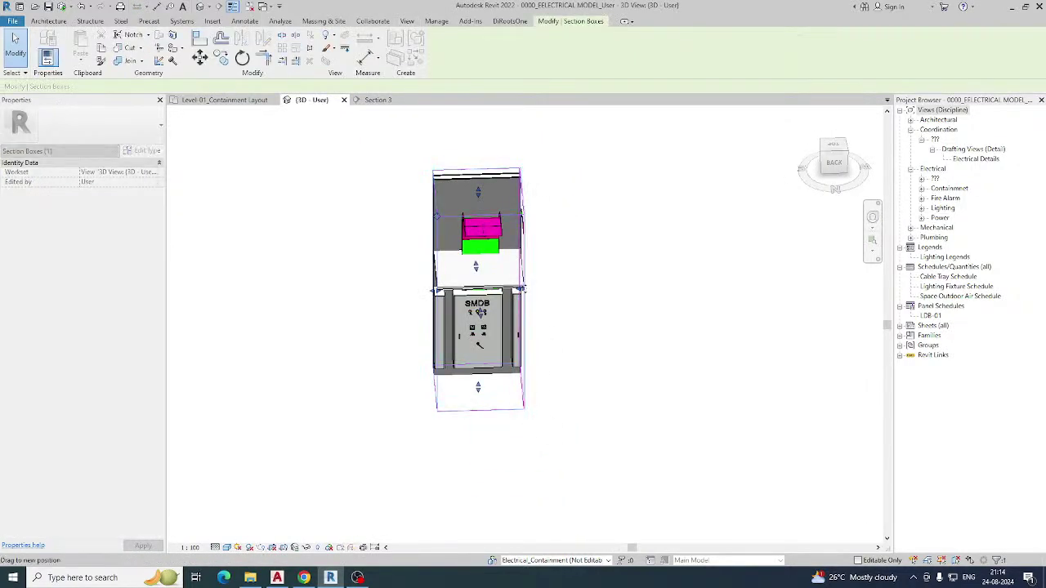
drag(523, 289, 732, 284)
shift+middle_drag(560, 358, 596, 369)
scroll(507, 289, up, 3)
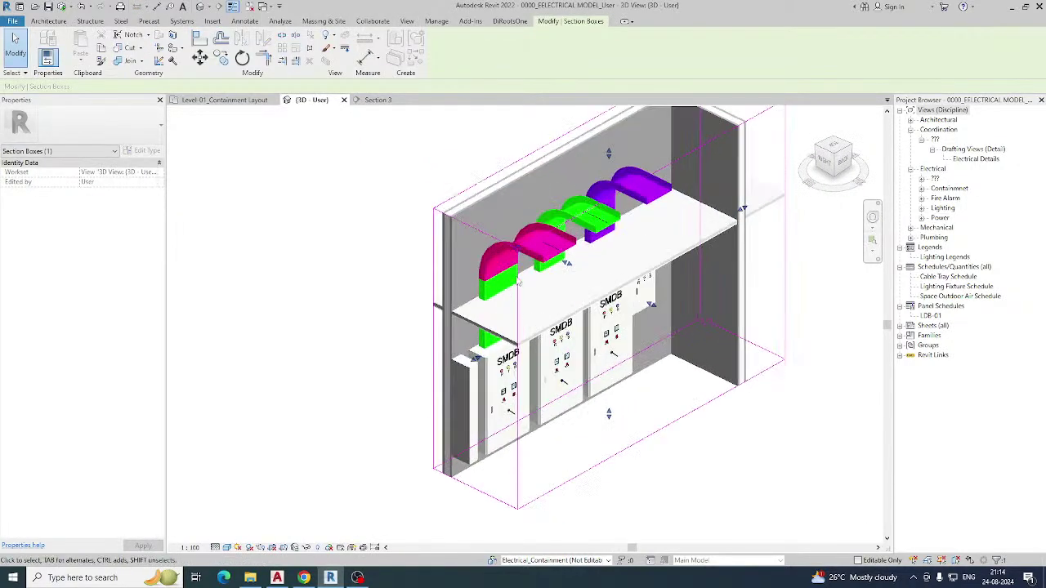
Set the Service Type of the SMDB-03 vertical drop to CT-SMDB-03 and check the colours of the drops in 3D.
click(468, 303)
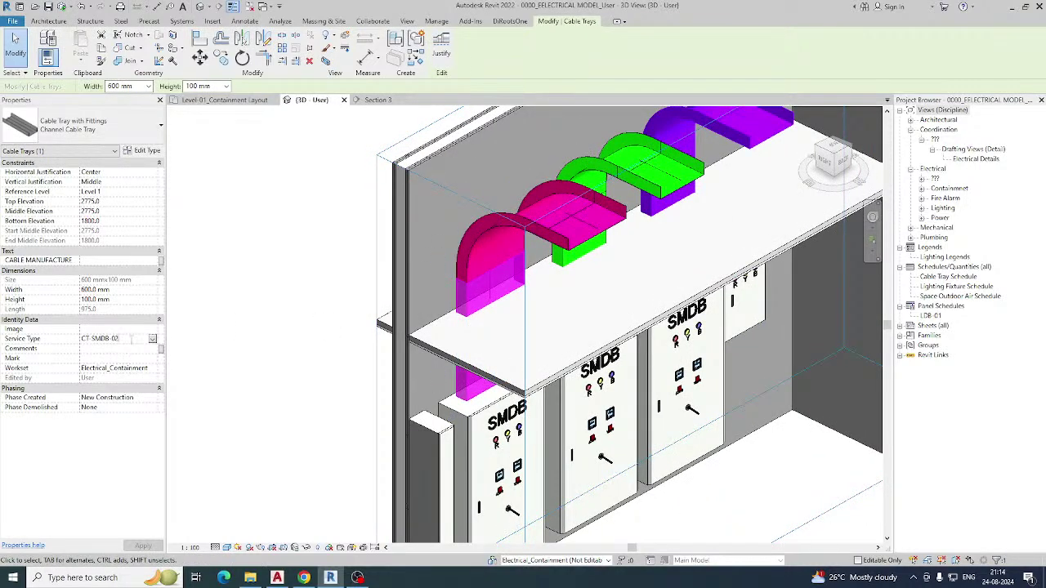
click(372, 431)
scroll(369, 430, down, 1)
scroll(441, 377, down, 3)
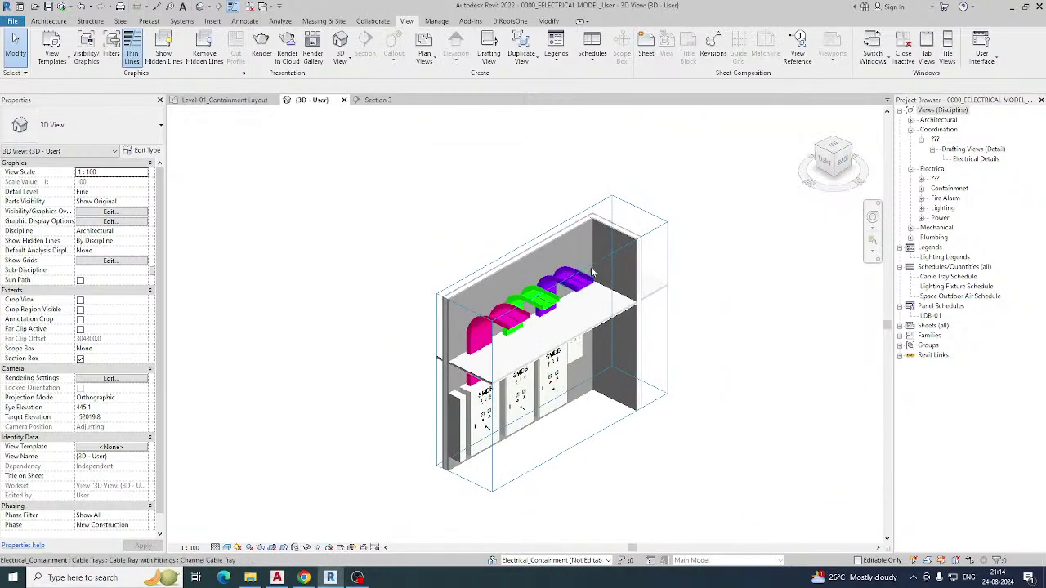
click(594, 368)
shift+middle_drag(594, 368, 359, 270)
In the containment plan, draw a 450 mm branch tray similar to the SMDB-01 tray, from it across the SMDB-02 and SMDB-03 trays.
click(234, 102)
scroll(470, 341, down, 2)
key(Escape)
mouse_move(503, 328)
middle_down()
mouse_move(379, 347)
mouse_move(445, 326)
middle_up()
scroll(410, 295, up, 1)
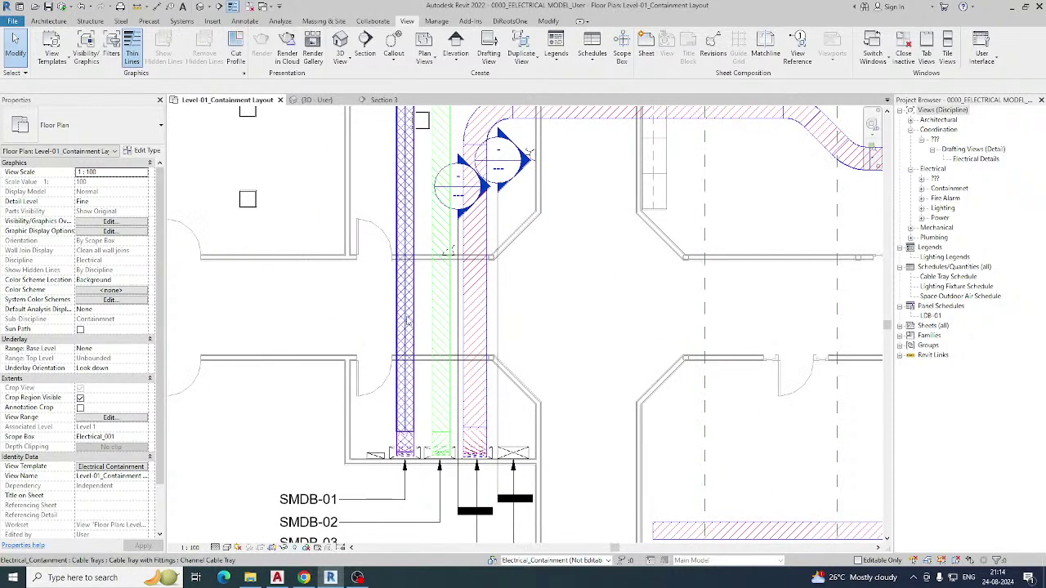
click(408, 319)
right_click(409, 319)
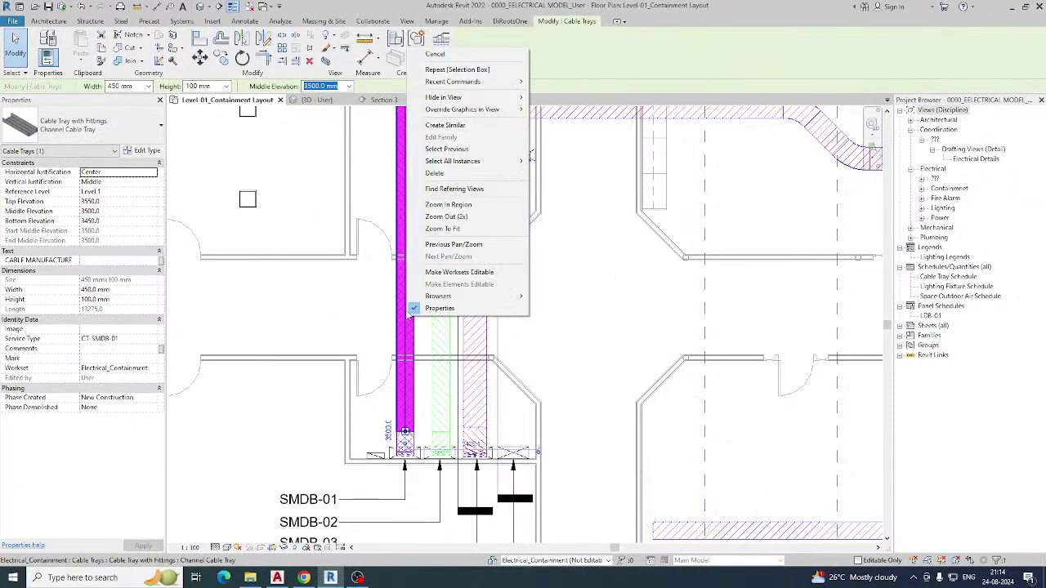
click(451, 126)
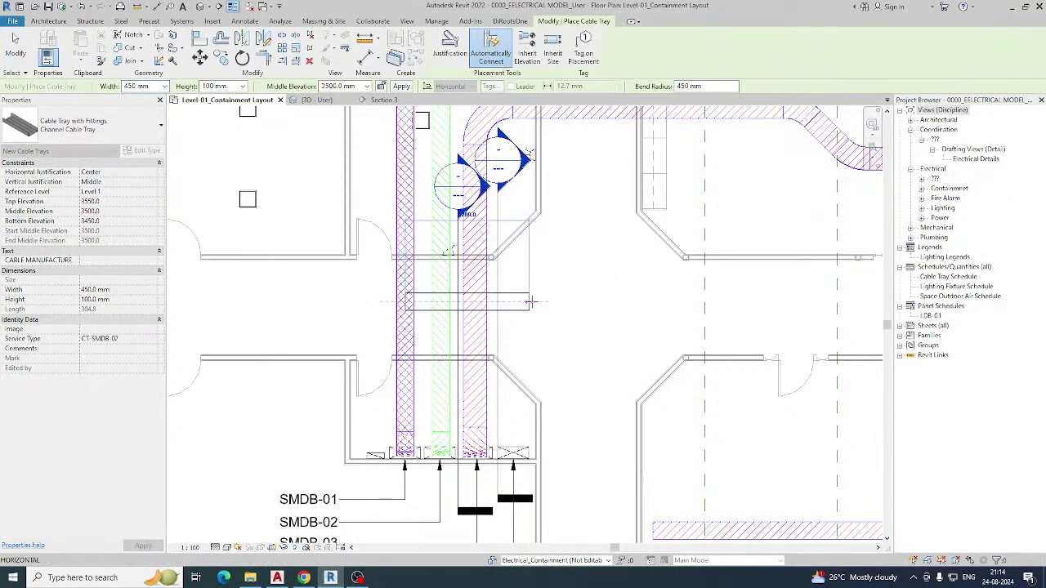
click(614, 302)
key(Escape)
scroll(457, 302, up, 1)
key(Escape)
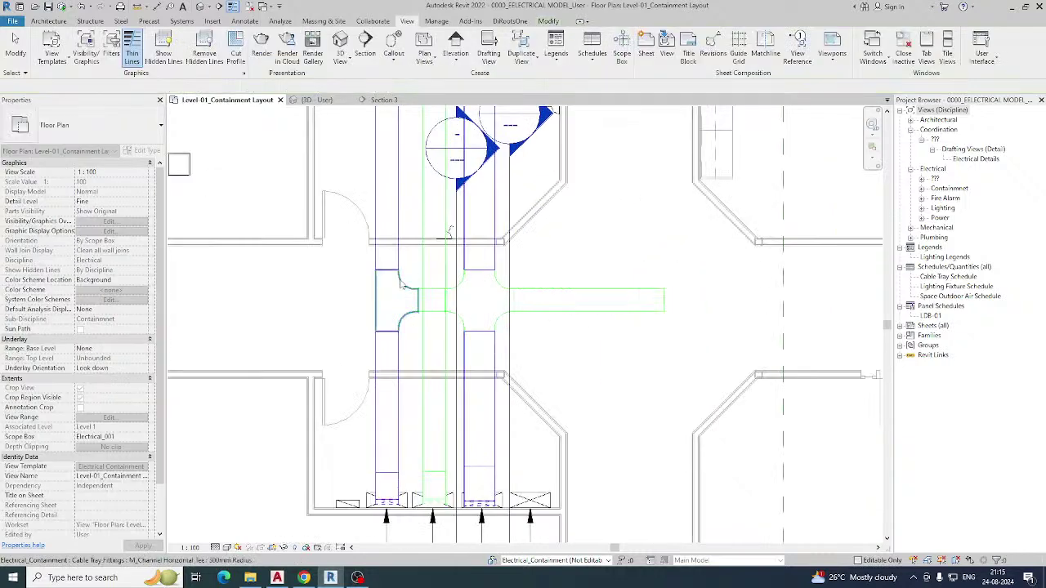
Delete the cross fitting on the SMDB-03 tray and the short branch piece between it and the tee.
click(465, 283)
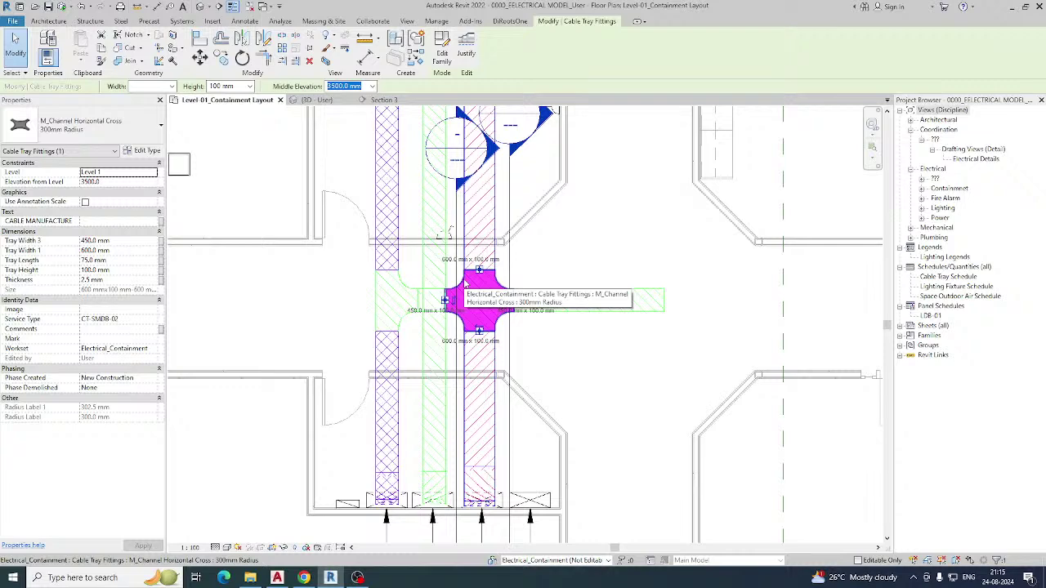
key(Delete)
middle_drag(470, 302, 474, 289)
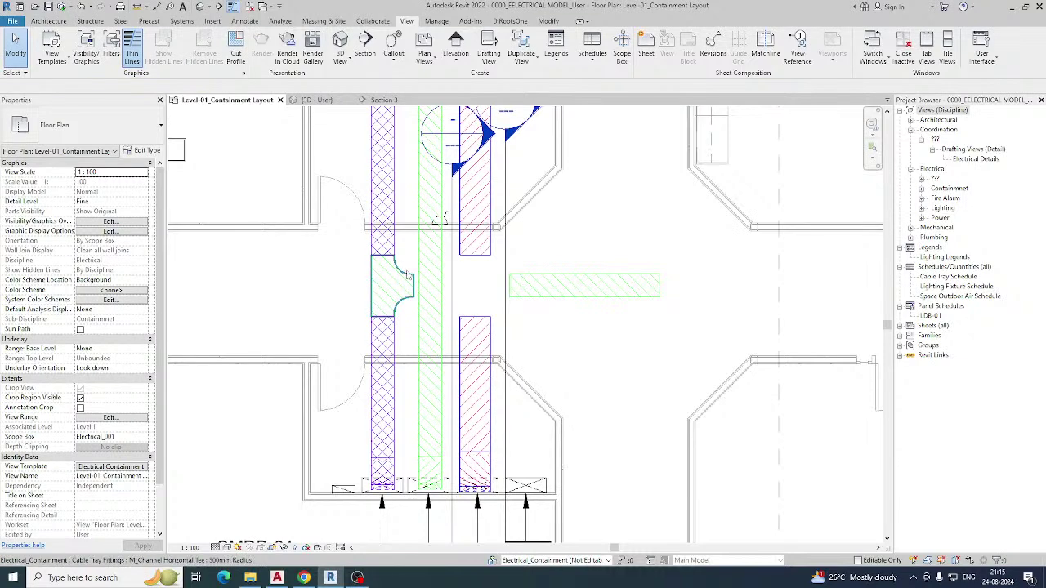
Set the Service Type of the horizontal tee on the SMDB-01 tray to CT-SMDB-01.
click(409, 276)
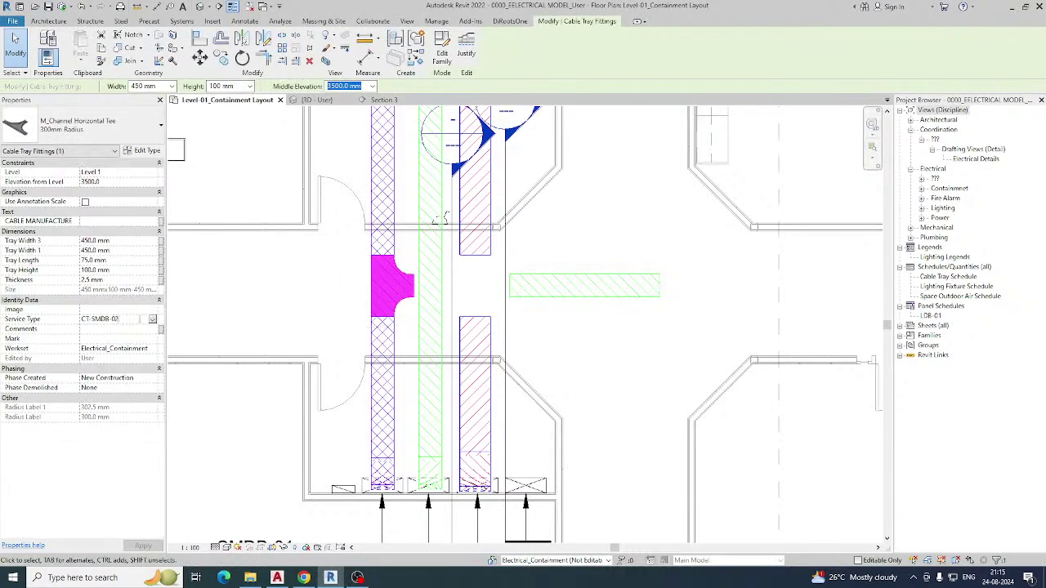
click(255, 323)
scroll(336, 312, down, 2)
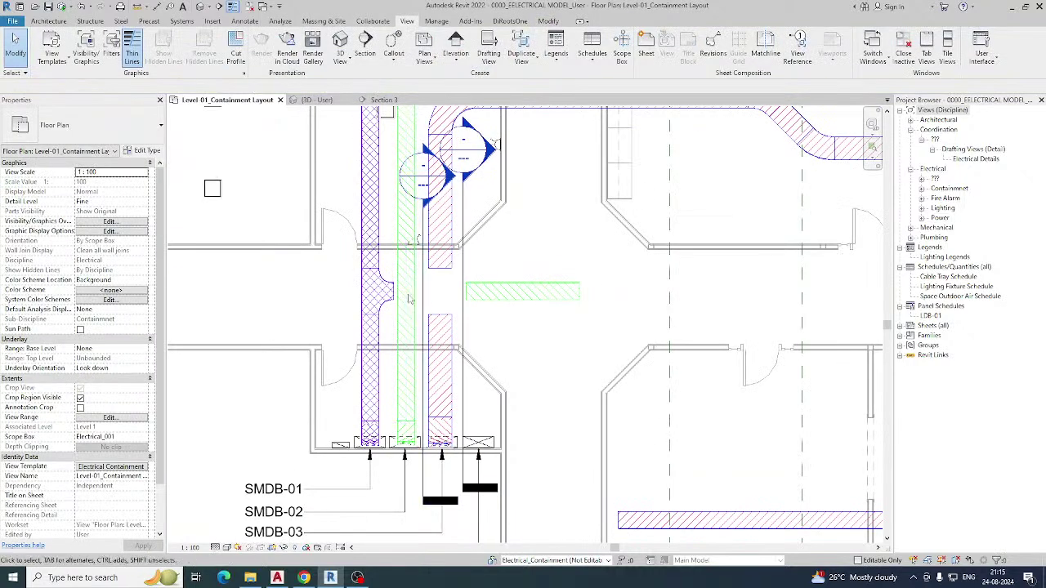
Split the SMDB-02 tray on both sides of the branch crossing and delete the segment in between.
key(l)
scroll(405, 269, up, 1)
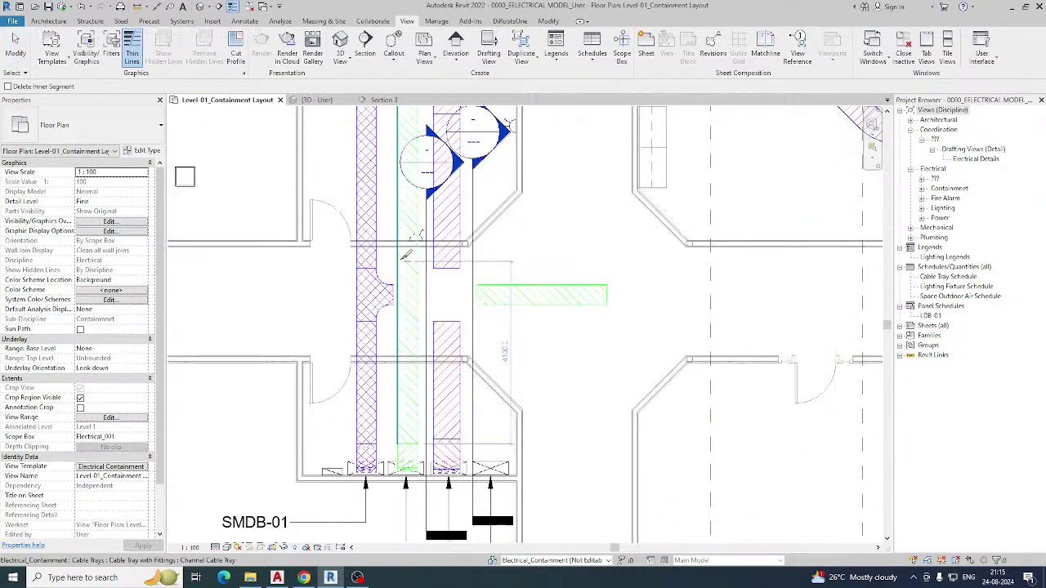
click(402, 260)
click(406, 307)
scroll(410, 299, up, 1)
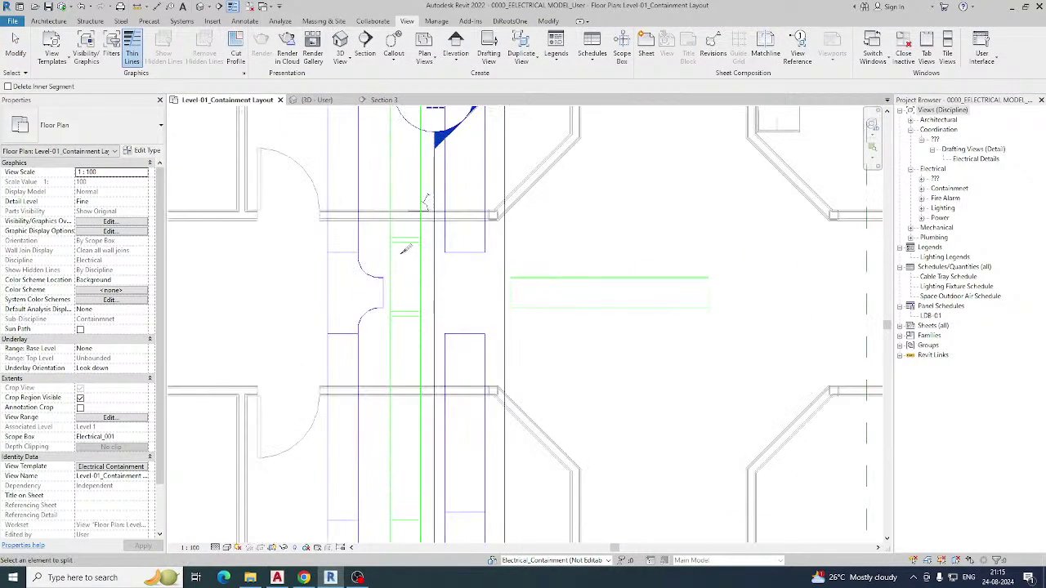
key(Escape)
click(429, 343)
key(Delete)
Set the branch tray's Service Type to CT-SMDB-01 and extend it back to connect to the SMDB-01 tee.
click(532, 307)
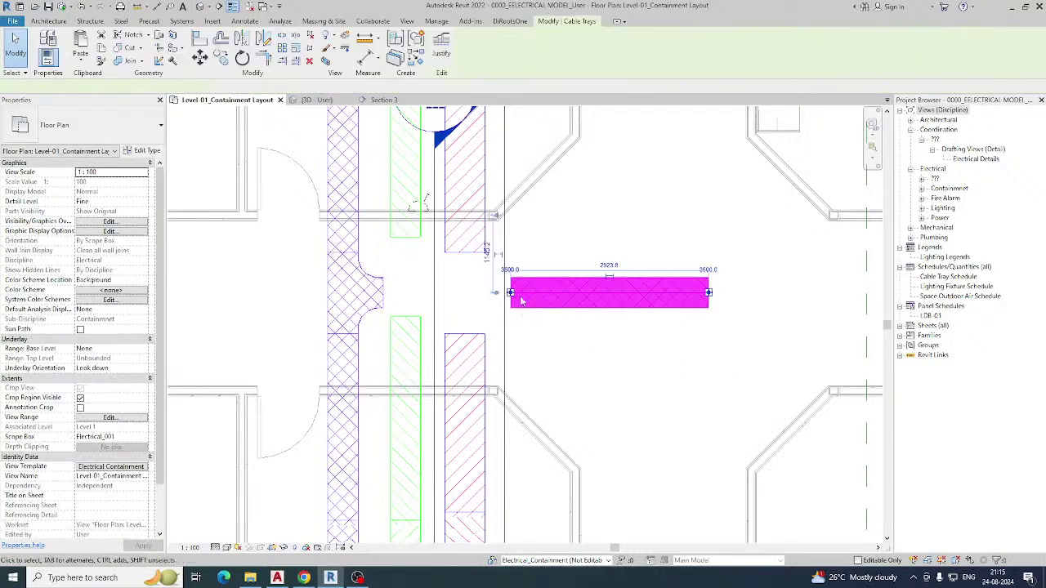
drag(511, 291, 384, 294)
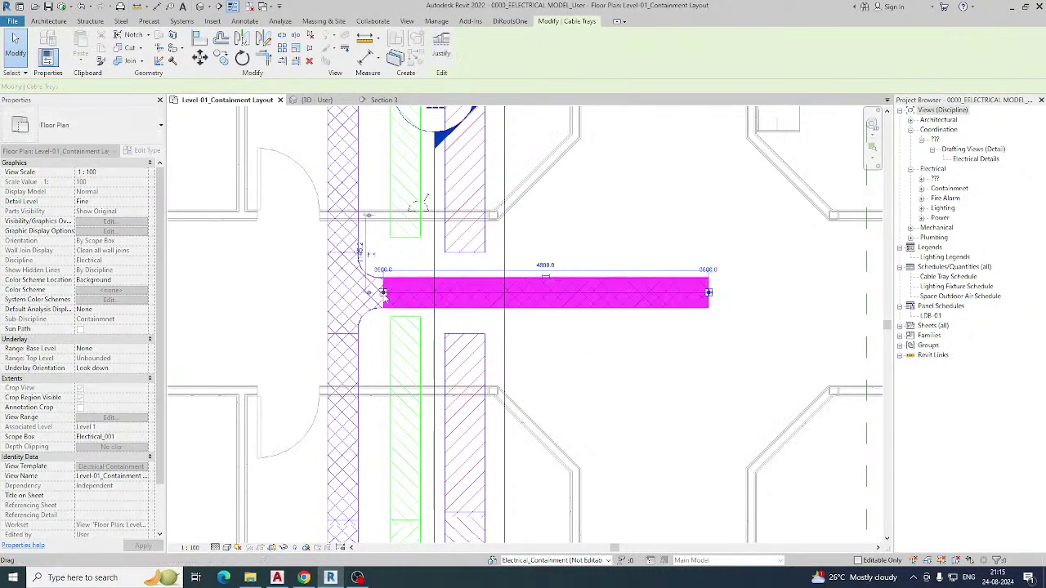
key(Escape)
scroll(457, 330, down, 5)
scroll(457, 299, up, 3)
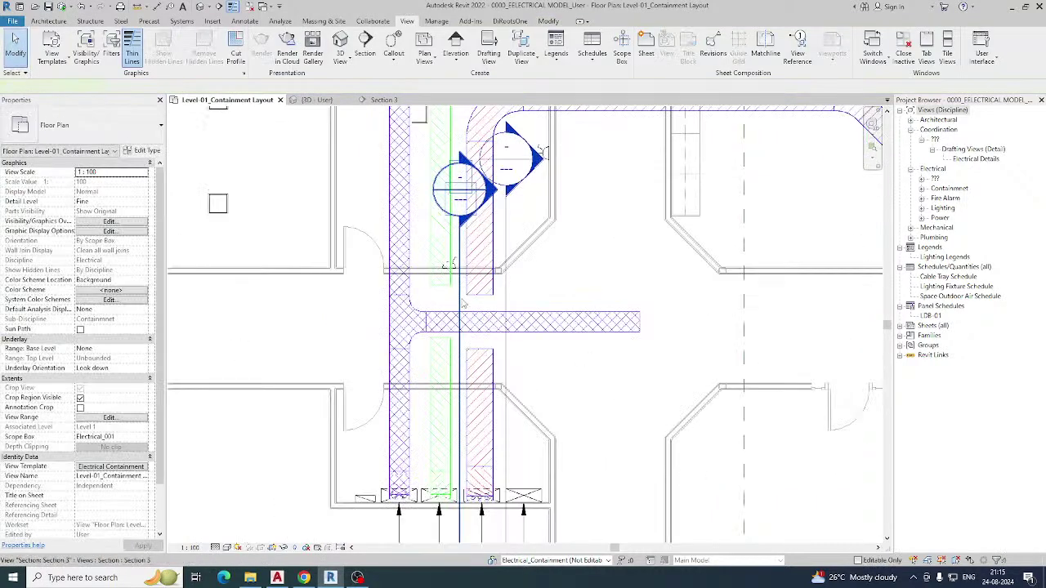
Move the Section 3 line beside the SMDB-02 tray, adjust its depth to cover that tray, and open the section view.
click(460, 302)
drag(460, 303, 422, 296)
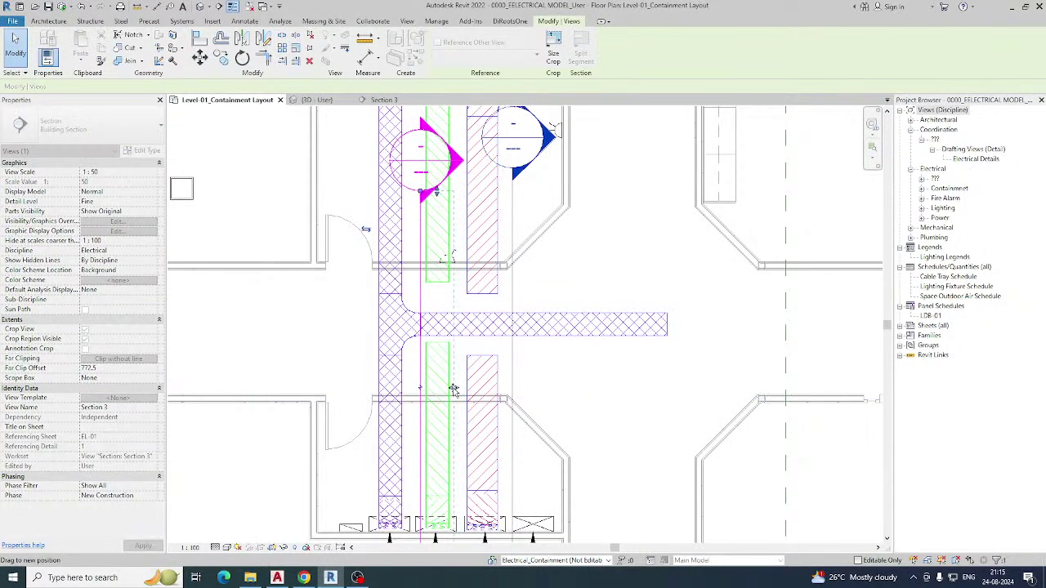
right_click(424, 303)
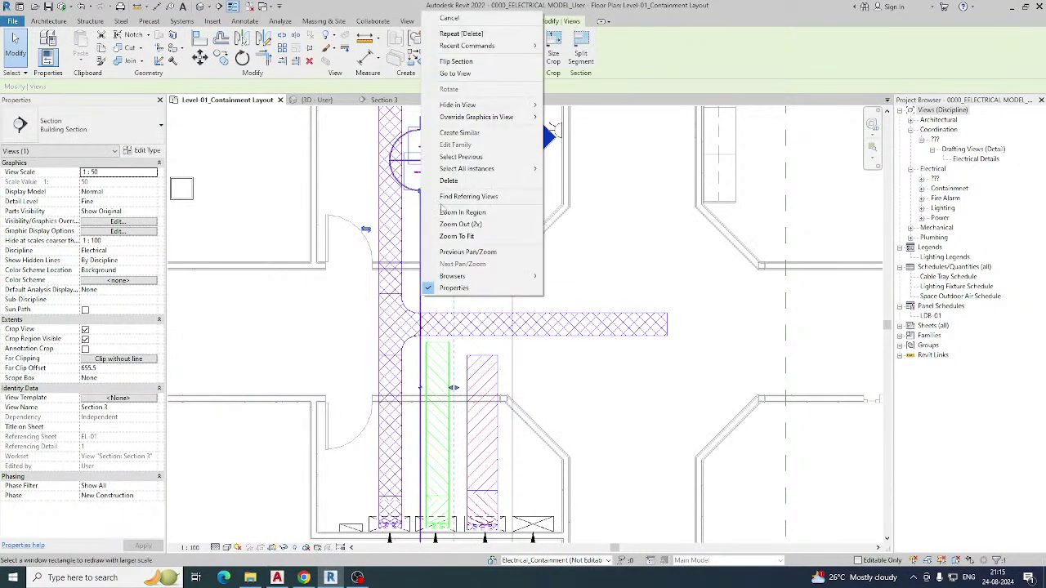
click(454, 74)
scroll(452, 241, up, 3)
middle_drag(452, 241, 454, 233)
scroll(391, 217, up, 1)
middle_drag(391, 217, 439, 272)
Raise the SMDB-02 tray segment on the far side of the crossing from the panel to a middle elevation of 3840 mm.
click(397, 239)
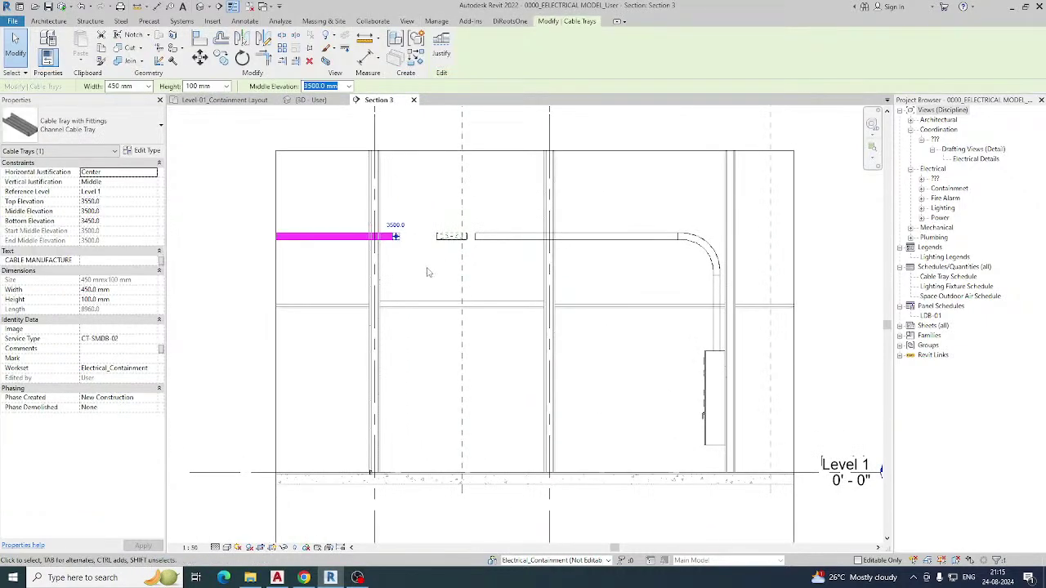
key(Up)
key(Up)
key(Up)
key(Up)
key(Up)
key(Up)
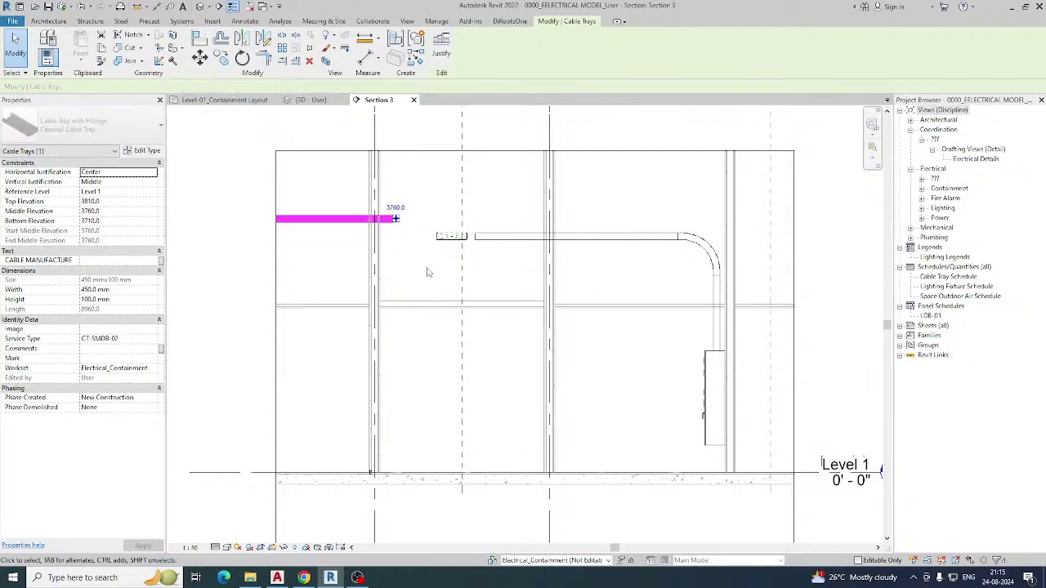
key(Up)
key(Up)
key(Up)
click(427, 272)
Shorten the lower SMDB-02 tray toward the panel and extend the raised tray over the crossing branch.
scroll(481, 243, up, 2)
click(487, 237)
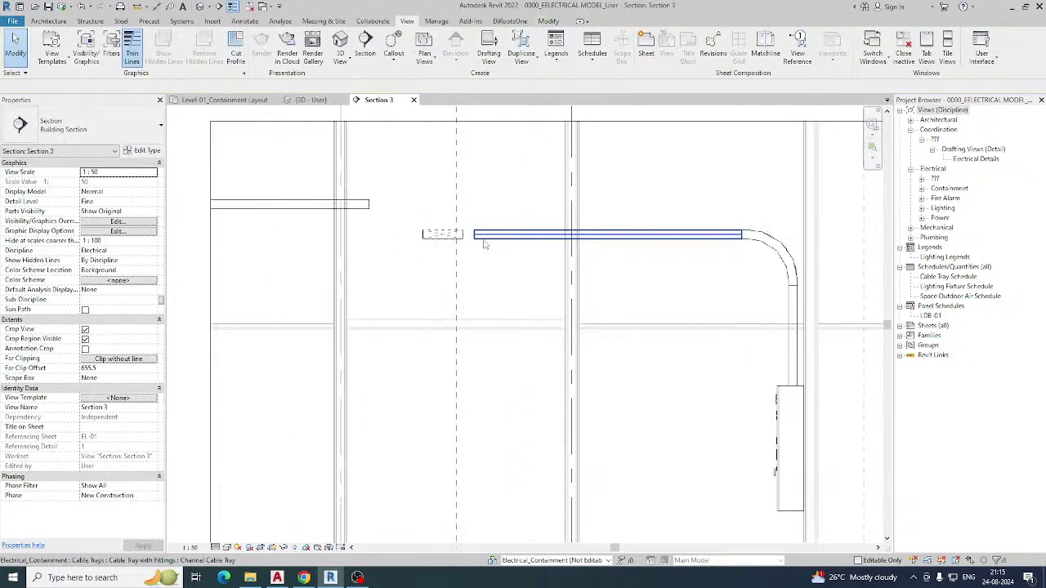
drag(474, 234, 515, 235)
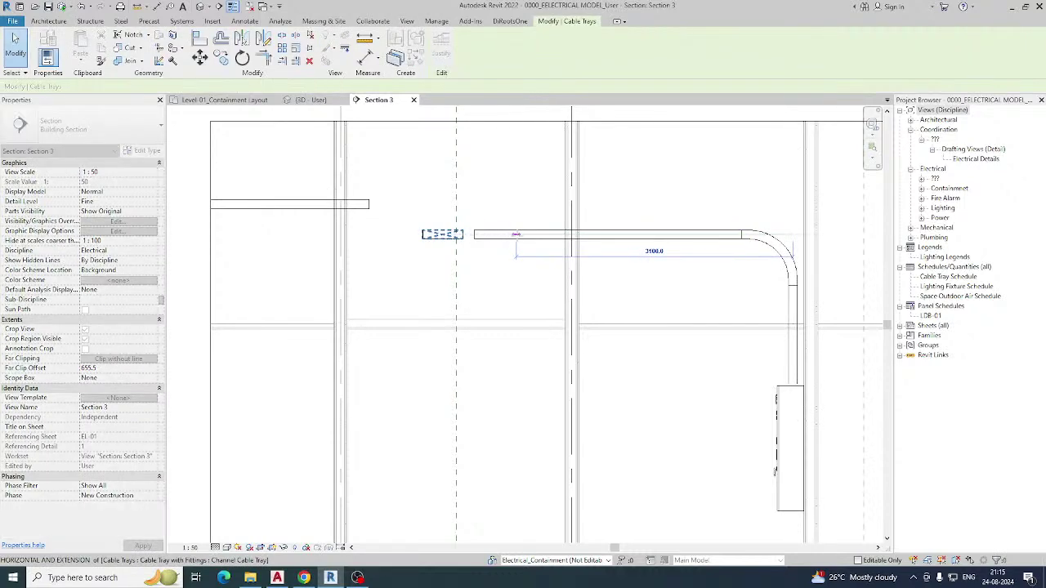
click(409, 234)
click(369, 207)
drag(369, 205, 462, 204)
Draw a sloping tray down from the raised SMDB-02 tray's end and trim it to join the lower tray.
right_click(462, 204)
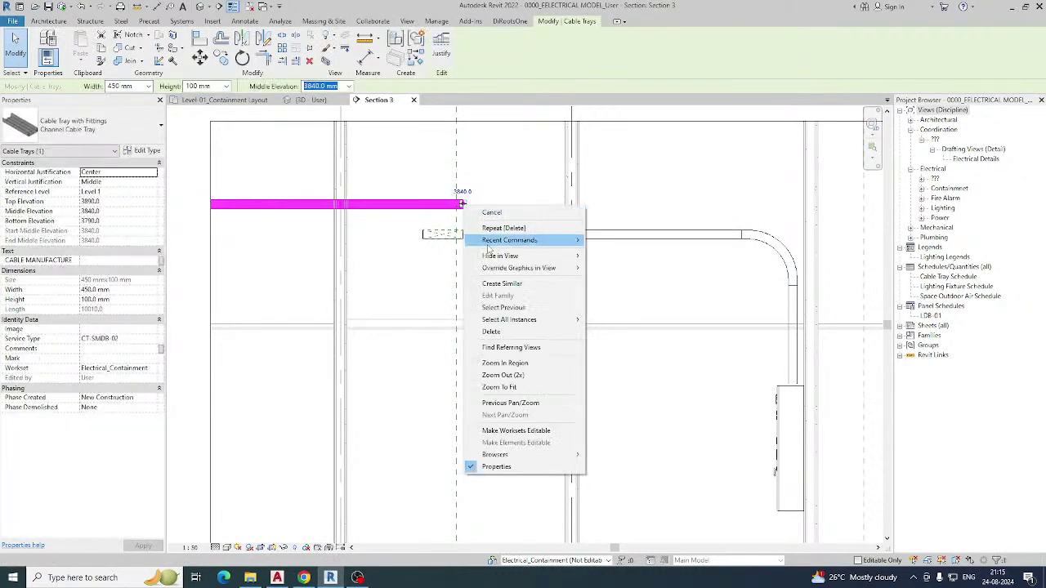
click(502, 283)
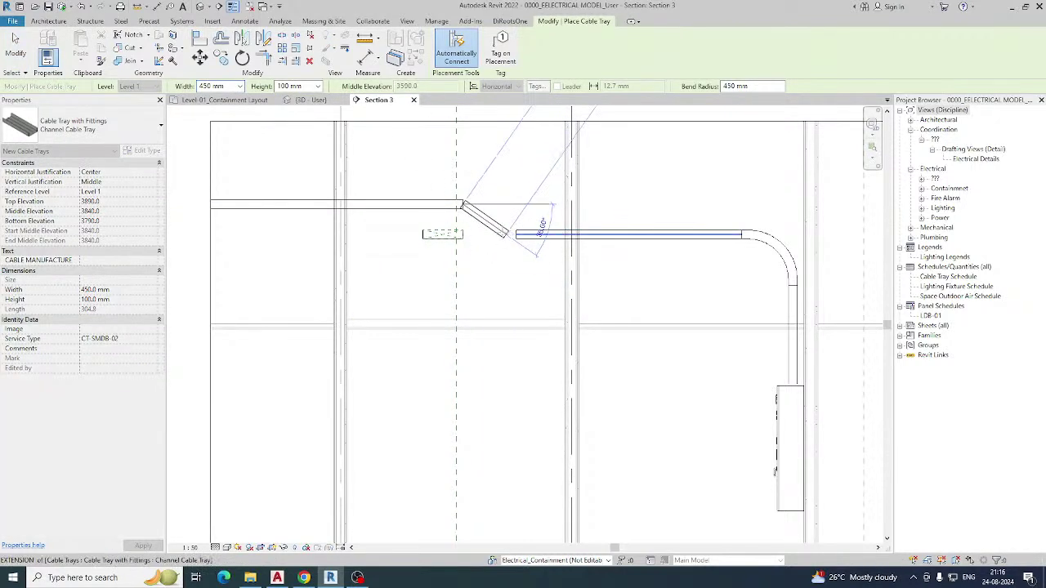
key(Escape)
scroll(512, 237, up, 2)
key(t)
key(r)
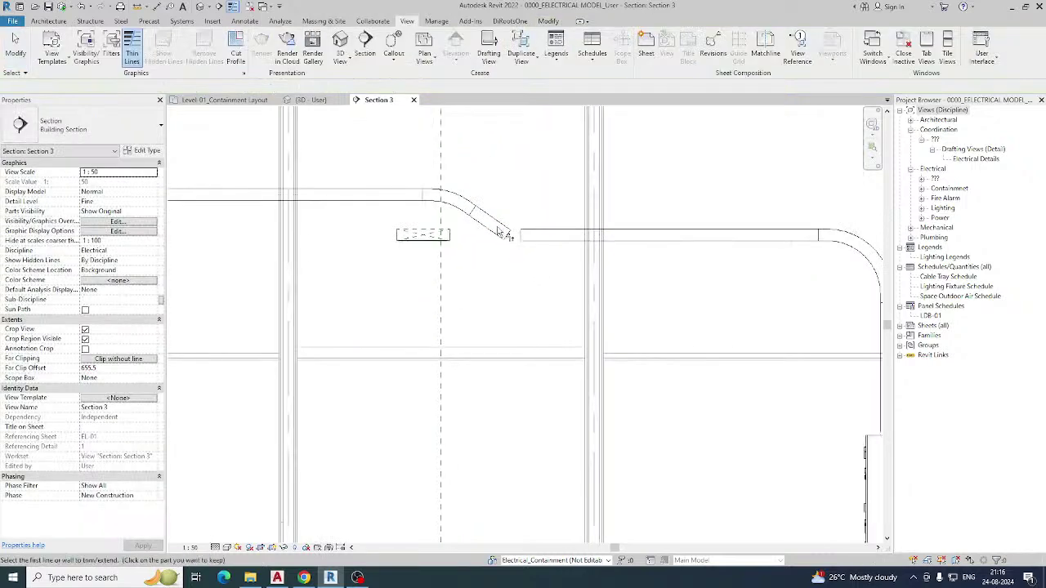
click(535, 235)
key(Escape)
Join the sloping SMDB-02 tray to the lower tray and inspect the whole connected run in the 3D view.
click(539, 237)
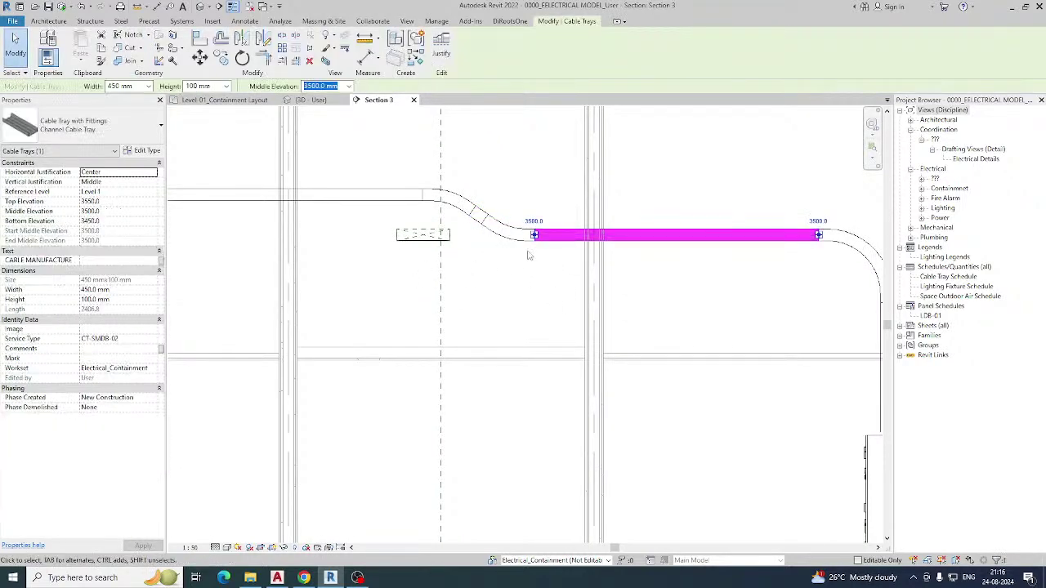
key(Tab)
click(563, 246)
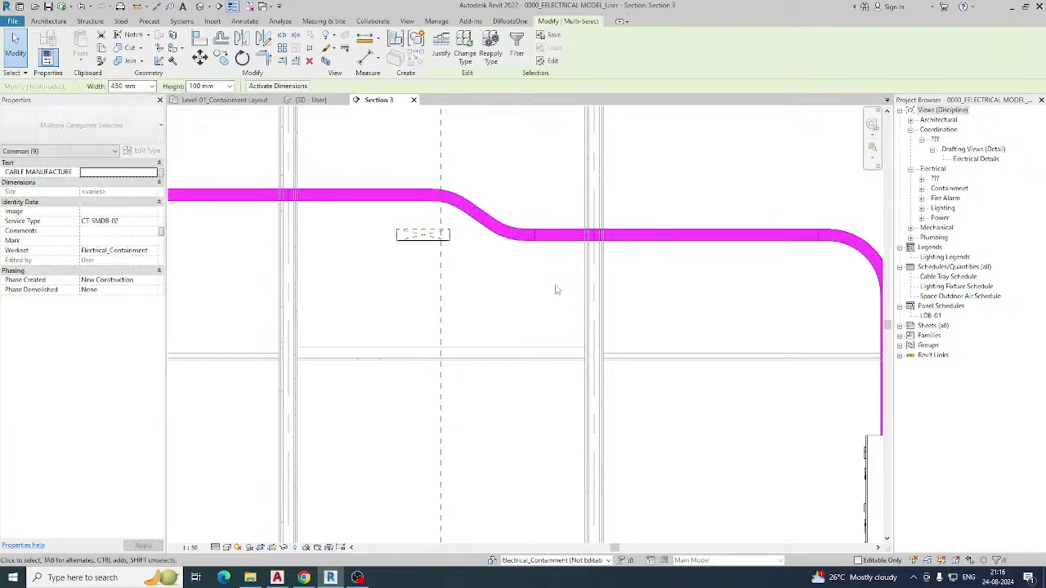
click(326, 63)
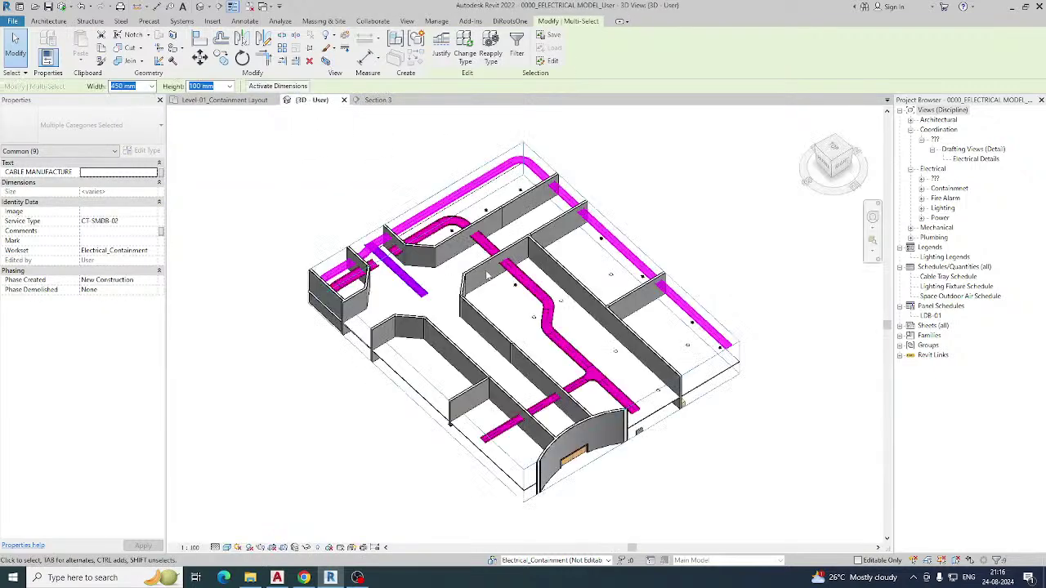
shift+middle_drag(434, 326, 676, 276)
middle_drag(677, 276, 537, 288)
shift+middle_drag(474, 317, 562, 398)
scroll(490, 319, up, 2)
key(Escape)
click(632, 456)
key(Escape)
Set the SMDB-03 tray segment on the far side of the crossing to the SMDB-02 tray's 3840 mm middle elevation.
click(600, 424)
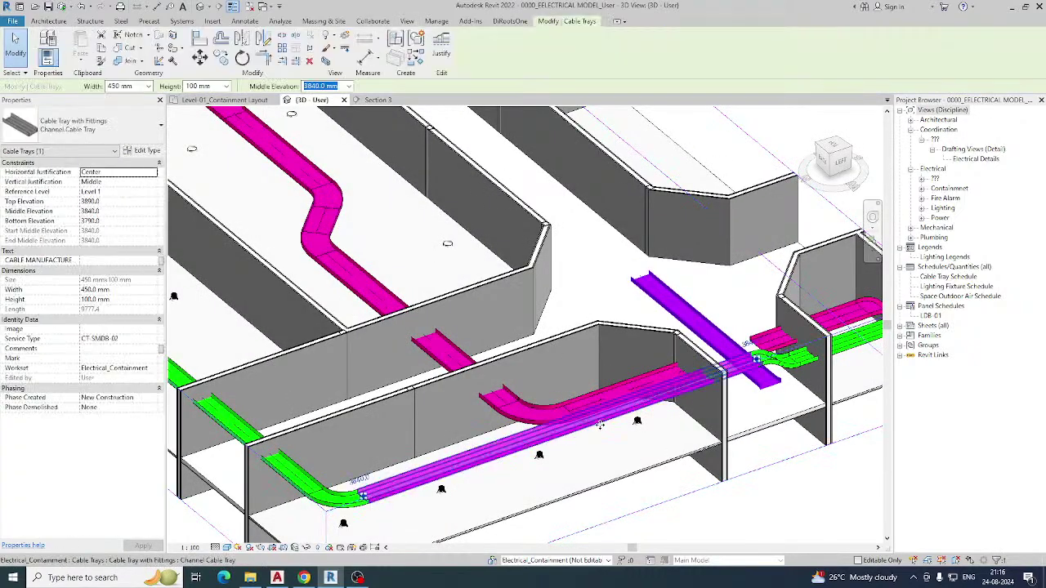
right_click(321, 86)
click(348, 122)
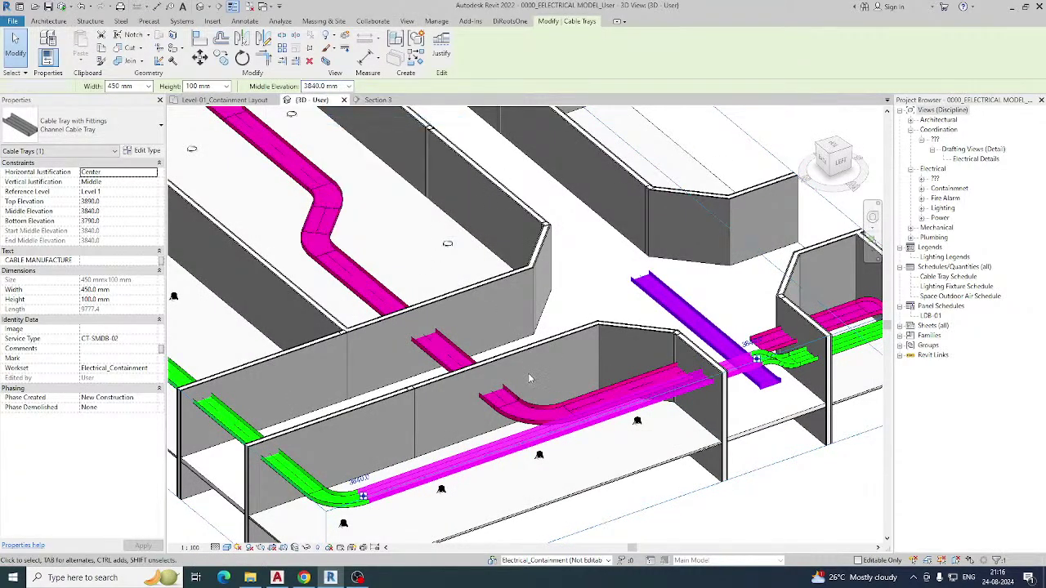
key(Escape)
click(594, 396)
click(322, 86)
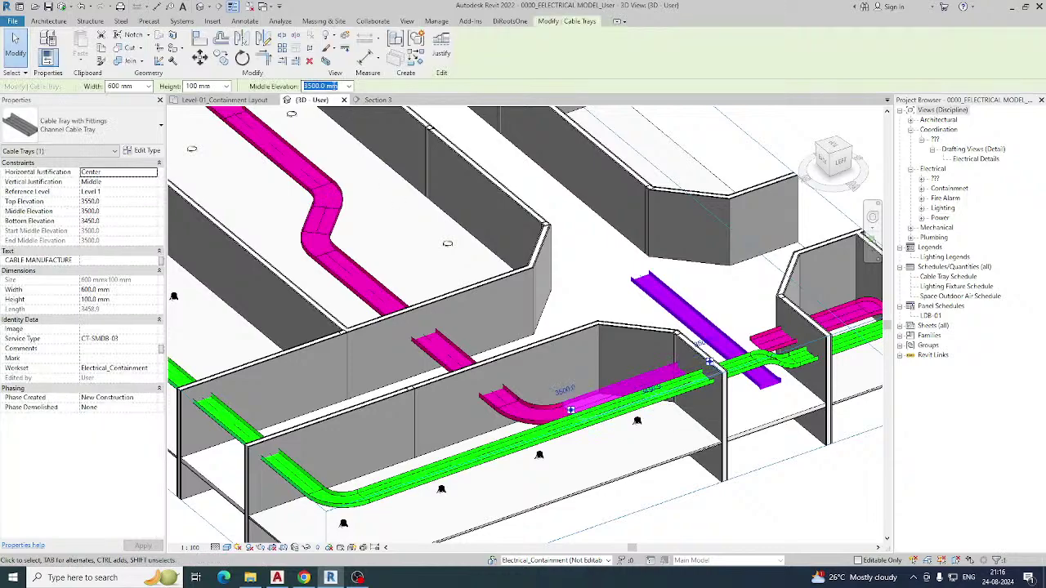
right_click(332, 86)
click(362, 134)
click(707, 281)
In the top 3D view, extend the raised SMDB-03 tray over the crossing branch to join the lower SMDB-03 tray.
shift+middle_drag(707, 282, 645, 214)
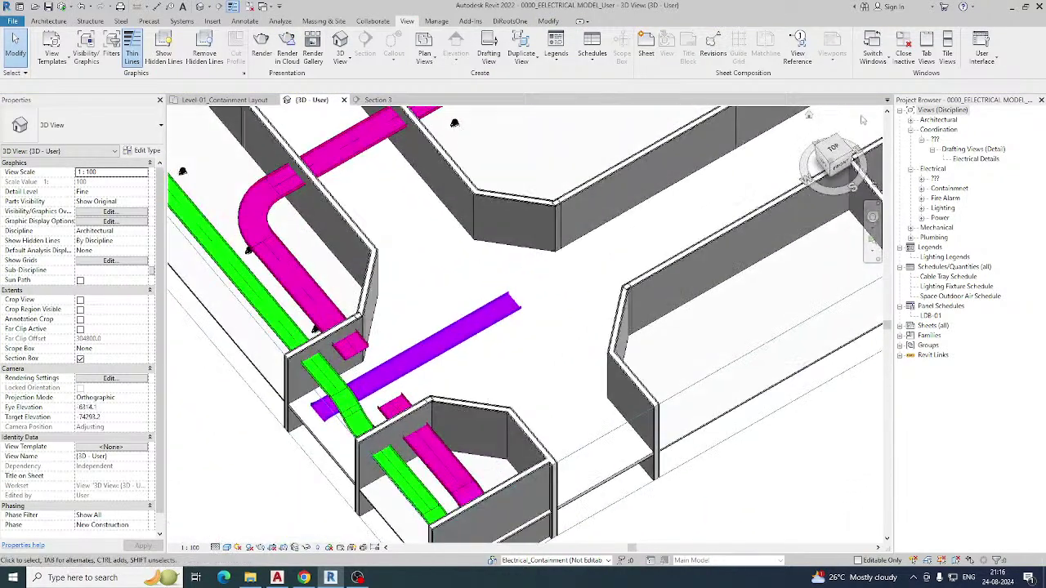
click(833, 151)
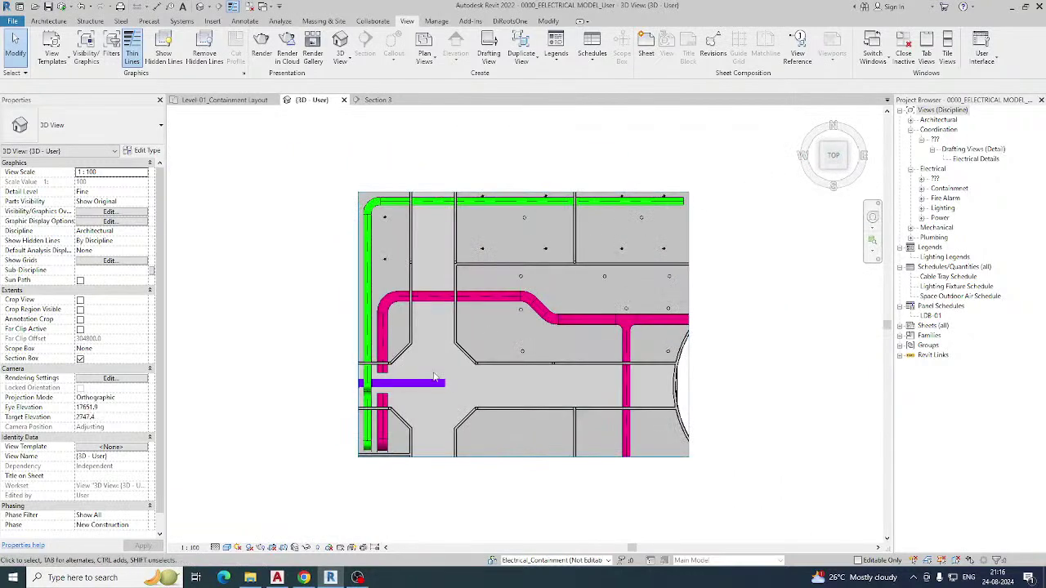
scroll(402, 381, up, 2)
scroll(405, 358, up, 2)
click(403, 344)
drag(397, 350, 397, 405)
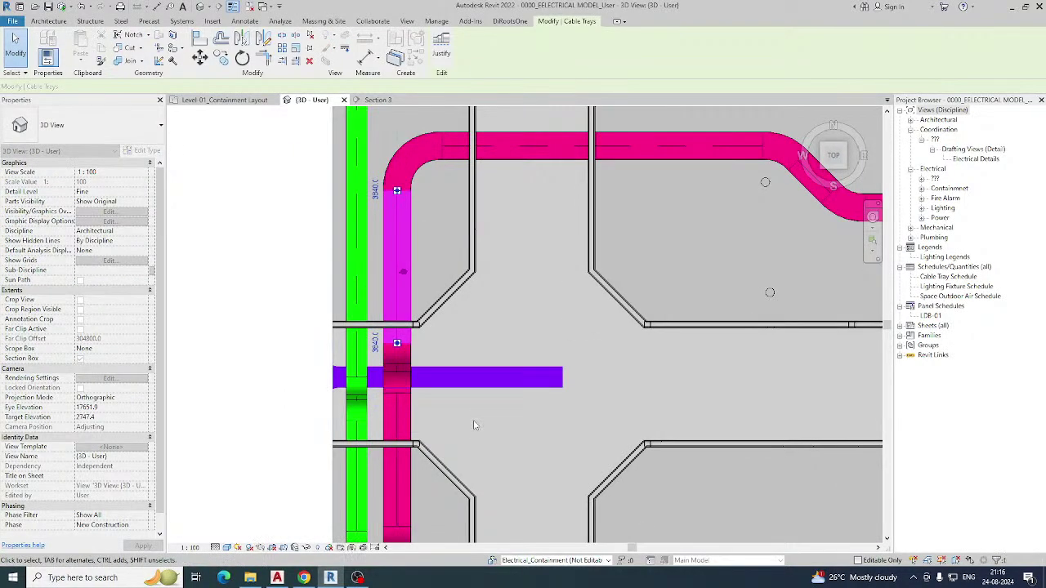
click(474, 425)
Narrow the 3D section box to the SMDB-02 and SMDB-03 trays at the crossing and view it from the right side.
shift+middle_drag(494, 431, 520, 330)
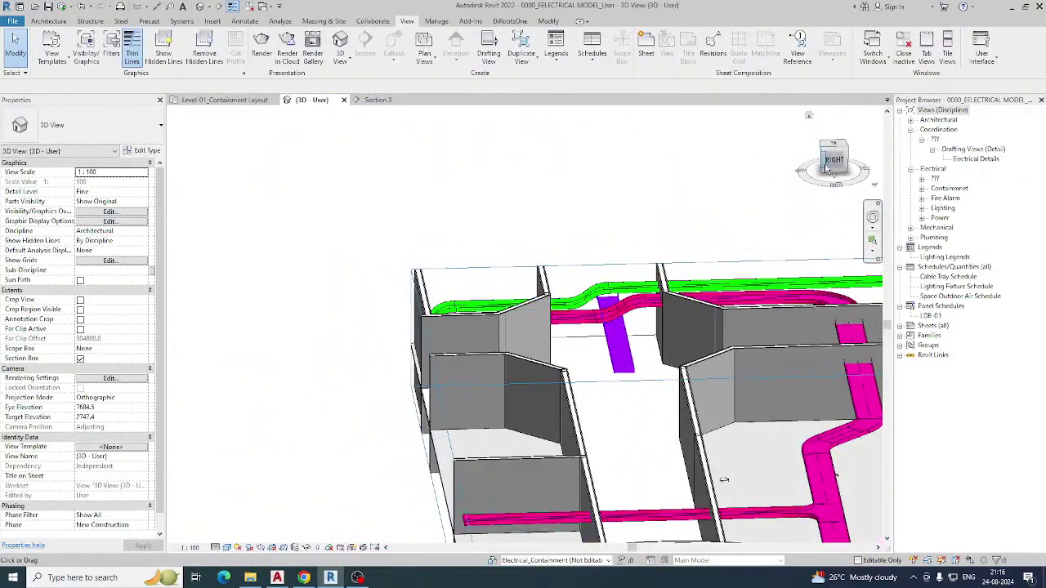
click(828, 169)
shift+middle_drag(787, 421, 712, 462)
click(634, 475)
drag(480, 451, 649, 310)
shift+middle_drag(689, 263, 762, 198)
click(831, 159)
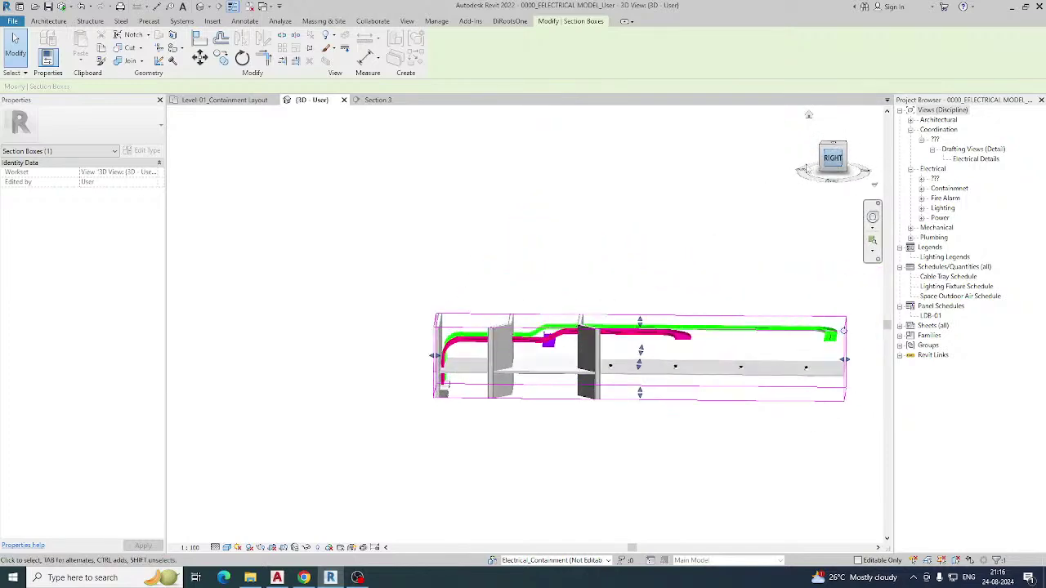
Move the sloping SMDB-03 tray piece clear of the crossing branch, in line with the SMDB-02 slope.
scroll(441, 317, up, 4)
scroll(365, 284, up, 1)
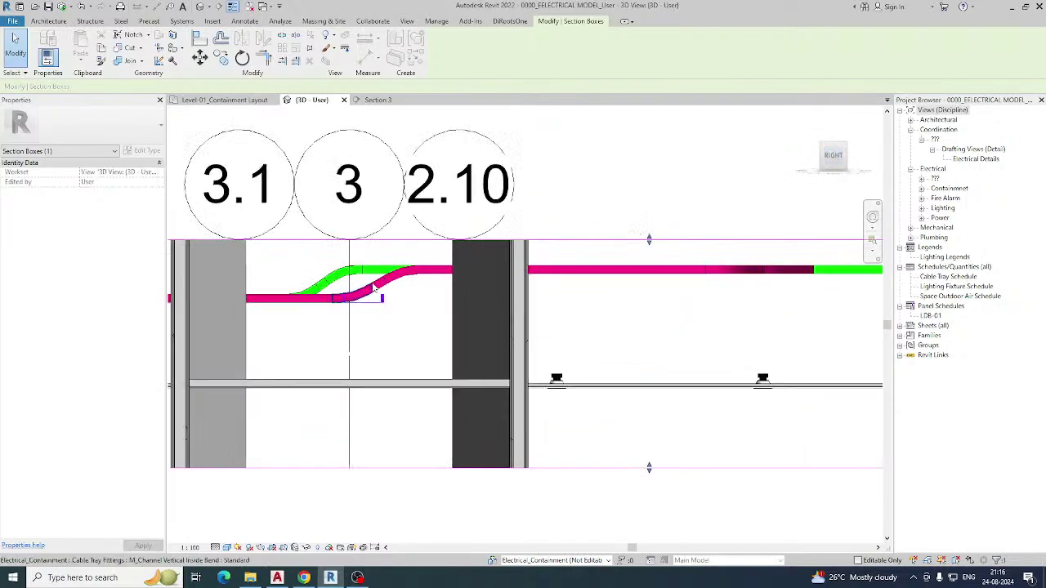
click(375, 285)
drag(378, 282, 375, 286)
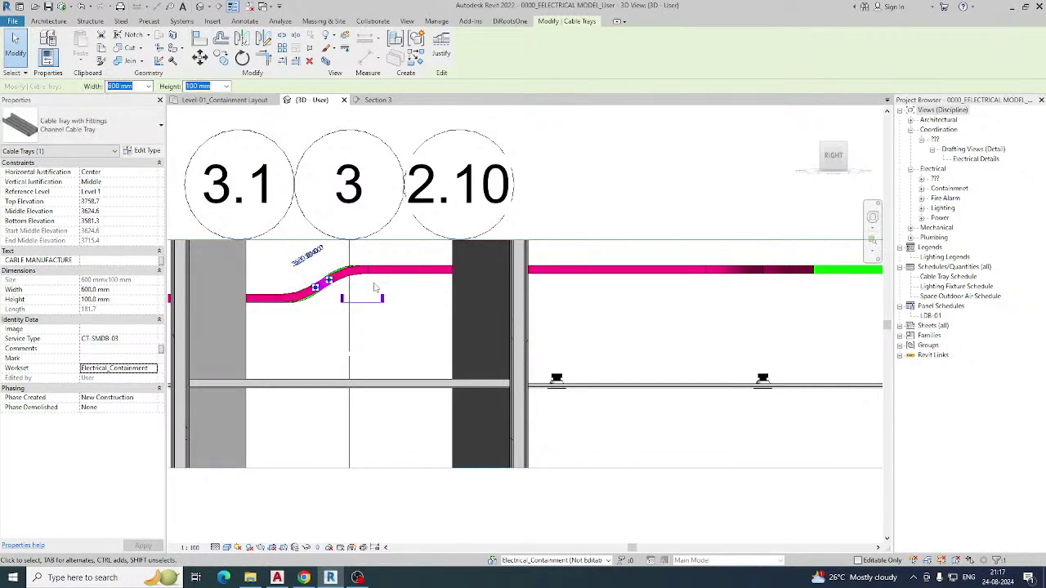
Inspect both raised trays over the crossing and widen the section box again to include the rest of the floor.
scroll(404, 317, down, 1)
shift+middle_drag(404, 317, 533, 437)
click(408, 358)
scroll(408, 358, down, 1)
shift+middle_drag(406, 356, 458, 380)
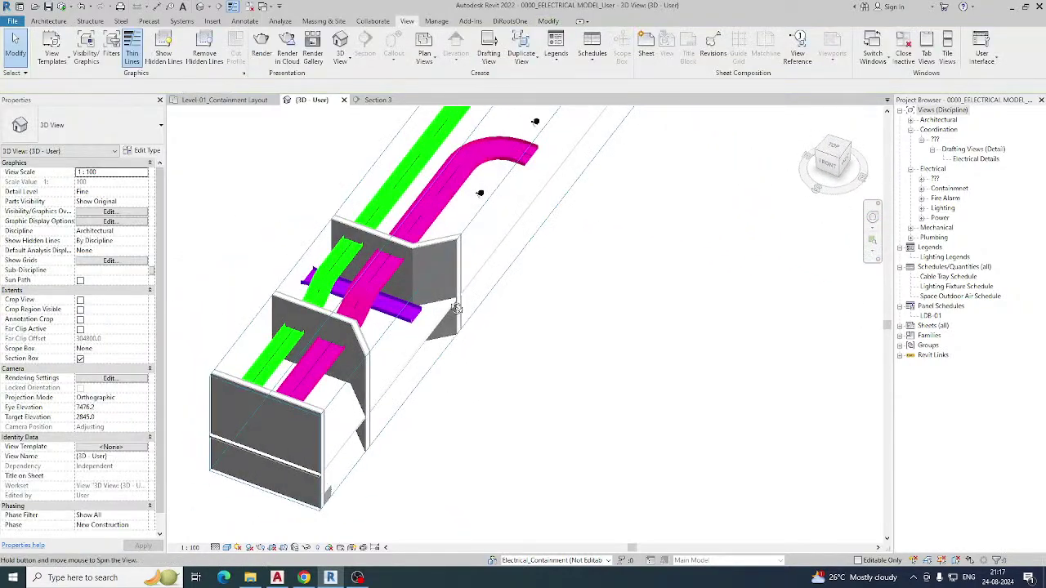
scroll(455, 298, down, 1)
click(456, 317)
drag(480, 279, 729, 365)
shift+middle_drag(552, 373, 527, 357)
scroll(527, 357, up, 4)
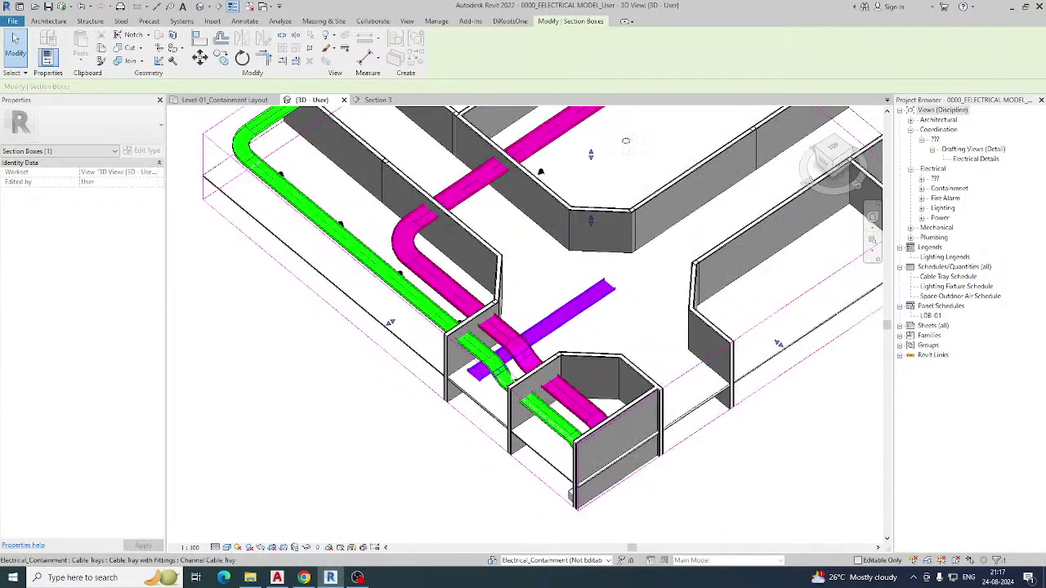
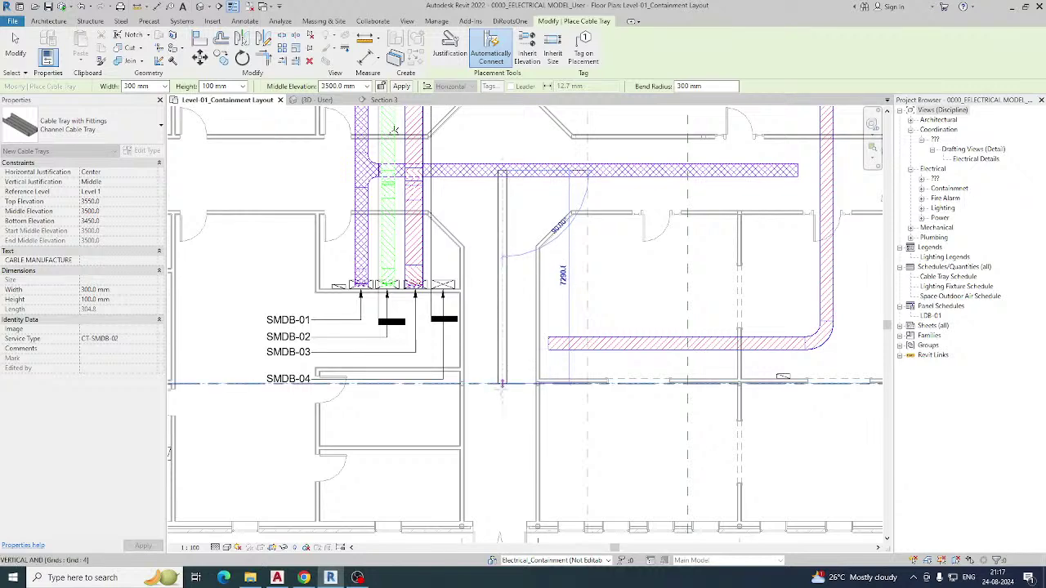
Draw a 300 mm wide SMDB-02 tray at 3500 mm from the crossing branch down the corridor, turning into the side room.
click(500, 472)
key(Escape)
key(Escape)
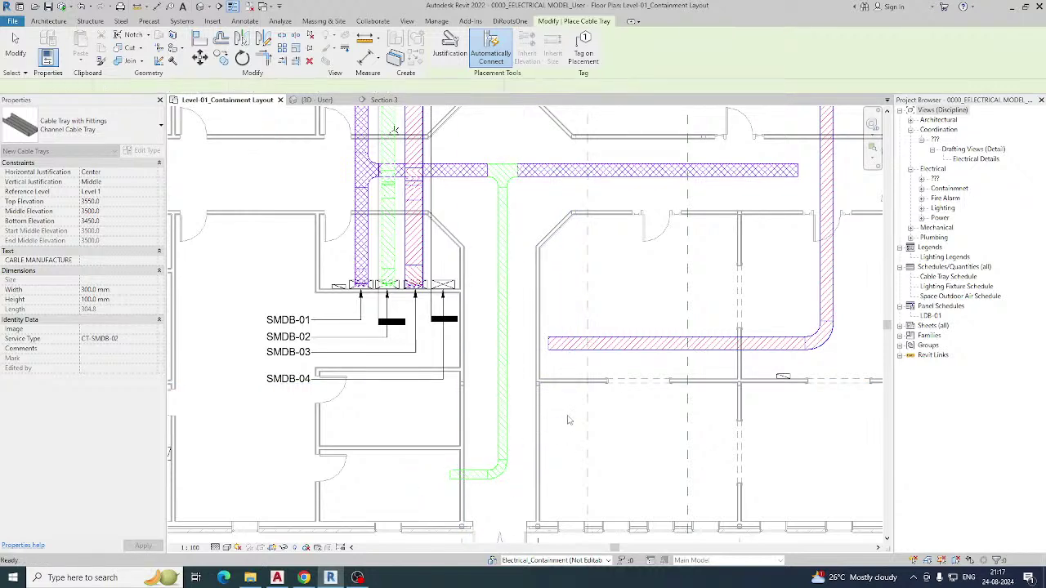
scroll(562, 415, down, 3)
scroll(406, 239, up, 4)
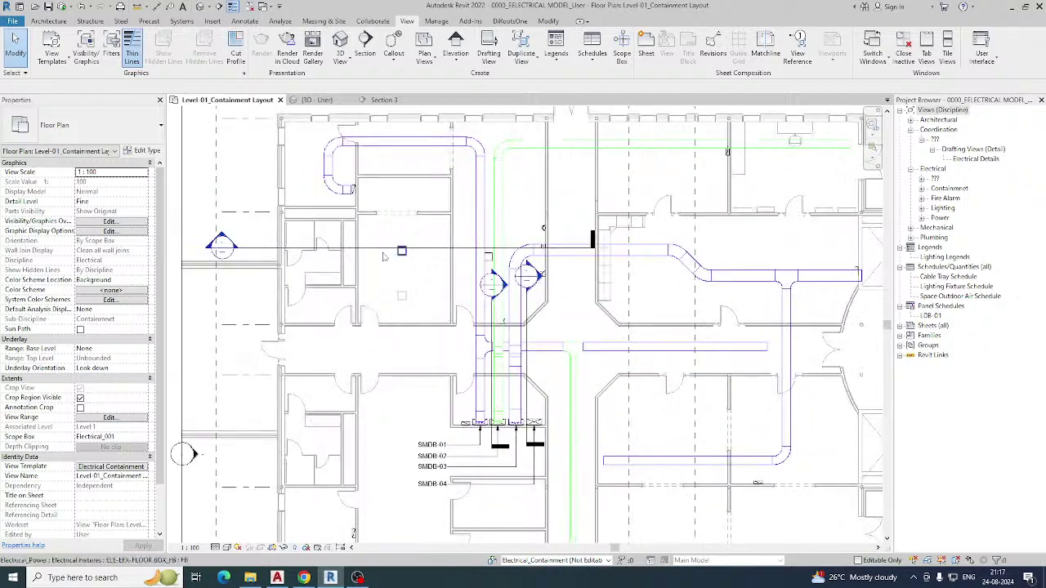
right_click(572, 233)
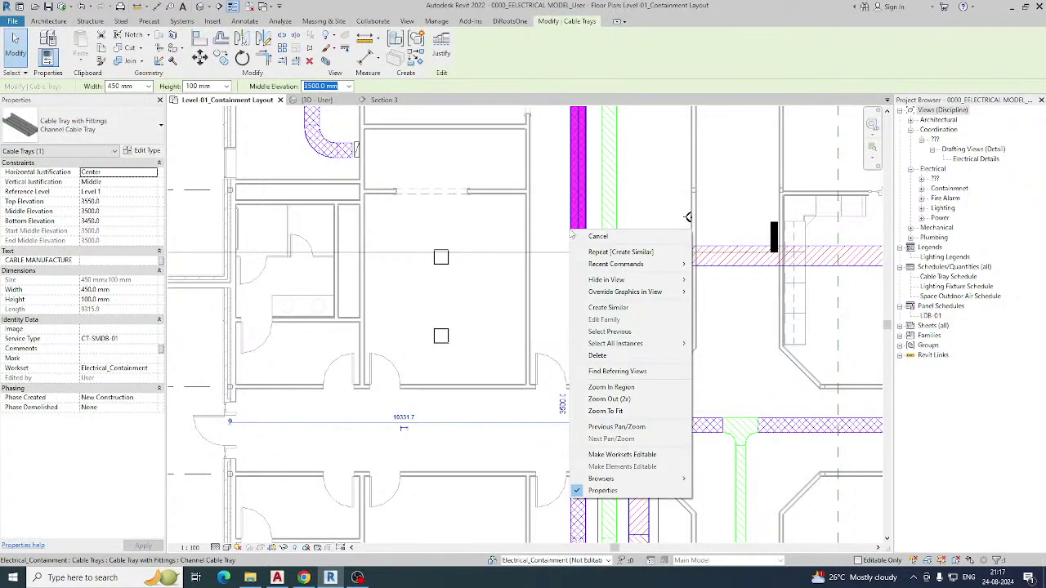
click(609, 311)
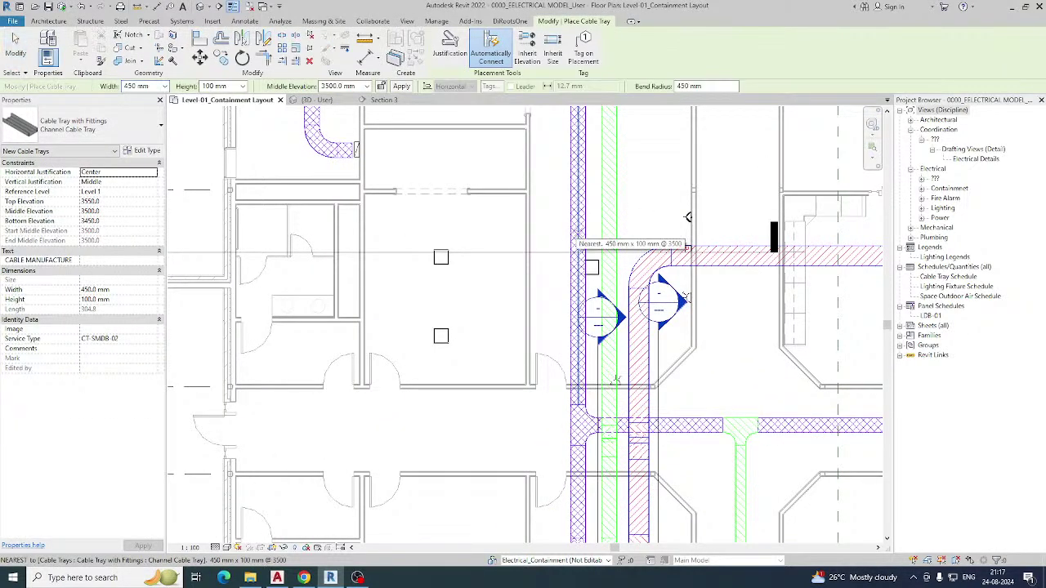
key(Escape)
key(Escape)
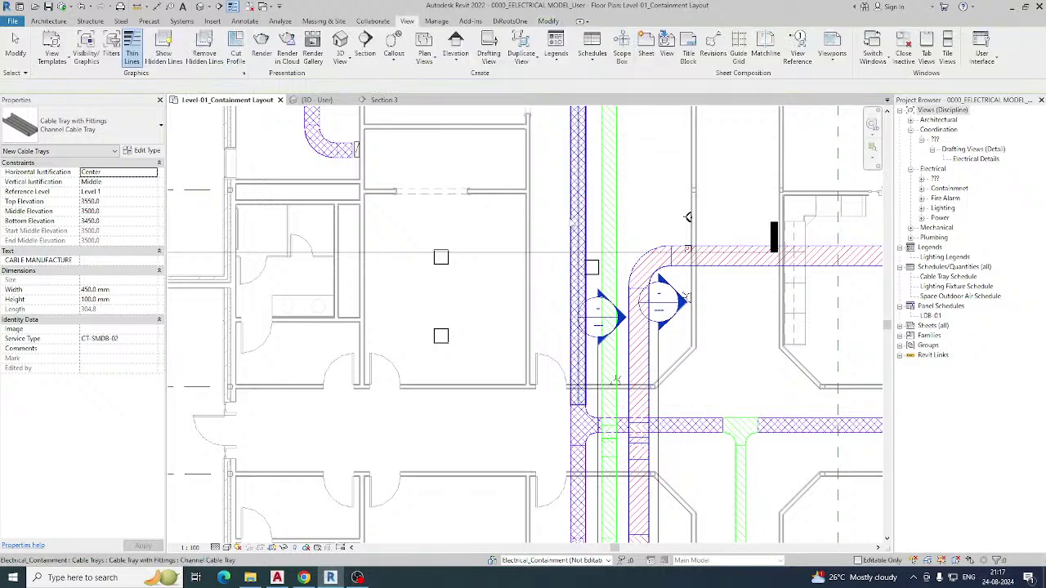
Draw a 450 mm wide CT-SMDB-01 branch about 6700 mm long at 3500 mm elevation from the vertical SMDB-01 run to the shaft.
click(575, 233)
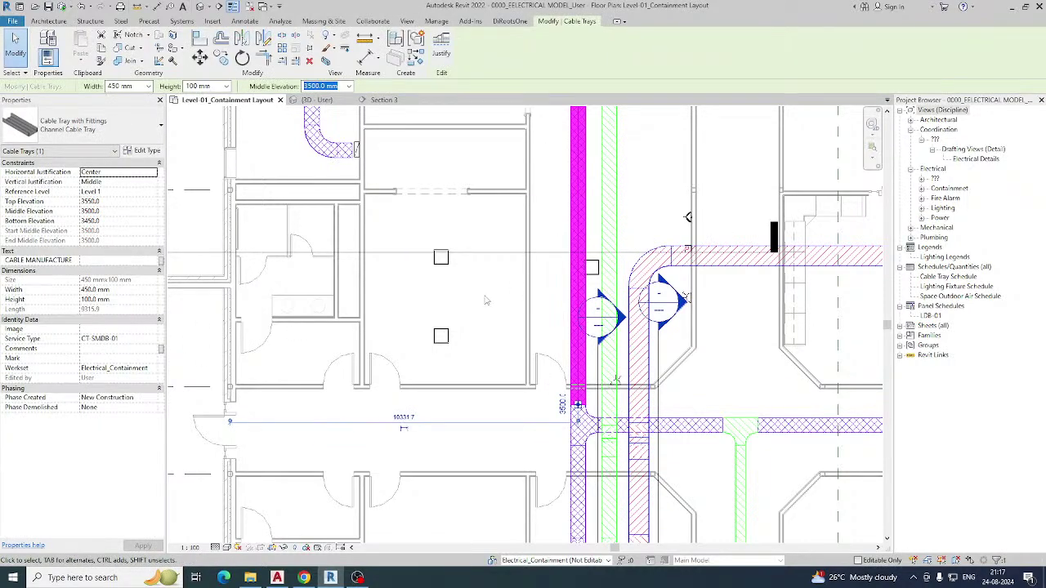
right_click(576, 230)
click(621, 311)
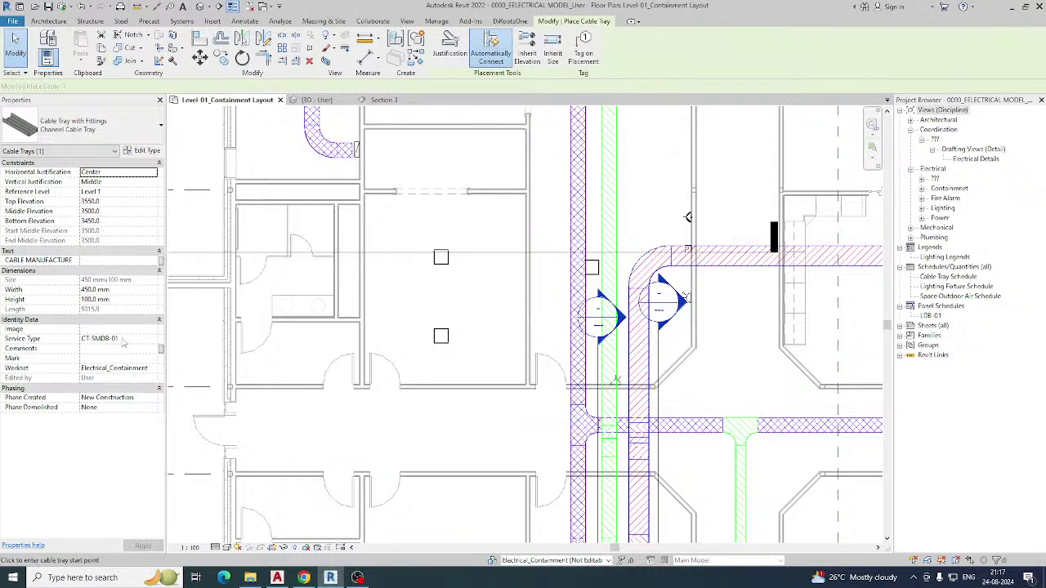
key(Escape)
click(575, 227)
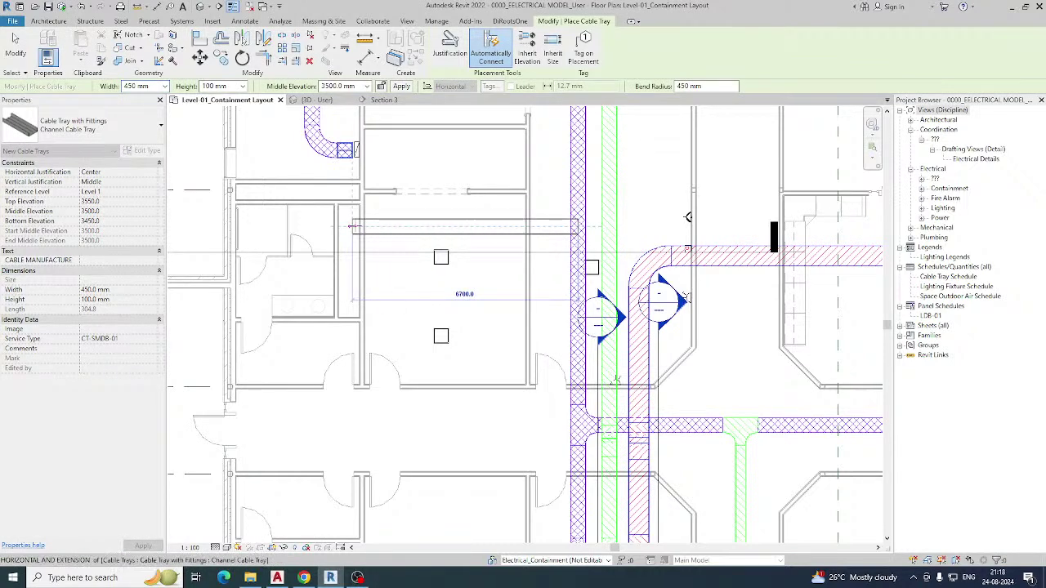
click(353, 227)
key(Escape)
key(Escape)
Move the Section 1 line beside the new SMDB-01 branch and open its section view.
scroll(454, 299, down, 1)
middle_drag(436, 289, 495, 295)
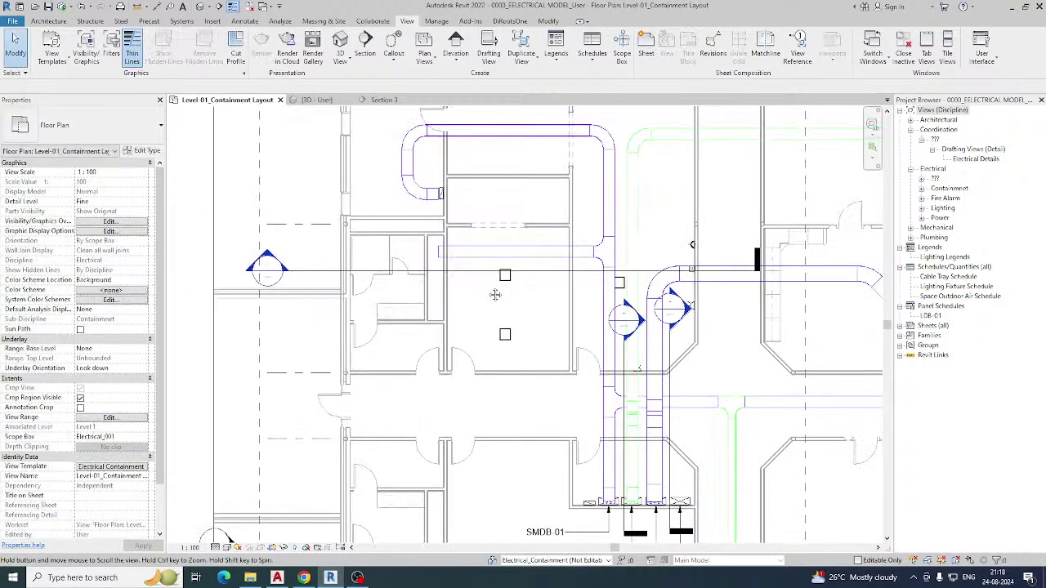
scroll(445, 264, up, 1)
click(466, 273)
scroll(462, 273, up, 2)
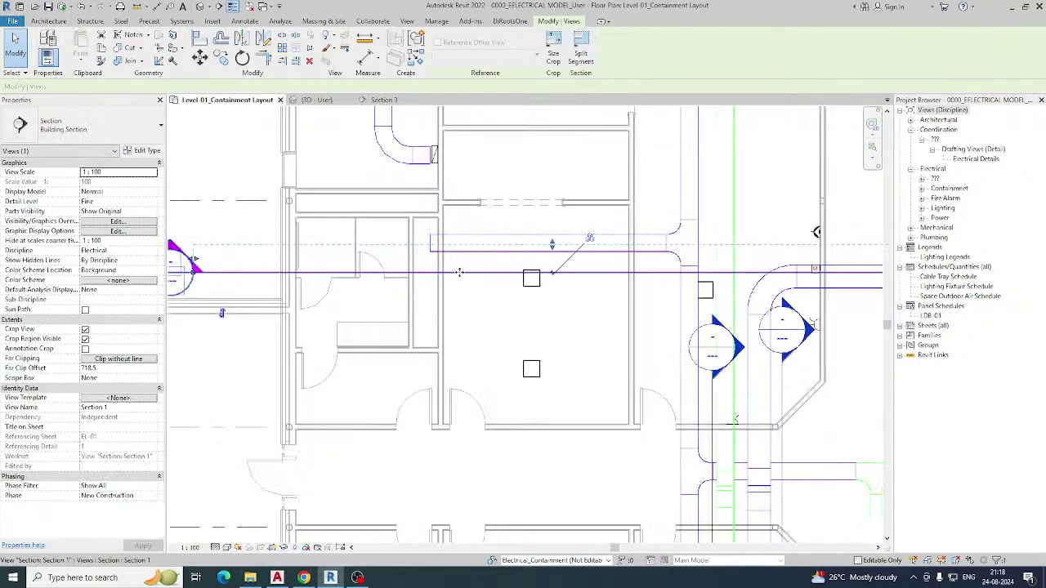
drag(459, 272, 459, 258)
right_click(460, 259)
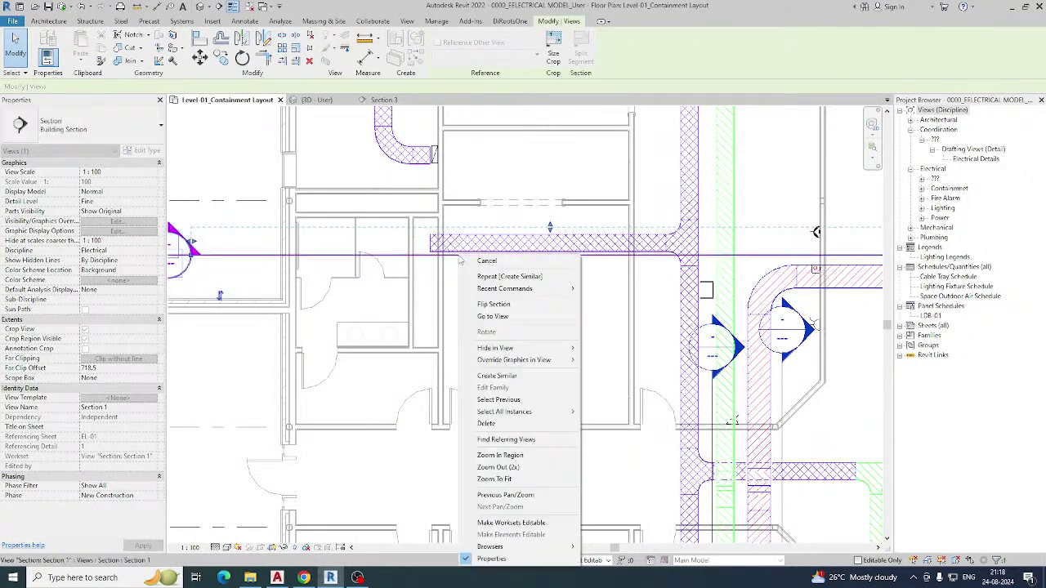
click(493, 316)
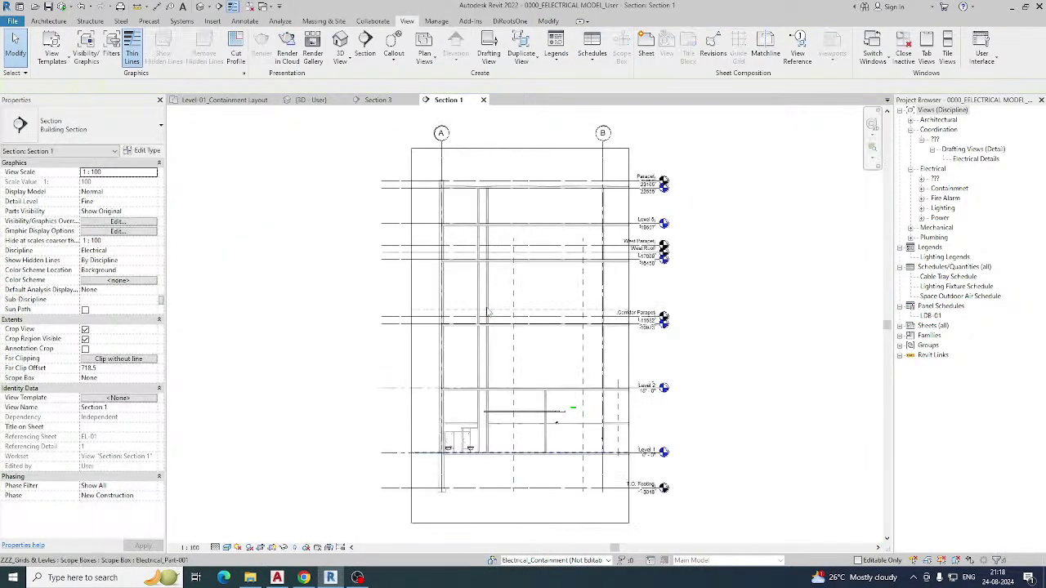
Draw a vertical SMDB-01 riser from the new branch's free end up through the shaft to 22300 mm, just below the roof.
scroll(491, 404, up, 5)
click(480, 421)
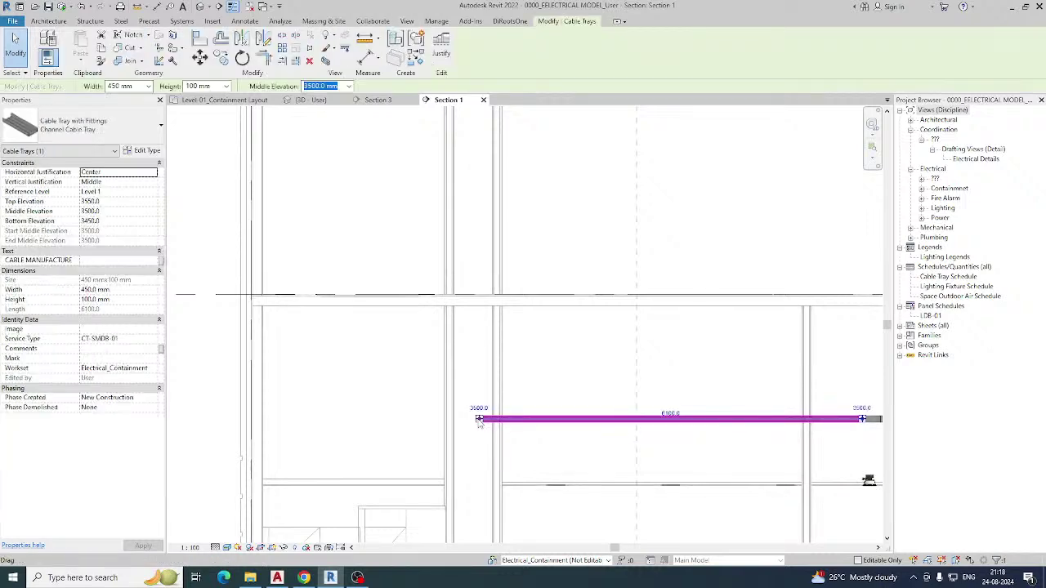
right_click(479, 420)
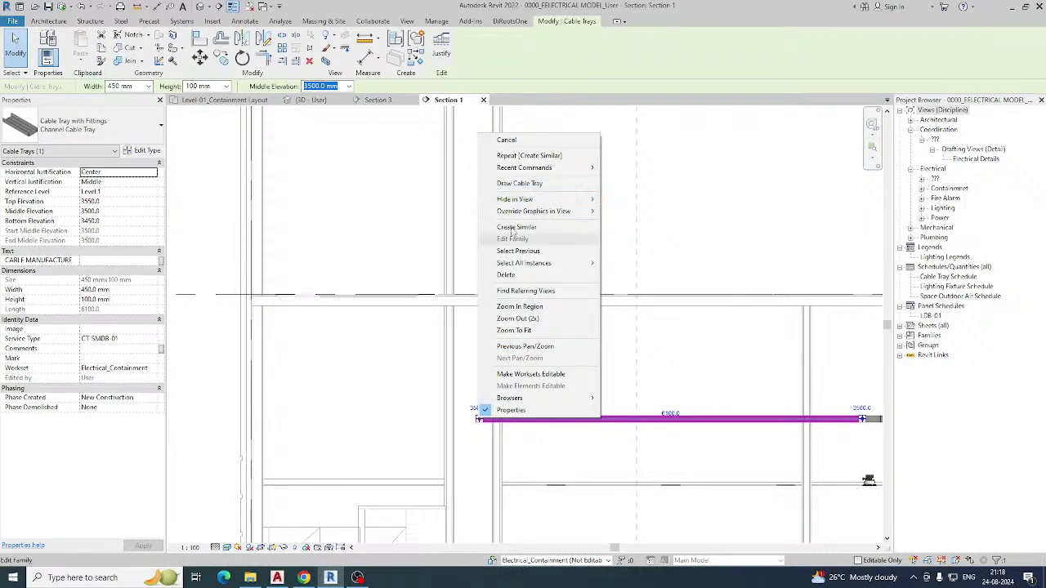
click(519, 183)
scroll(469, 348, down, 6)
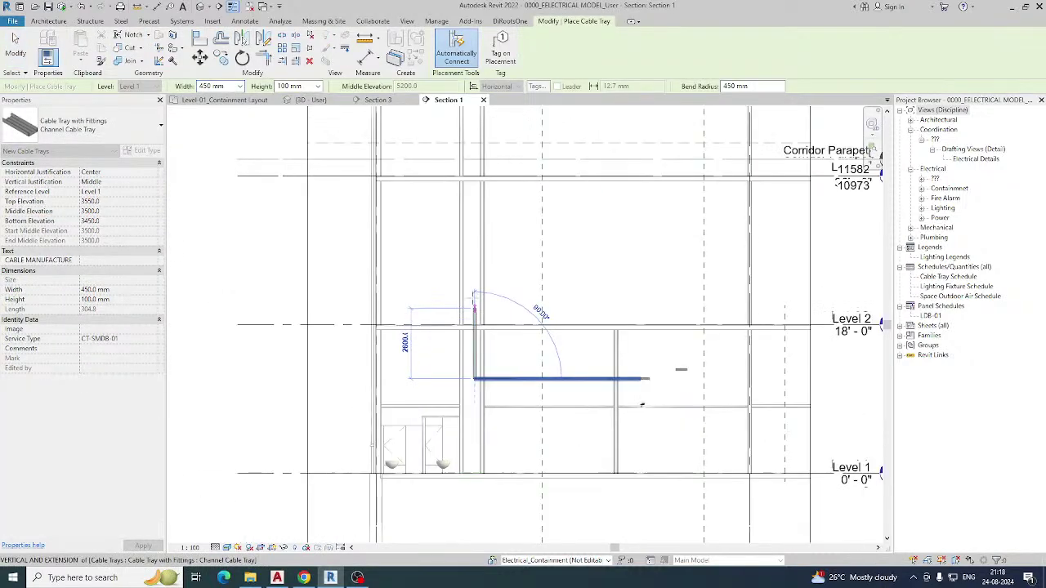
middle_drag(479, 228, 471, 368)
scroll(469, 241, down, 1)
middle_drag(467, 235, 467, 385)
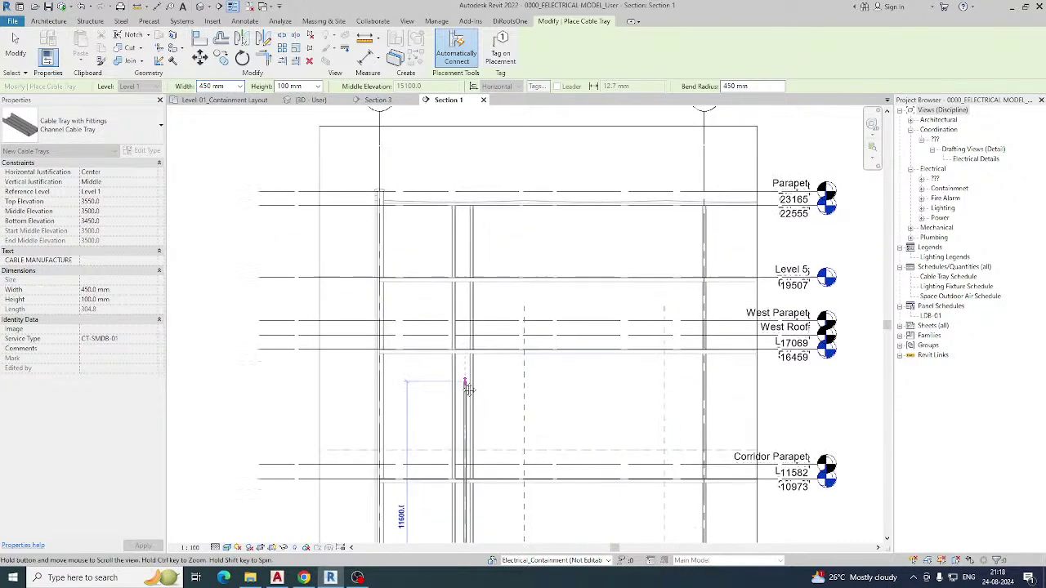
scroll(466, 228, up, 2)
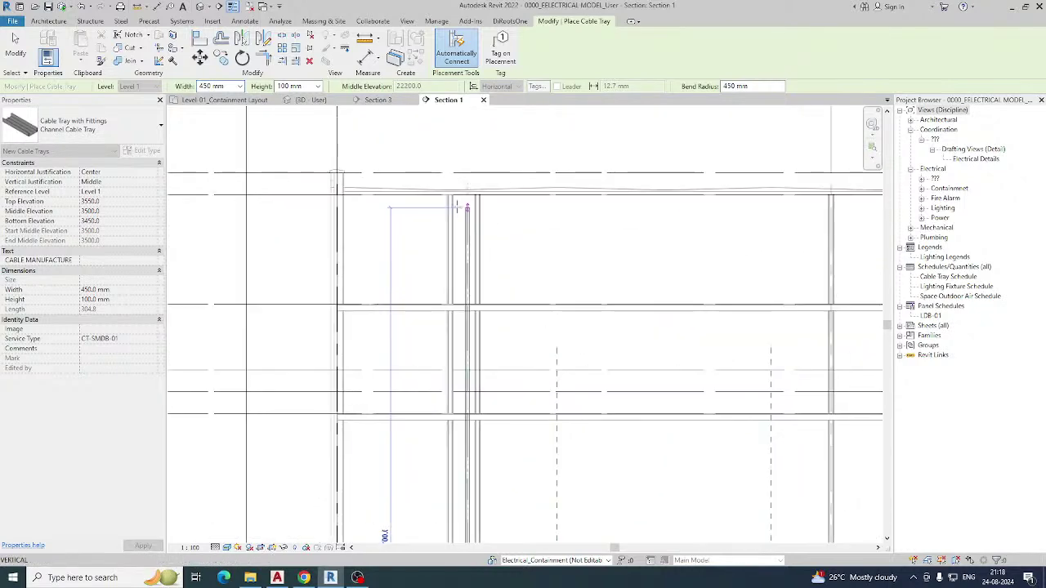
click(555, 212)
Run the SMDB-01 tray horizontally below the roof to the far wall and drop its end to a middle elevation of 20000 mm.
click(818, 204)
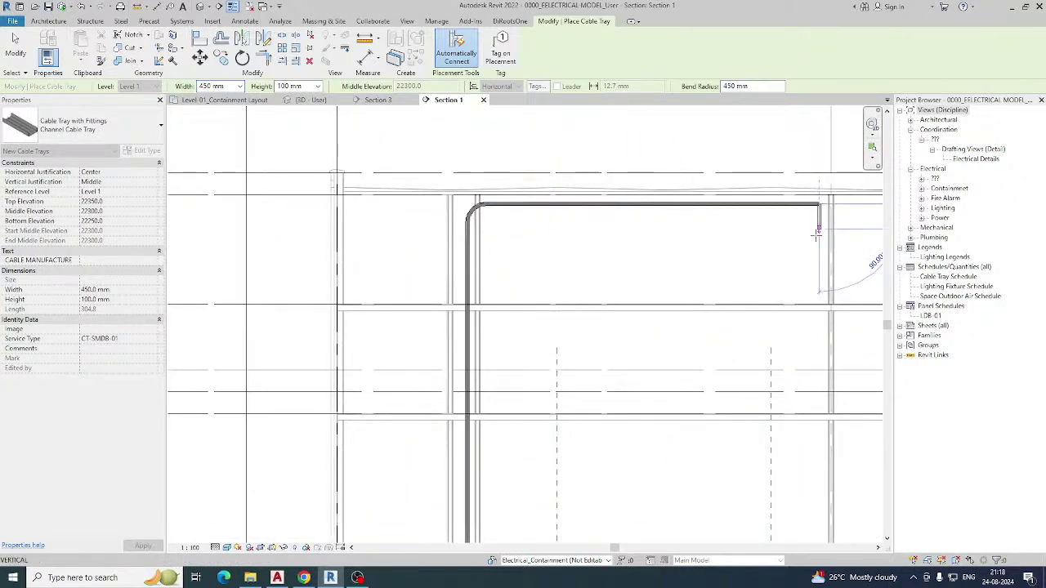
click(818, 288)
key(Escape)
key(Escape)
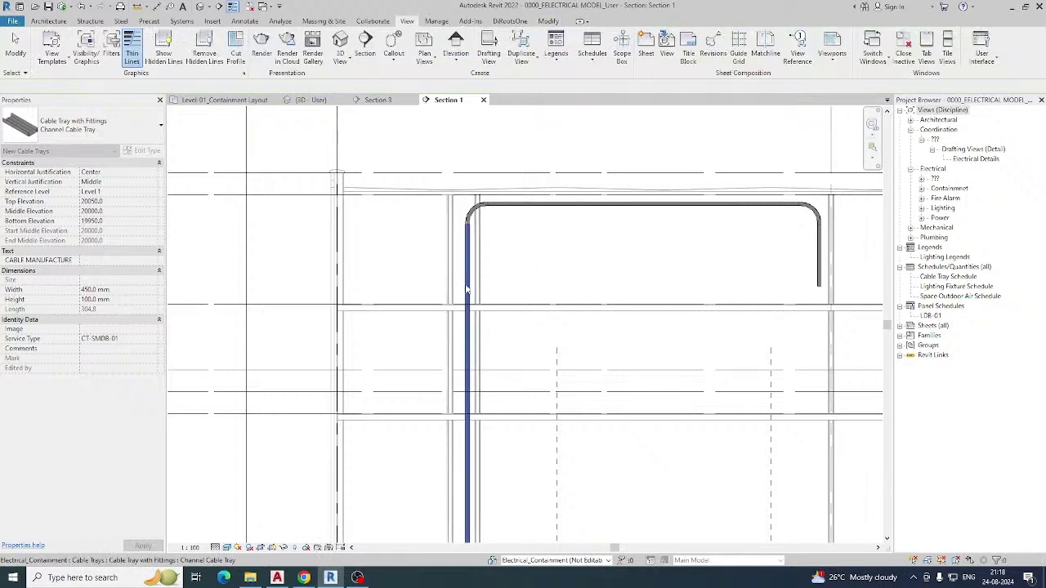
Isolate the connected SMDB-01 riser run in the 3D view, examine it from several sides, and return to the Level-01 containment plan.
click(468, 290)
click(467, 290)
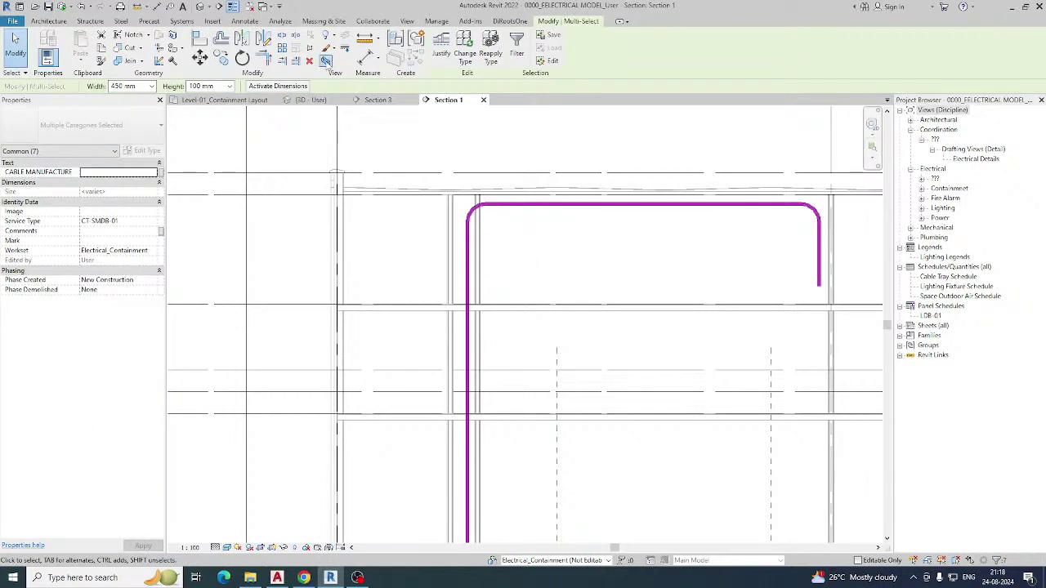
click(310, 100)
scroll(419, 436, up, 4)
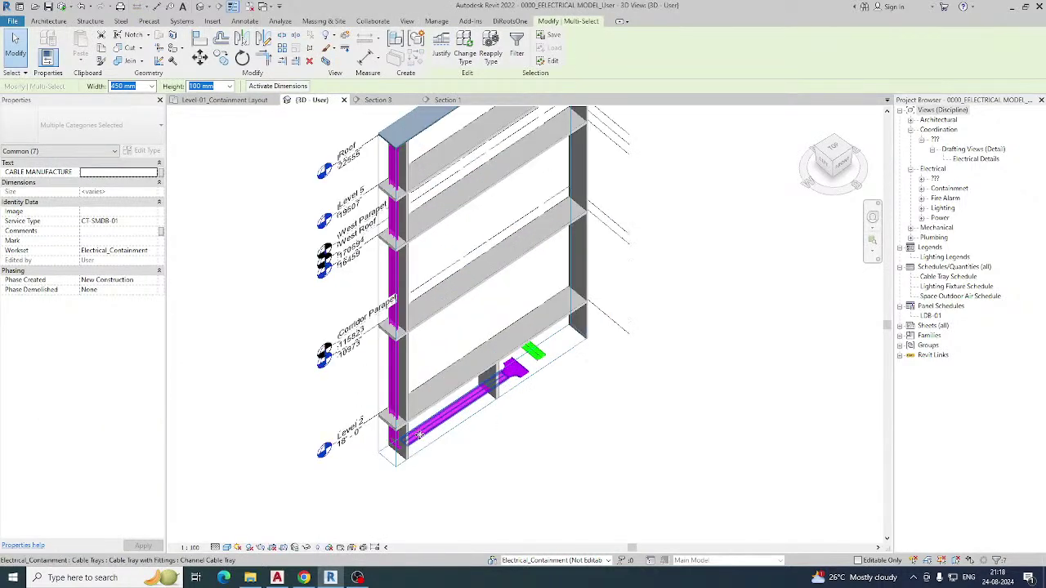
shift+middle_drag(419, 436, 517, 457)
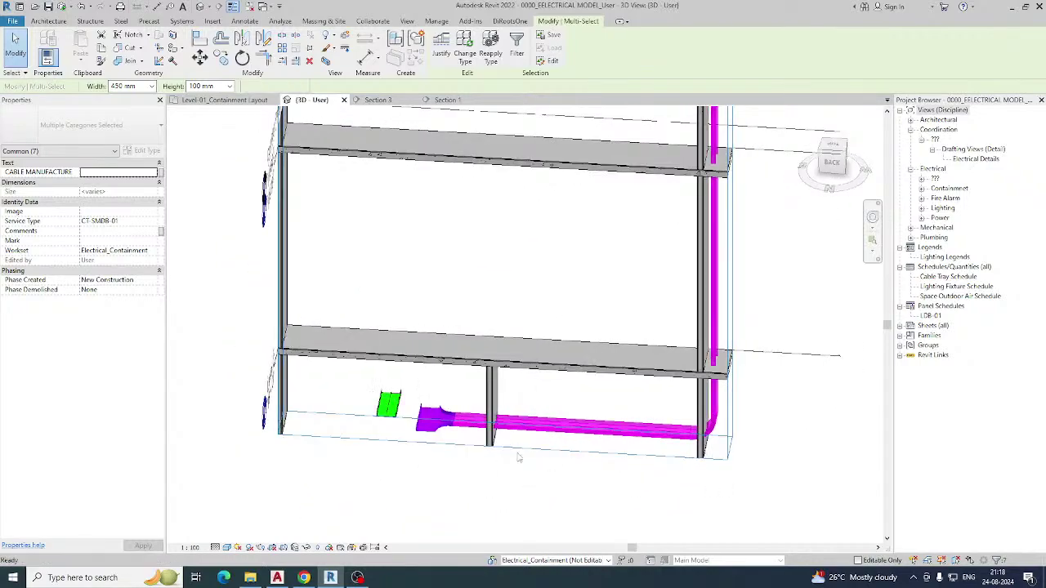
click(517, 457)
scroll(443, 439, up, 1)
scroll(447, 438, down, 3)
shift+middle_drag(712, 422, 497, 443)
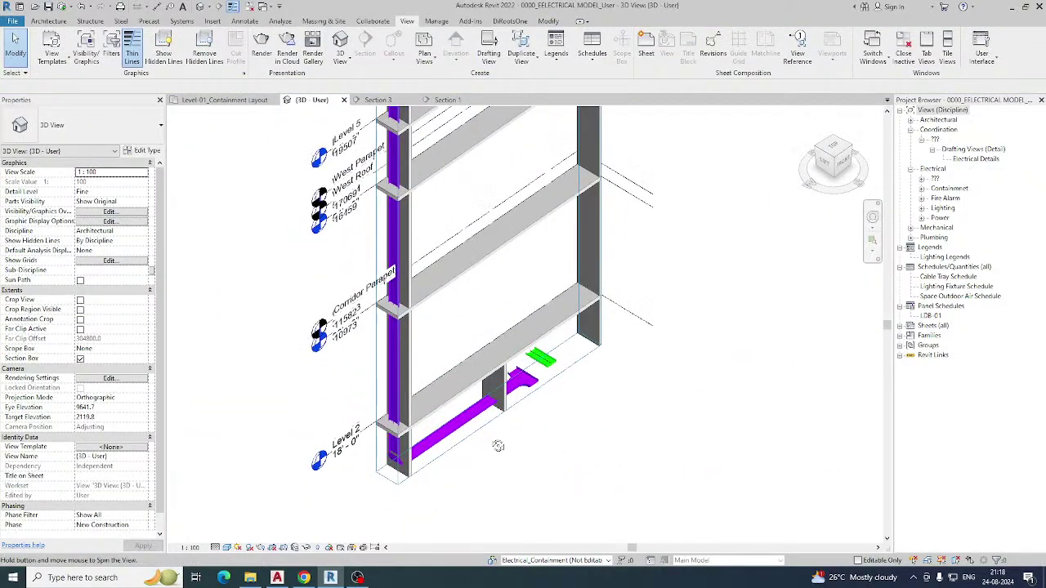
click(244, 104)
scroll(435, 359, down, 2)
middle_drag(434, 359, 443, 308)
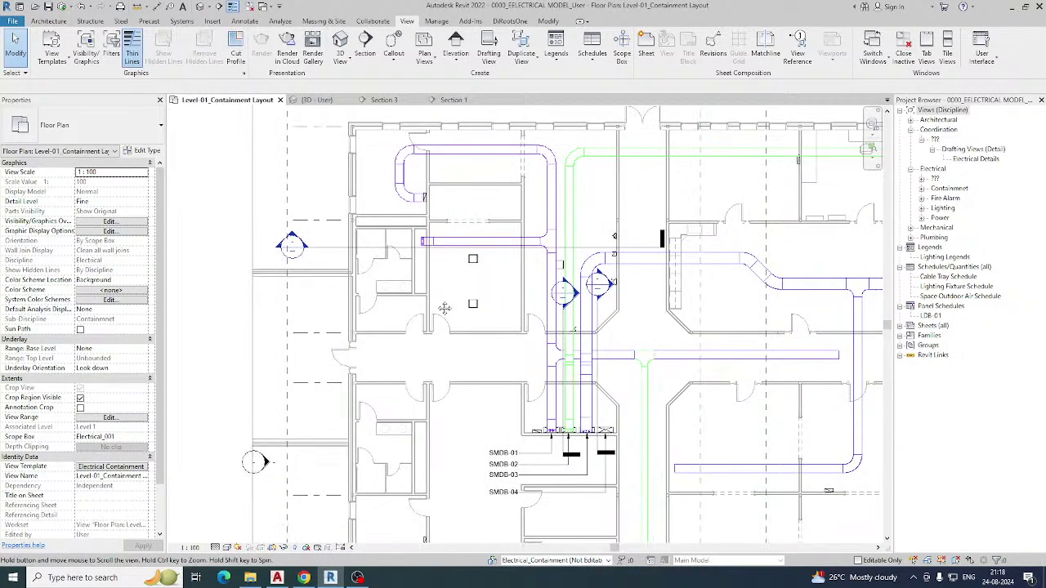
scroll(574, 274, up, 4)
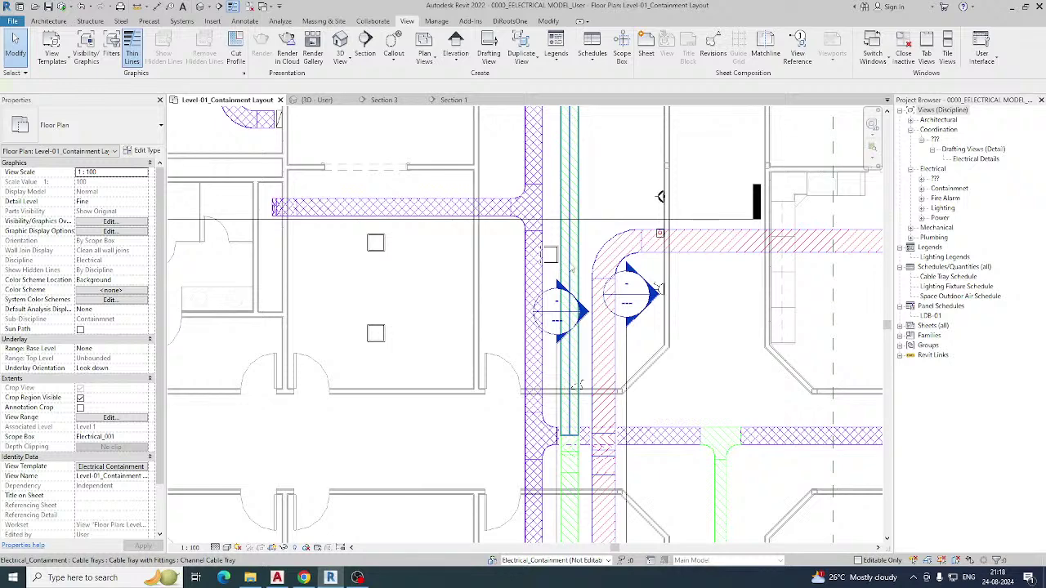
click(570, 269)
key(c)
key(s)
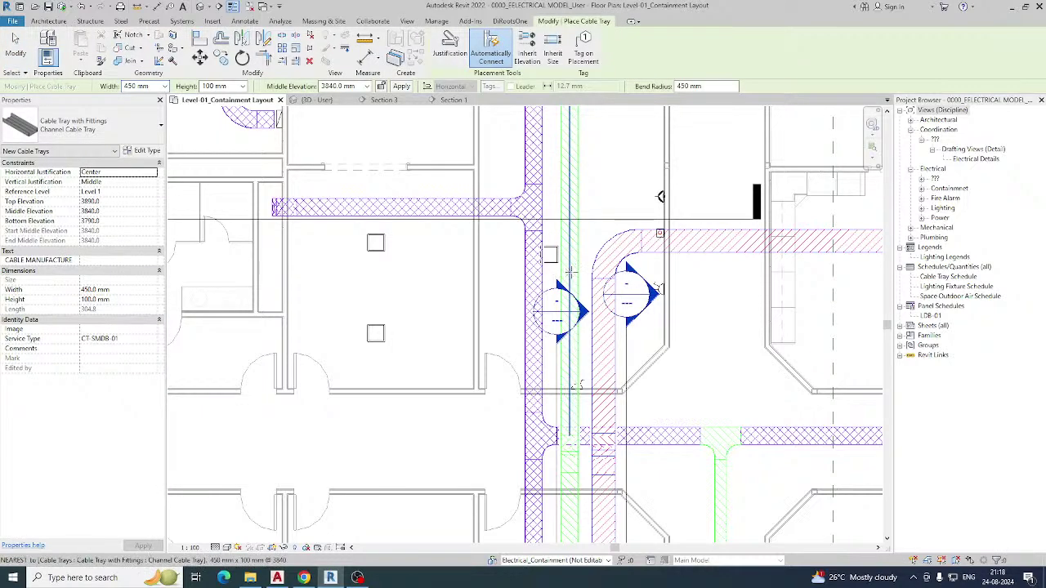
key(Escape)
key(Escape)
Draw a 450 mm wide CT-SMDB-02 tray at 3840 mm elevation parallel to the SMDB-01 branch, from the shaft toward the vertical runs.
click(569, 270)
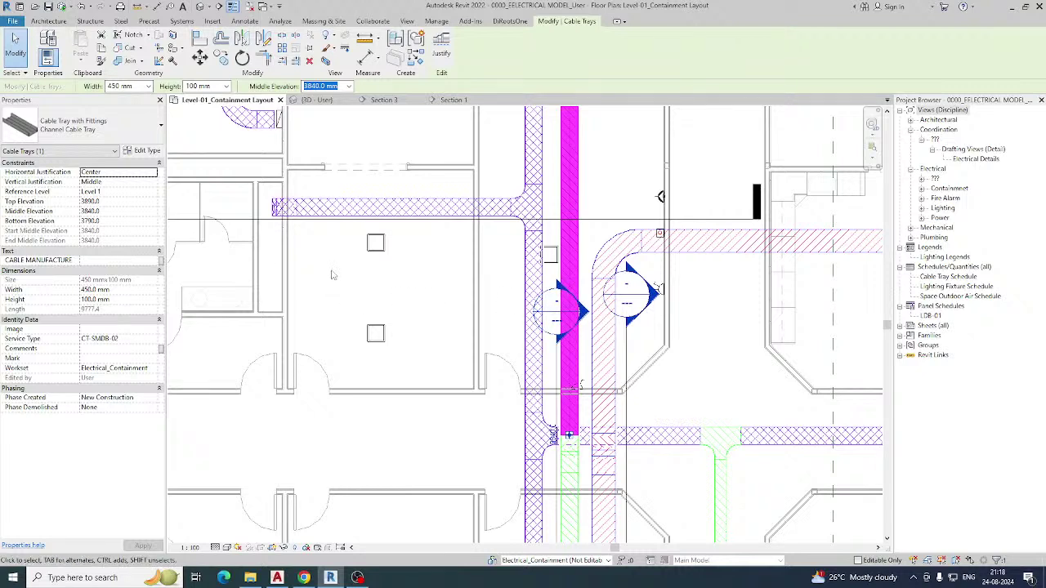
right_click(572, 265)
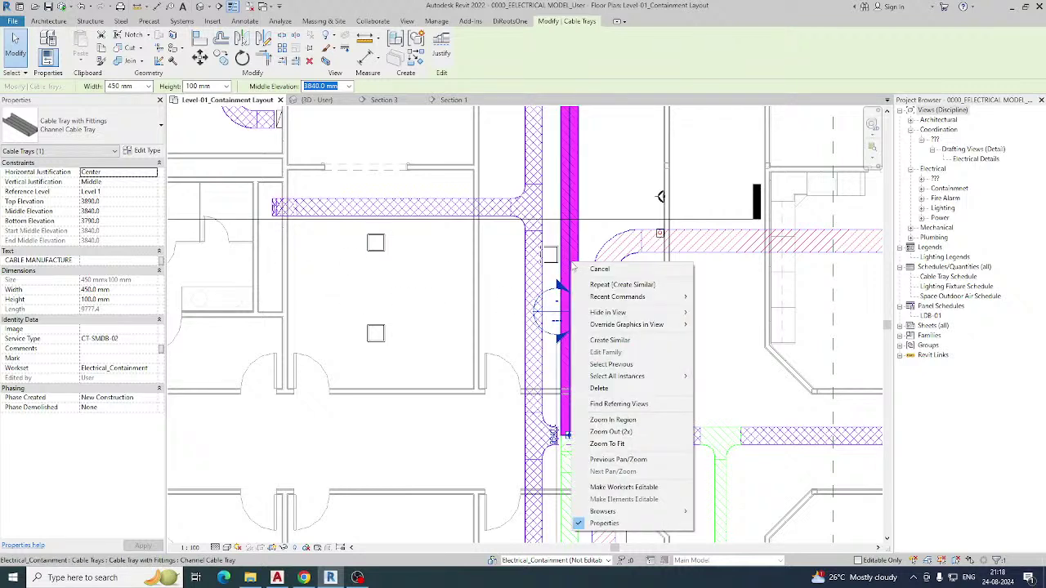
click(610, 340)
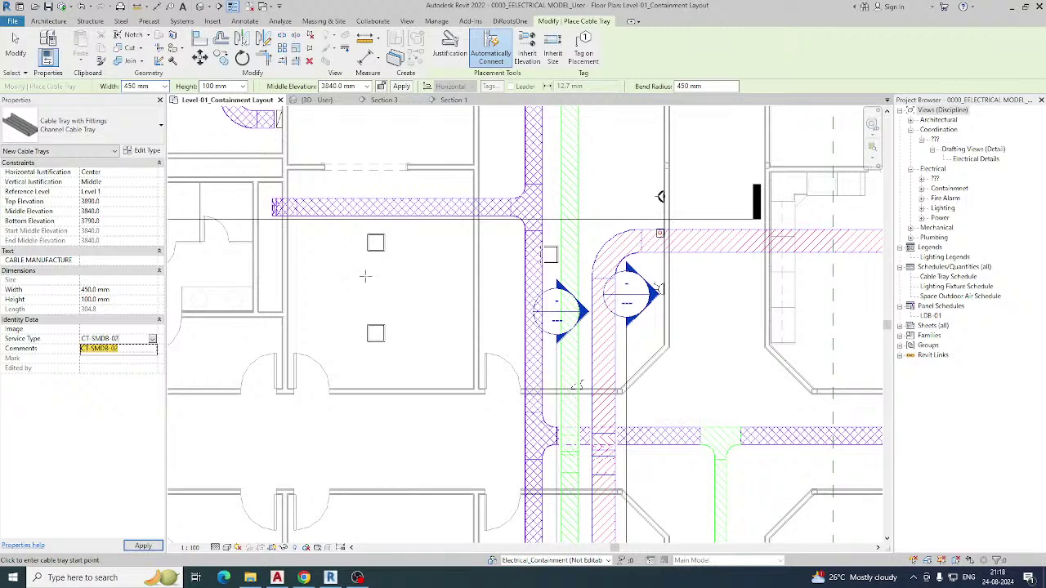
click(274, 234)
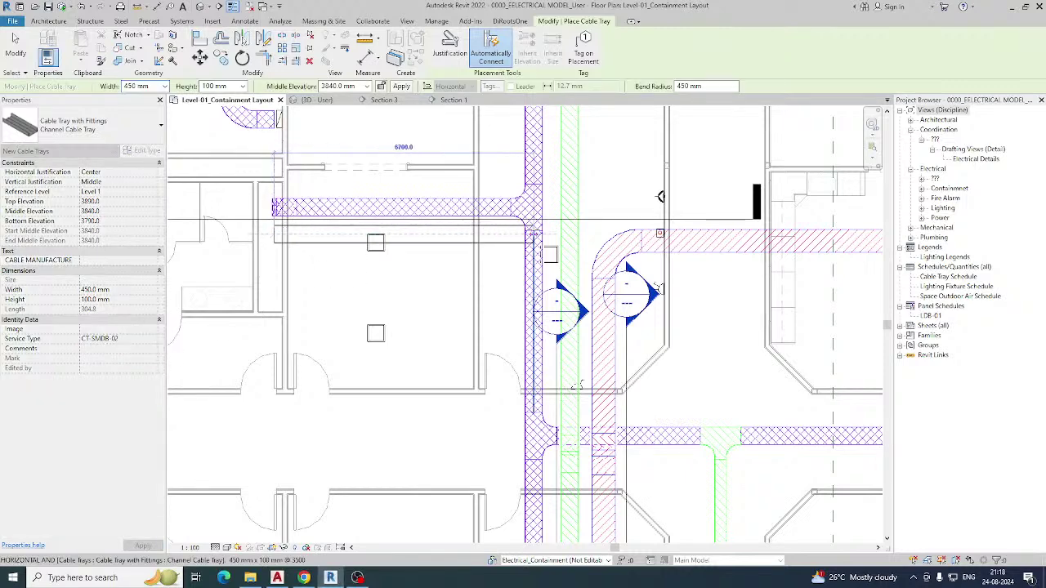
key(Escape)
key(Escape)
scroll(574, 236, up, 1)
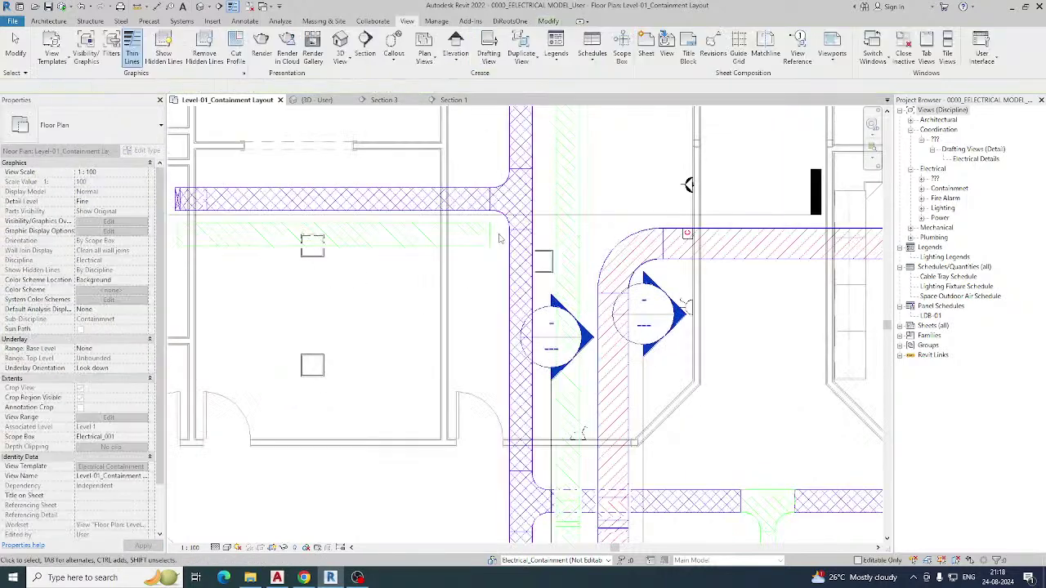
scroll(497, 247, down, 1)
scroll(535, 246, up, 2)
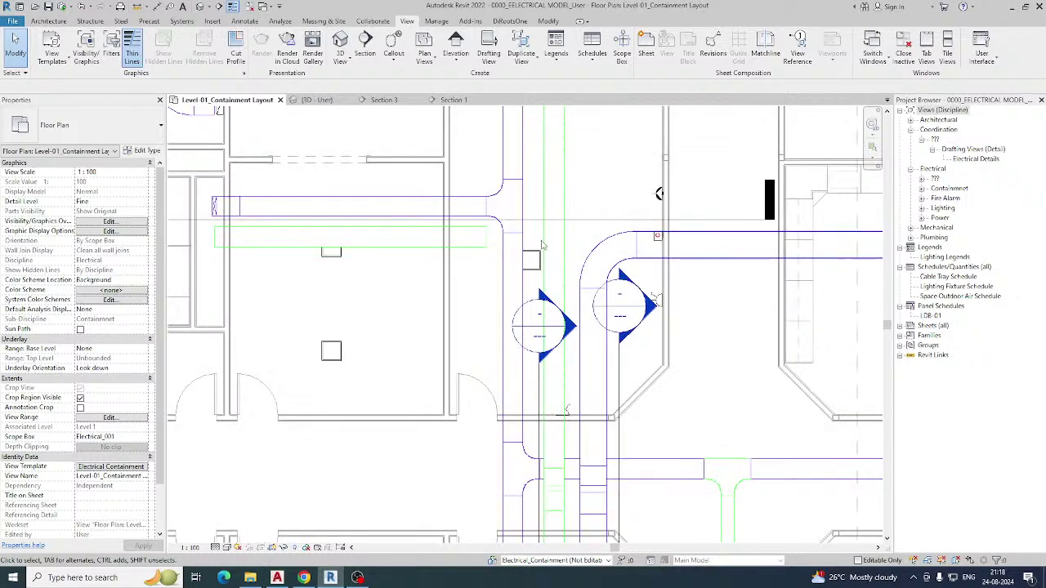
click(547, 238)
right_click(546, 238)
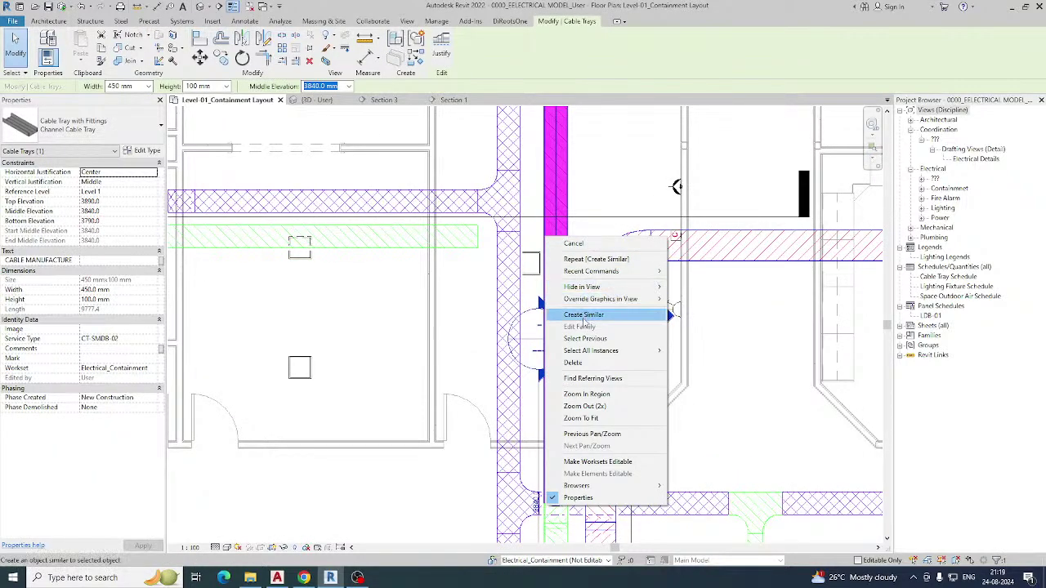
click(459, 285)
click(464, 292)
Extend the new CT-SMDB-02 branch across the SMDB-01 run and connect it to the vertical SMDB-02 run.
scroll(464, 293, down, 1)
middle_drag(464, 294, 479, 332)
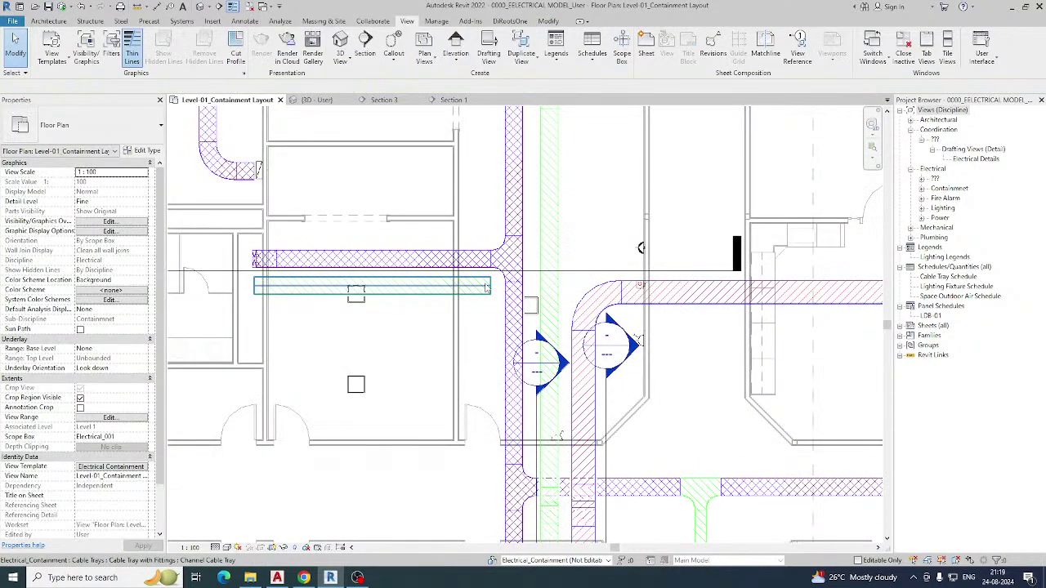
click(485, 289)
drag(491, 286, 541, 289)
key(Escape)
Isolate the SMDB-01 and SMDB-02 branches in the 3D view and examine how they cross.
click(228, 219)
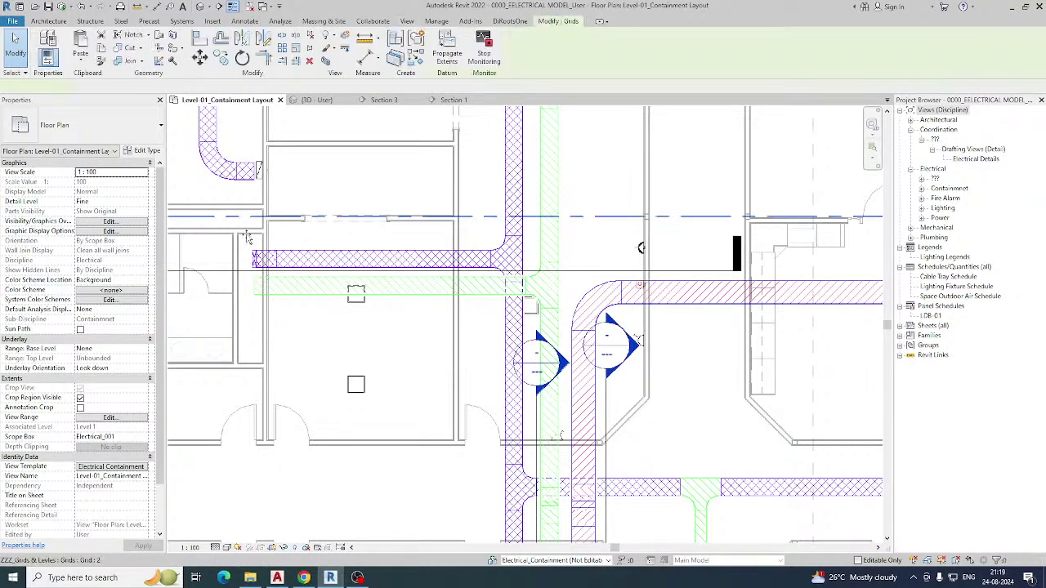
key(Escape)
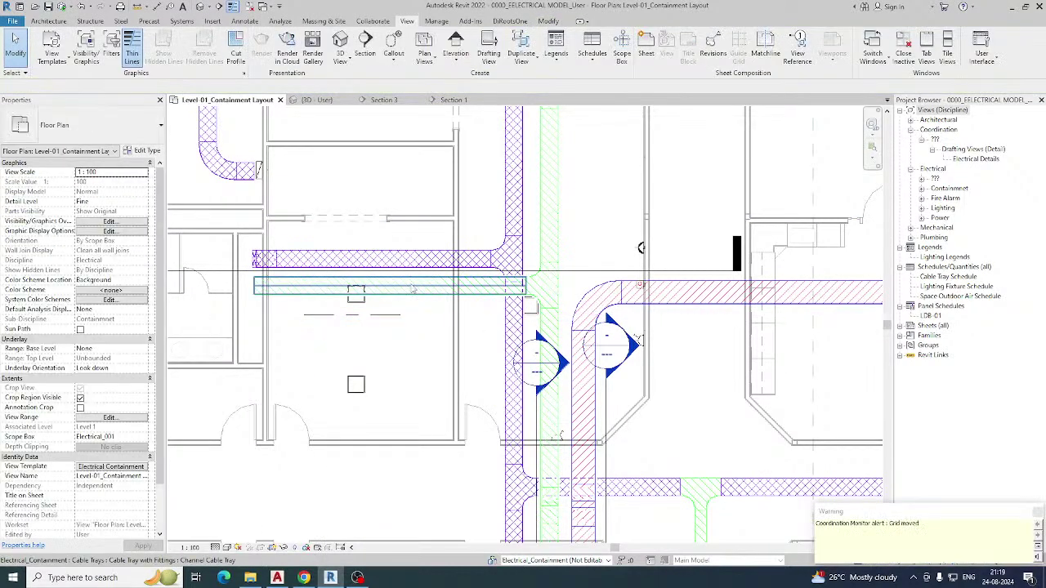
drag(236, 218, 566, 320)
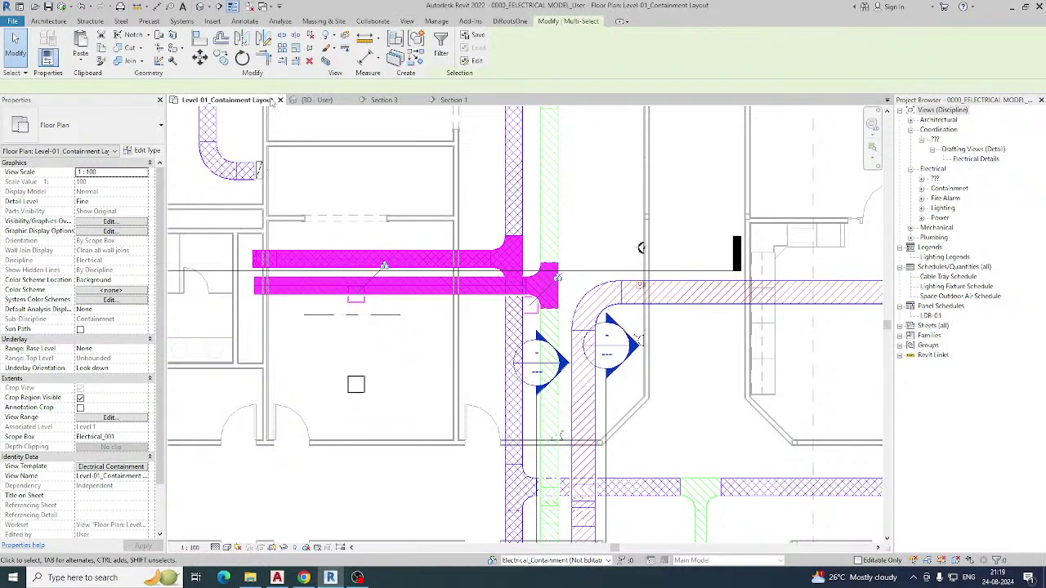
click(325, 61)
scroll(433, 416, up, 8)
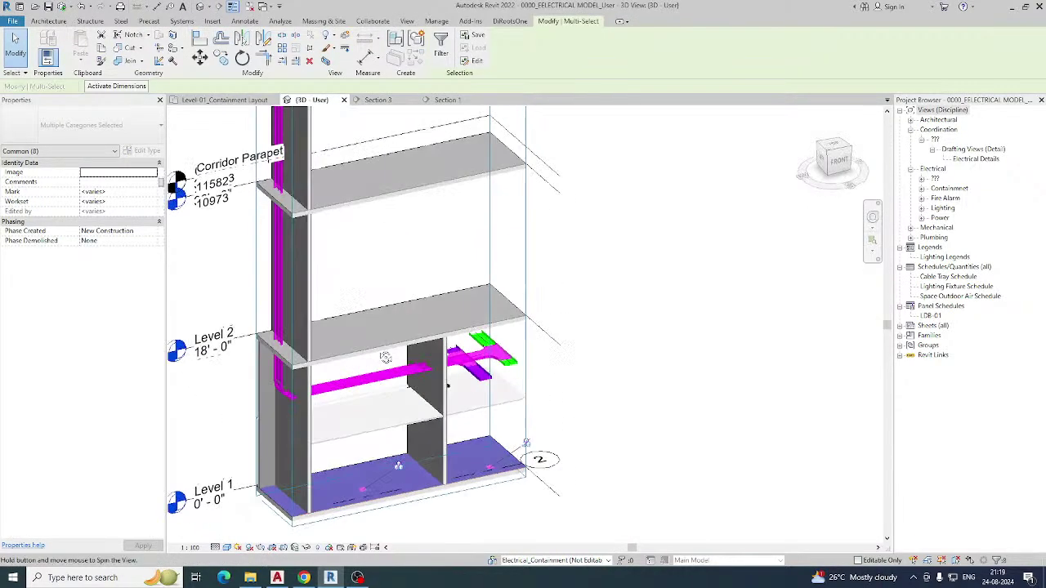
key(Escape)
shift+middle_drag(485, 403, 524, 396)
scroll(543, 378, down, 5)
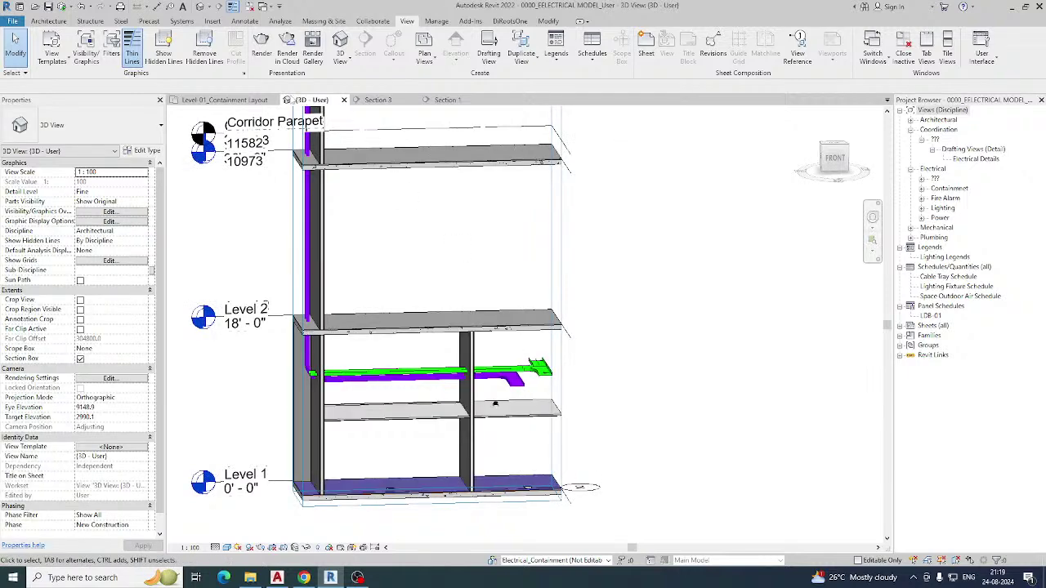
Move the Section 1 line to the far side of the new SMDB-02 branch in the plan and open its section view.
click(248, 103)
middle_drag(499, 323, 602, 326)
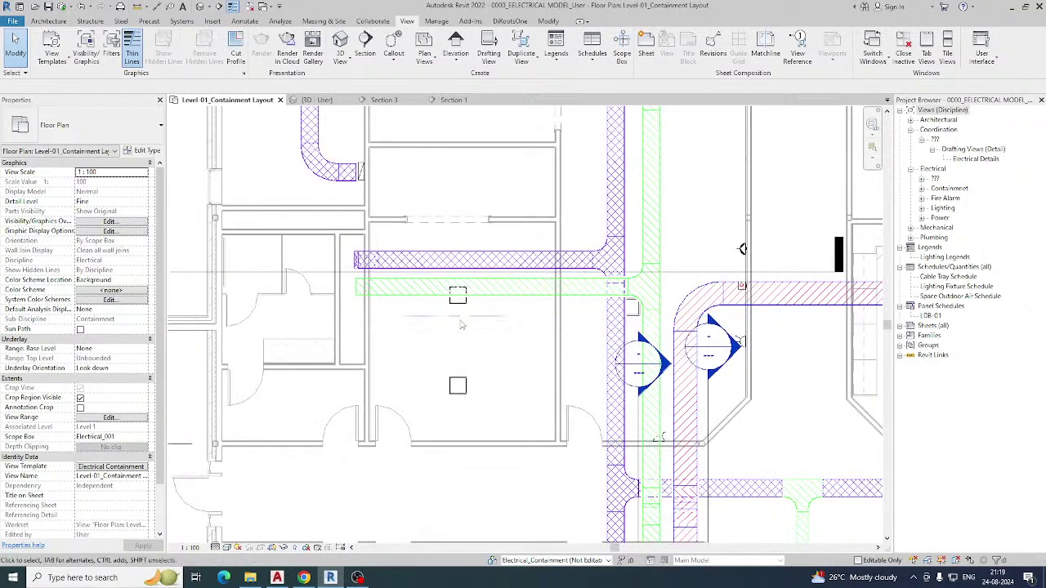
scroll(459, 324, down, 1)
scroll(359, 291, up, 4)
click(362, 286)
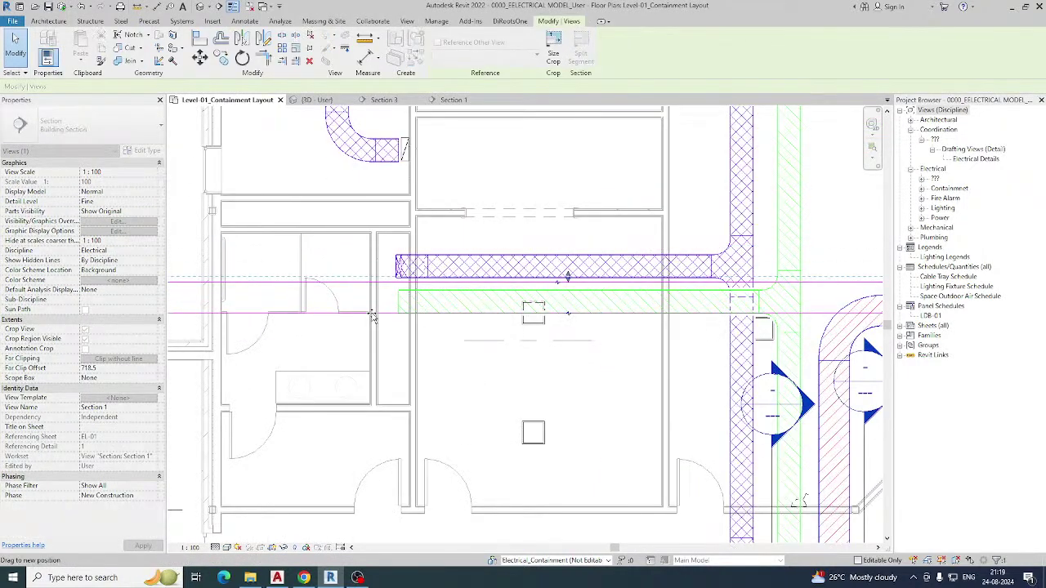
right_click(433, 319)
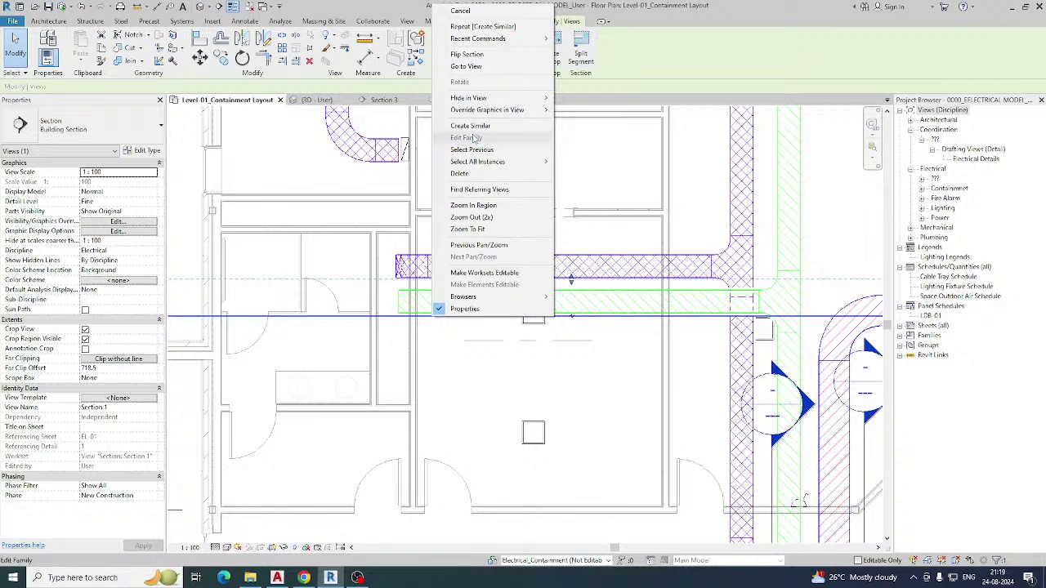
click(482, 68)
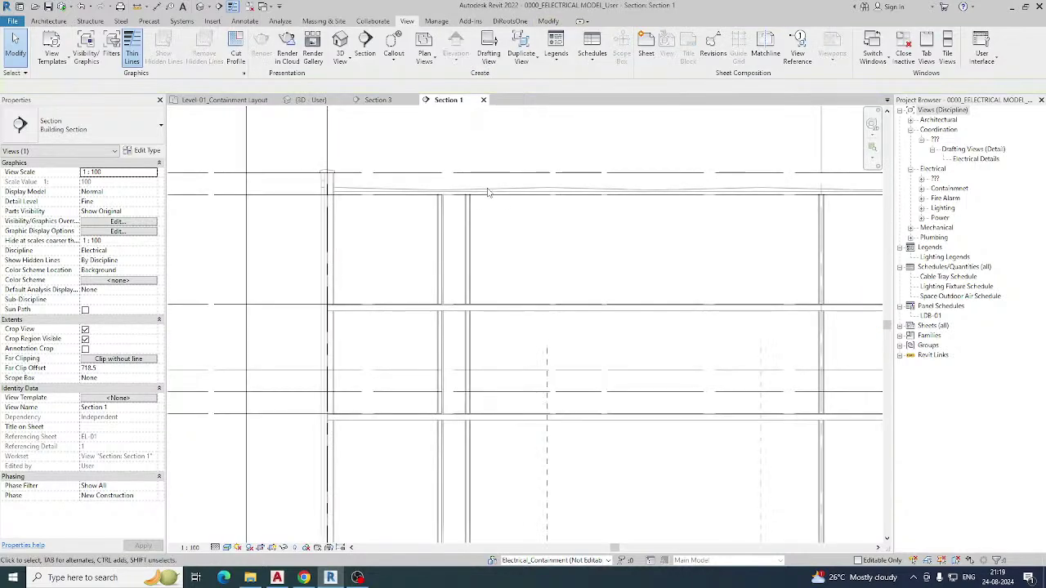
Draw a vertical CT-SMDB-02 riser from the branch's free end up through the shaft to 19040 mm, just below Level 5.
scroll(488, 289, down, 4)
scroll(569, 324, up, 6)
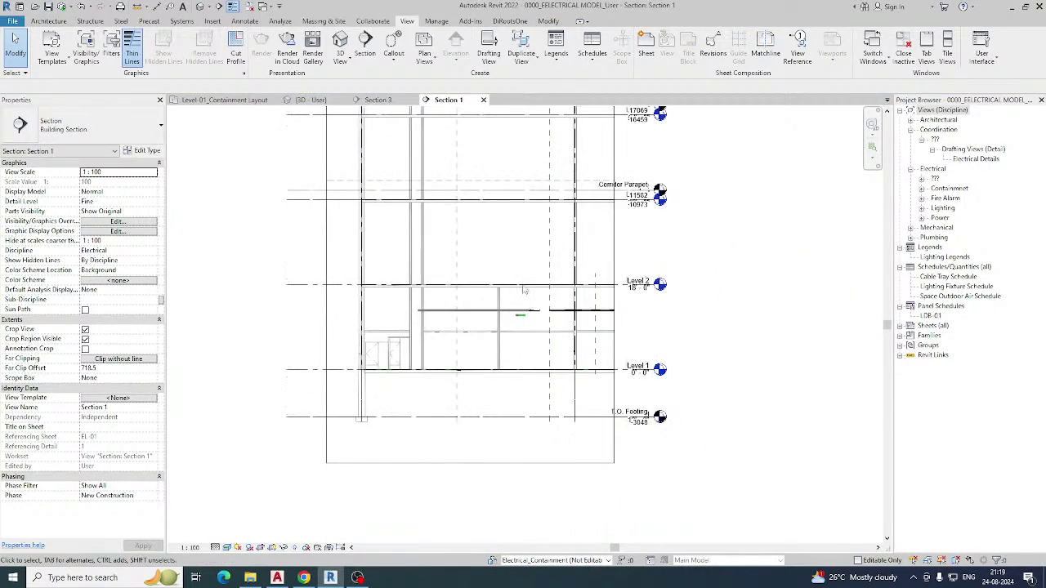
scroll(528, 321, up, 2)
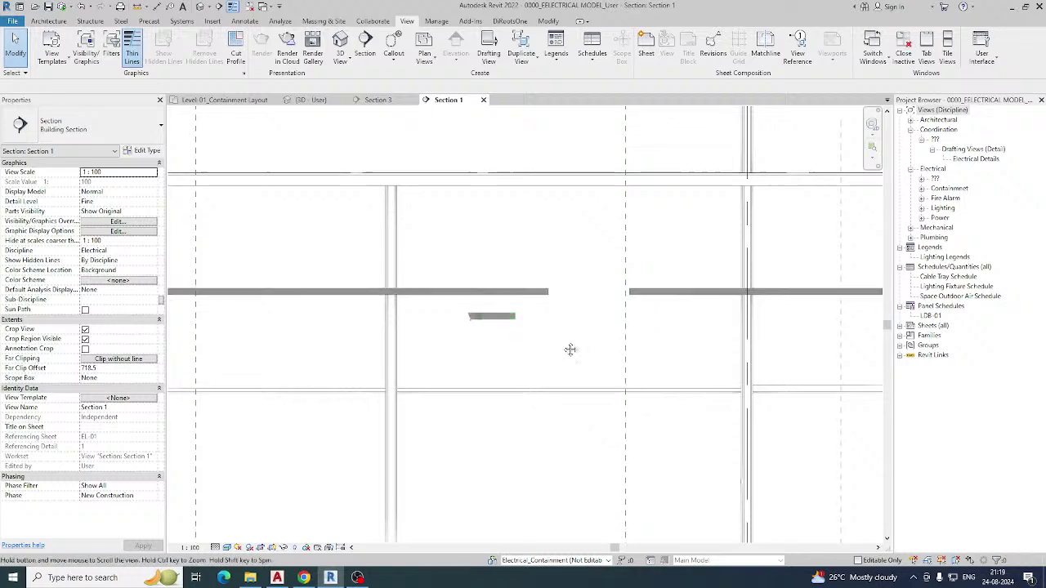
middle_drag(569, 349, 820, 356)
click(354, 304)
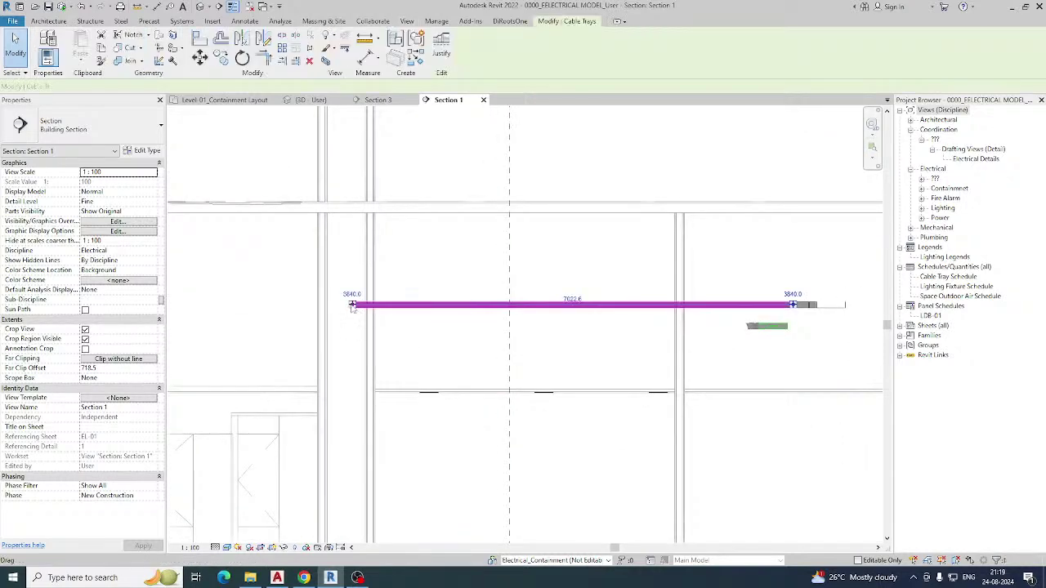
right_click(356, 302)
click(392, 69)
scroll(403, 385, down, 3)
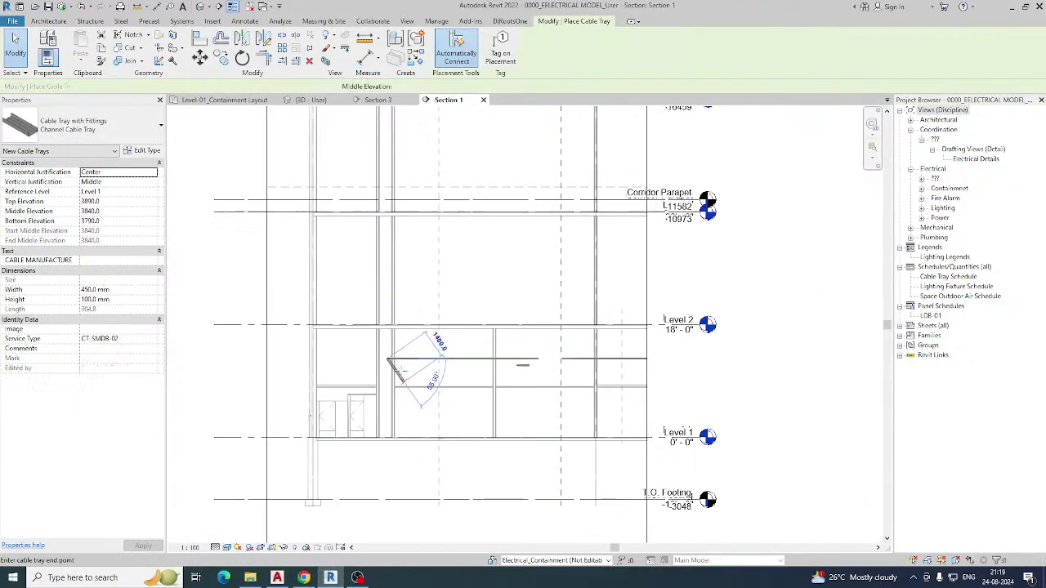
middle_drag(387, 212, 398, 404)
scroll(398, 178, up, 1)
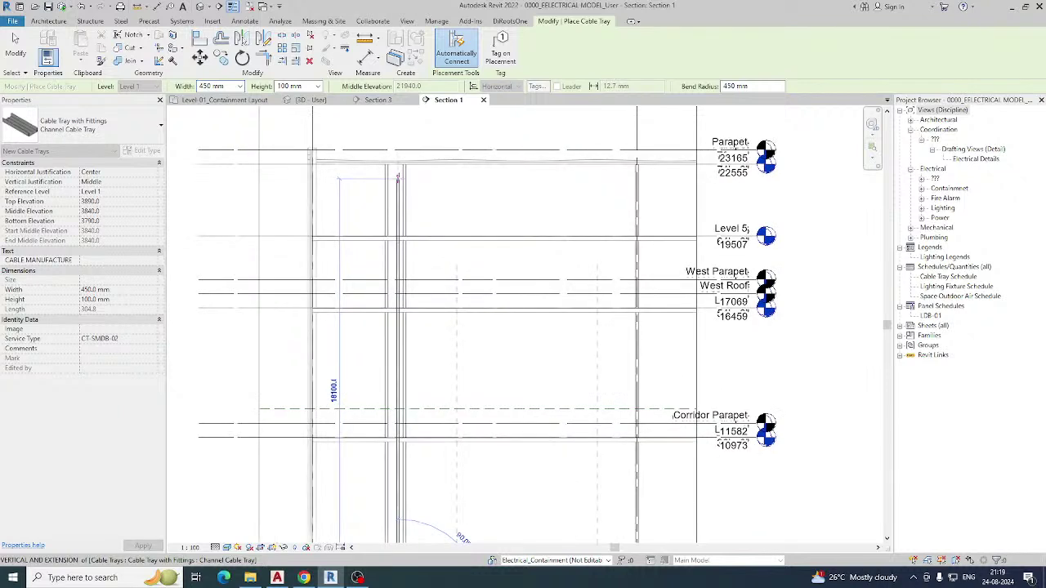
scroll(396, 254, up, 1)
click(398, 244)
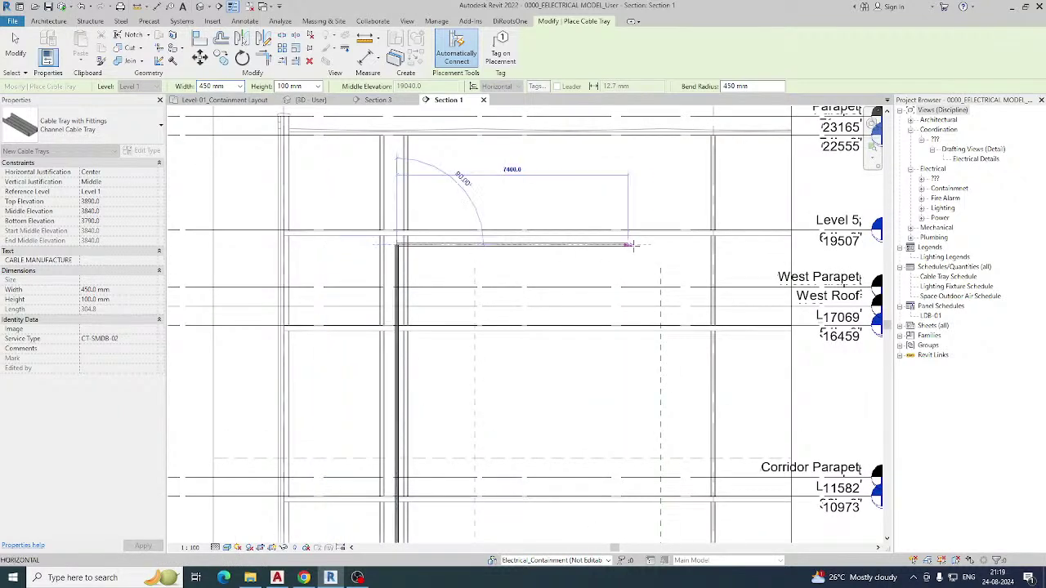
Run the CT-SMDB-02 tray horizontally below Level 5 toward the far wall and drop its end above the level beneath.
click(701, 310)
key(Escape)
key(Escape)
scroll(478, 272, down, 2)
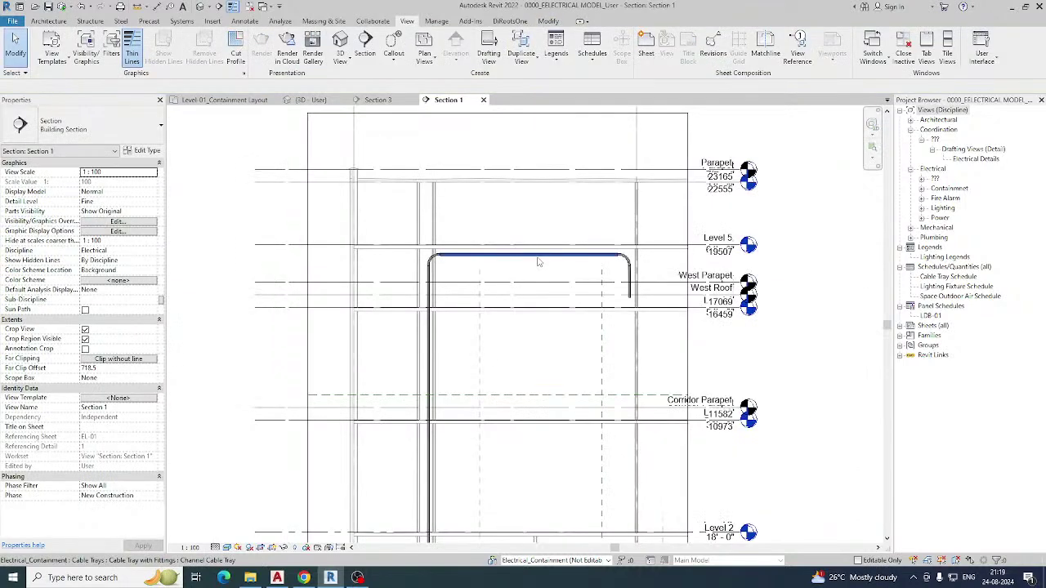
Isolate the connected SMDB-02 riser run in the 3D view and examine it from the shaft side.
click(538, 257)
key(Tab)
click(325, 60)
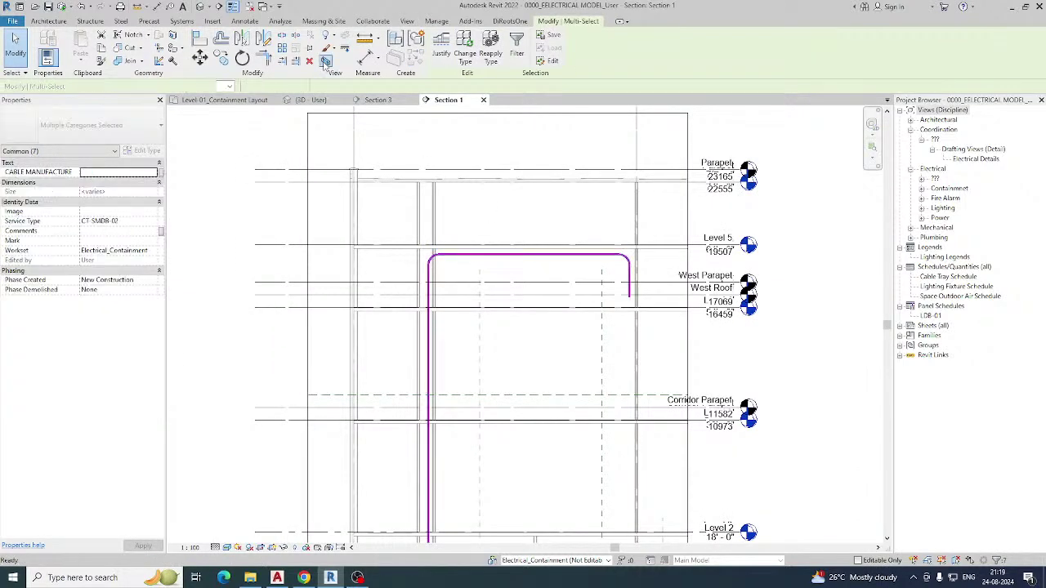
scroll(400, 439, up, 3)
shift+middle_drag(411, 484, 295, 523)
click(385, 509)
shift+middle_drag(386, 509, 656, 479)
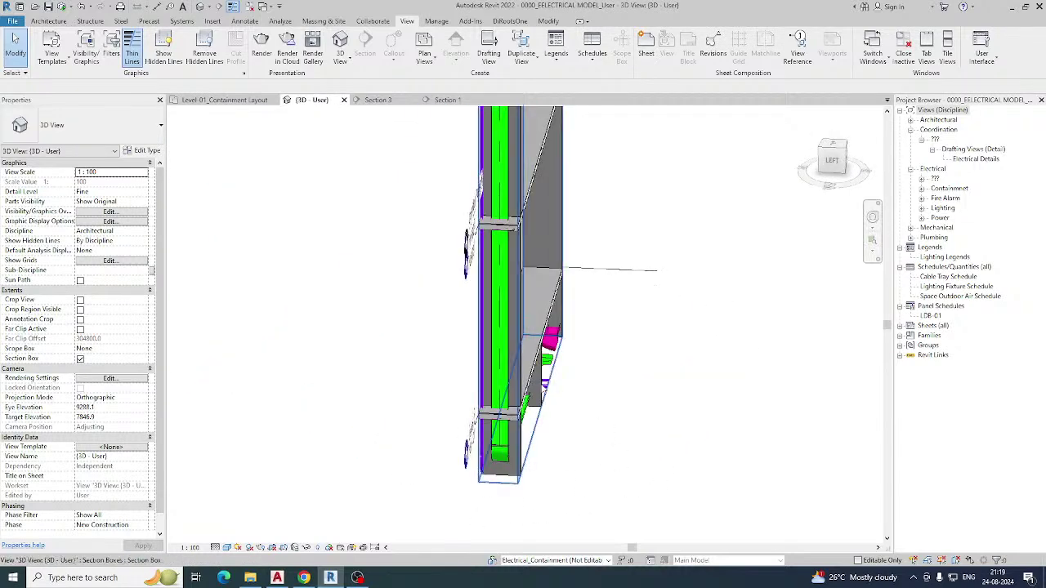
Widen the 3D section box sideways to take in both the SMDB-01 and SMDB-02 risers.
click(516, 386)
shift+middle_drag(488, 211, 539, 273)
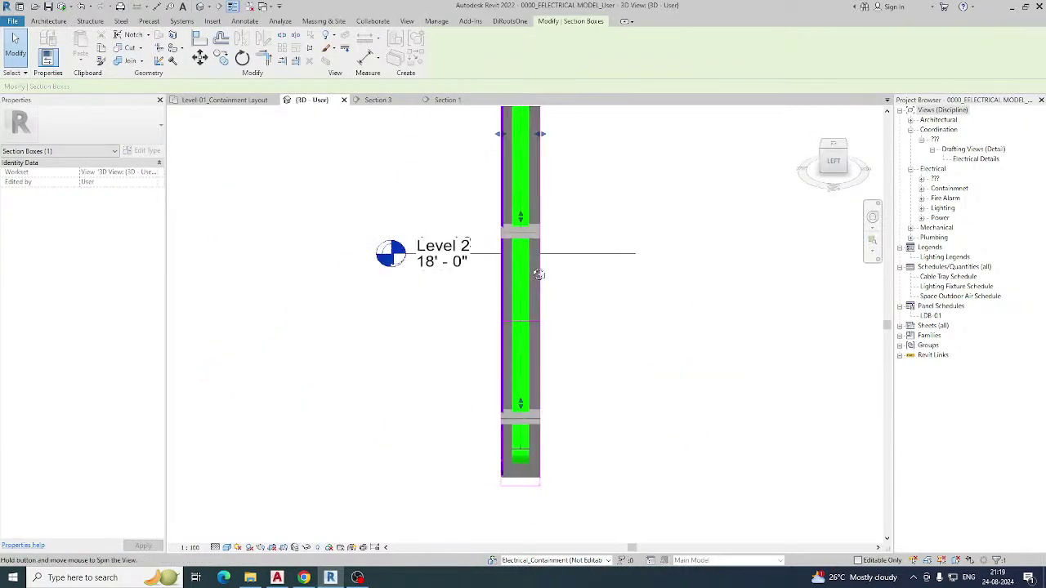
drag(501, 136, 499, 135)
drag(417, 134, 418, 134)
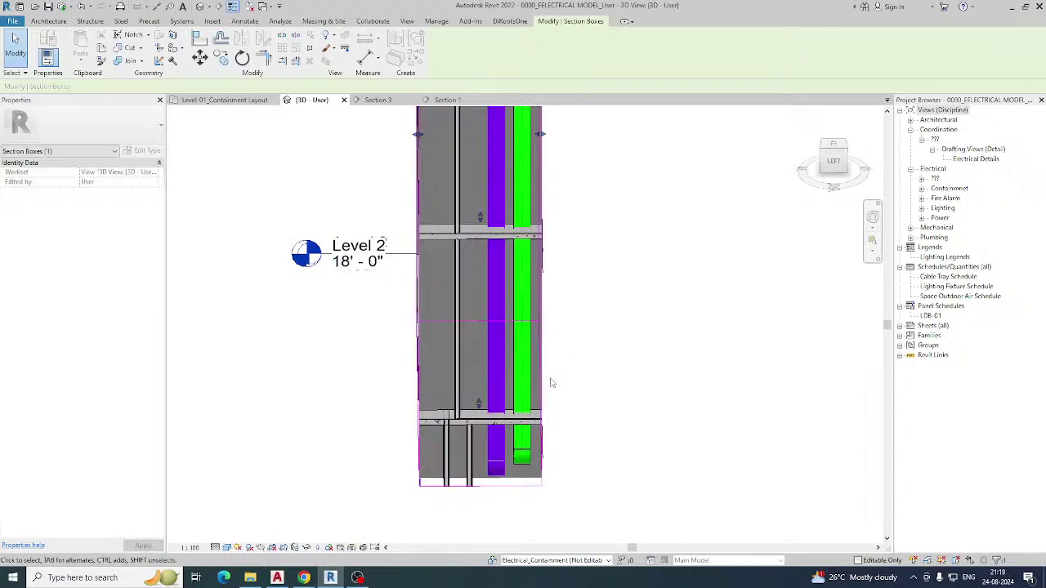
shift+middle_drag(525, 388, 503, 401)
click(607, 411)
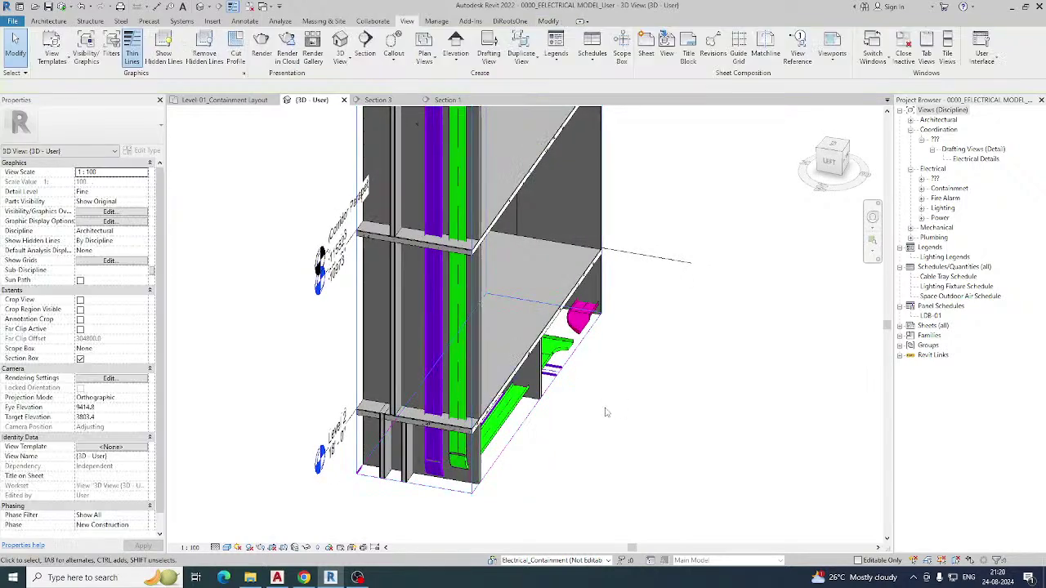
mouse_move(607, 411)
shift+middle_down()
mouse_move(598, 426)
mouse_move(730, 378)
mouse_move(564, 399)
mouse_move(630, 408)
mouse_move(607, 414)
shift+middle_up()
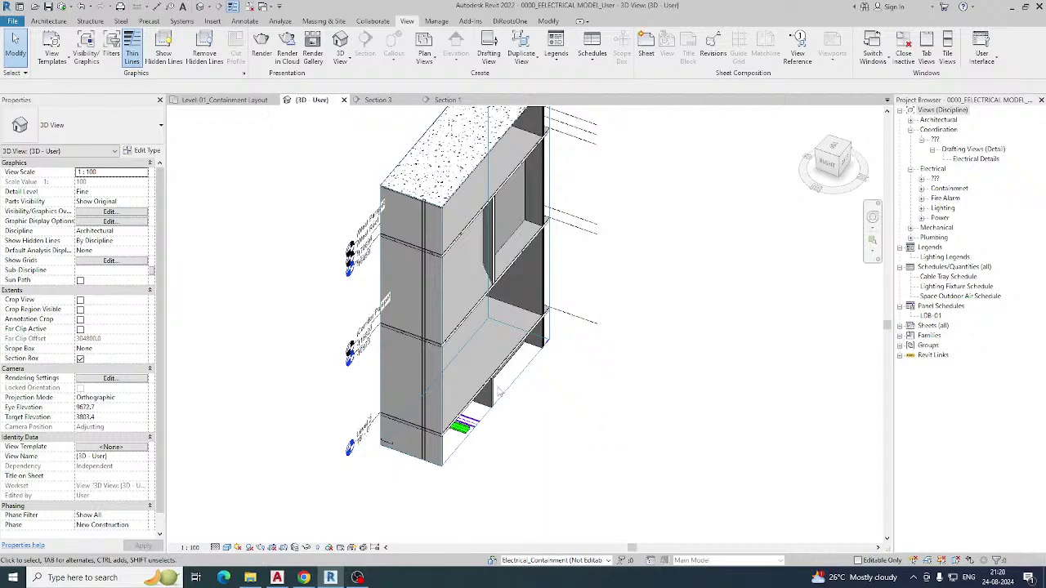
shift+middle_drag(500, 392, 280, 131)
In the Level-01 containment layout, convert the CT-SMDB-03 horizontal bend into a tee opening toward the shaft wall.
click(225, 100)
mouse_move(563, 523)
middle_down()
mouse_move(489, 391)
mouse_move(351, 290)
mouse_move(409, 287)
mouse_move(360, 359)
middle_up()
middle_drag(675, 375, 545, 350)
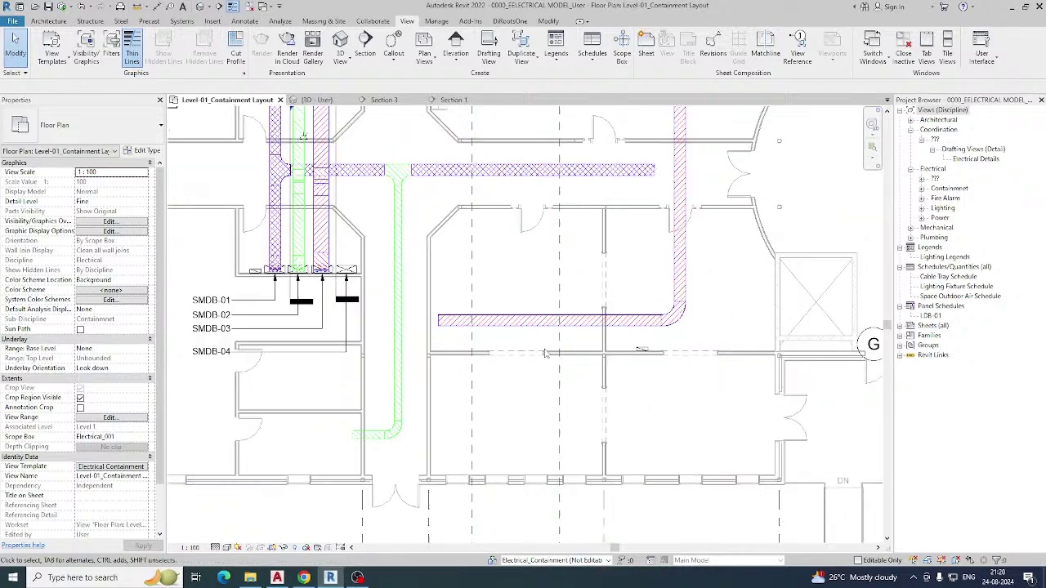
scroll(530, 349, down, 2)
scroll(641, 325, up, 5)
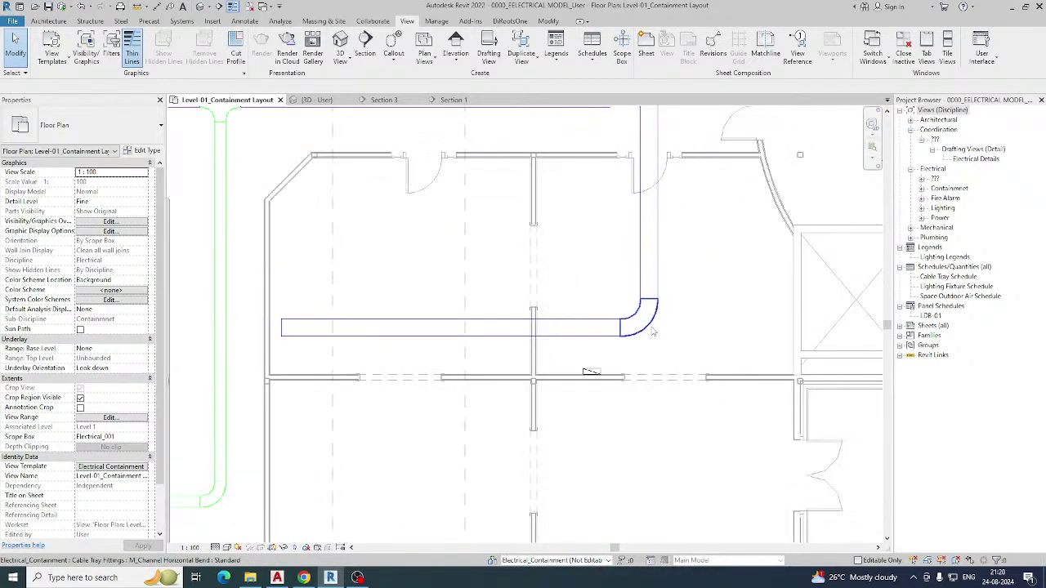
click(651, 329)
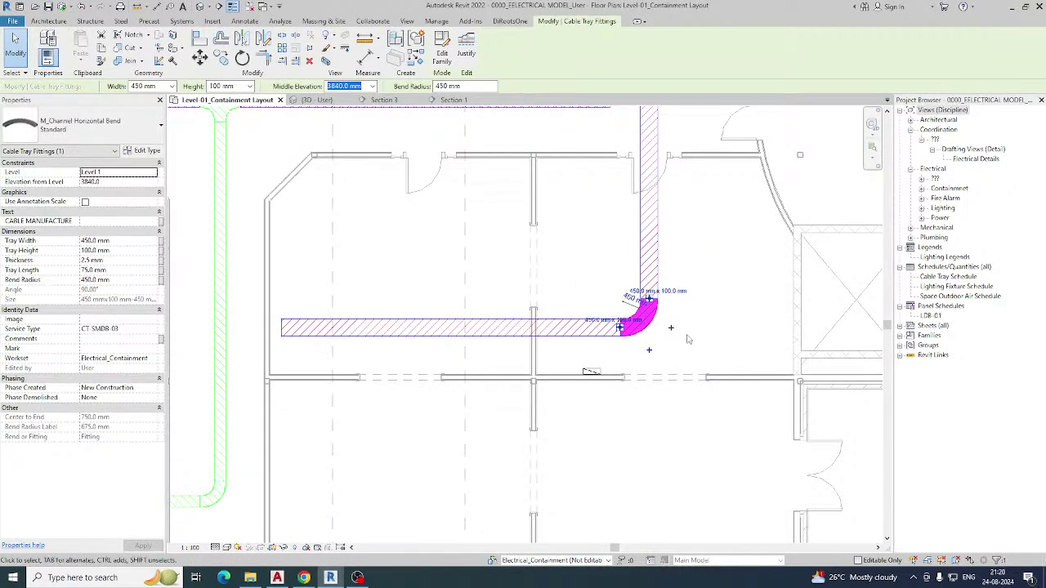
click(671, 328)
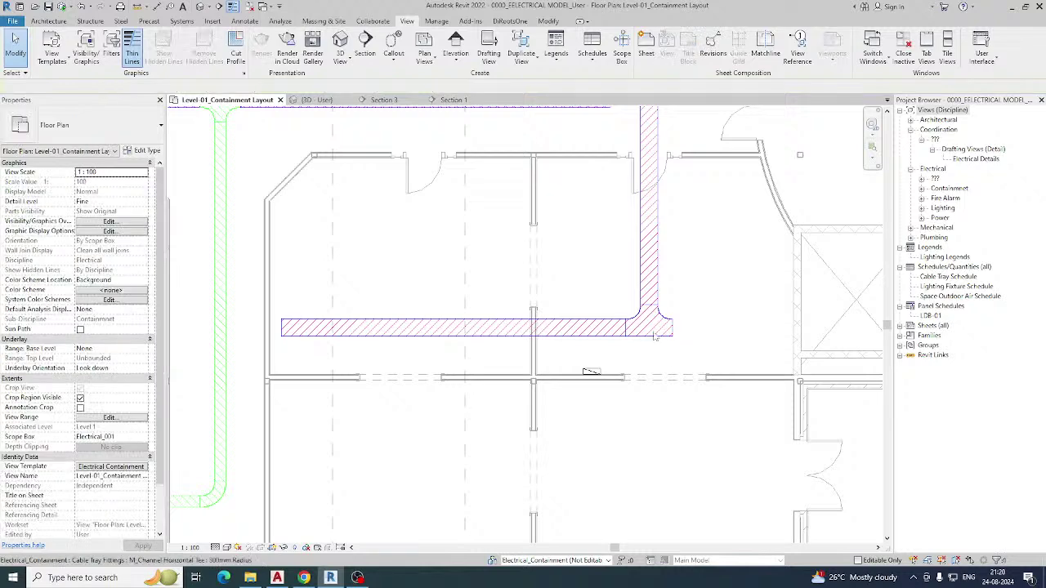
Draw a 450 x 100 mm cable tray about 3000 mm long from the tee's open end toward the shaft wall.
click(655, 341)
scroll(653, 347, up, 3)
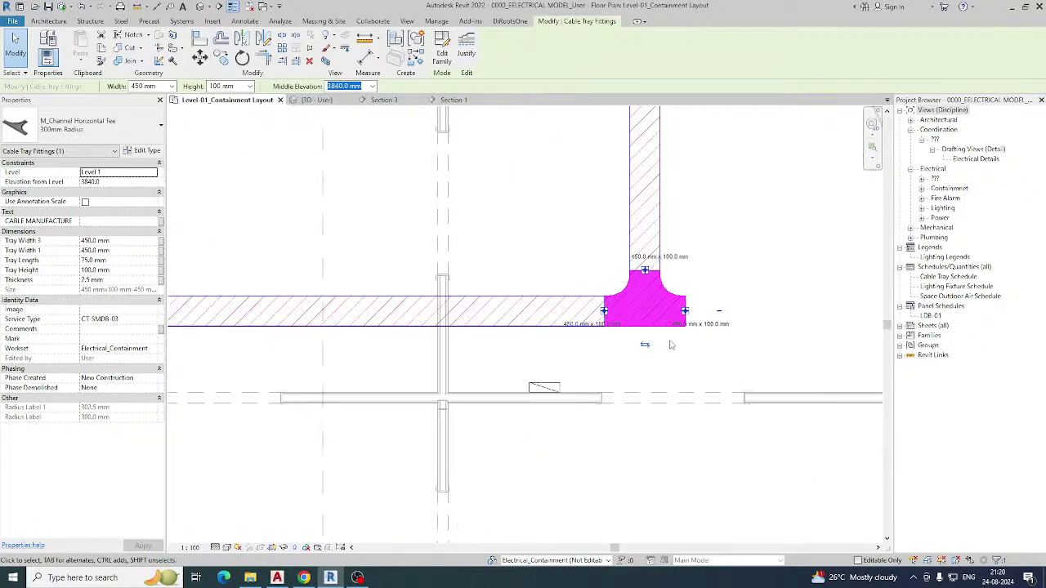
right_click(687, 320)
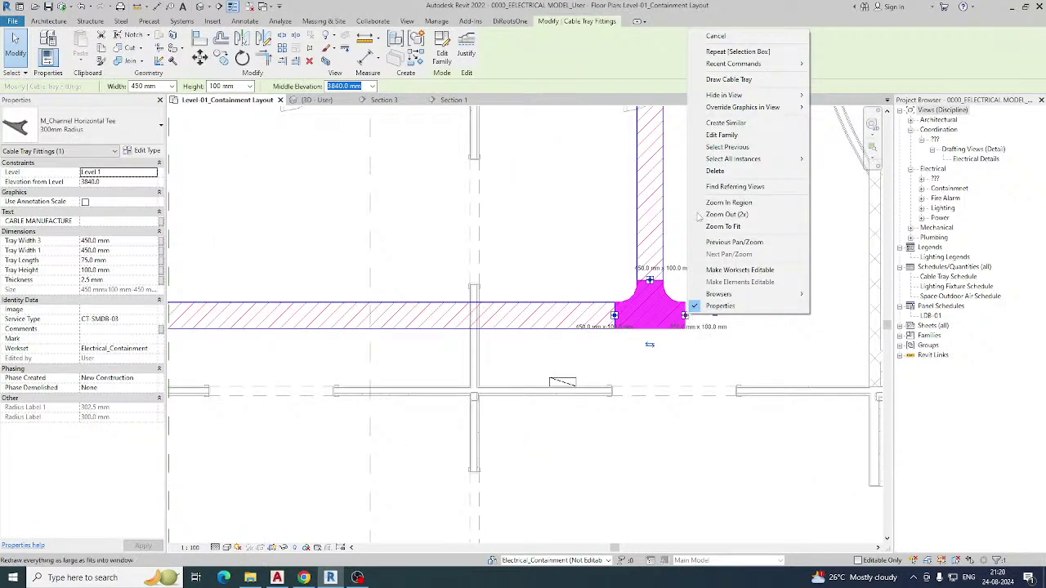
click(728, 80)
scroll(817, 317, down, 2)
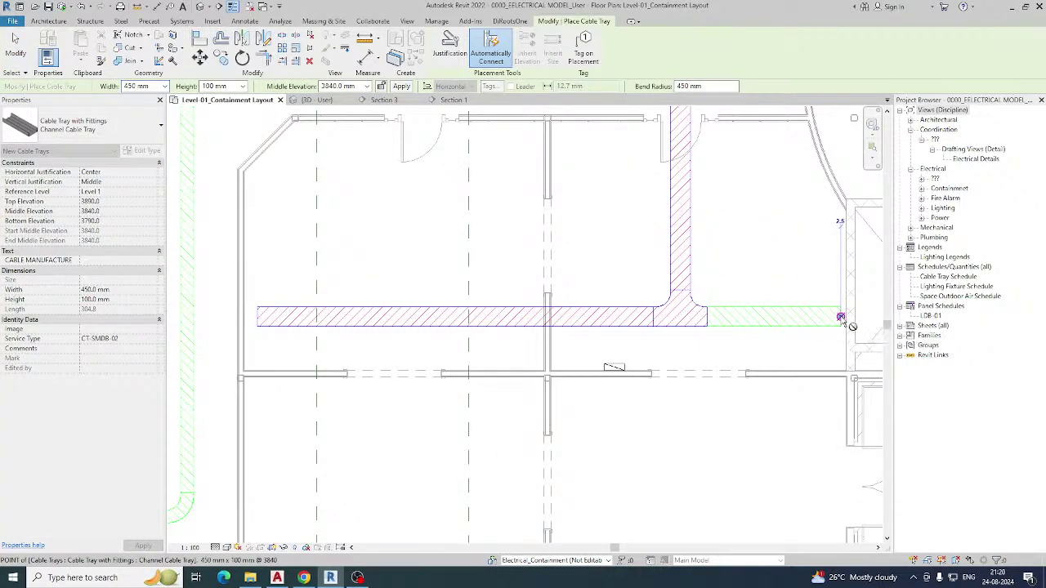
click(841, 317)
key(Escape)
key(Escape)
Change the new branch tray's Service Type to CT-SMDB-03 to match the adjoining run.
click(745, 320)
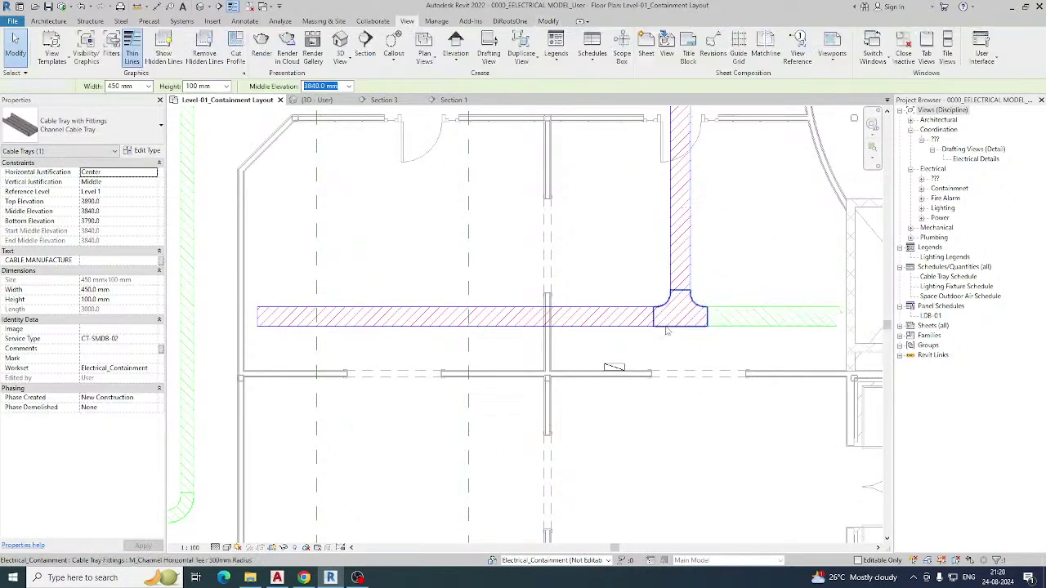
key(Escape)
click(625, 320)
key(Escape)
click(771, 320)
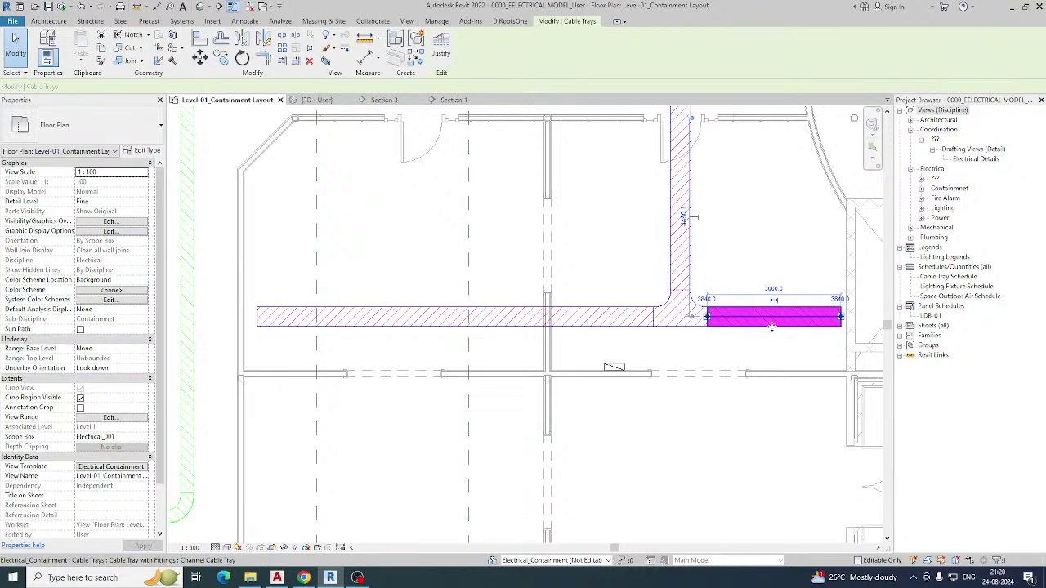
click(140, 338)
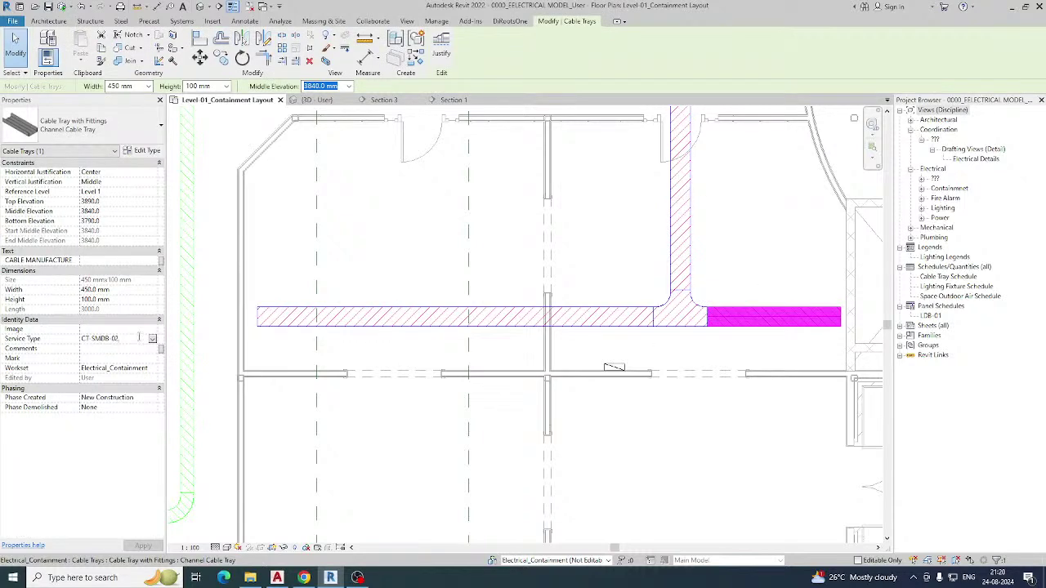
click(740, 437)
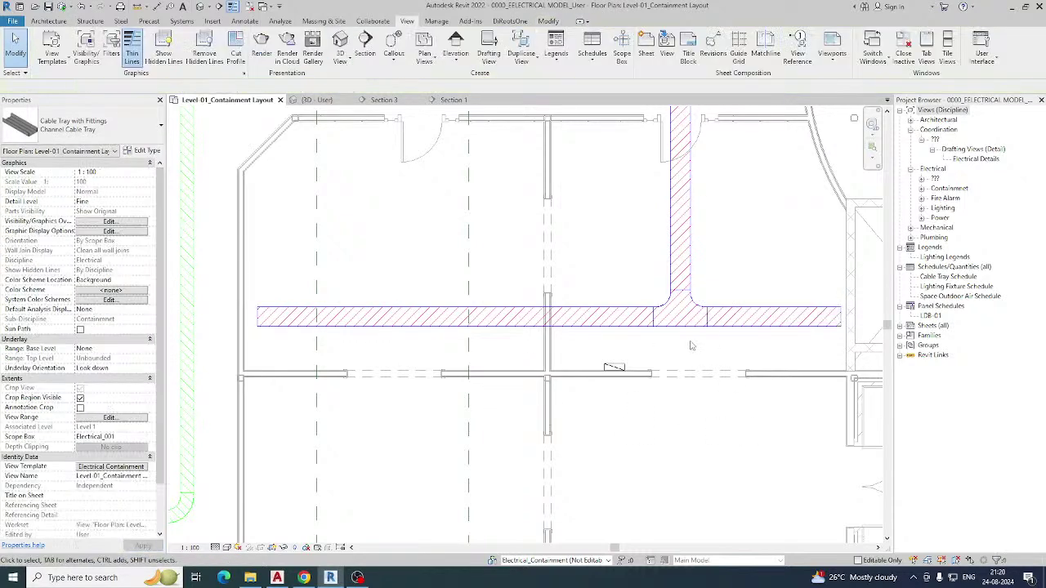
Convert the CT-SMDB-03 tee into a cross fitting that opens toward the exterior window wall.
click(689, 322)
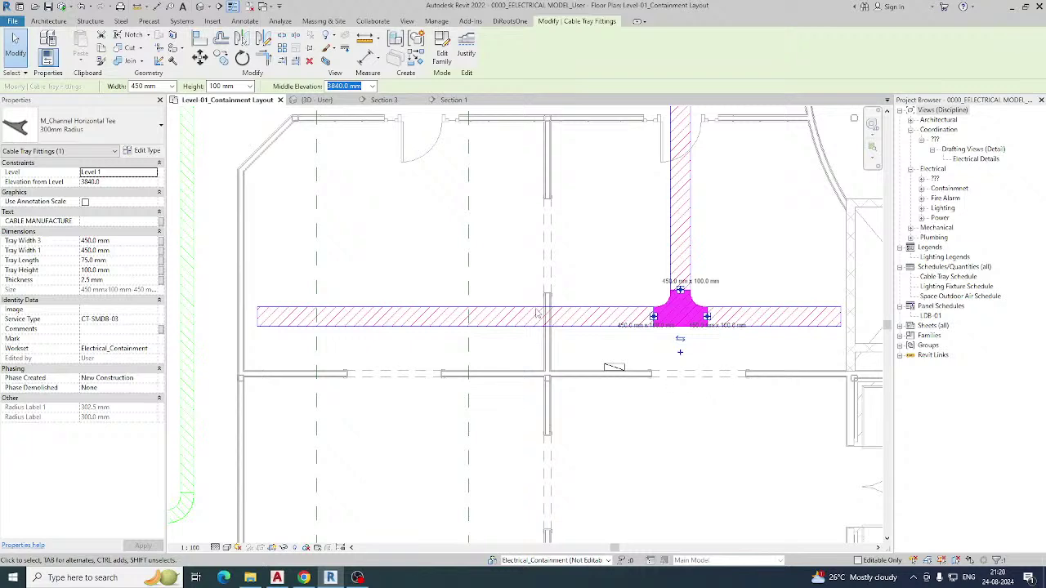
middle_drag(537, 313, 362, 248)
key(Escape)
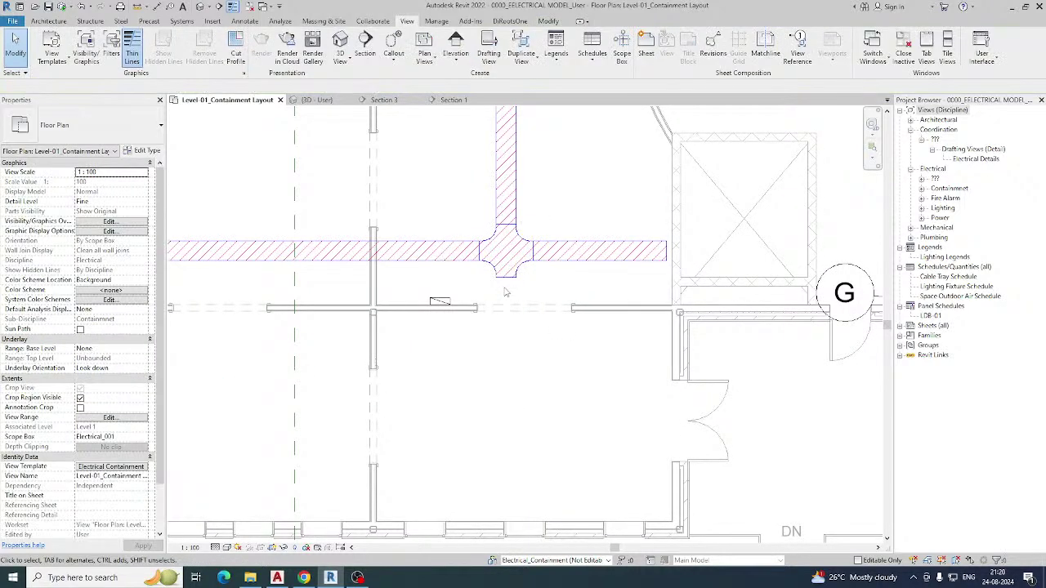
Draw a CT-SMDB-03 tray from the cross's open end toward the window wall, turn it 90° and run it about 3400 mm past the partition.
click(563, 260)
right_click(563, 261)
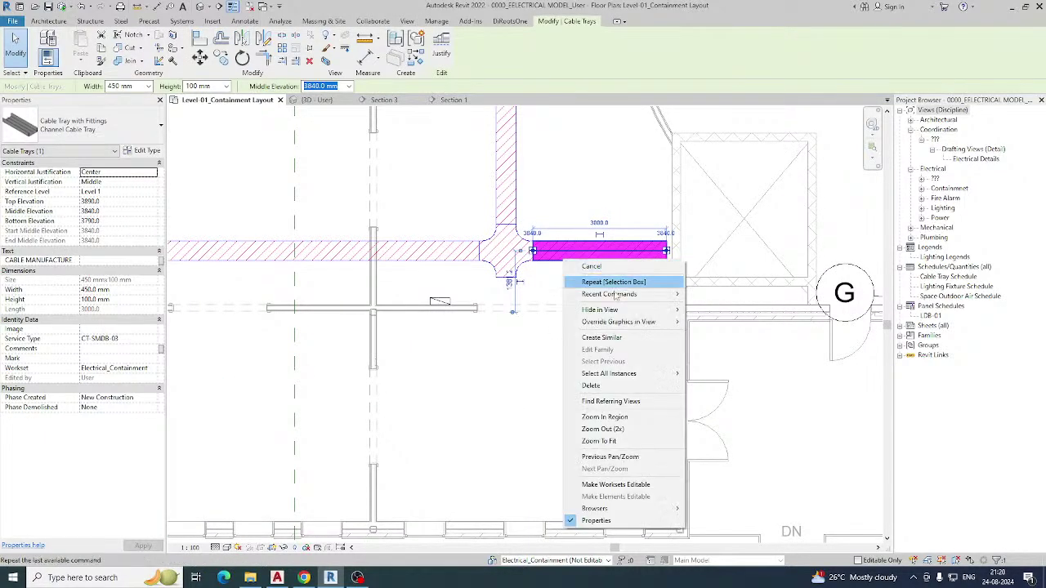
click(601, 338)
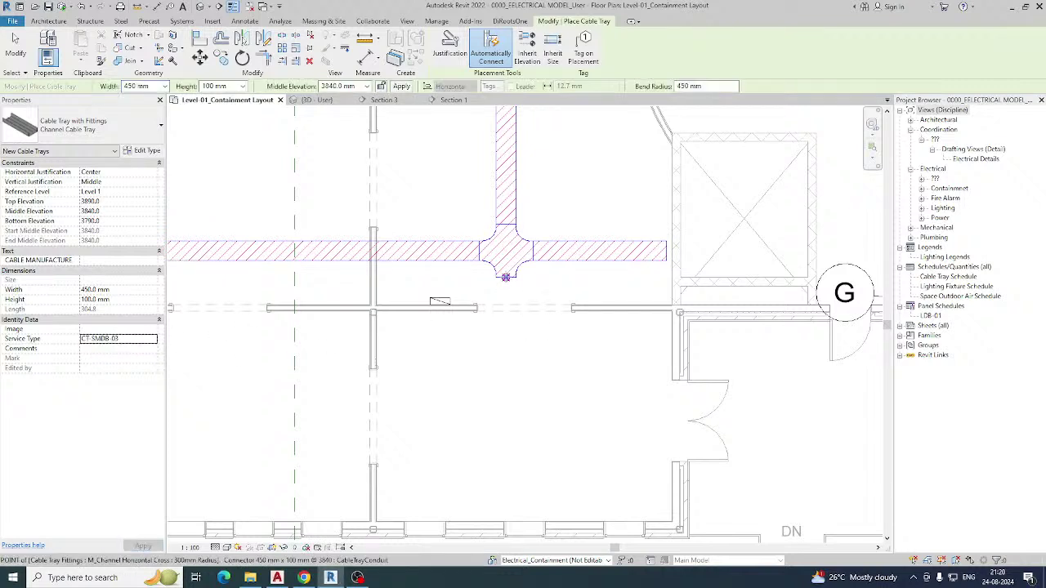
click(506, 278)
scroll(506, 337, down, 1)
scroll(494, 418, down, 1)
middle_drag(494, 419, 551, 337)
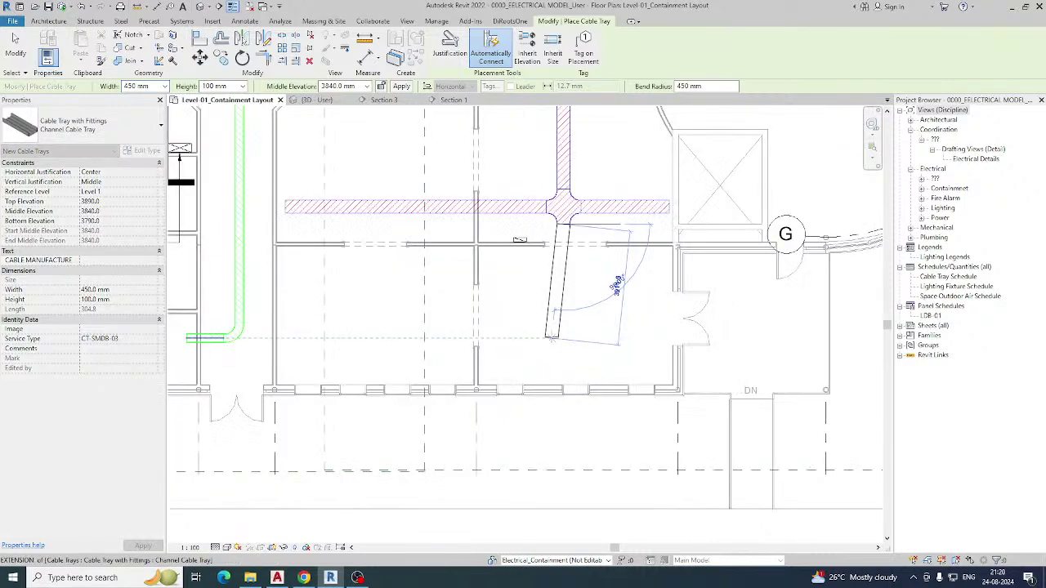
click(558, 337)
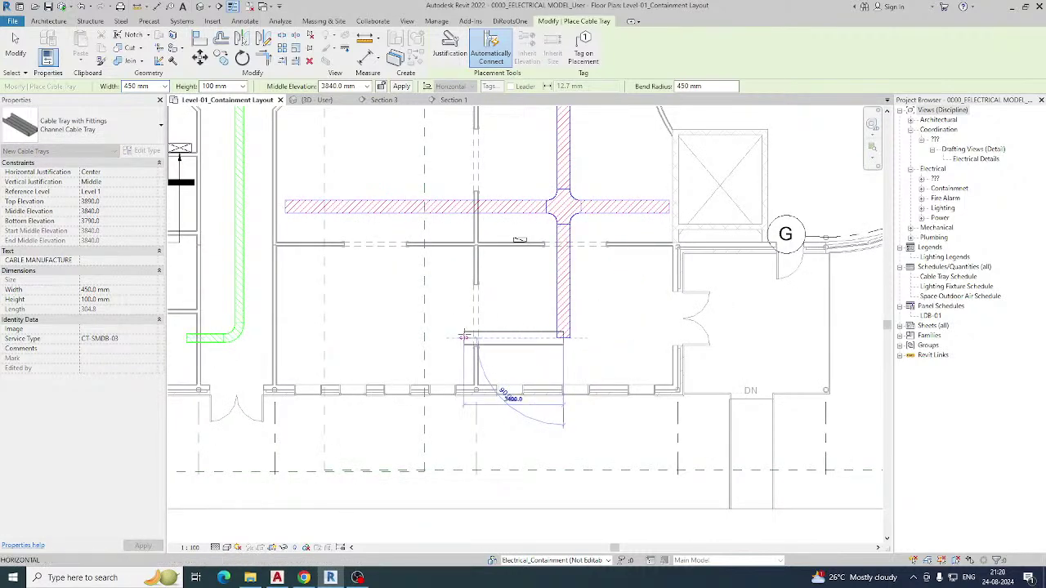
click(463, 336)
key(Escape)
key(Escape)
Isolate the CT-SMDB-03 cross and its connected branches in the 3D view with a selection box.
drag(263, 169, 702, 373)
click(326, 61)
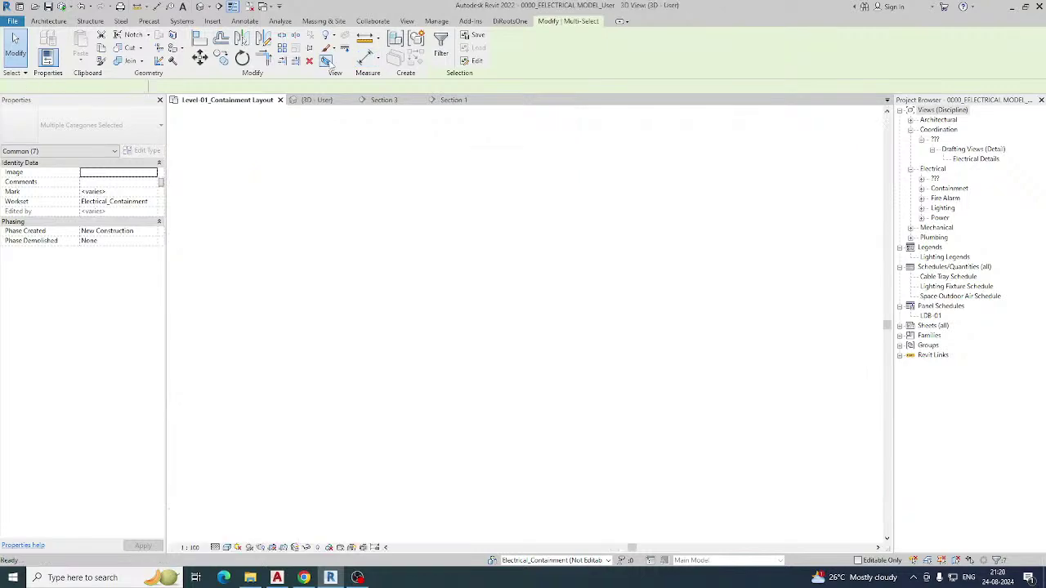
shift+middle_drag(491, 411, 584, 422)
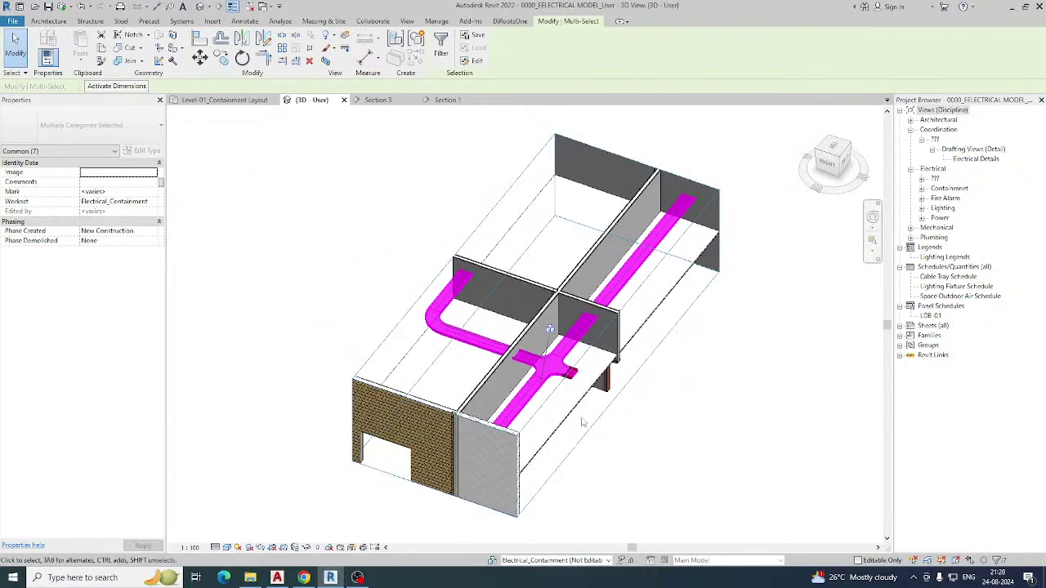
click(622, 416)
scroll(622, 415, up, 5)
scroll(603, 400, down, 5)
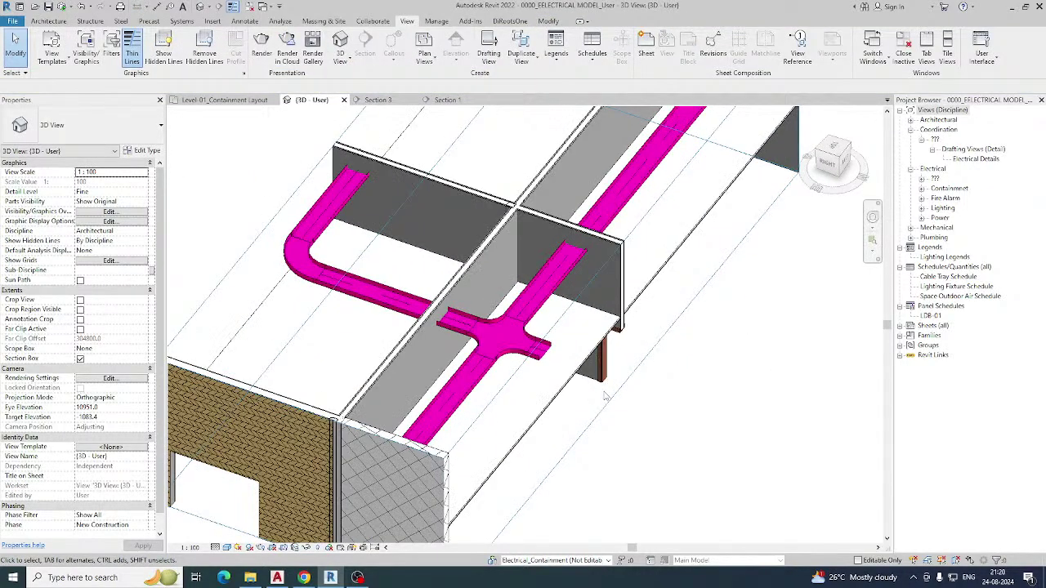
Widen the 3D section box on both sides to take in the purple corridor tray and the main magenta run.
click(618, 349)
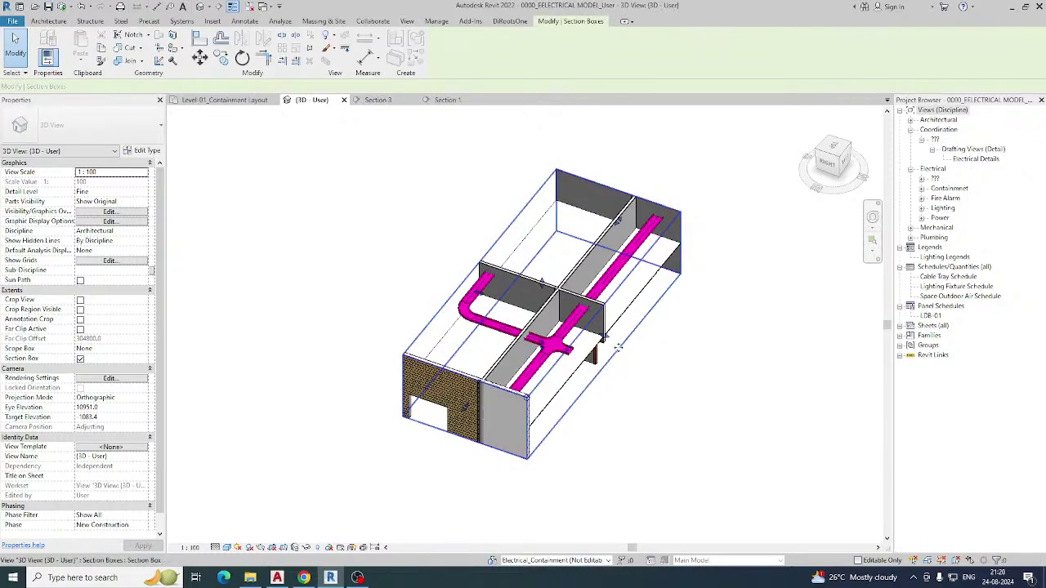
drag(603, 336, 717, 375)
shift+middle_drag(614, 392, 656, 409)
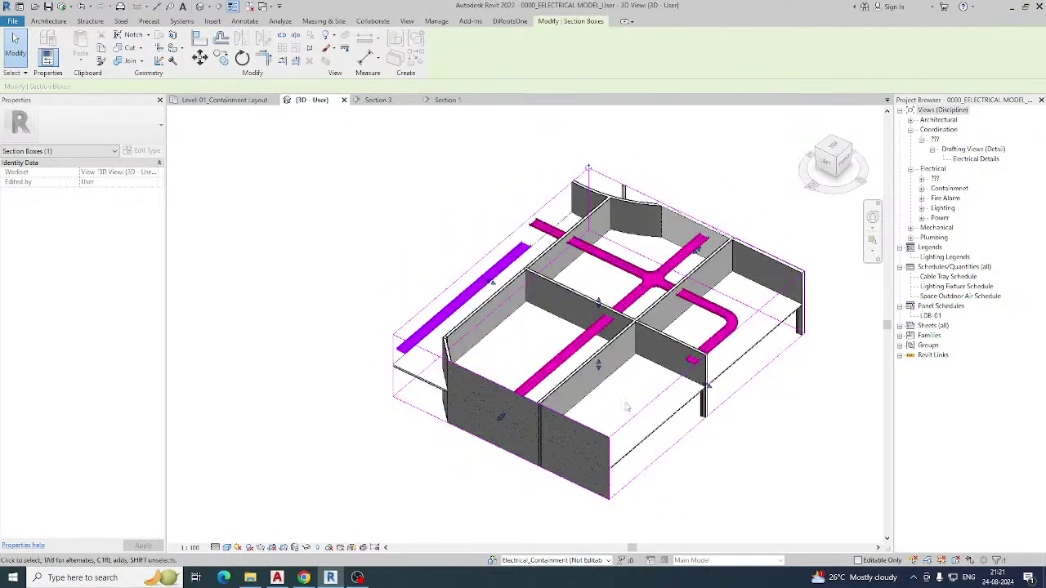
shift+middle_drag(654, 372, 611, 427)
scroll(509, 235, up, 3)
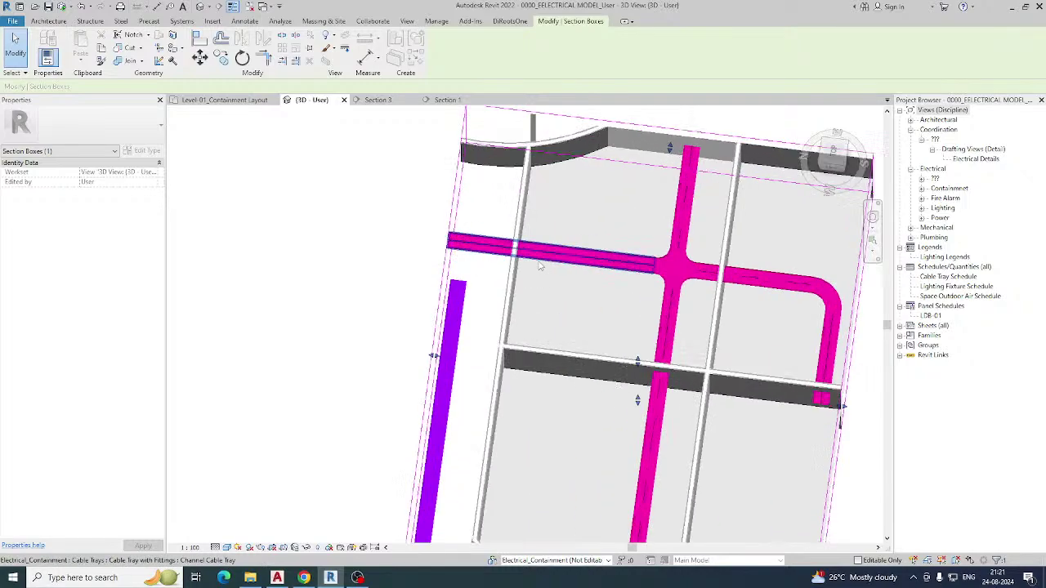
scroll(490, 294, down, 3)
drag(455, 339, 339, 326)
scroll(505, 255, up, 3)
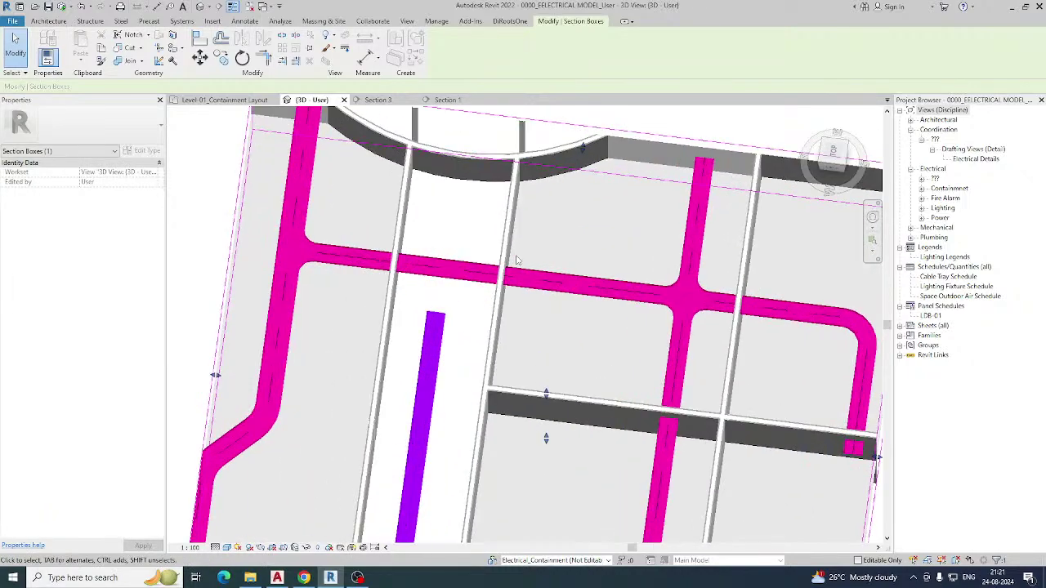
shift+middle_drag(506, 254, 429, 337)
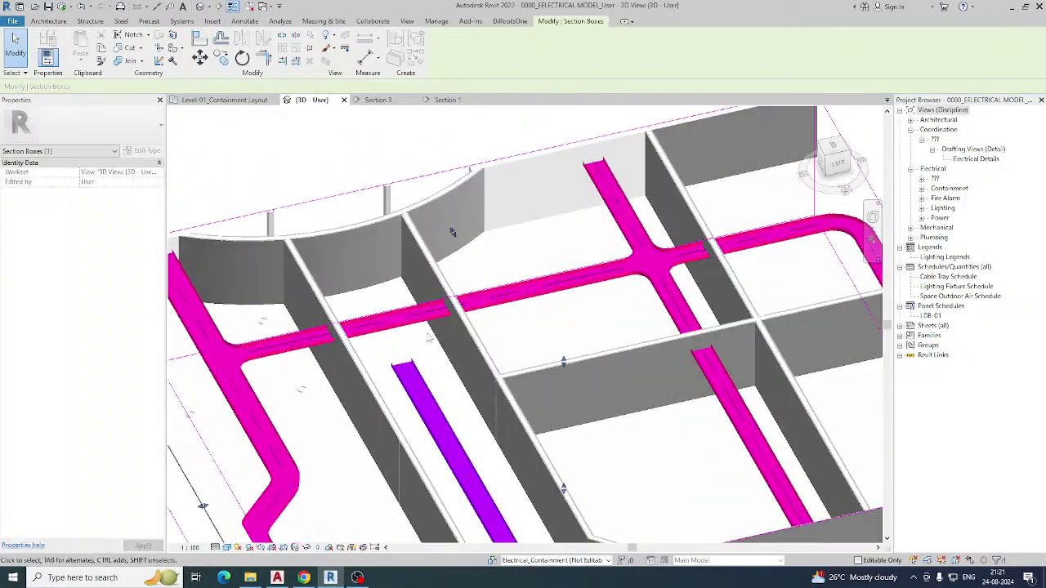
Split the magenta branch tray between the corridor walls near the purple tray's end and delete the union at the split.
key(Escape)
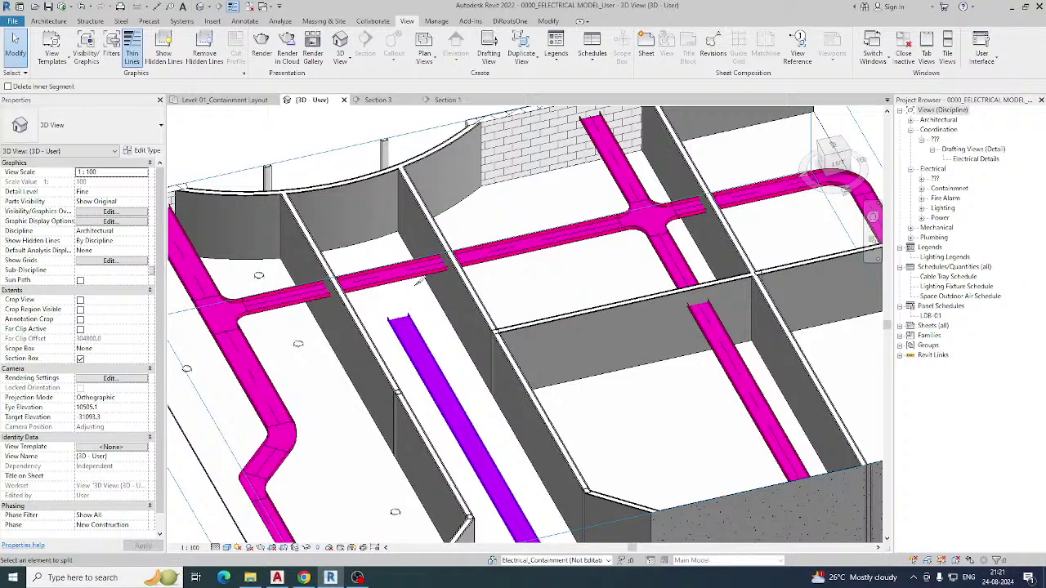
scroll(417, 269, up, 2)
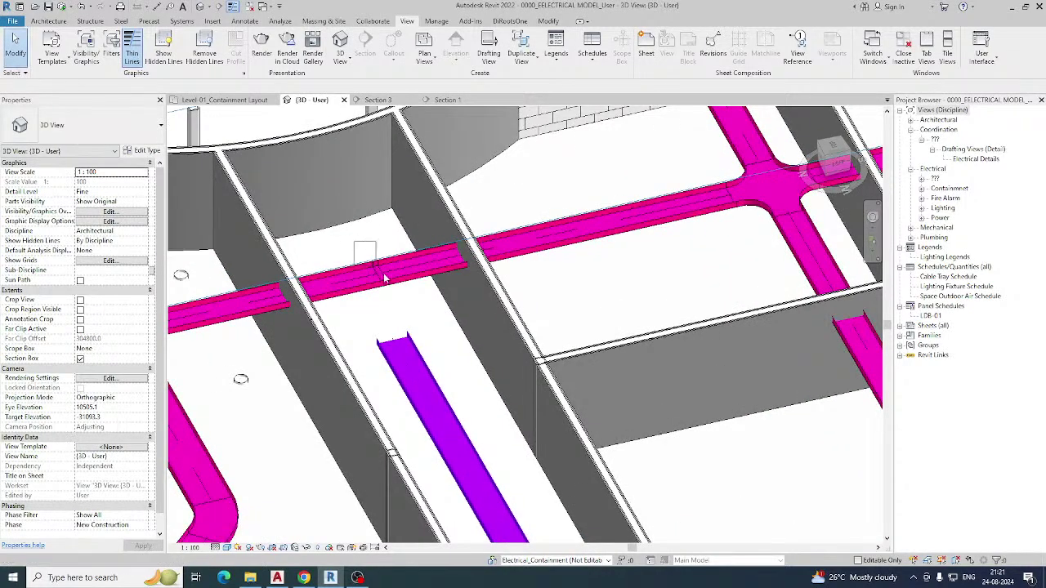
drag(409, 299, 413, 300)
key(Delete)
scroll(428, 295, down, 2)
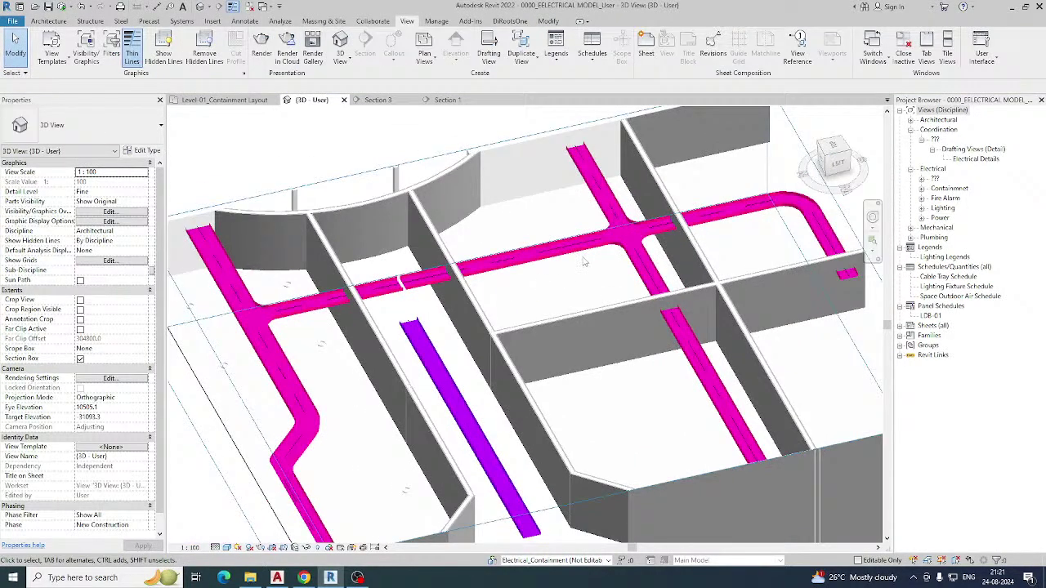
Set the middle elevation of the split tray segment on the cross fitting side to 3950 mm.
shift+middle_drag(583, 262, 552, 250)
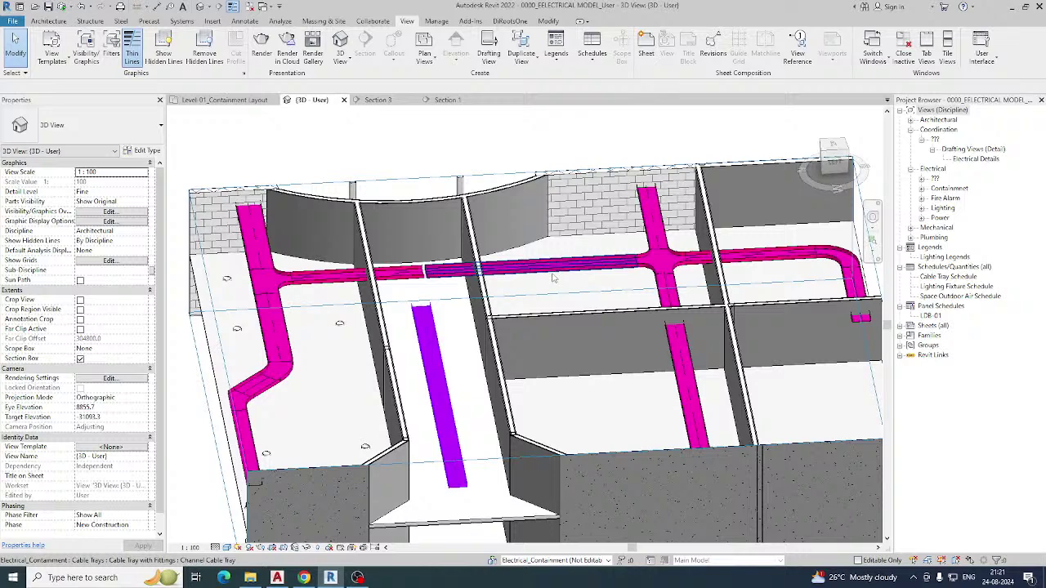
click(551, 269)
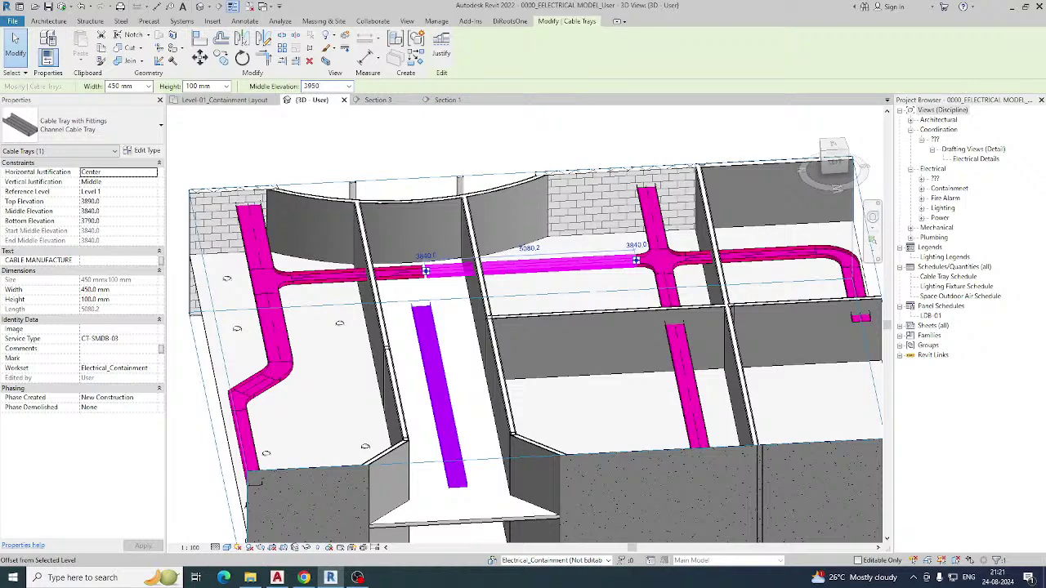
click(559, 354)
Try to connect the split ends of the magenta branch tray between the corridor walls in the top view.
shift+middle_drag(559, 355, 783, 124)
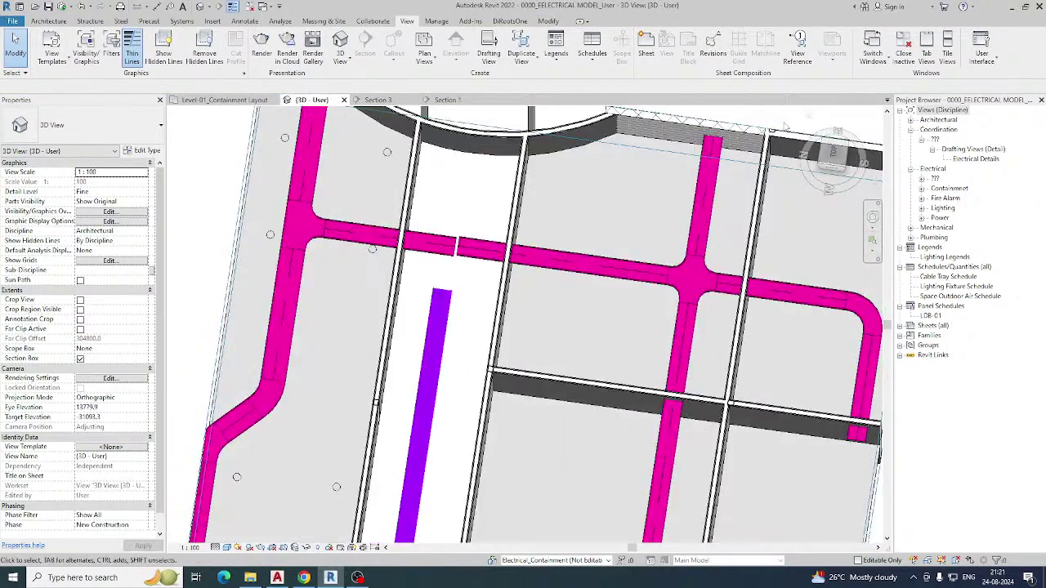
click(834, 152)
scroll(500, 292, up, 6)
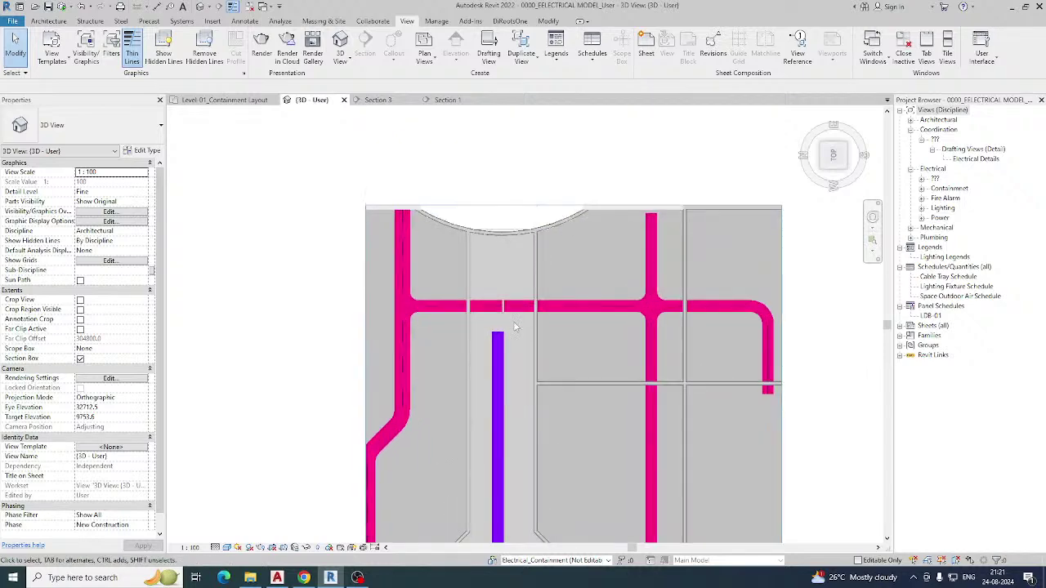
click(500, 292)
drag(501, 291, 504, 289)
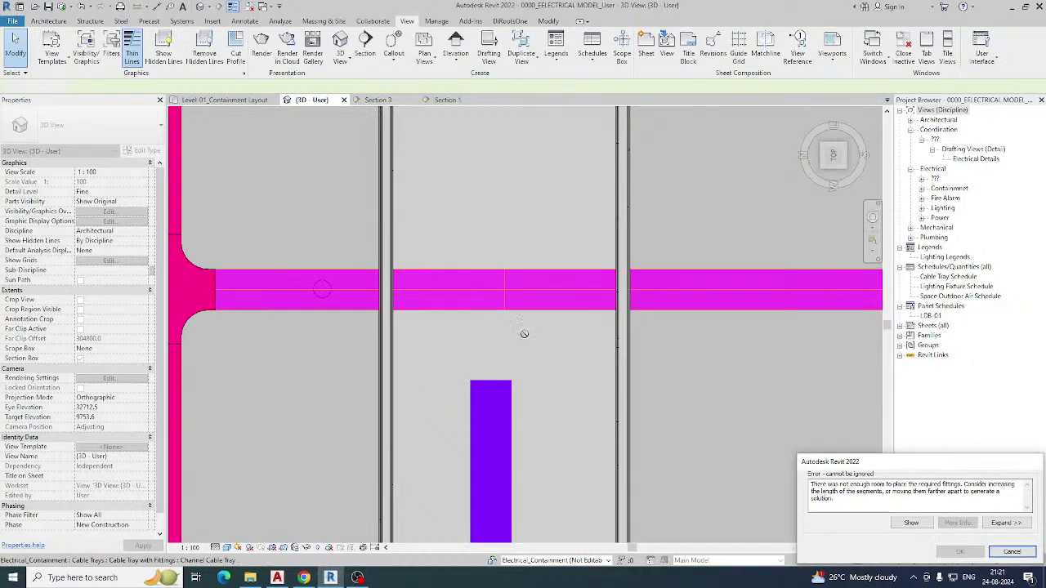
key(Escape)
Set the middle elevation of the branch tray segment on the cross fitting side to 4100 mm.
scroll(428, 317, down, 3)
shift+middle_drag(487, 323, 540, 253)
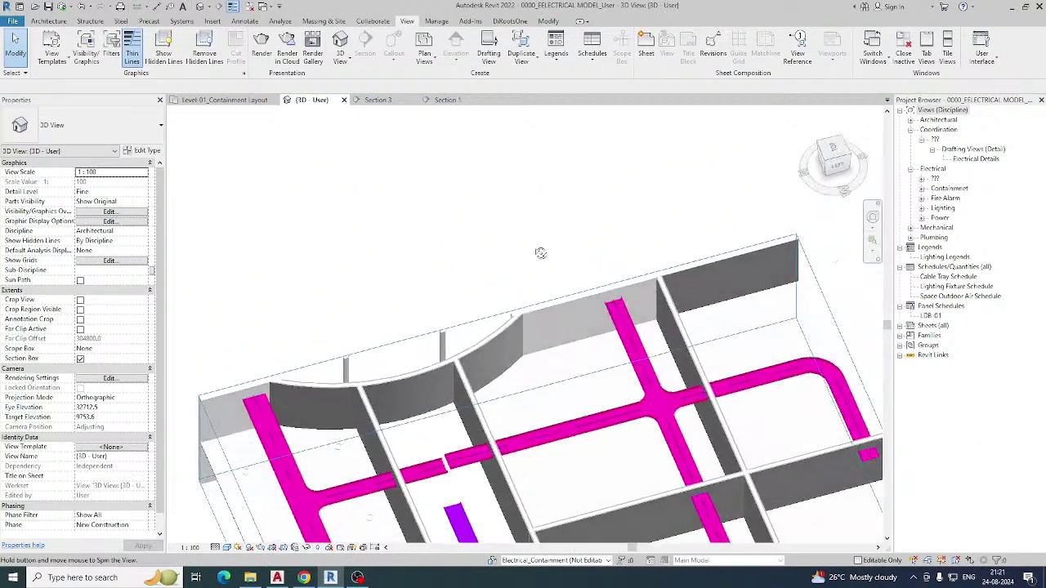
middle_drag(482, 508, 482, 366)
scroll(480, 364, up, 2)
shift+middle_drag(458, 319, 454, 278)
scroll(456, 418, up, 3)
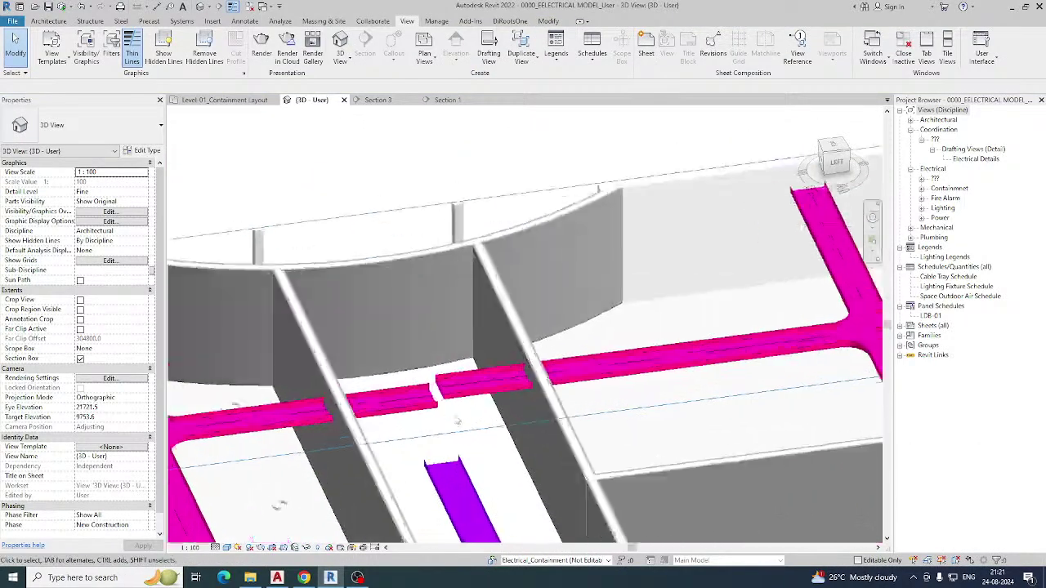
shift+middle_drag(437, 406, 441, 322)
click(441, 321)
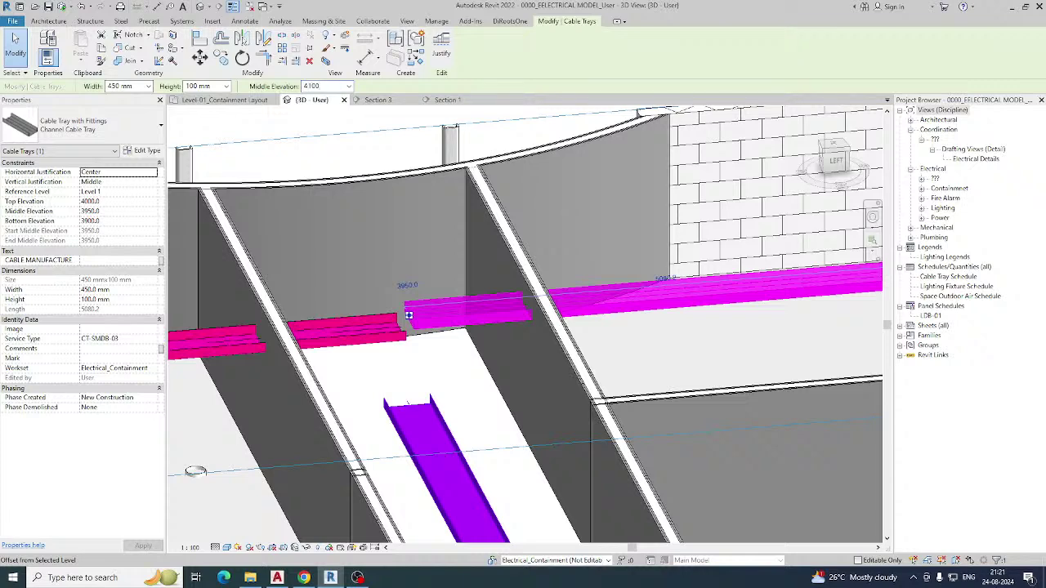
key(Return)
key(Escape)
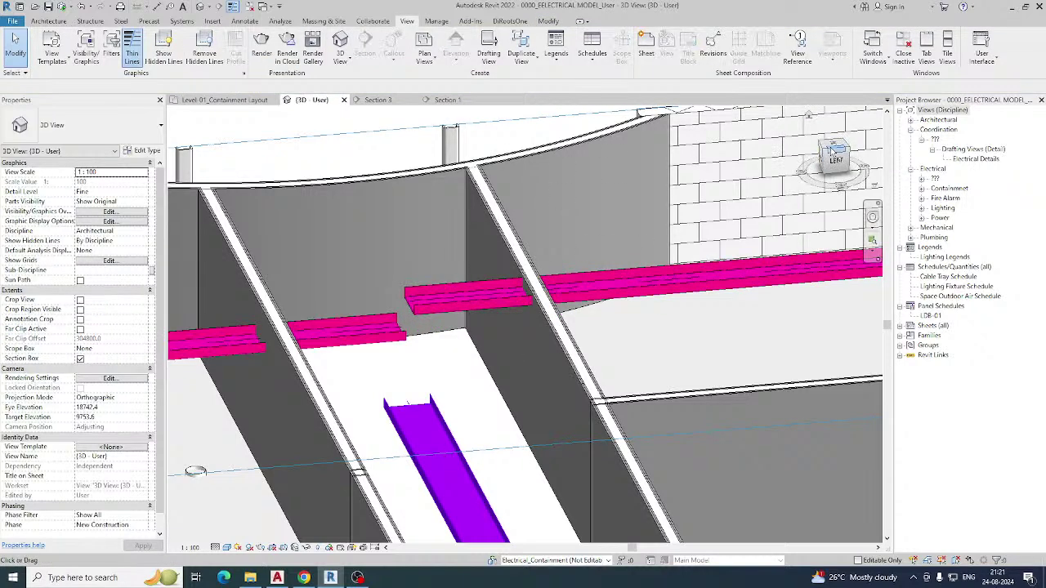
Join the raised and lower magenta tray segments between the corridor walls by connecting their open ends in the top view.
click(833, 147)
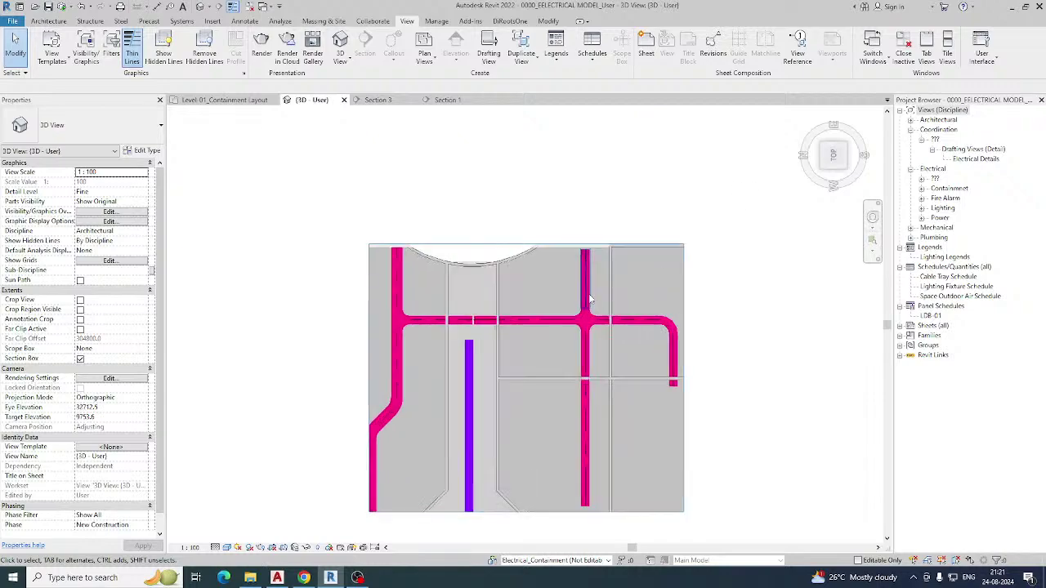
scroll(452, 327, up, 4)
click(454, 326)
drag(485, 317, 492, 318)
scroll(474, 351, down, 4)
key(Escape)
Extend the 3D section box outward beyond the main magenta run to take in the neighbouring green tray, and view the joined level change.
shift+middle_drag(463, 357, 626, 284)
scroll(626, 283, down, 6)
click(464, 370)
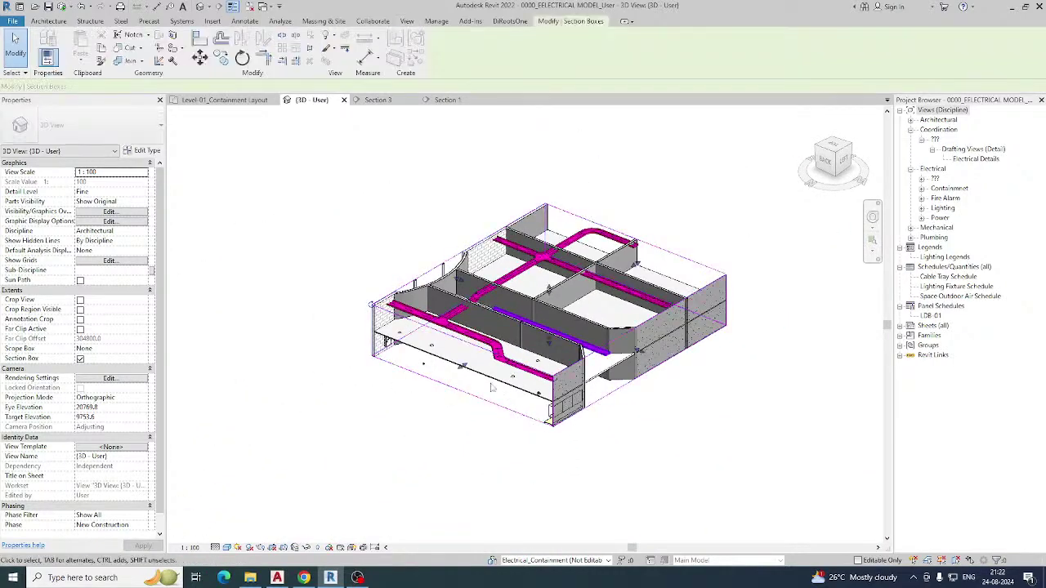
drag(464, 367, 321, 434)
shift+middle_drag(439, 441, 710, 457)
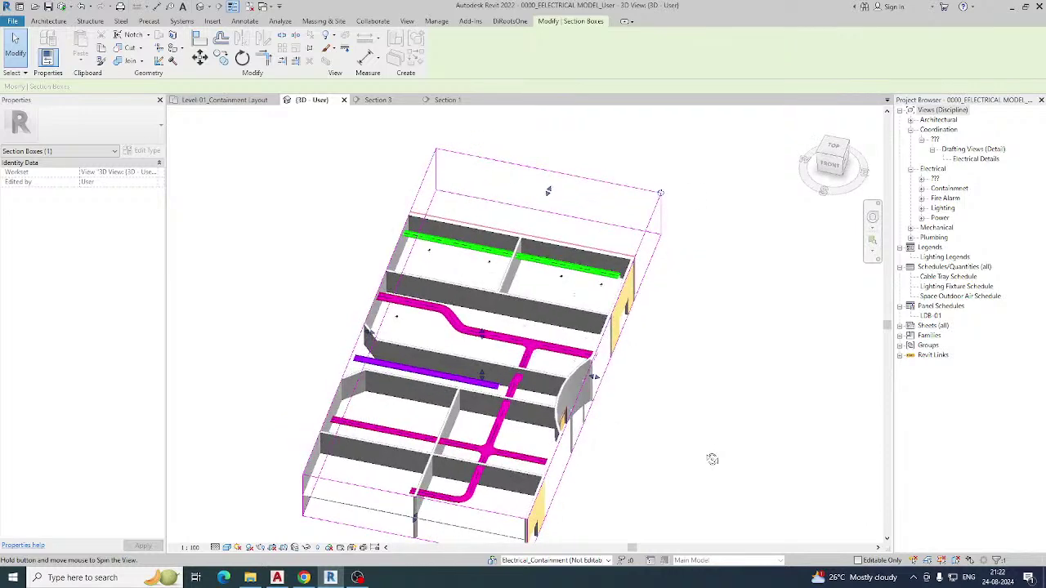
mouse_move(359, 578)
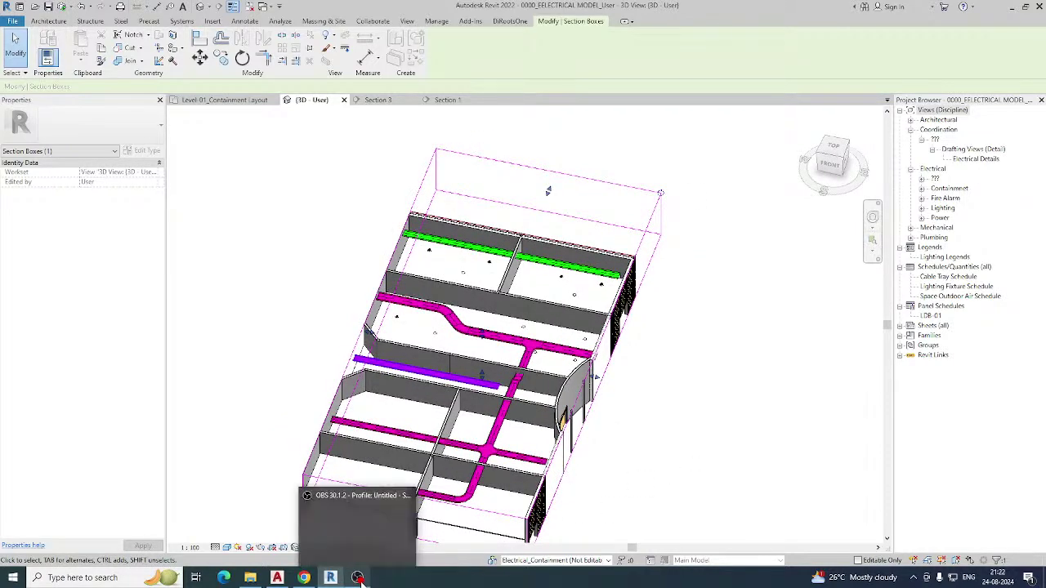